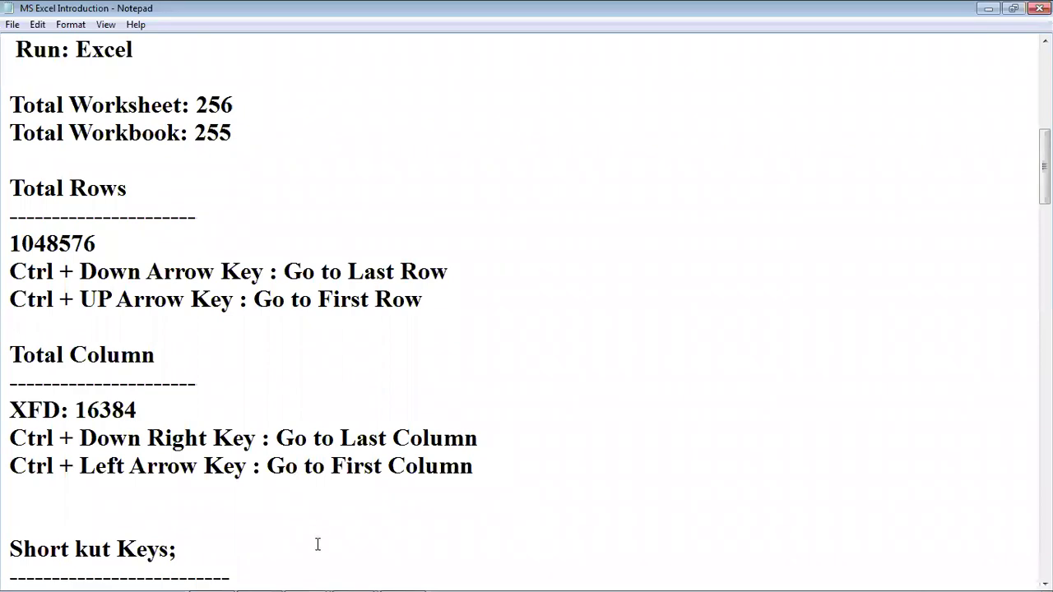
- Look through the Excel introduction notes and switch to the "Ms Excel Mark Sheet GP" notes
{"action": "scroll", "coordinate": [342, 442], "scroll_direction": "up", "scroll_amount": 6}
{"action": "scroll", "coordinate": [344, 441], "scroll_direction": "down", "scroll_amount": 10}
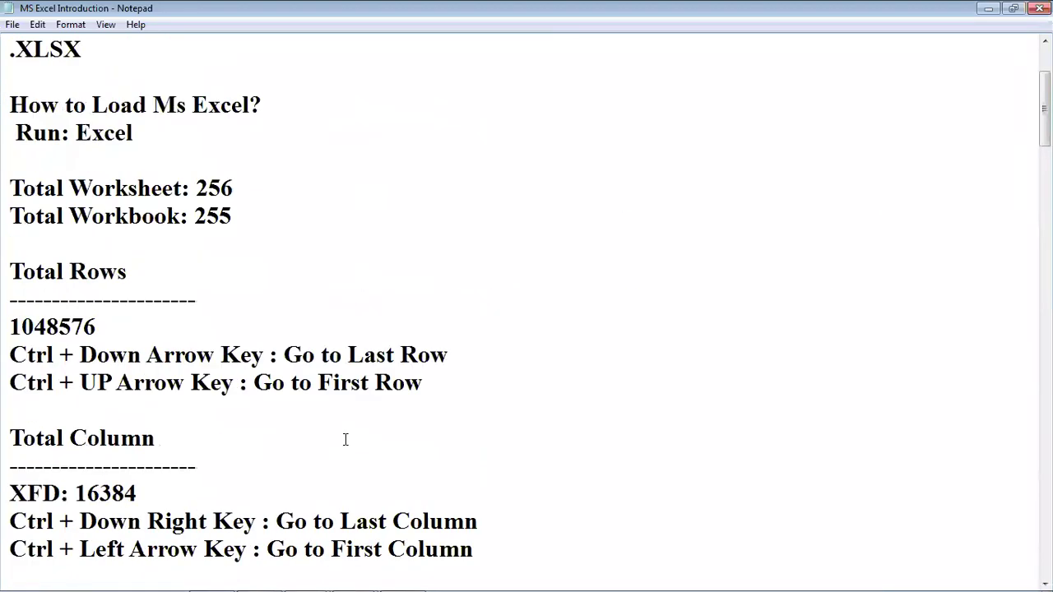
{"action": "scroll", "coordinate": [345, 440], "scroll_direction": "down", "scroll_amount": 10}
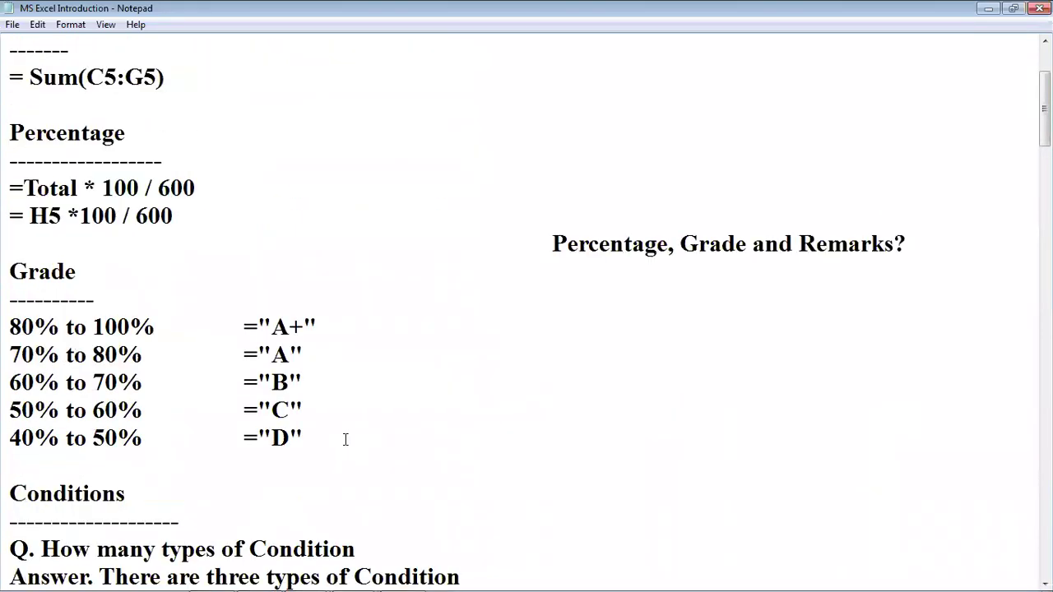
{"action": "scroll", "coordinate": [346, 440], "scroll_direction": "down", "scroll_amount": 1}
{"action": "mouse_move", "coordinate": [311, 559]}
{"action": "left_click", "coordinate": [313, 541]}
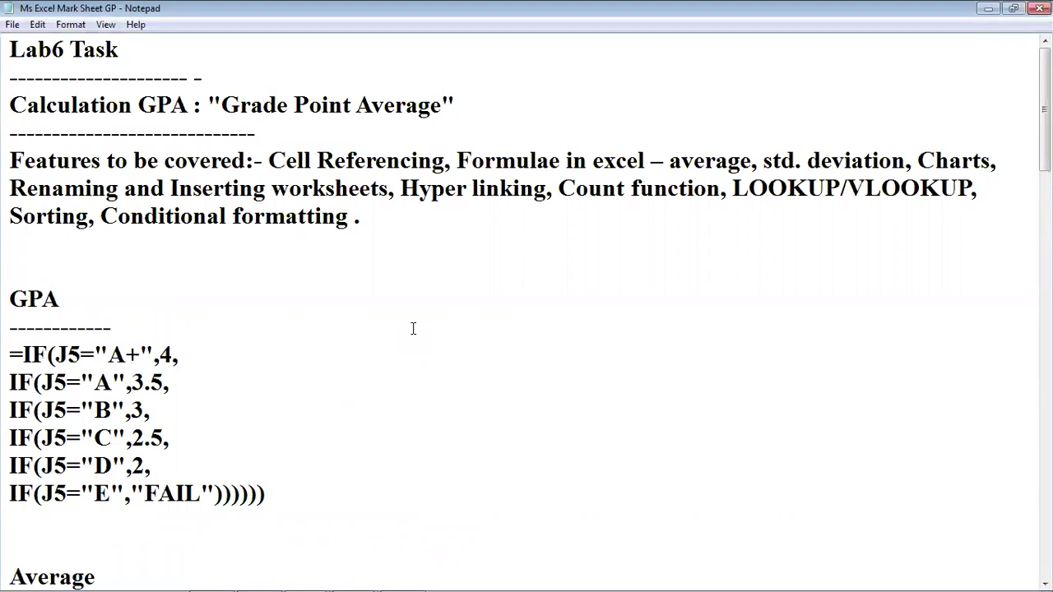
- Review the GPA, average, maximum, minimum and position formulas in the mark sheet notes and return to the beginning
{"action": "scroll", "coordinate": [413, 329], "scroll_direction": "down", "scroll_amount": 1}
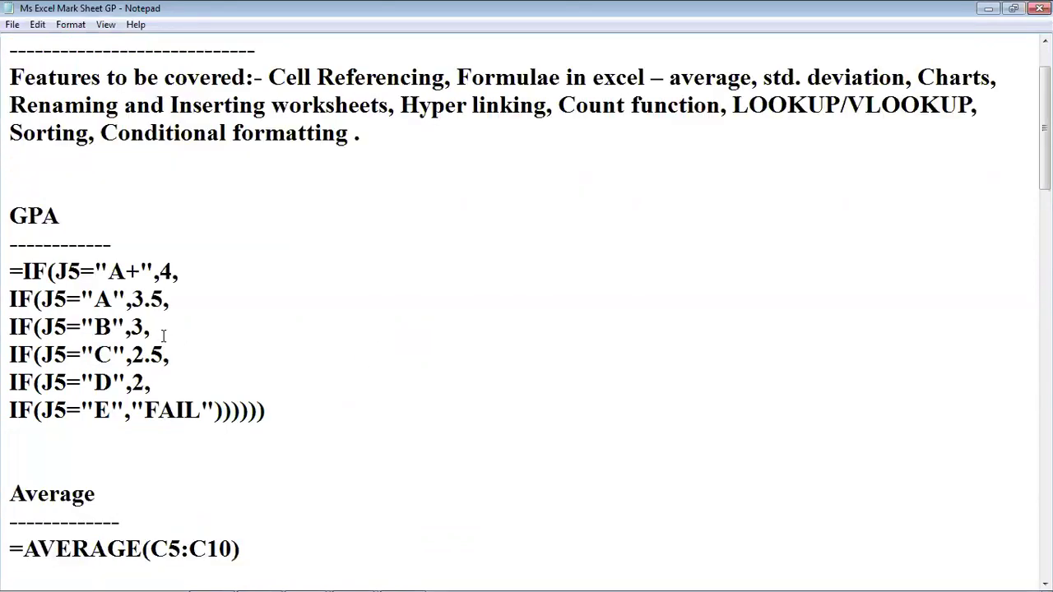
{"action": "scroll", "coordinate": [74, 372], "scroll_direction": "down", "scroll_amount": 2}
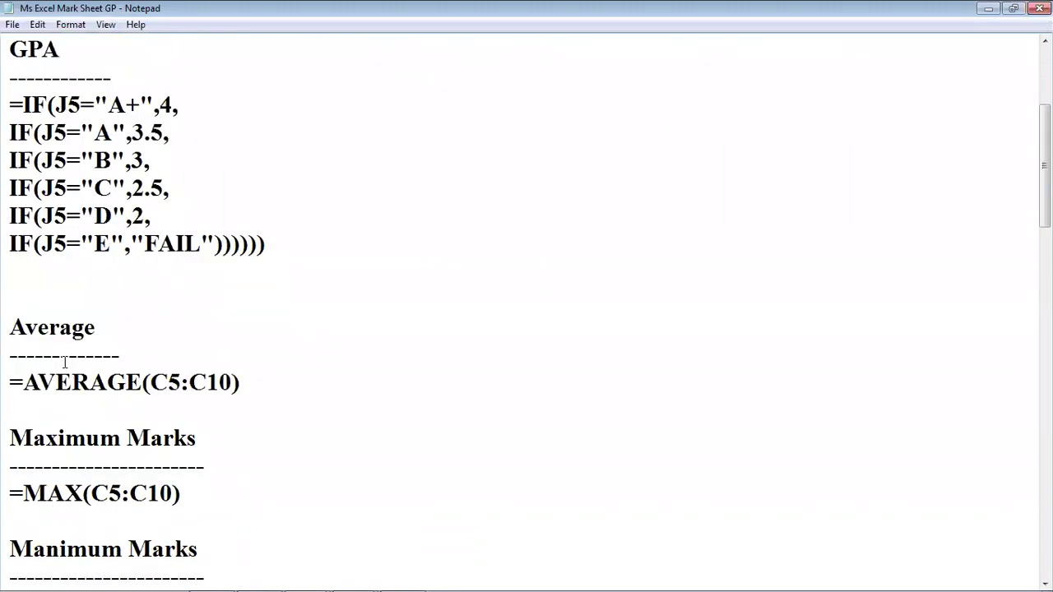
{"action": "scroll", "coordinate": [70, 365], "scroll_direction": "down", "scroll_amount": 1}
{"action": "left_click", "coordinate": [66, 354]}
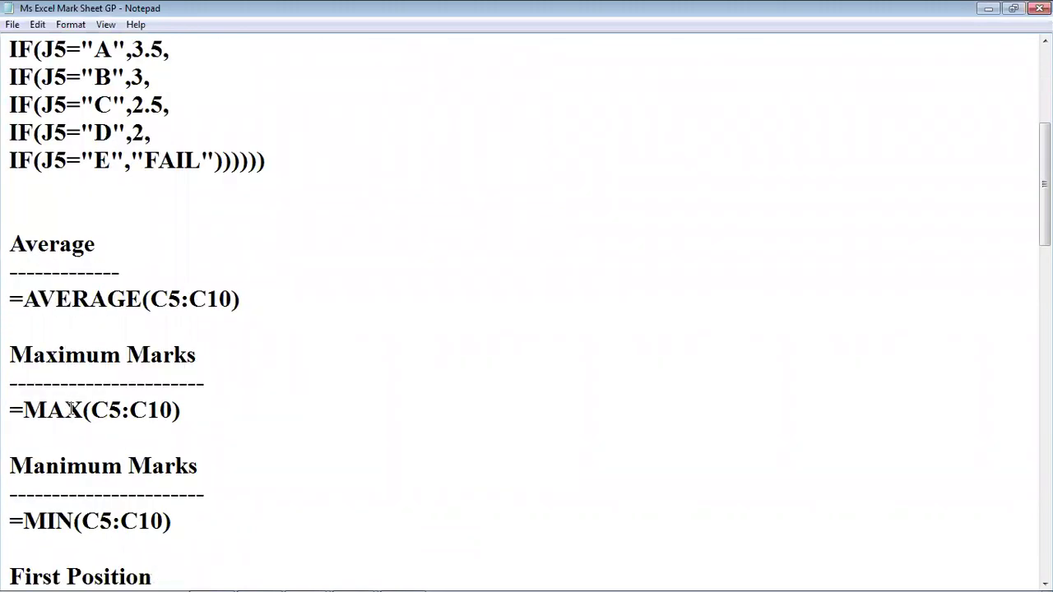
{"action": "scroll", "coordinate": [55, 459], "scroll_direction": "down", "scroll_amount": 2}
{"action": "left_click", "coordinate": [77, 444]}
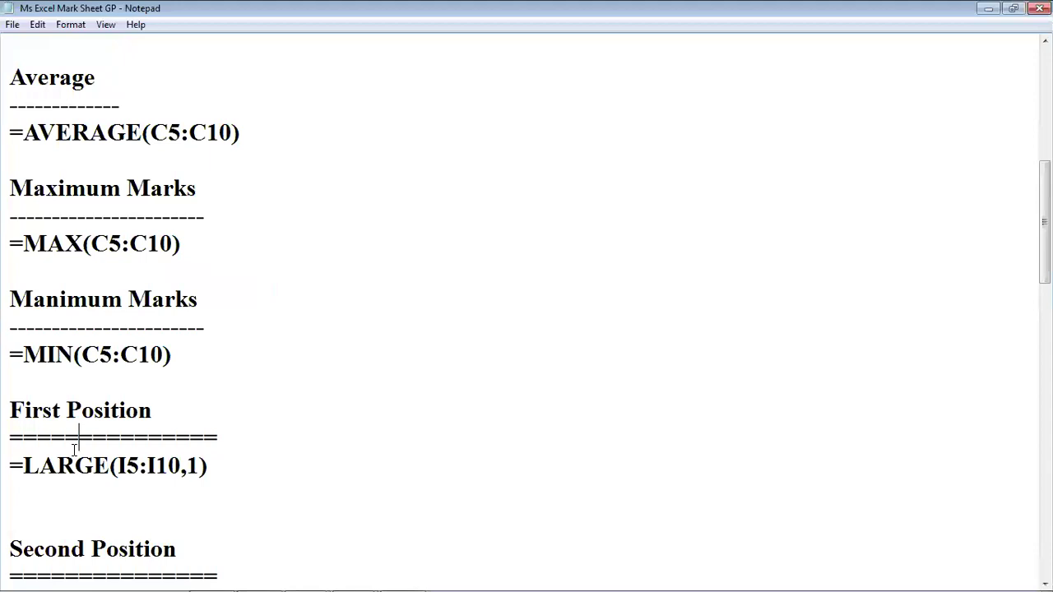
{"action": "scroll", "coordinate": [113, 496], "scroll_direction": "down", "scroll_amount": 3}
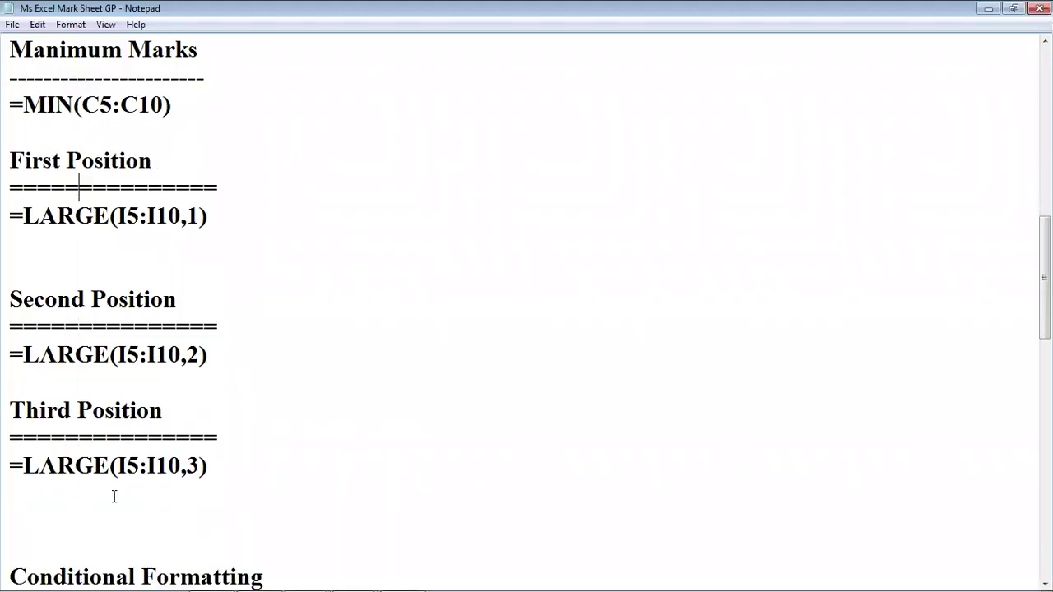
{"action": "scroll", "coordinate": [114, 496], "scroll_direction": "down", "scroll_amount": 1}
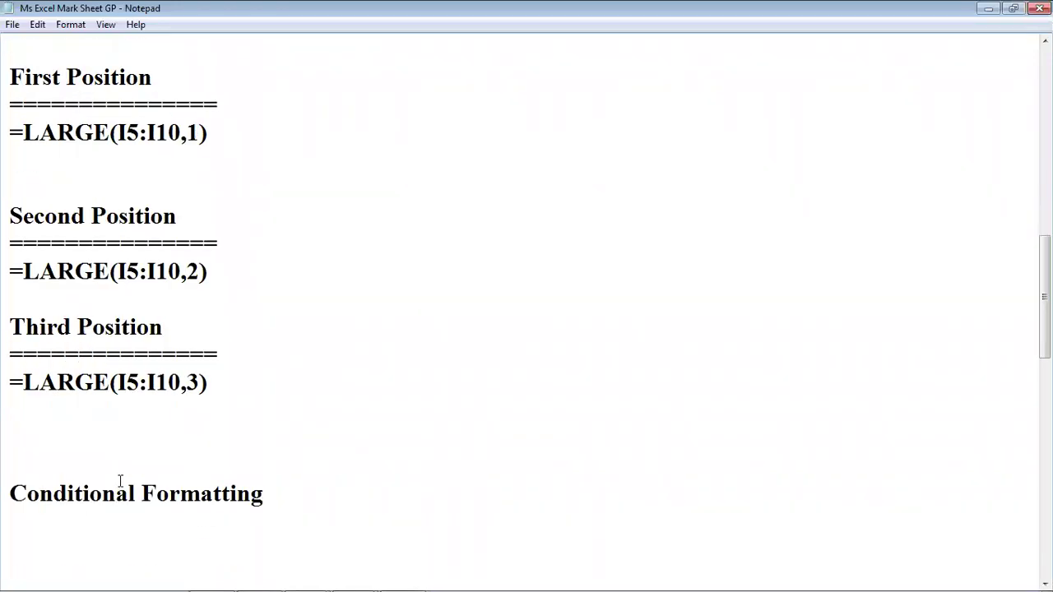
{"action": "scroll", "coordinate": [120, 482], "scroll_direction": "up", "scroll_amount": 4}
{"action": "scroll", "coordinate": [121, 475], "scroll_direction": "up", "scroll_amount": 6}
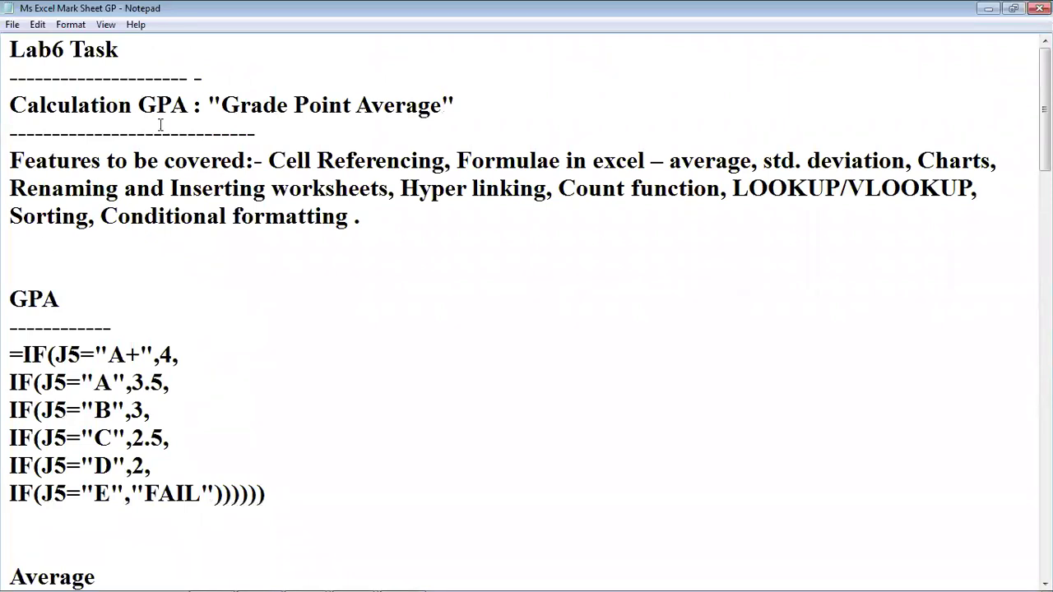
- Examine the GPA calculation heading and the list of features to be covered in the Lab6 Task notes
{"action": "left_click_drag", "start_coordinate": [7, 105], "coordinate": [406, 245]}
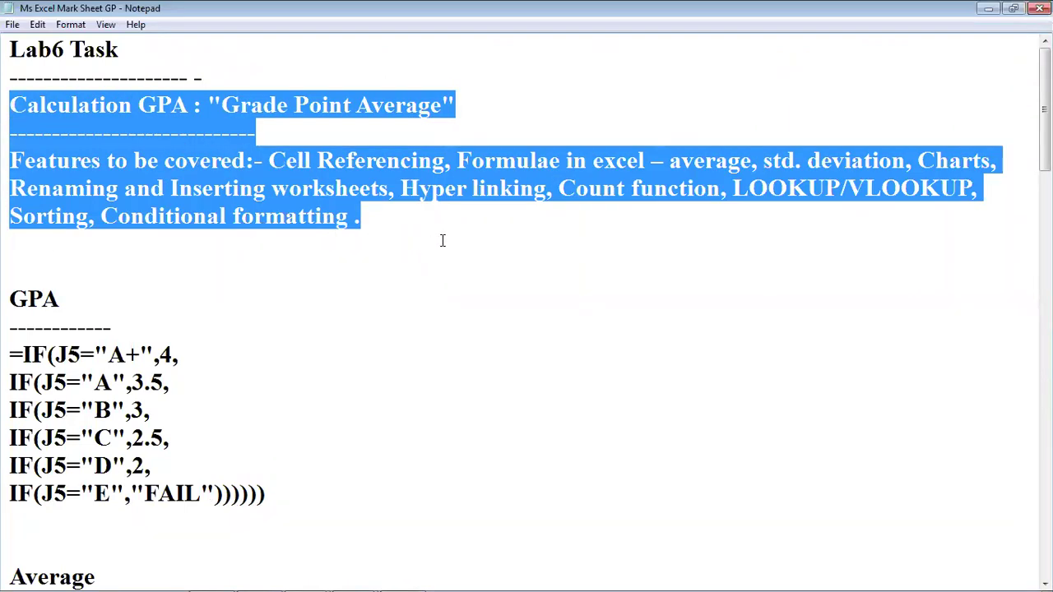
{"action": "left_click", "coordinate": [482, 242]}
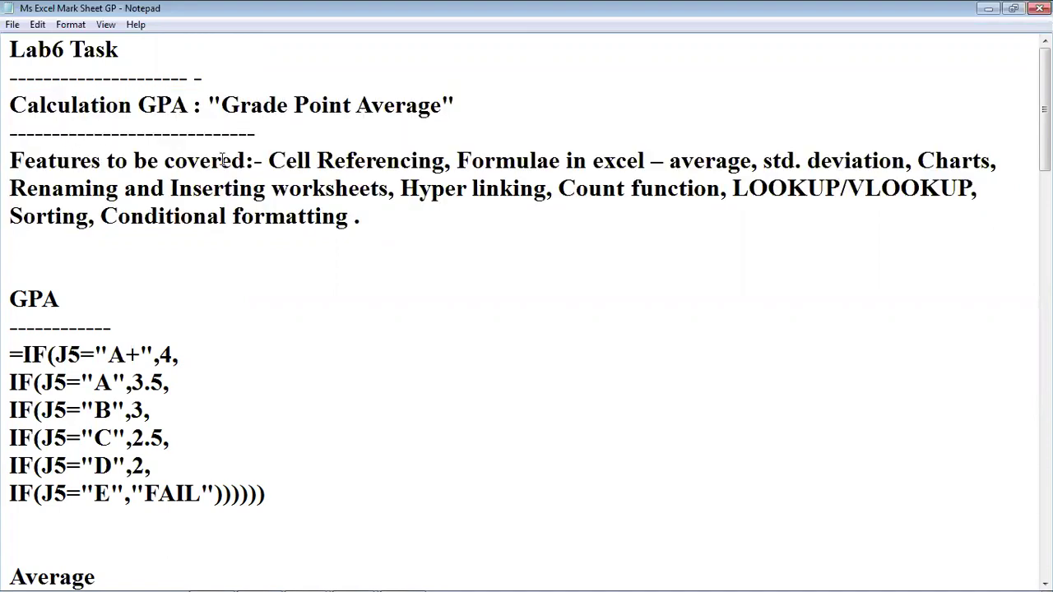
{"action": "left_click_drag", "start_coordinate": [269, 158], "coordinate": [641, 162]}
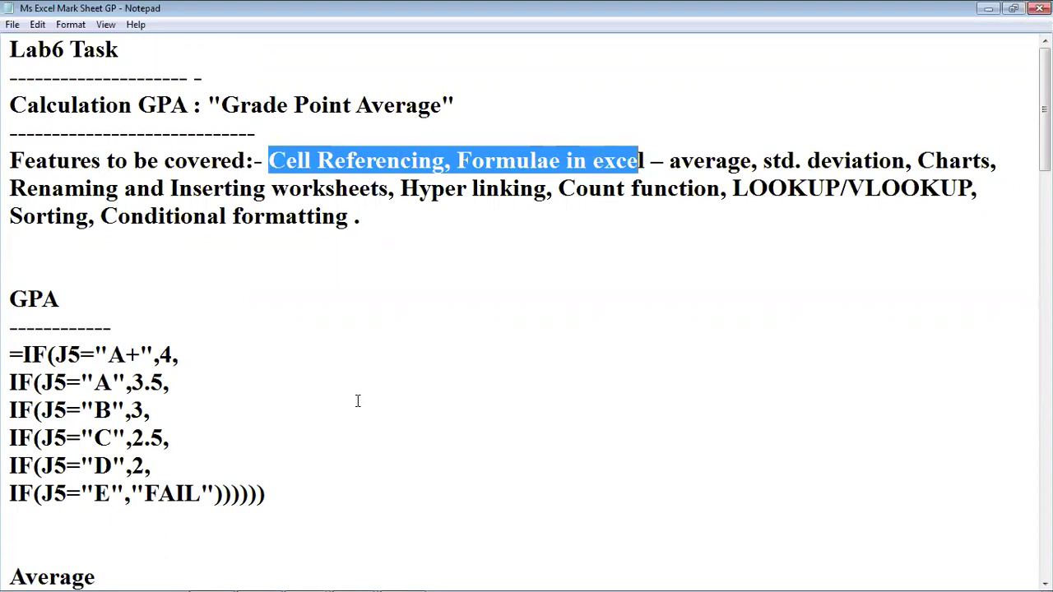
{"action": "left_click", "coordinate": [713, 159]}
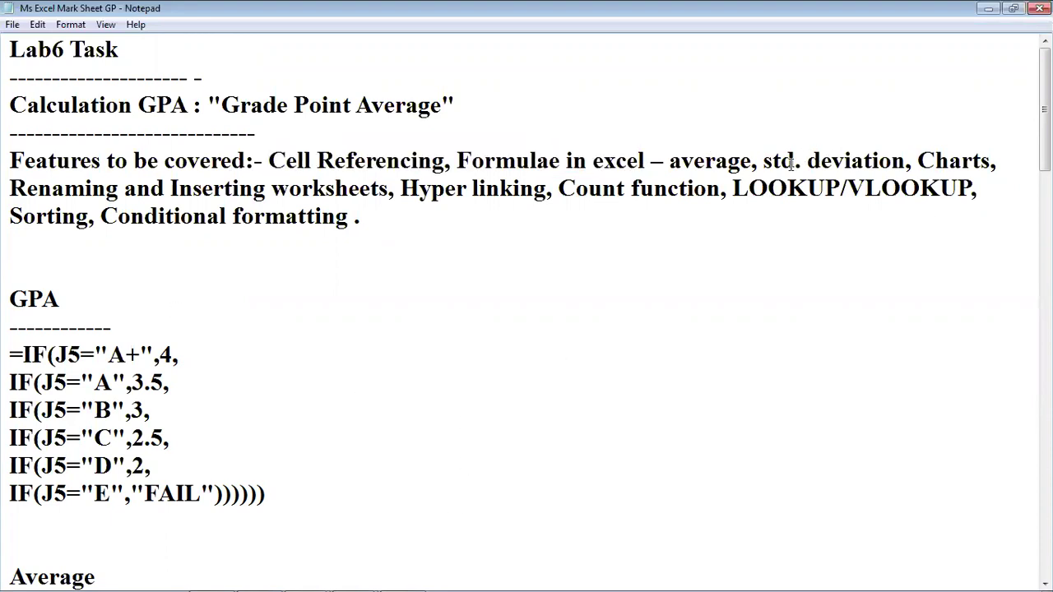
{"action": "left_click", "coordinate": [843, 159]}
{"action": "left_click", "coordinate": [297, 214]}
- Examine the nested IF formula for GPA in the notes, especially its J5 reference, the "A+" condition and the value 4
{"action": "left_click", "coordinate": [198, 420]}
{"action": "scroll", "coordinate": [198, 420], "scroll_direction": "down", "scroll_amount": 1}
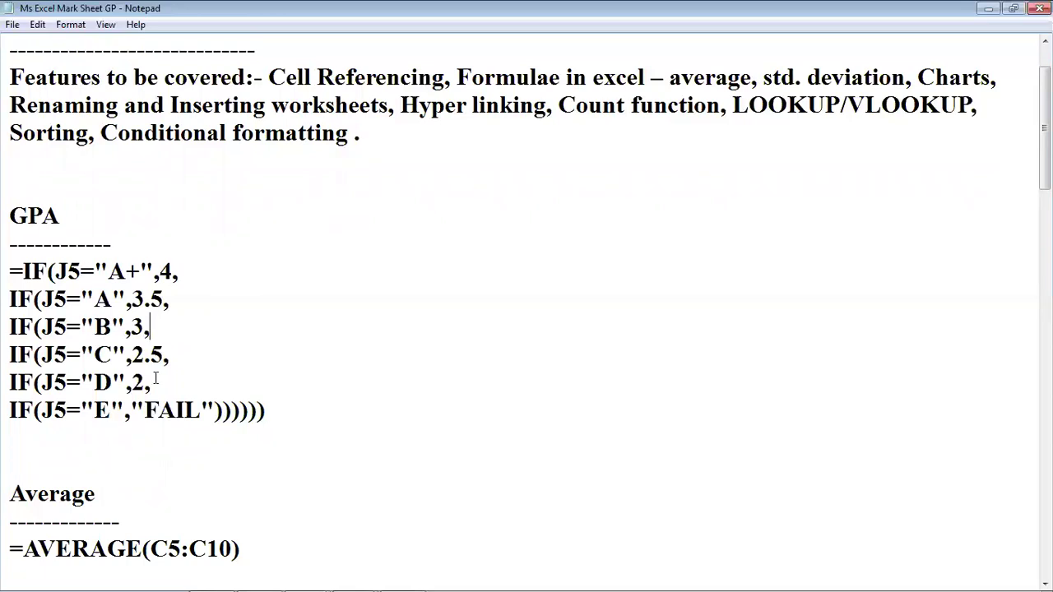
{"action": "left_click", "coordinate": [22, 271]}
{"action": "left_click_drag", "start_coordinate": [55, 272], "coordinate": [82, 273]}
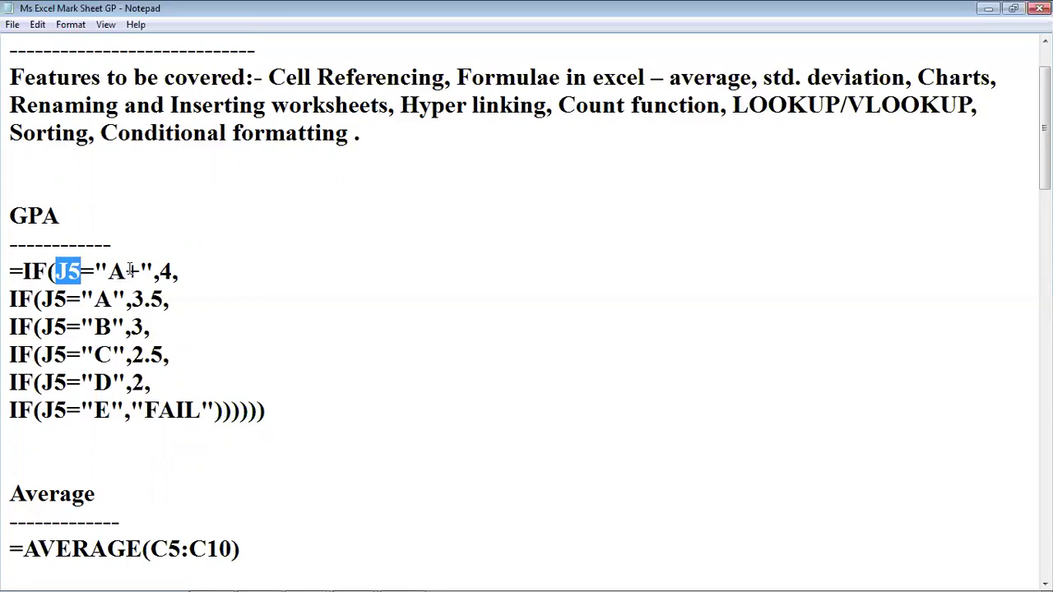
{"action": "left_click_drag", "start_coordinate": [109, 272], "coordinate": [139, 272]}
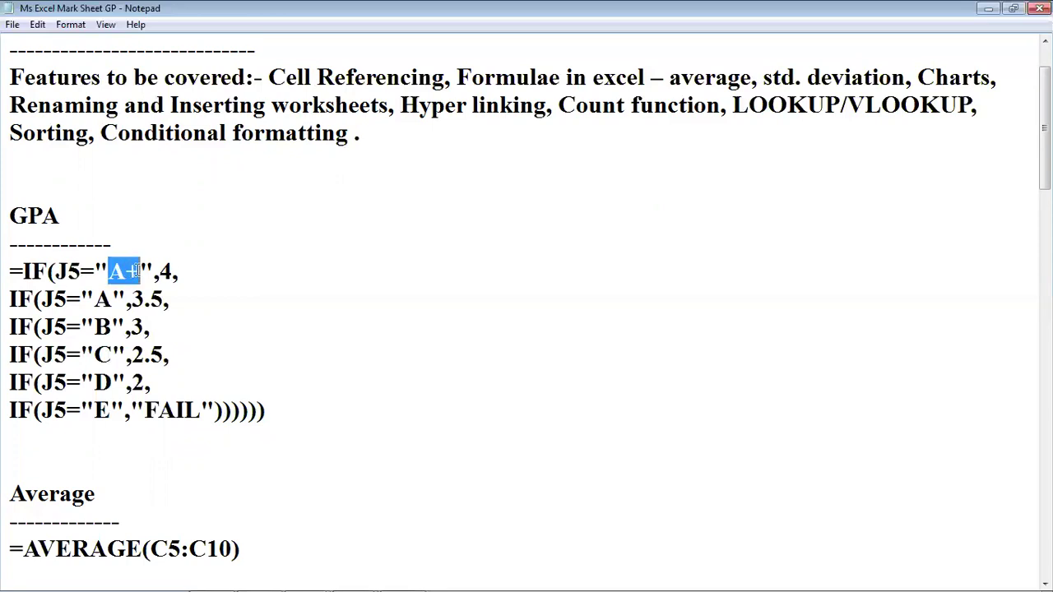
{"action": "left_click", "coordinate": [163, 270]}
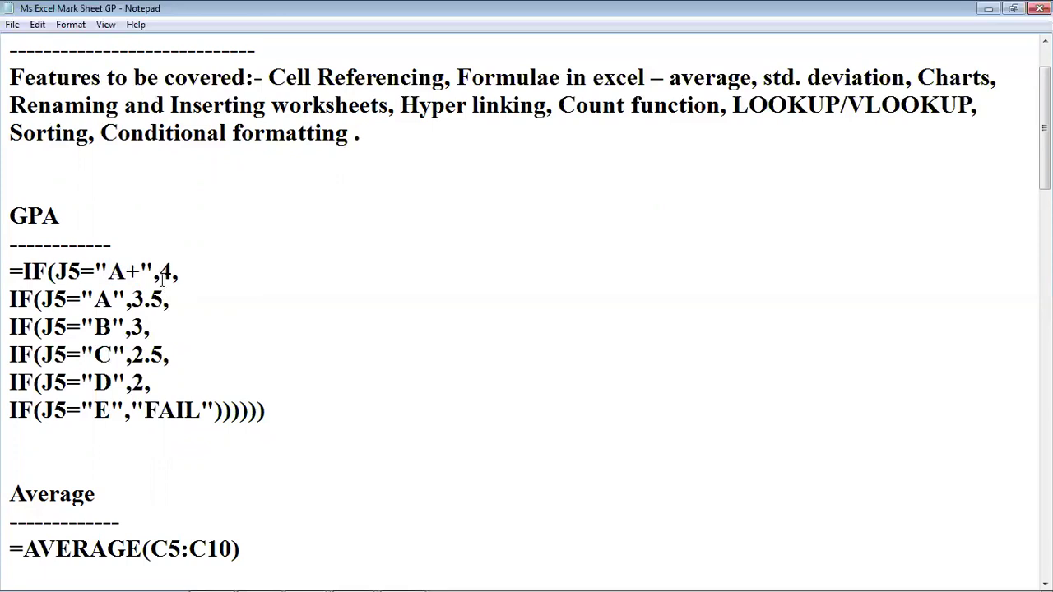
- Switch to the mark123 workbook in Excel and bring the Grade and Remarks columns of the mark sheet into focus
{"action": "mouse_move", "coordinate": [176, 574]}
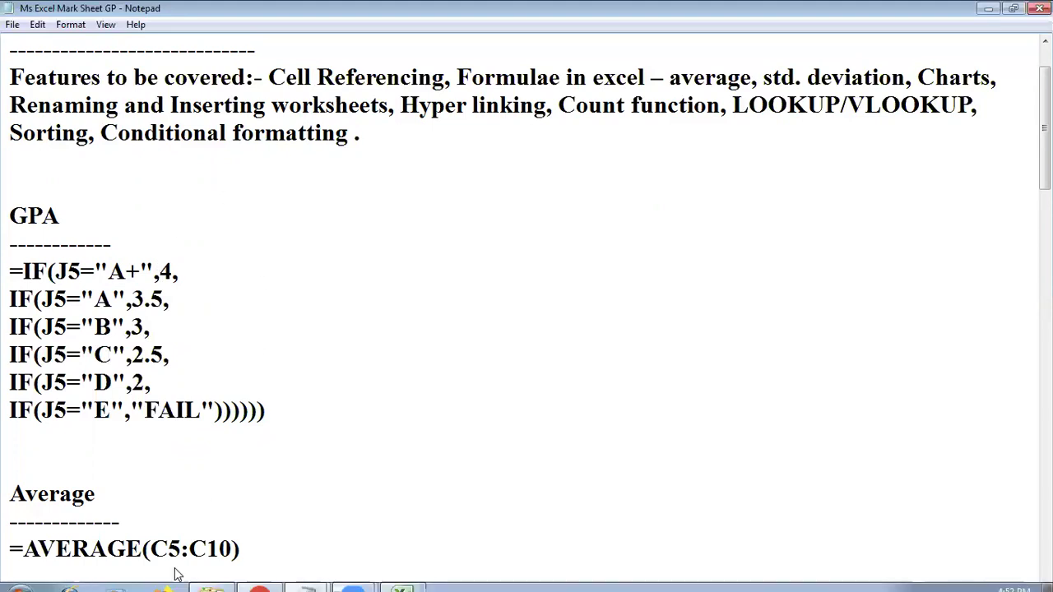
{"action": "left_click", "coordinate": [403, 578]}
{"action": "left_click", "coordinate": [731, 407]}
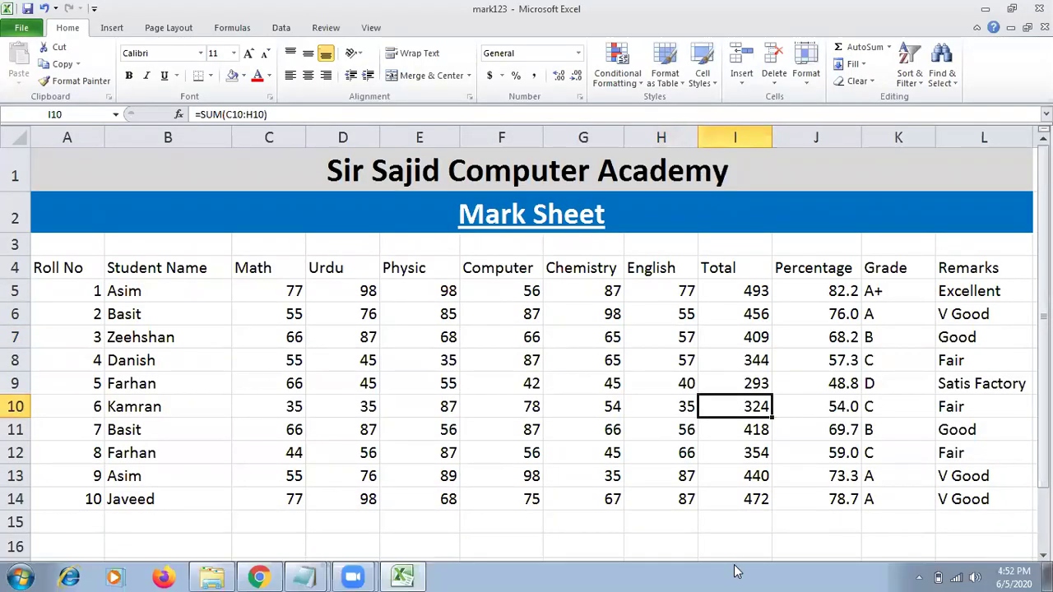
{"action": "left_click", "coordinate": [749, 520]}
{"action": "left_click_drag", "start_coordinate": [806, 574], "coordinate": [823, 574]}
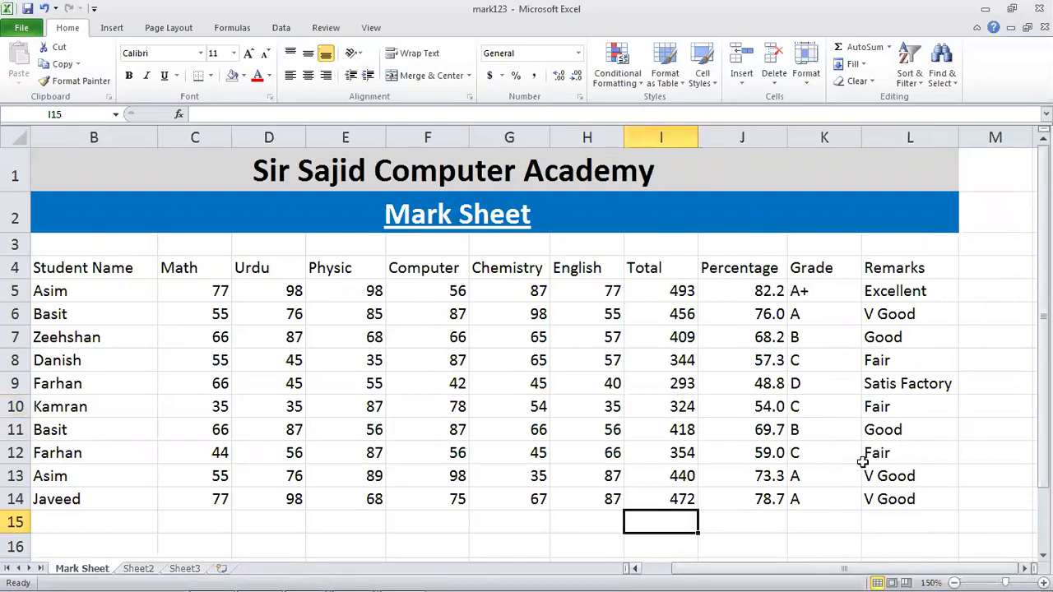
{"action": "left_click", "coordinate": [870, 383]}
{"action": "left_click", "coordinate": [819, 272]}
{"action": "left_click", "coordinate": [888, 263]}
{"action": "left_click", "coordinate": [844, 274]}
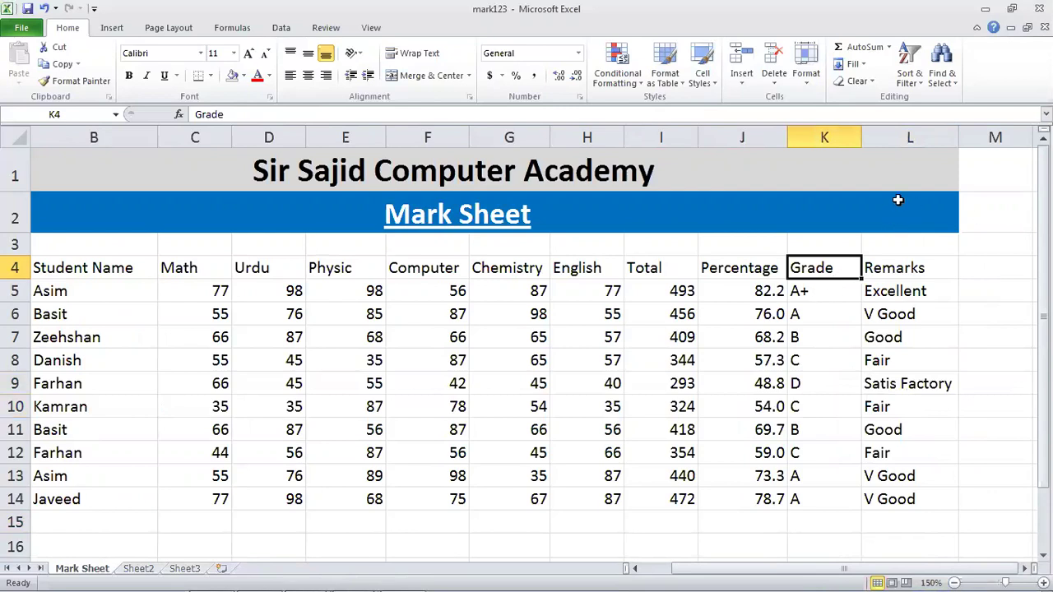
- Insert a blank column between the Grade and Remarks columns of the mark sheet
{"action": "left_click", "coordinate": [885, 131]}
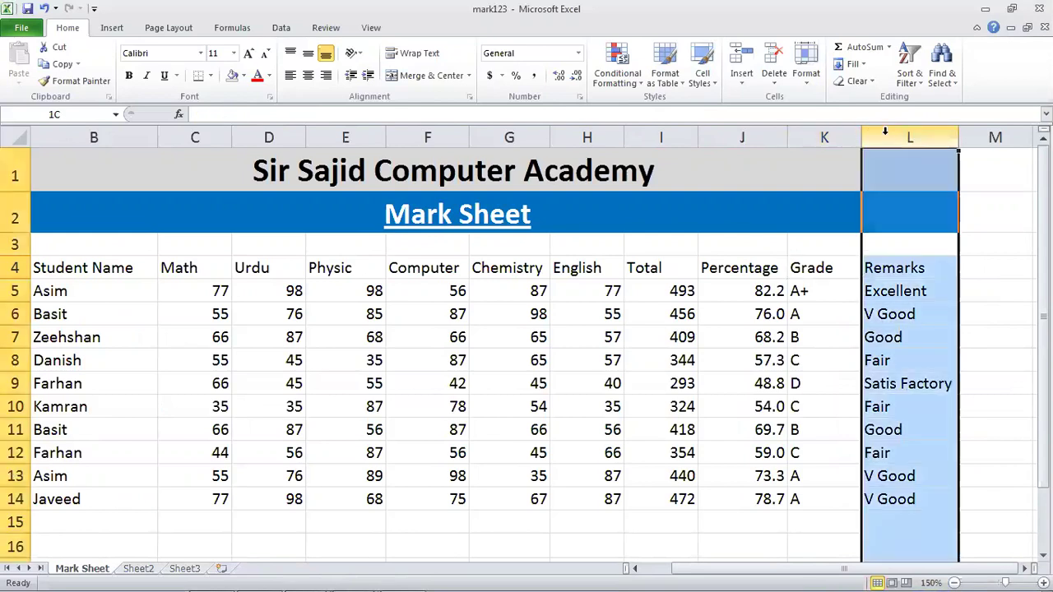
{"action": "right_click", "coordinate": [894, 138]}
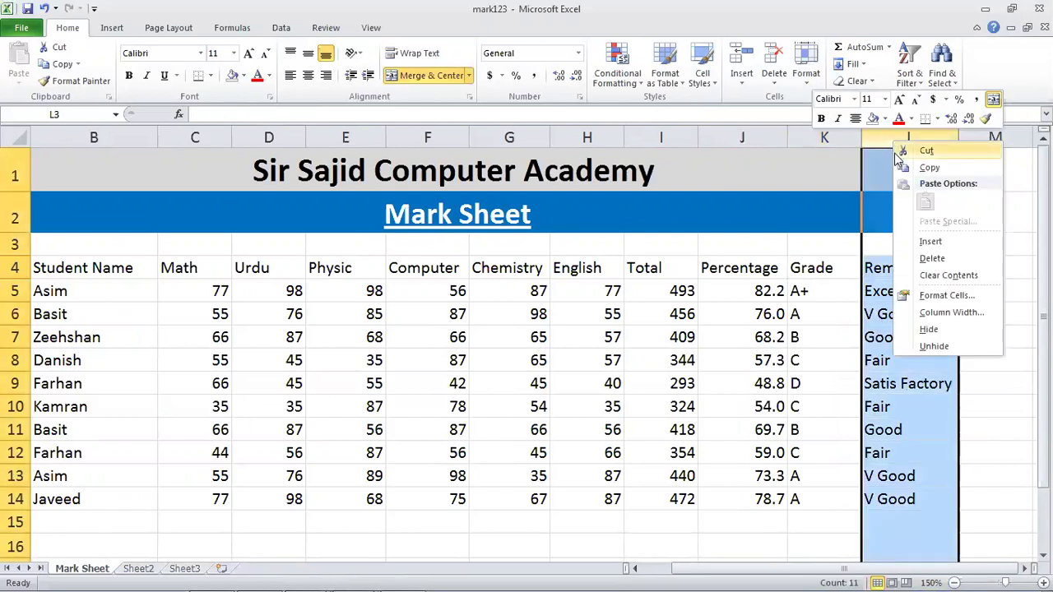
{"action": "left_click", "coordinate": [946, 243]}
- Enter the header "GPA" in cell L4 of the new column and make L5 the active cell
{"action": "left_click", "coordinate": [915, 271]}
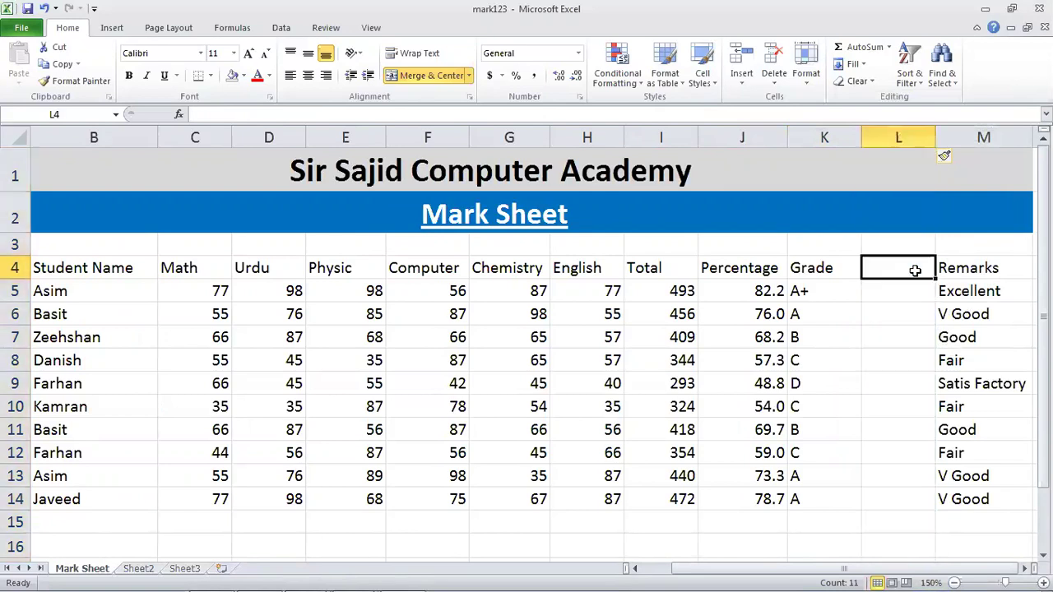
{"action": "key", "text": "Right"}
{"action": "key", "text": "Right"}
{"action": "key", "text": "Left"}
{"action": "key", "text": "Left"}
{"action": "key", "text": "Left"}
{"action": "key", "text": "Right"}
{"action": "type", "text": "G"}
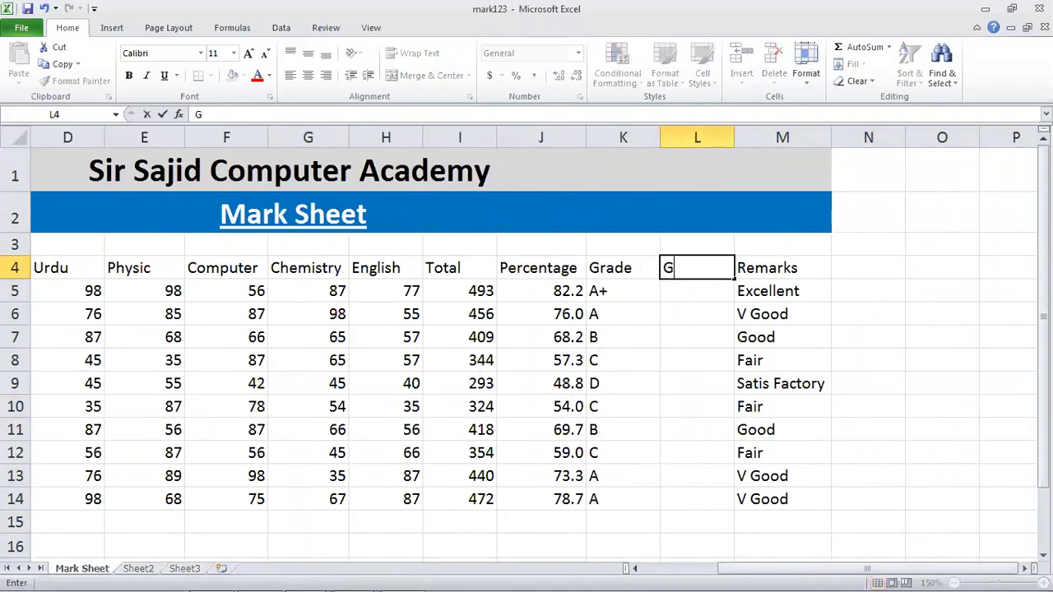
{"action": "type", "text": "PA"}
{"action": "key", "text": "BackSpace"}
{"action": "key", "text": "Return"}
{"action": "key", "text": "Up"}
{"action": "key", "text": "F2"}
{"action": "type", "text": "A"}
{"action": "key", "text": "Return"}
{"action": "key", "text": "Down"}
{"action": "key", "text": "Down"}
{"action": "key", "text": "Down"}
{"action": "key", "text": "Up"}
{"action": "key", "text": "Up"}
{"action": "key", "text": "Up"}
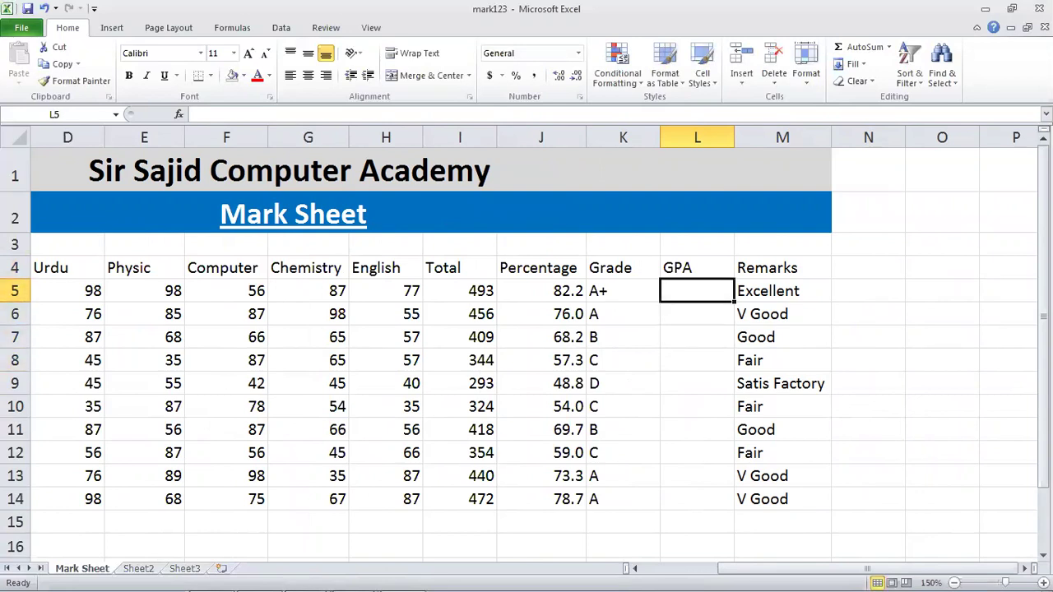
- Enlarge the worksheet view to 170% with the Percentage, Grade, GPA and Remarks columns in view
{"action": "left_click", "coordinate": [1044, 583]}
{"action": "left_click", "coordinate": [1044, 583]}
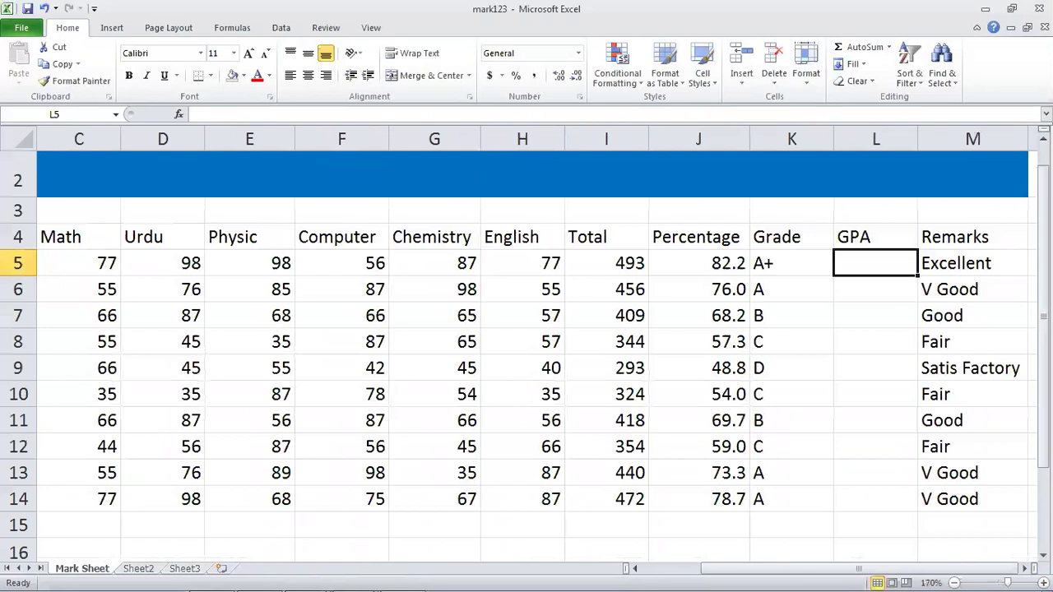
{"action": "key", "text": "Right"}
{"action": "key", "text": "Right"}
{"action": "key", "text": "Right"}
{"action": "key", "text": "Right"}
{"action": "key", "text": "Left"}
{"action": "key", "text": "Left"}
{"action": "key", "text": "Left"}
{"action": "key", "text": "Left"}
{"action": "key", "text": "Left"}
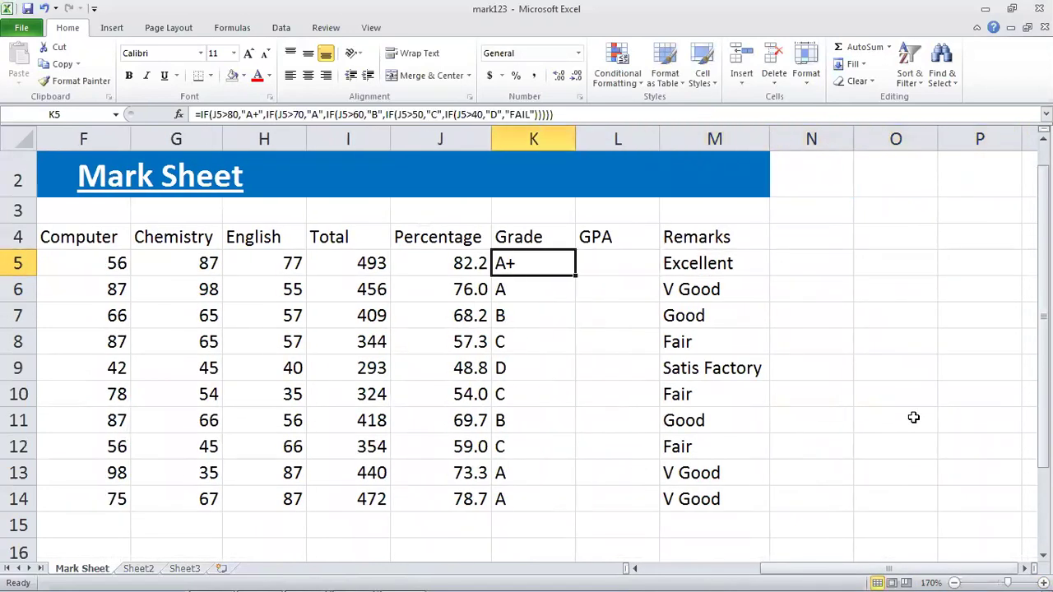
- Start a formula in L5 that gives 4 when the grade in K5 is A+: =IF(K5="A+",4,
{"action": "left_click", "coordinate": [614, 267]}
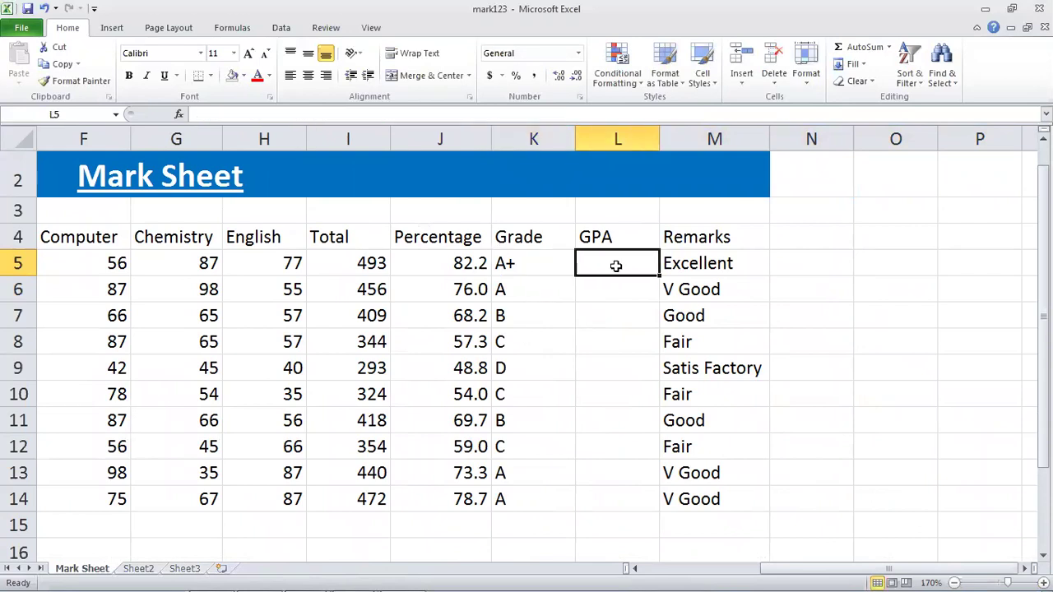
{"action": "type", "text": "="}
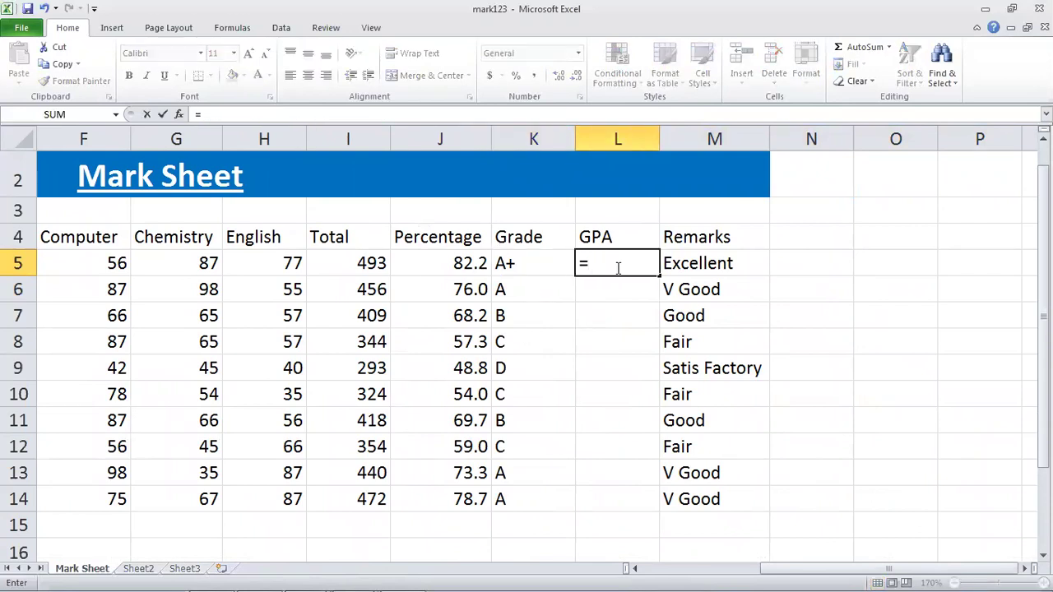
{"action": "type", "text": "IF("}
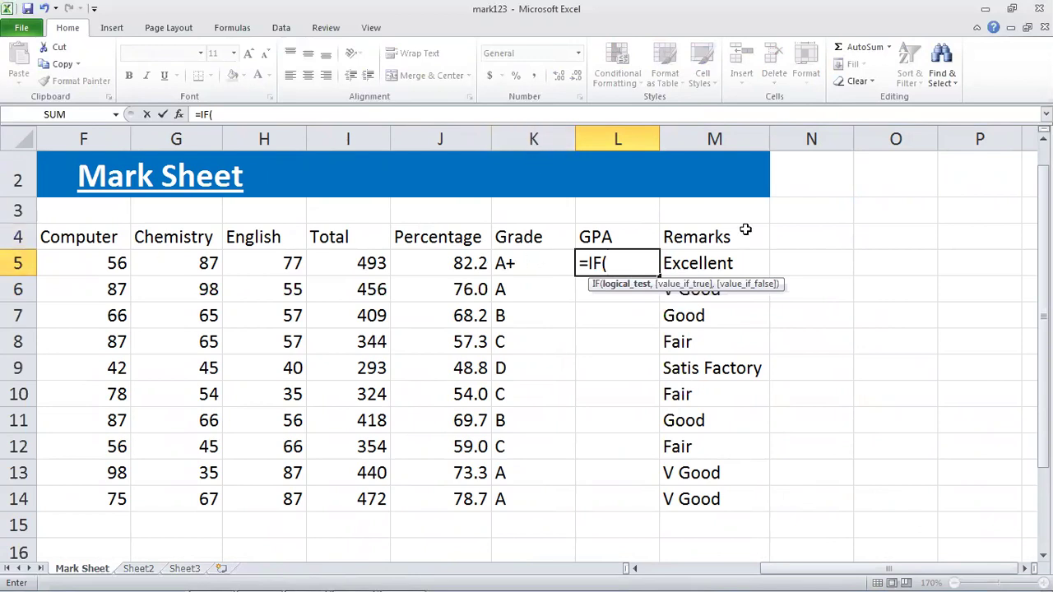
{"action": "type", "text": "K"}
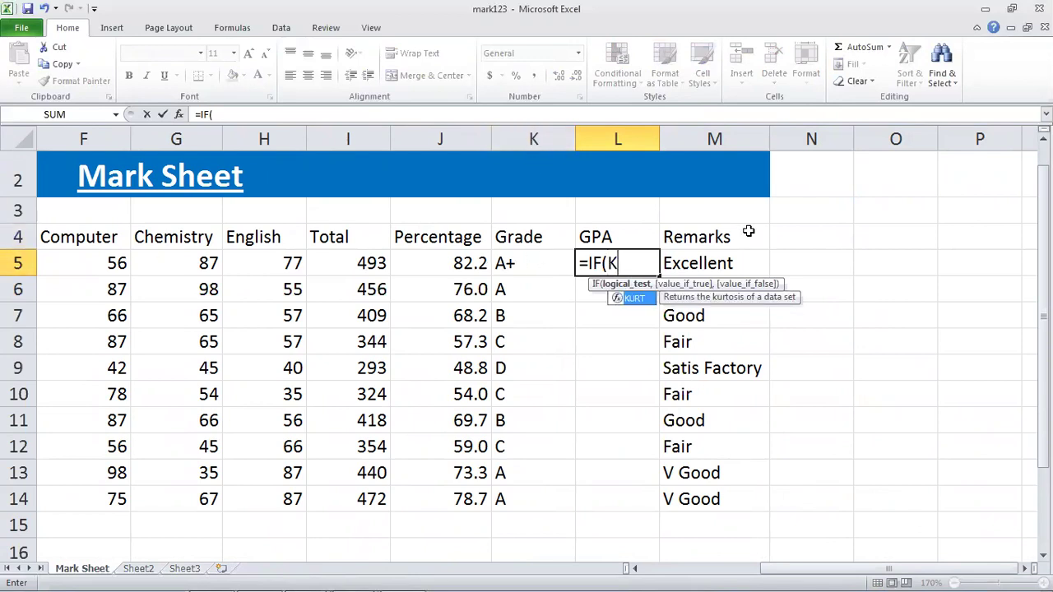
{"action": "type", "text": "5="}
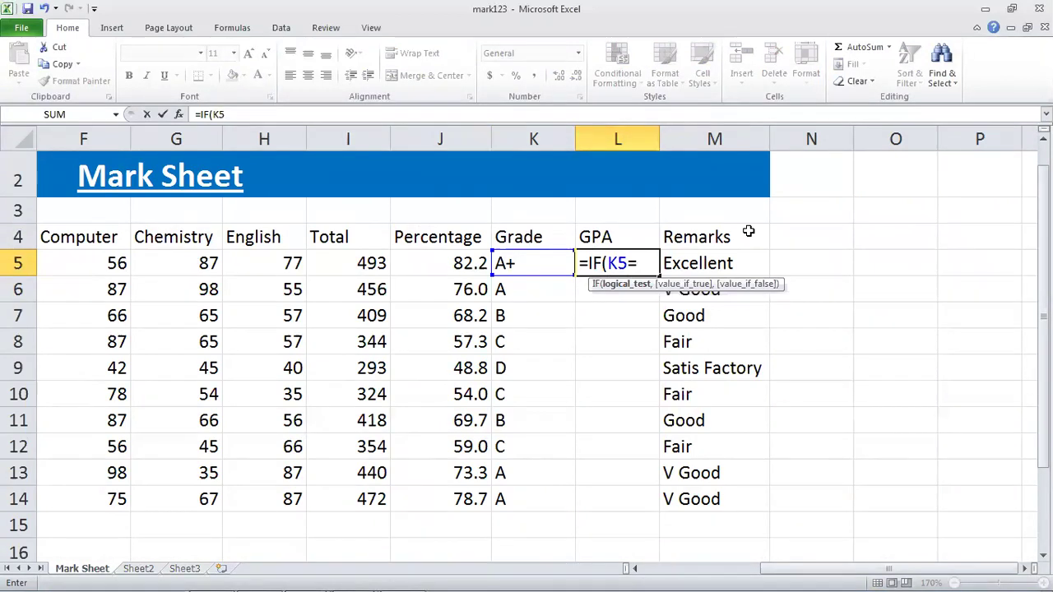
{"action": "type", "text": "A"}
{"action": "key", "text": "BackSpace"}
{"action": "type", "text": "\"A+"}
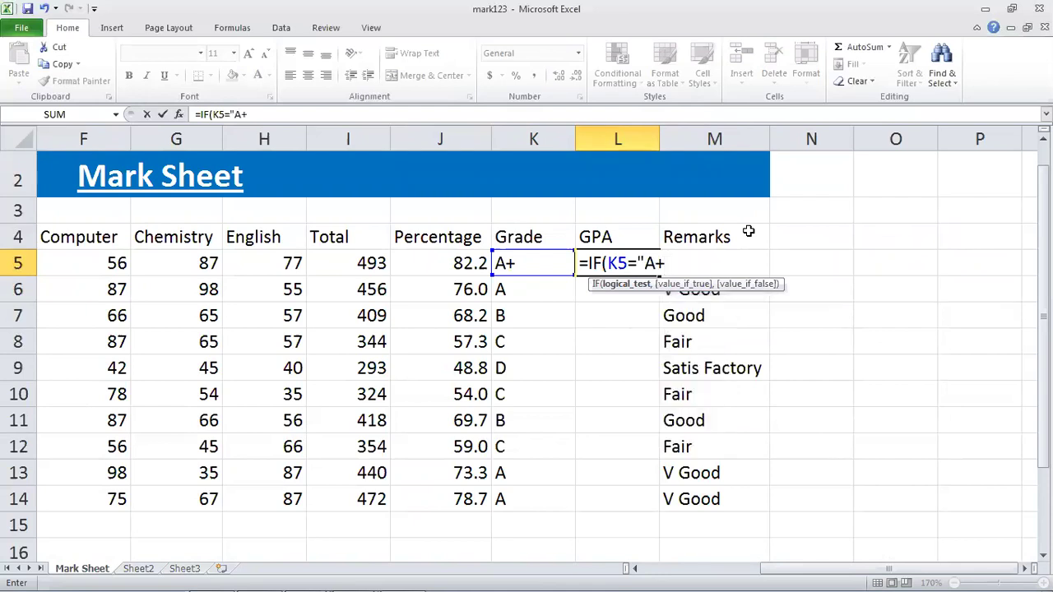
{"action": "type", "text": "\",4"}
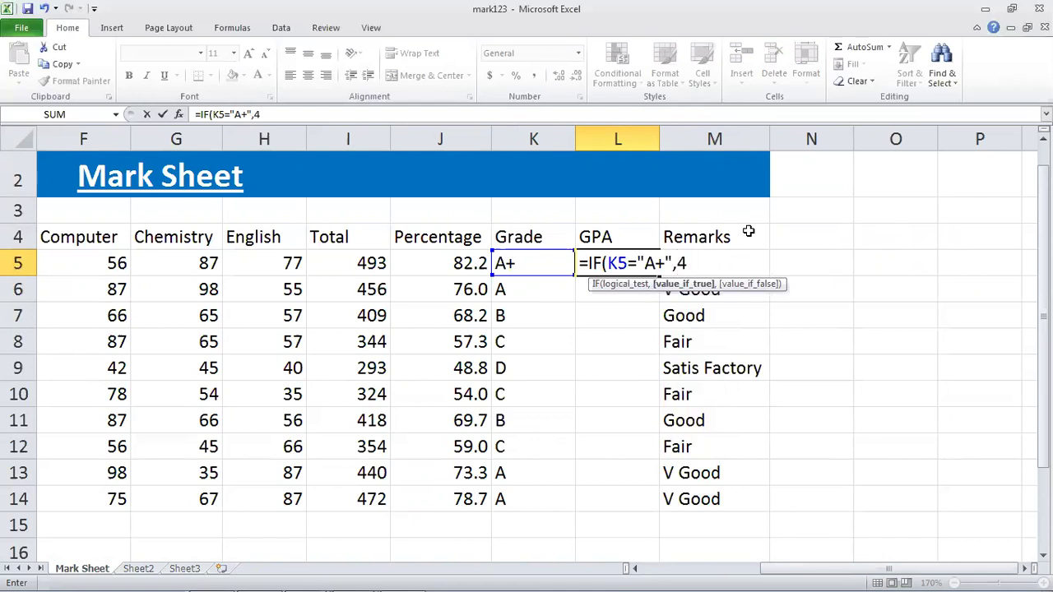
{"action": "type", "text": ","}
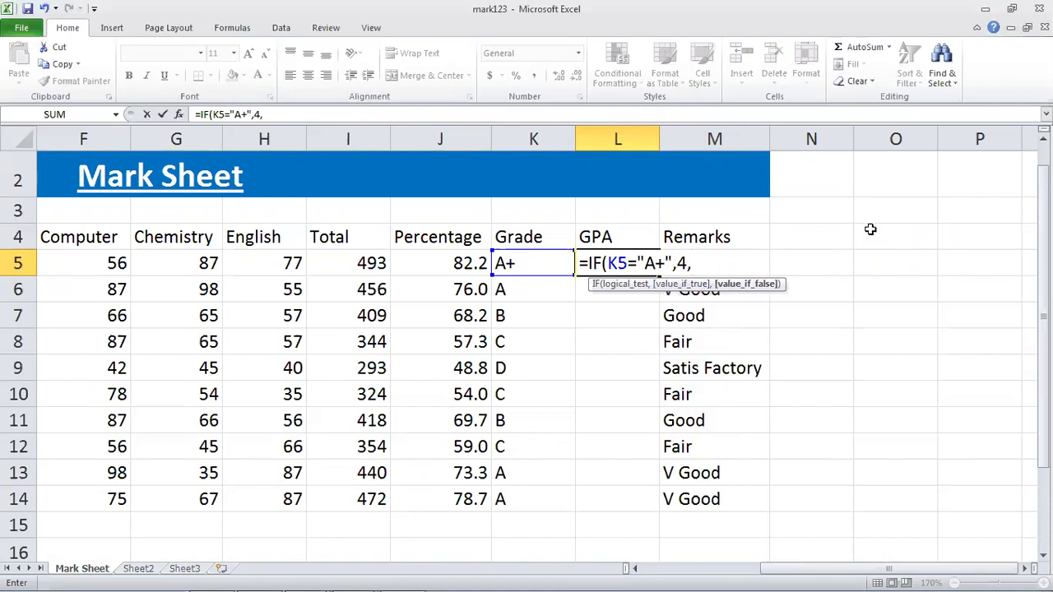
- Continue the L5 formula with a nested condition that gives 3.5 for grade A: IF(K5="A",3.5,
{"action": "type", "text": "IF("}
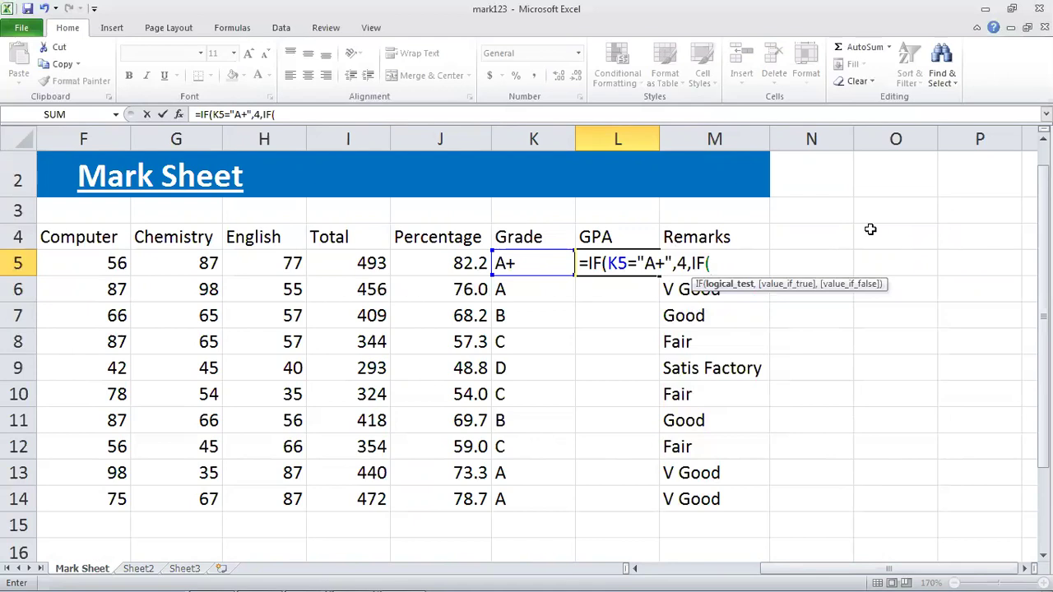
{"action": "type", "text": "K5=\"A"}
{"action": "type", "text": "\","}
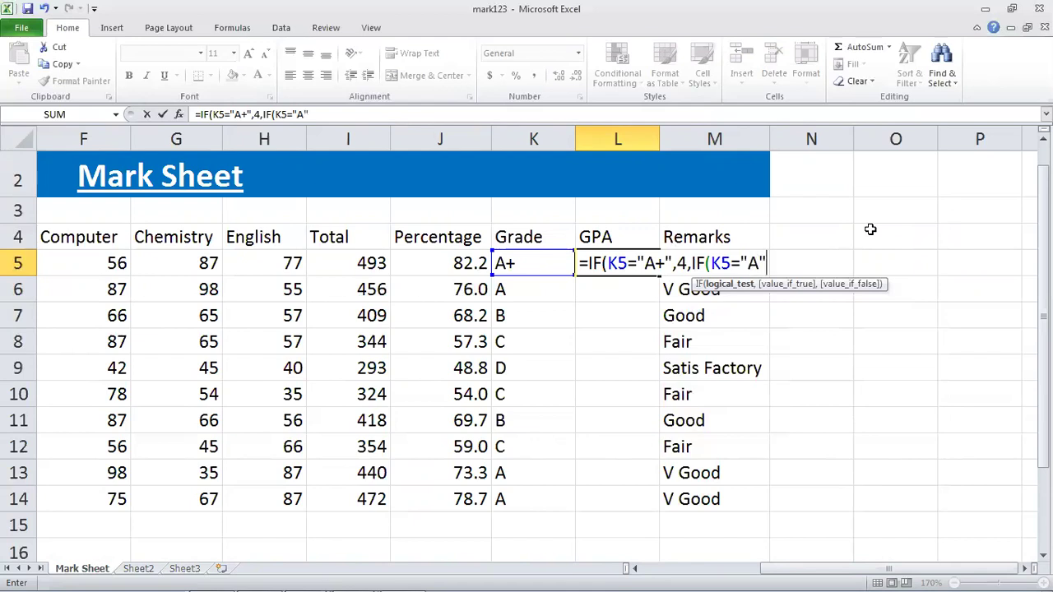
{"action": "type", "text": "3.5"}
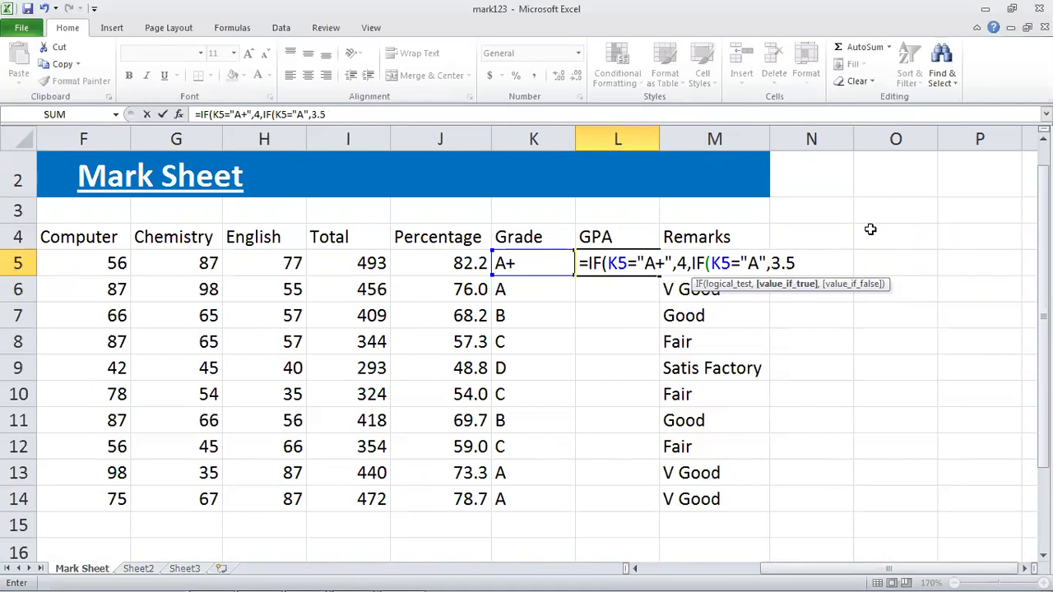
{"action": "type", "text": ","}
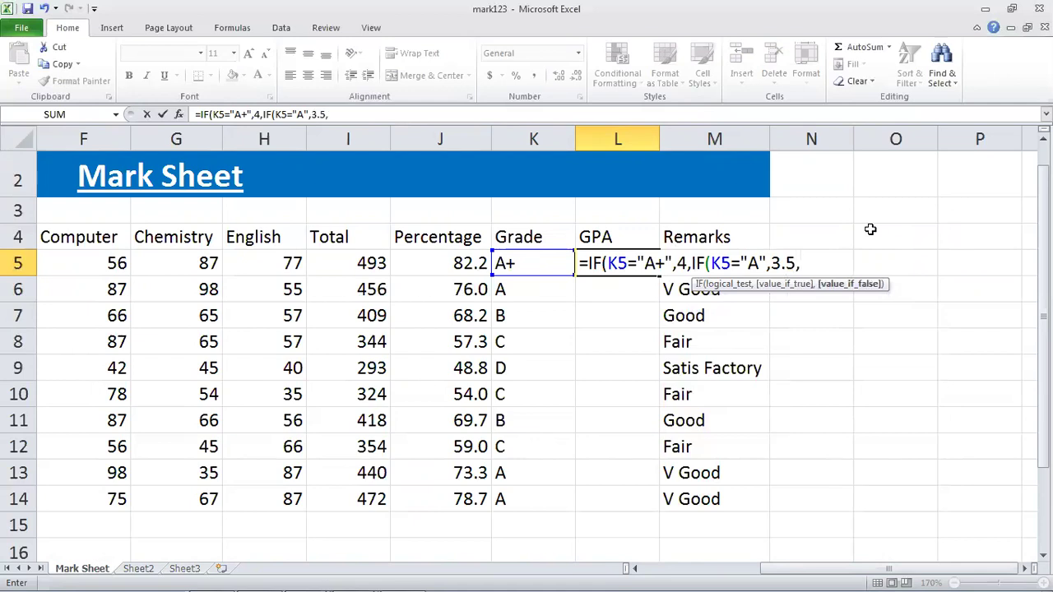
- Extend the L5 formula with a nested condition that gives 3 for grade B: IF(K5="B",3,
{"action": "type", "text": "IF("}
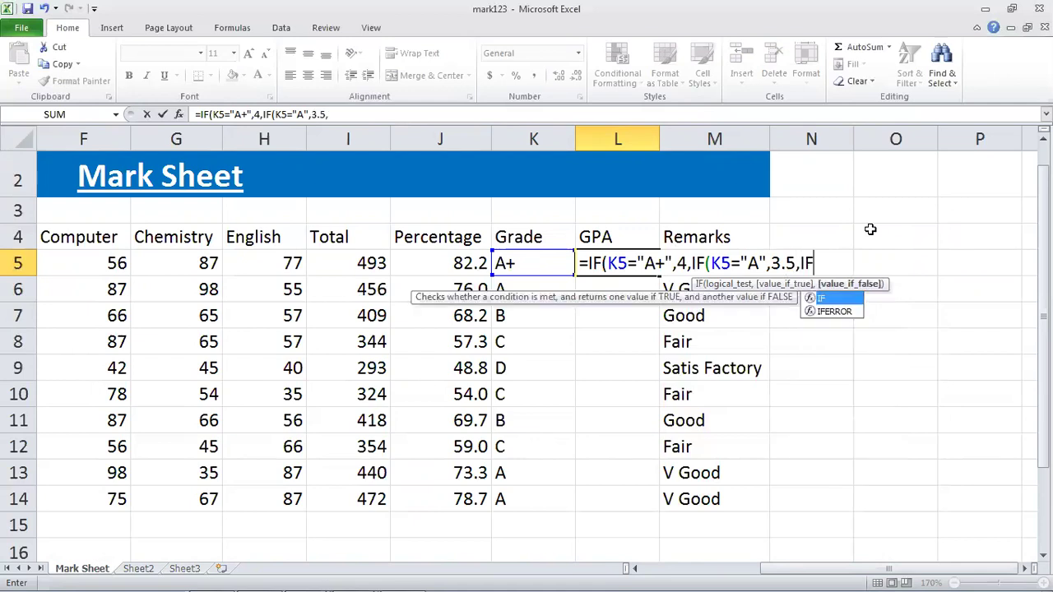
{"action": "type", "text": "K5"}
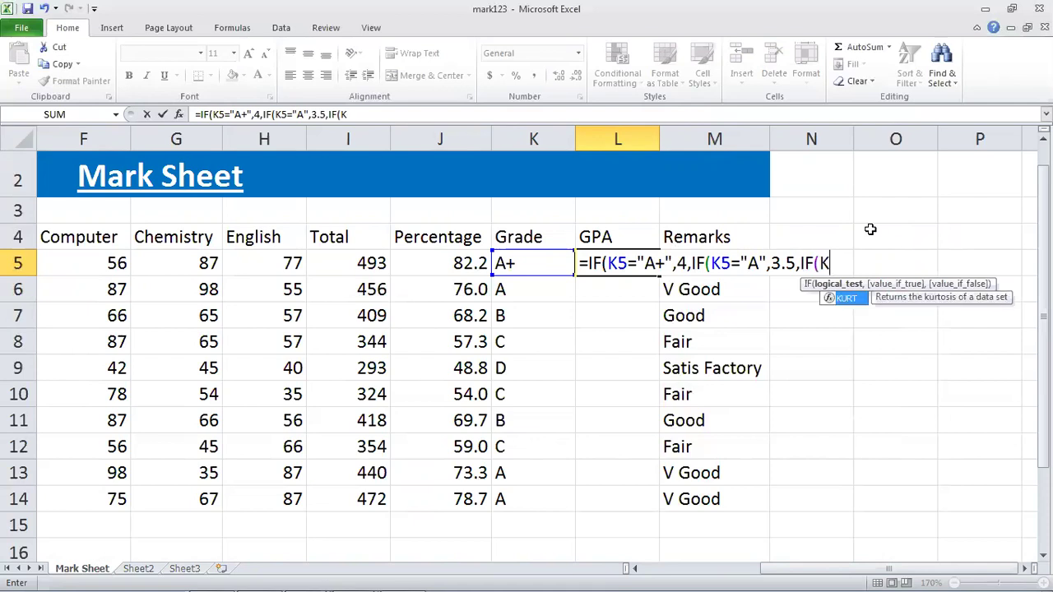
{"action": "type", "text": "=\""}
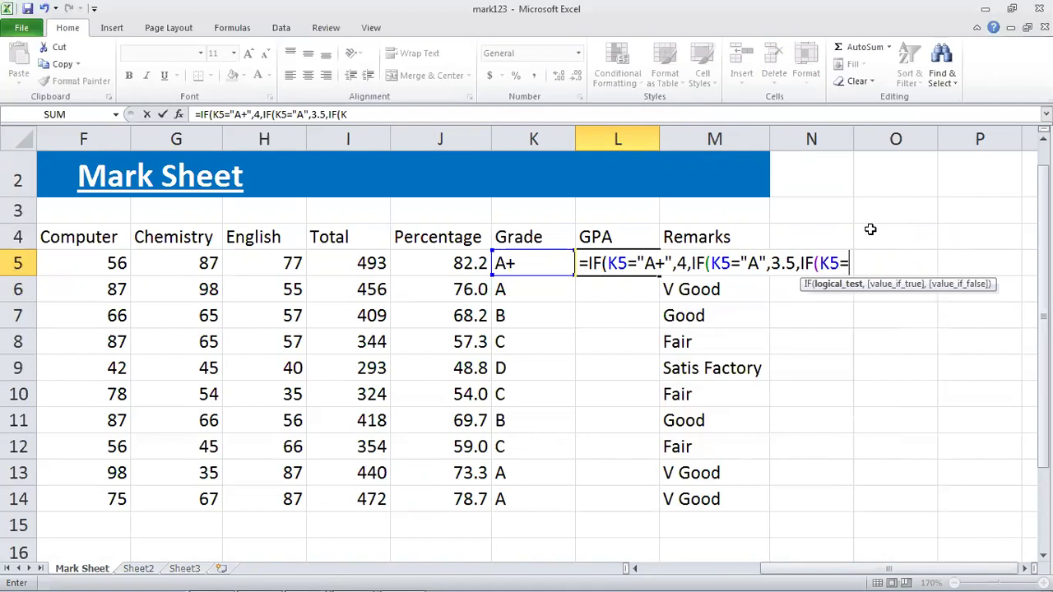
{"action": "type", "text": "B\","}
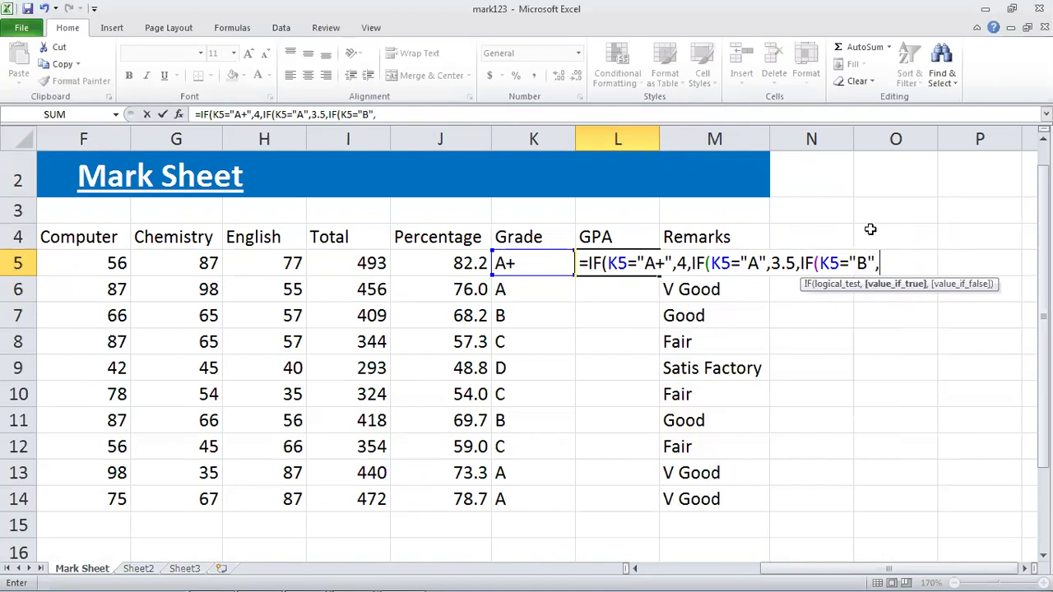
{"action": "type", "text": "3,"}
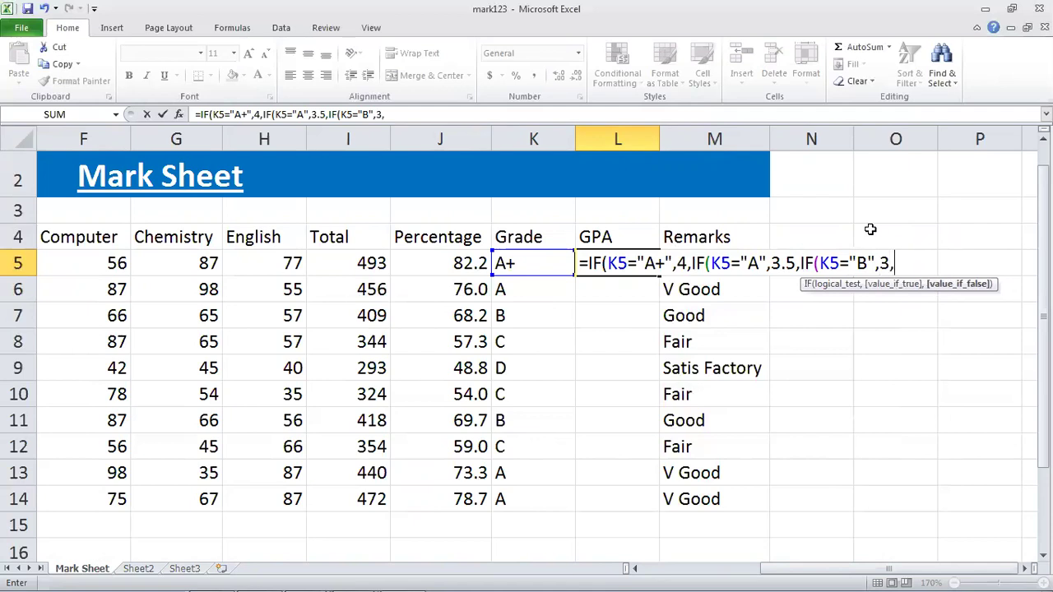
- Add a nested condition to the L5 formula that gives 2.5 for grade C: IF(K5="C",2.5,
{"action": "type", "text": "IF"}
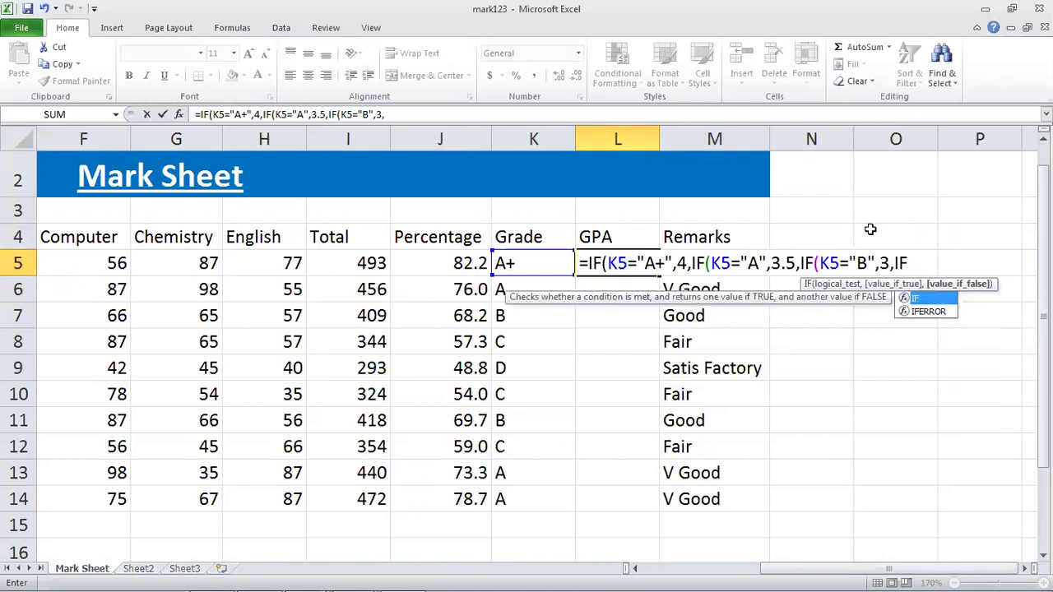
{"action": "type", "text": "(K5"}
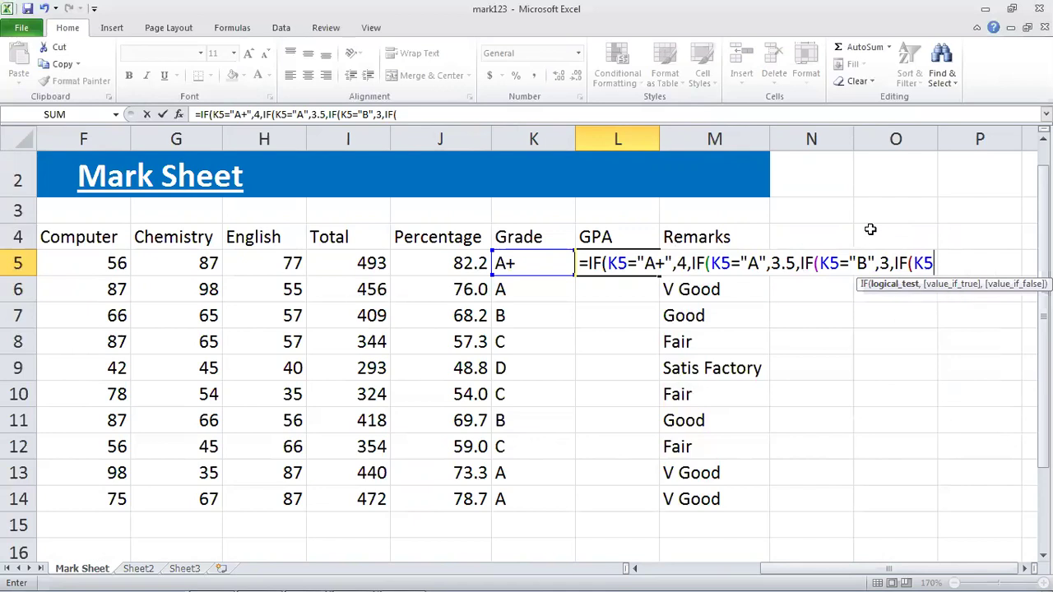
{"action": "type", "text": "=\"C\","}
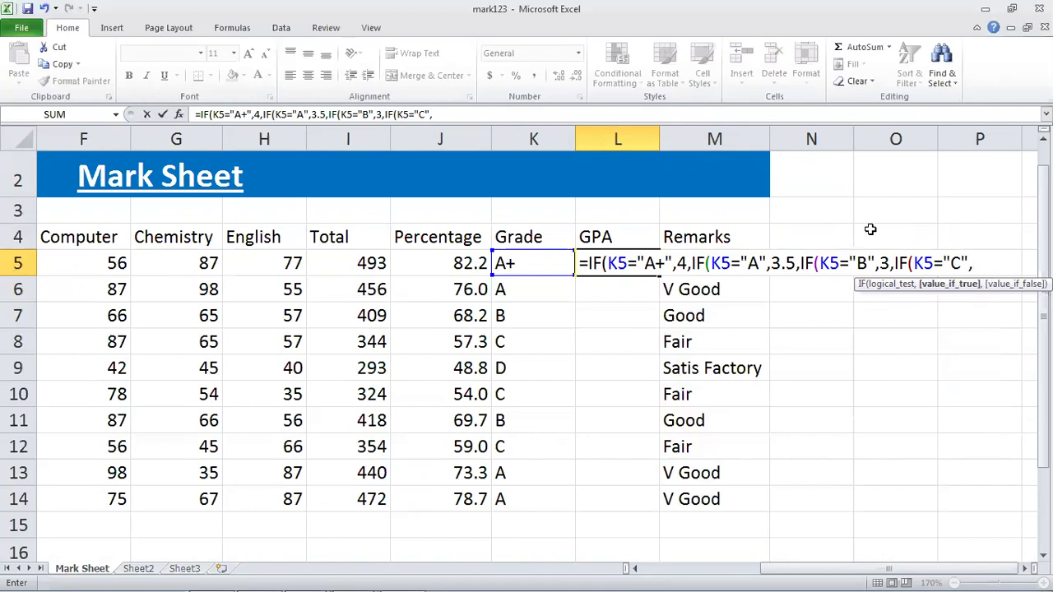
{"action": "type", "text": "2.5,"}
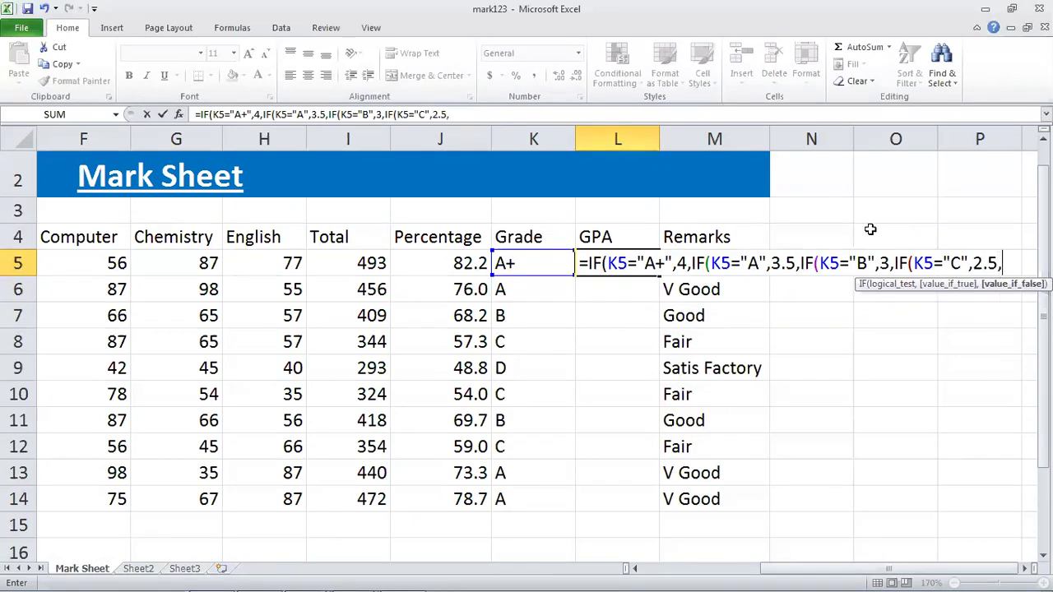
- Append a nested condition to the L5 formula that gives 2 for grade D: IF(K5="D",2,
{"action": "type", "text": "IF("}
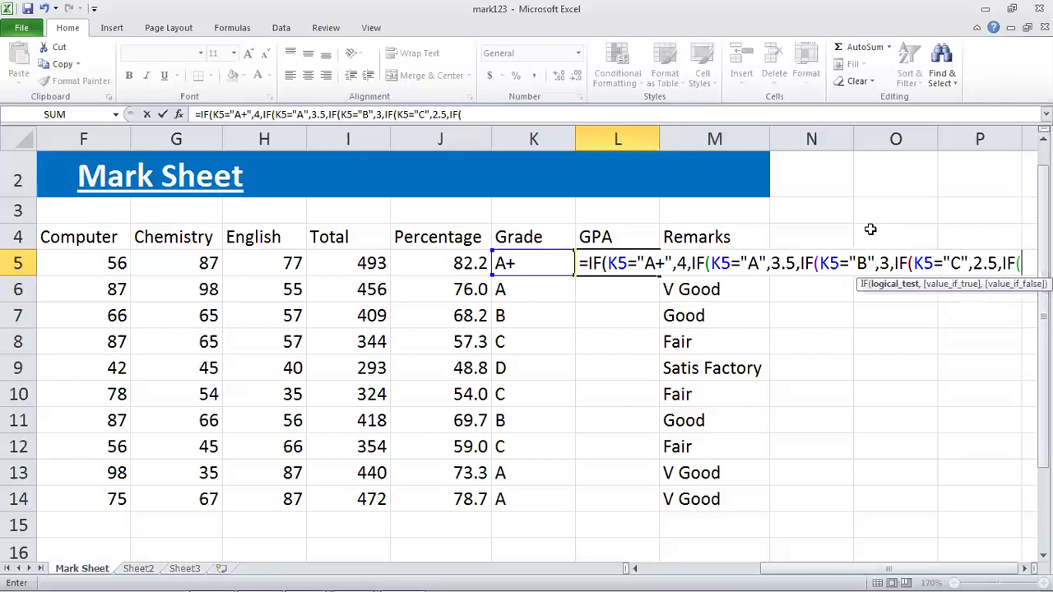
{"action": "type", "text": "K"}
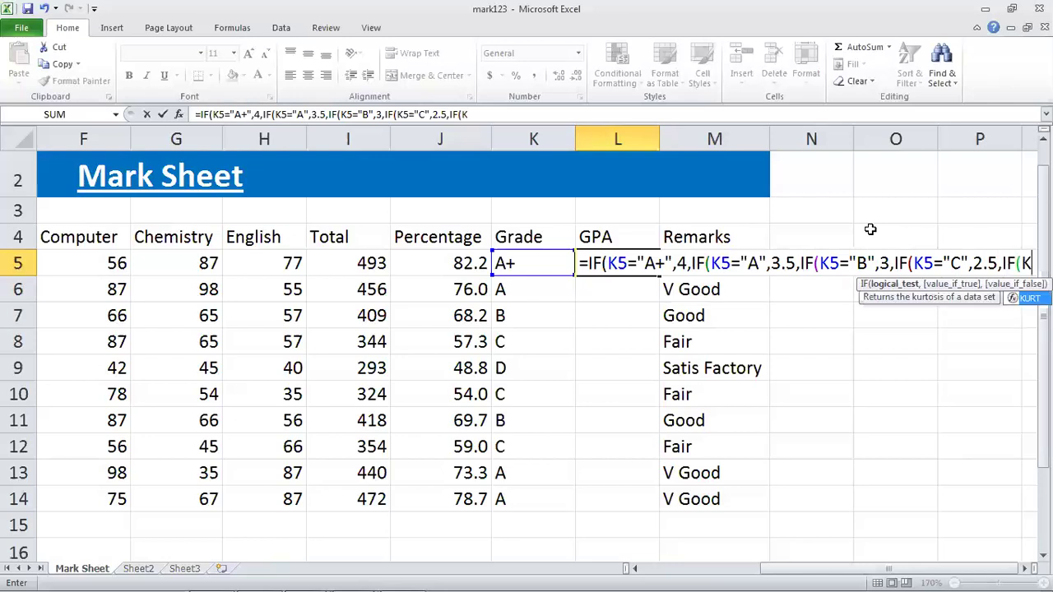
{"action": "type", "text": "5=\""}
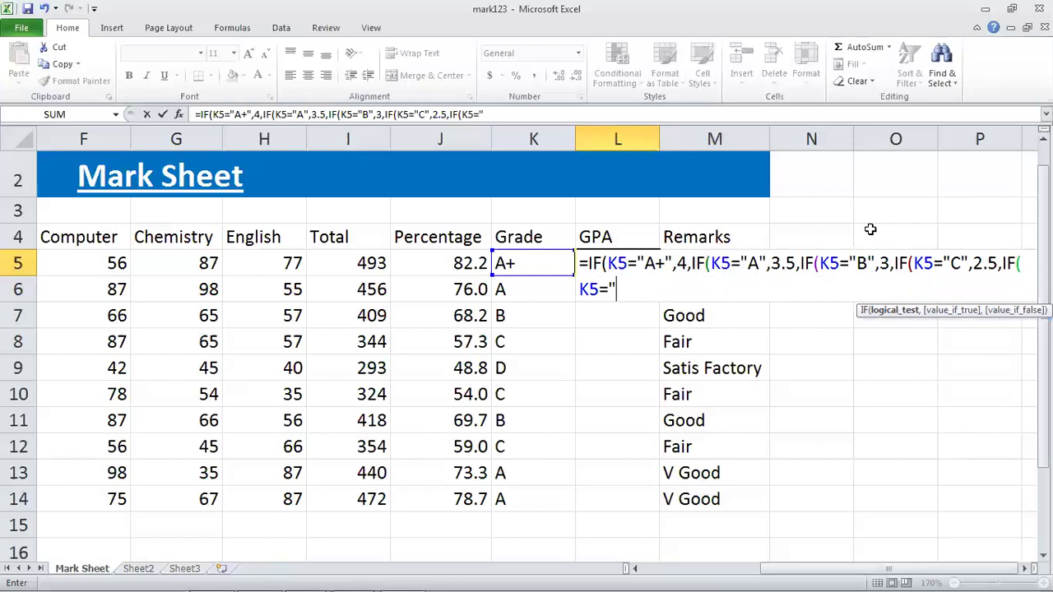
{"action": "type", "text": "D\",2,"}
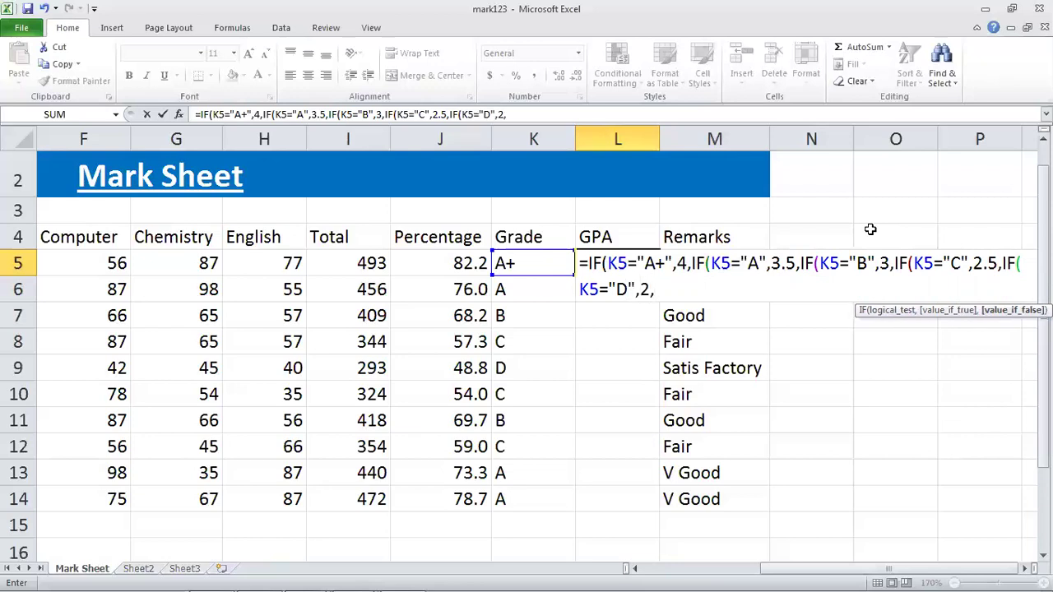
{"action": "type", "text": "IF"}
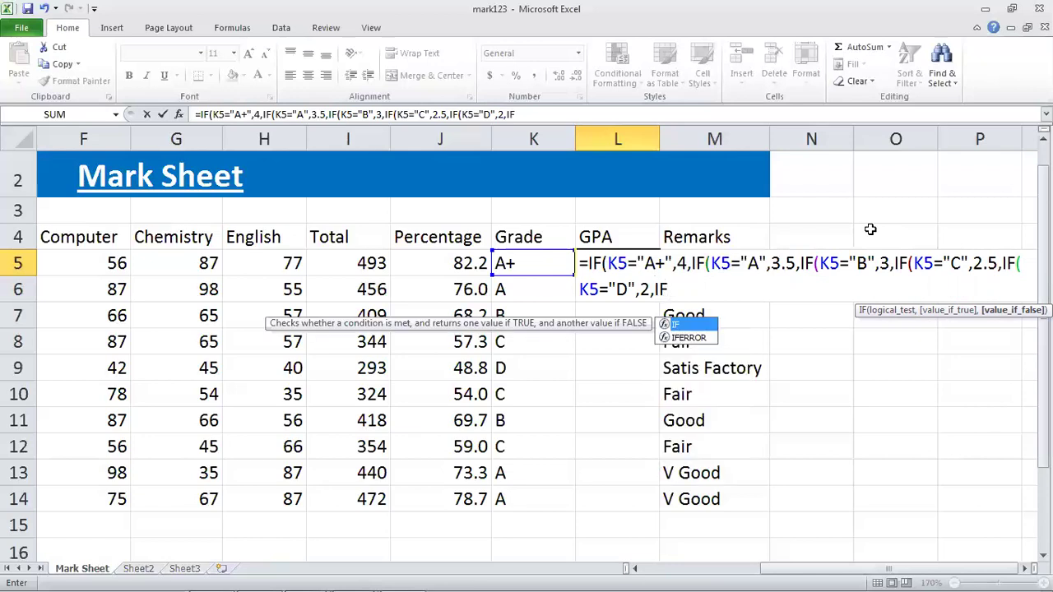
{"action": "type", "text": "("}
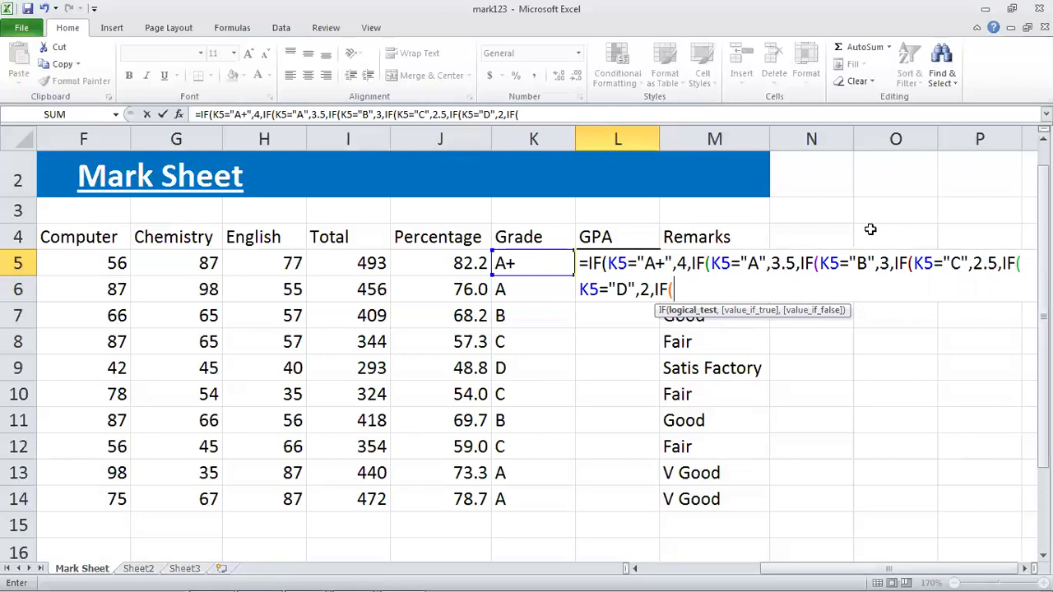
{"action": "key", "text": "BackSpace"}
{"action": "key", "text": "BackSpace"}
{"action": "key", "text": "BackSpace"}
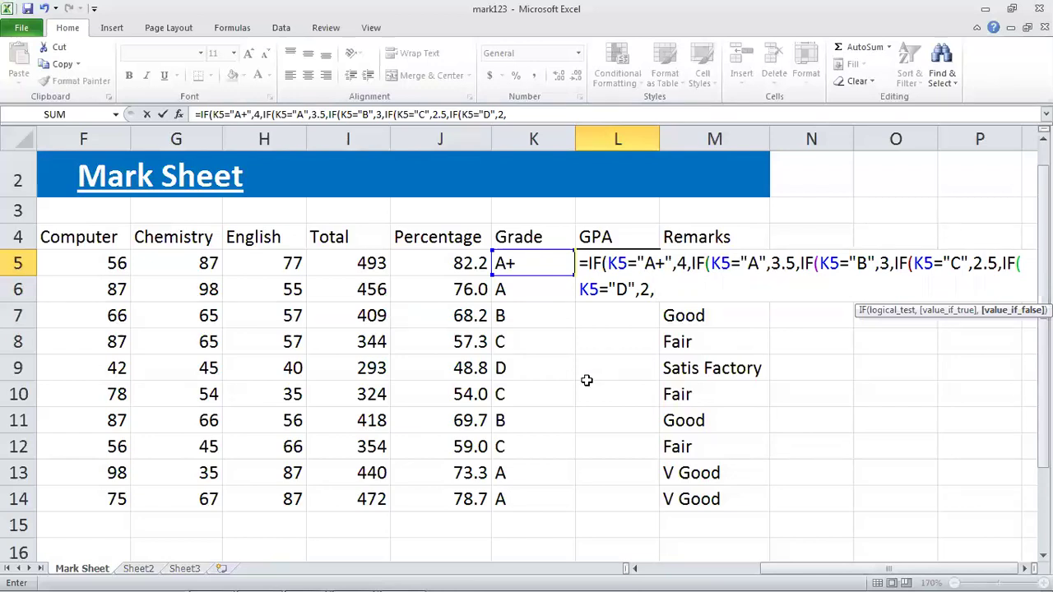
{"action": "type", "text": "\""}
- Check the last condition of the GPA formula in the Ms Excel Mark Sheet GP notes in Notepad, and return to the Excel mark sheet
{"action": "mouse_move", "coordinate": [254, 573]}
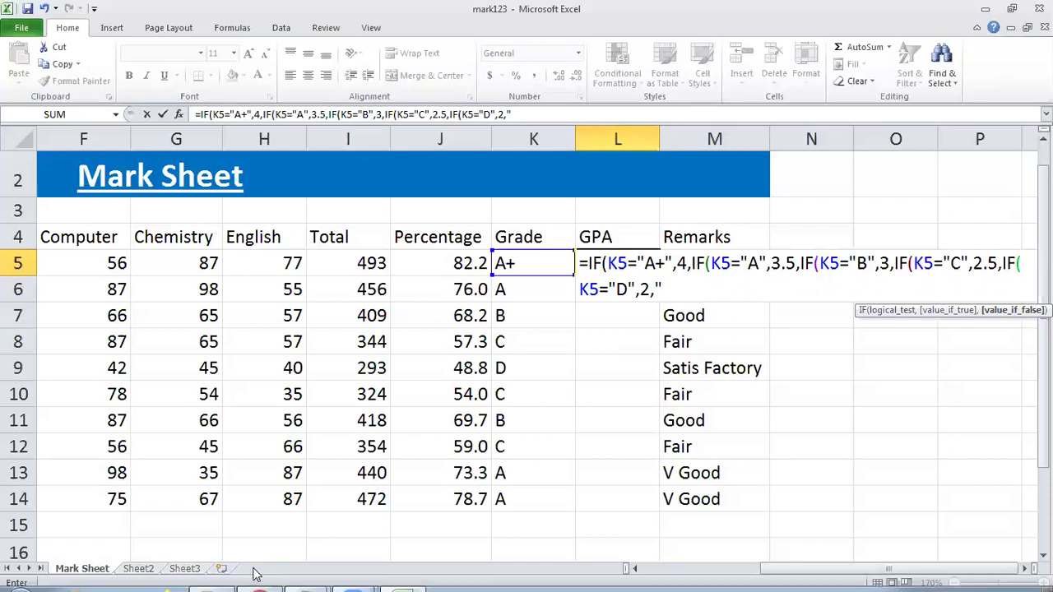
{"action": "mouse_move", "coordinate": [303, 576]}
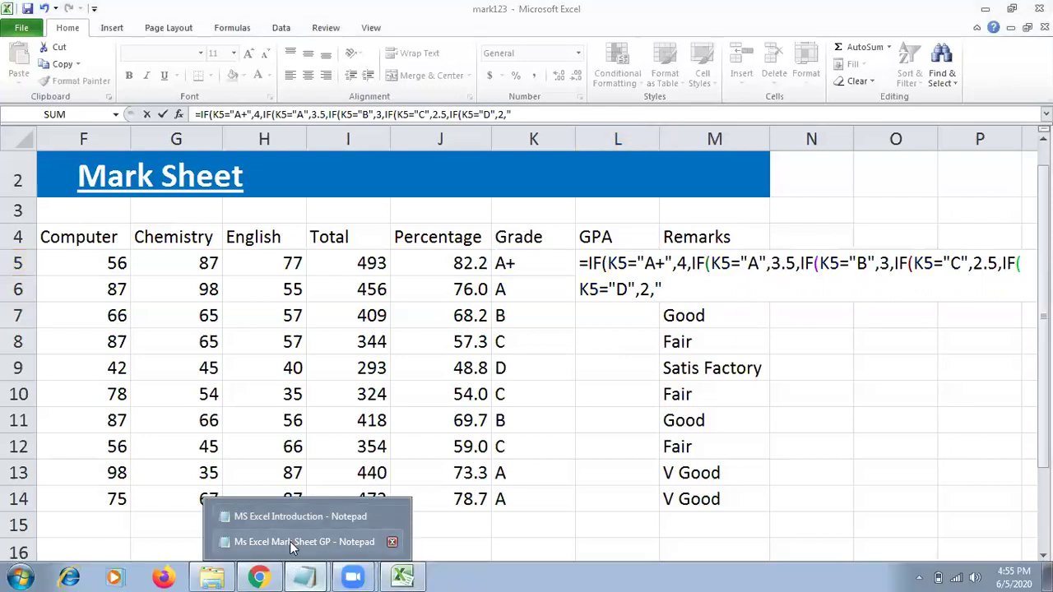
{"action": "left_click", "coordinate": [290, 542]}
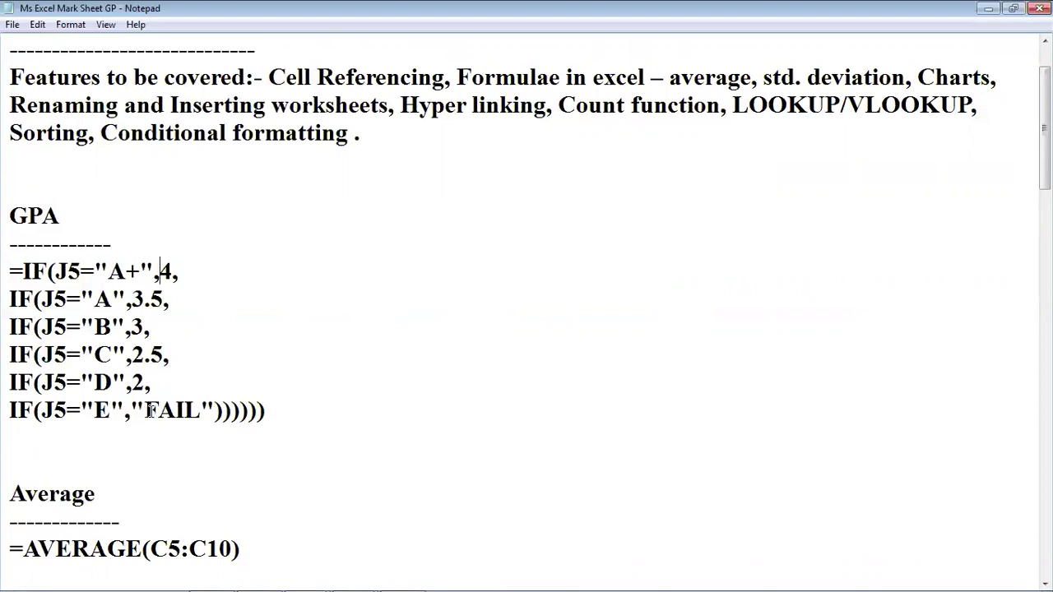
{"action": "left_click", "coordinate": [992, 10]}
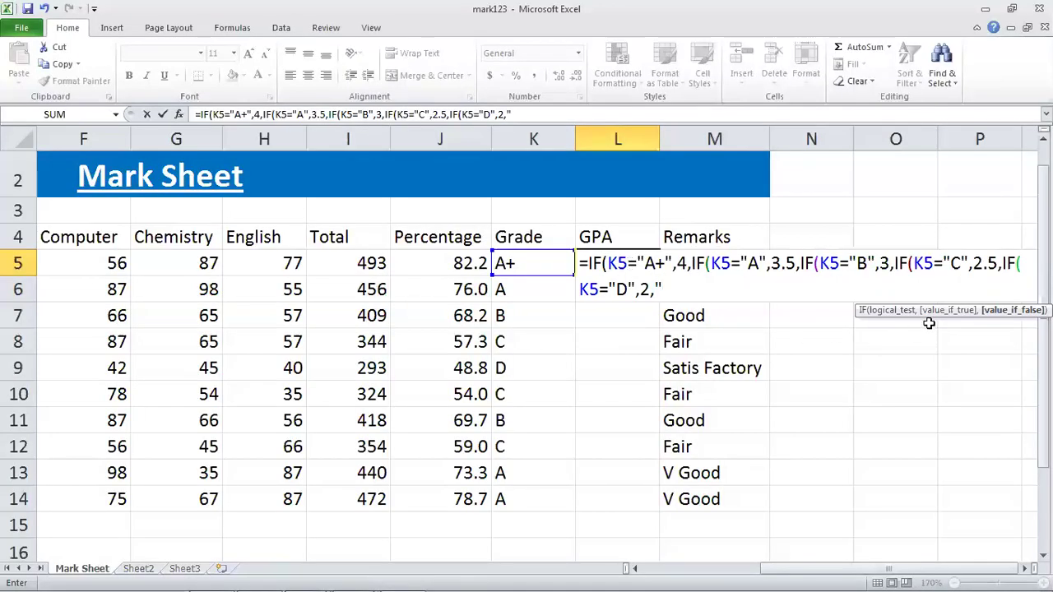
- Complete the L5 GPA formula with a last nested condition, IF(K5="E","FAIL", and close all the parentheses
{"action": "key", "text": "BackSpace"}
{"action": "type", "text": "IF("}
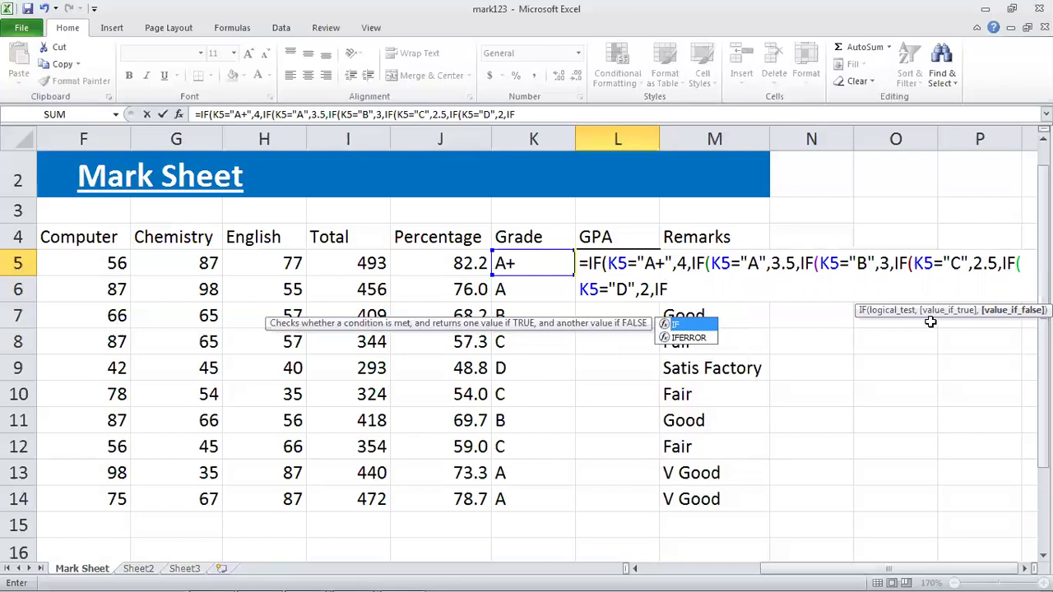
{"action": "type", "text": "K5="}
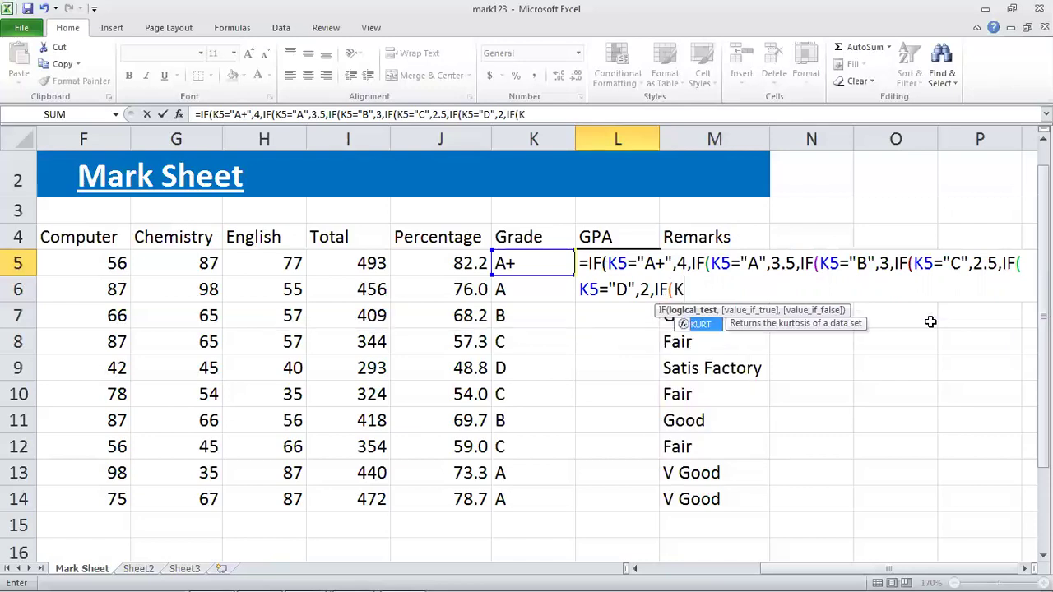
{"action": "type", "text": "\"E\""}
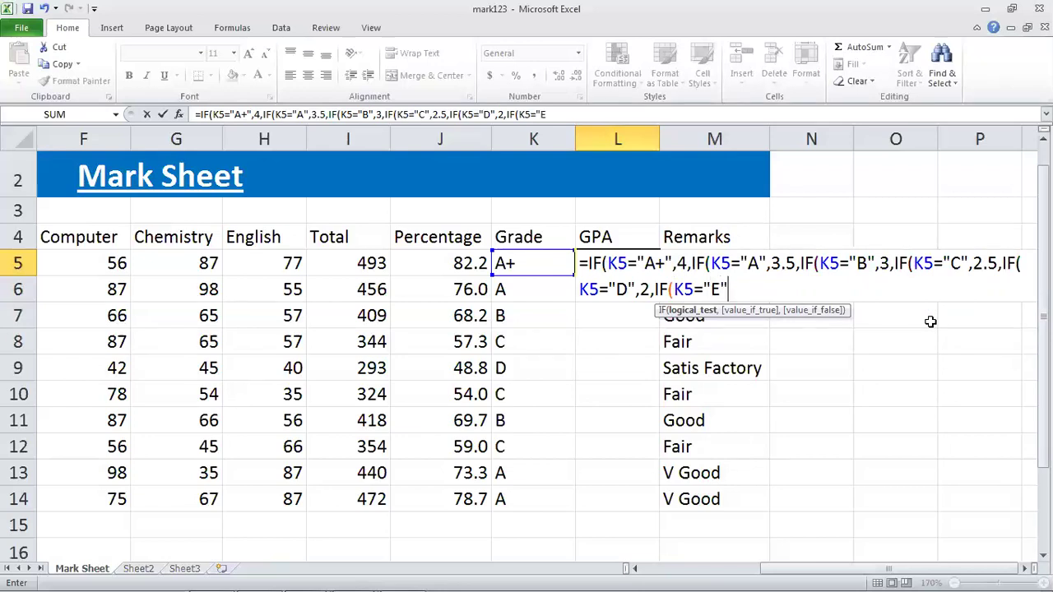
{"action": "type", "text": ",\""}
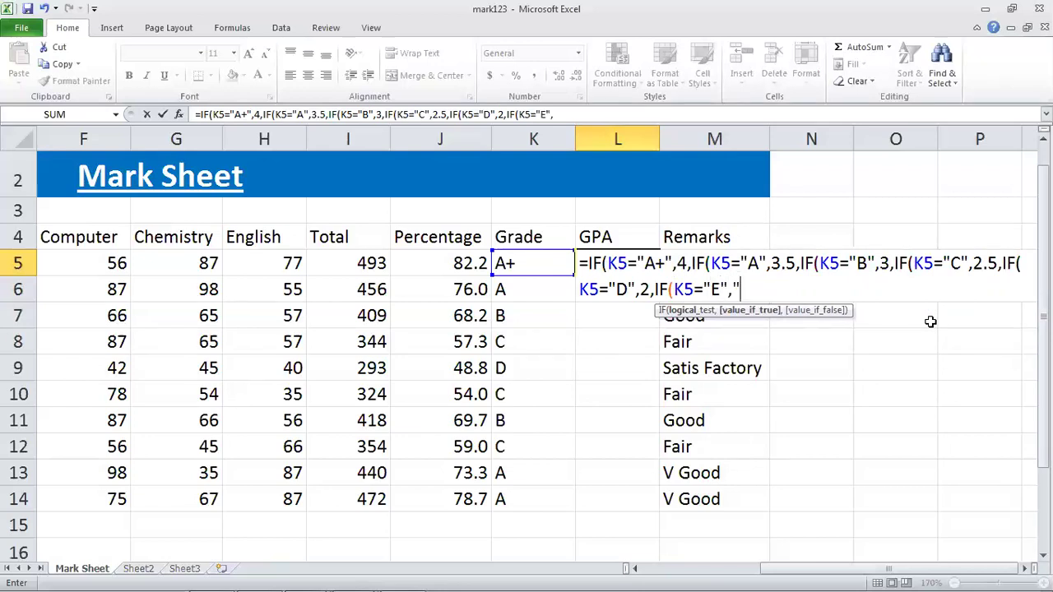
{"action": "type", "text": "FAIL\""}
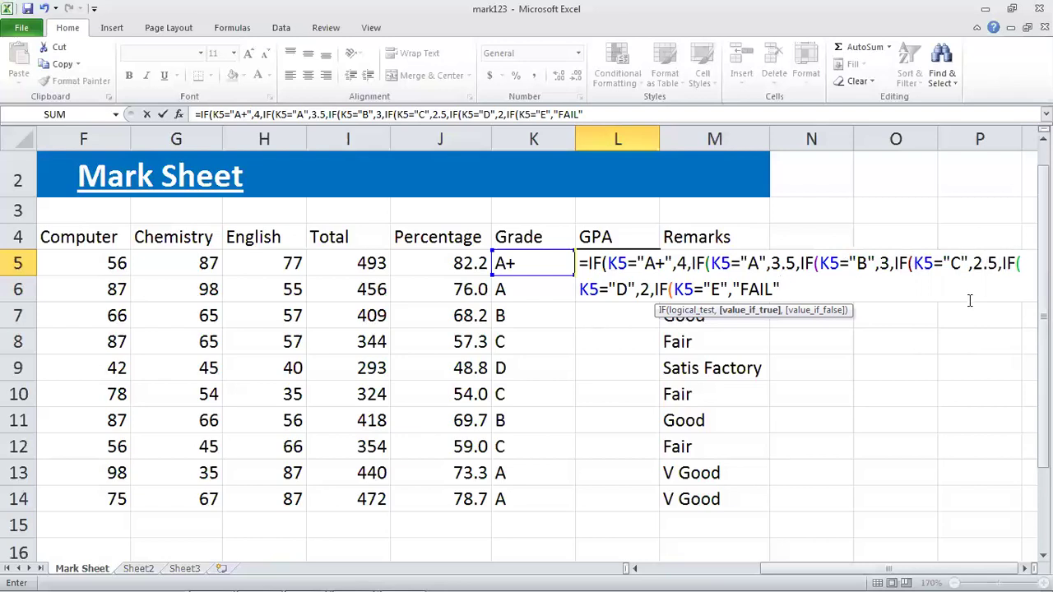
{"action": "type", "text": "))))"}
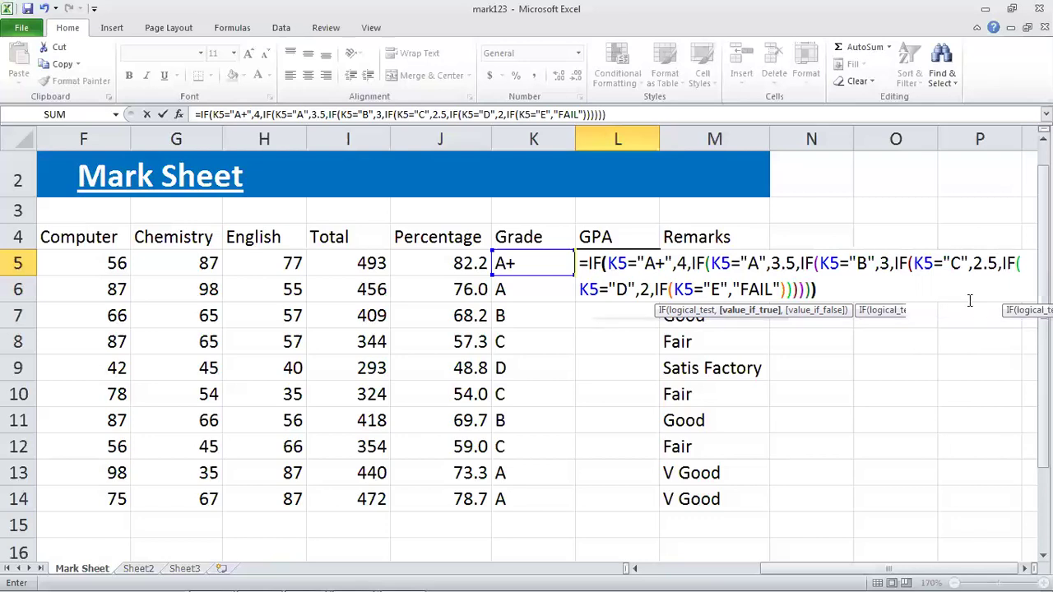
{"action": "key", "text": "Return"}
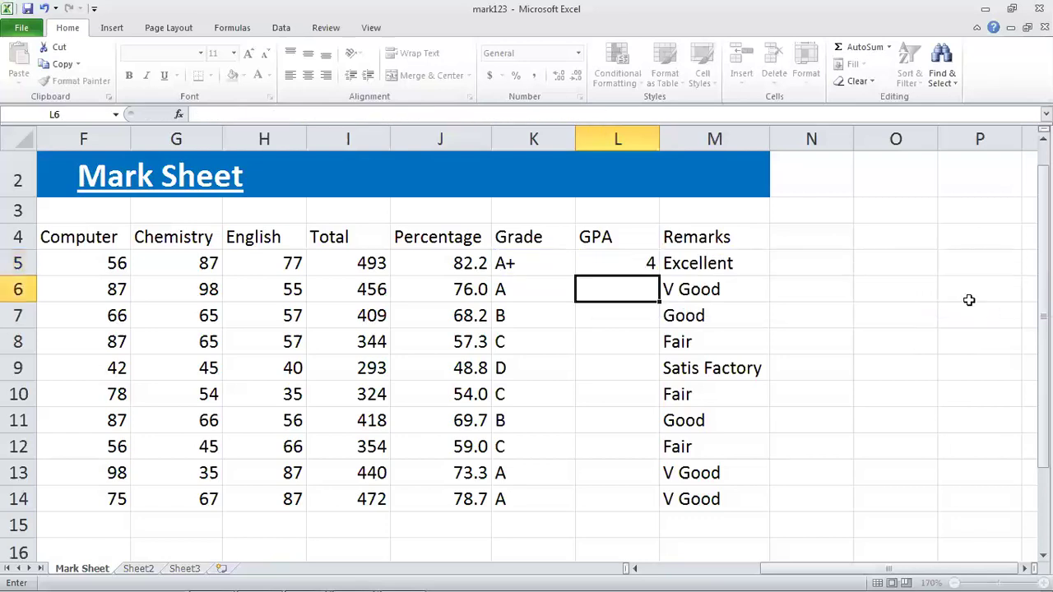
- Fill the GPA formula from L5 down through L14 for the remaining students
{"action": "key", "text": "Up"}
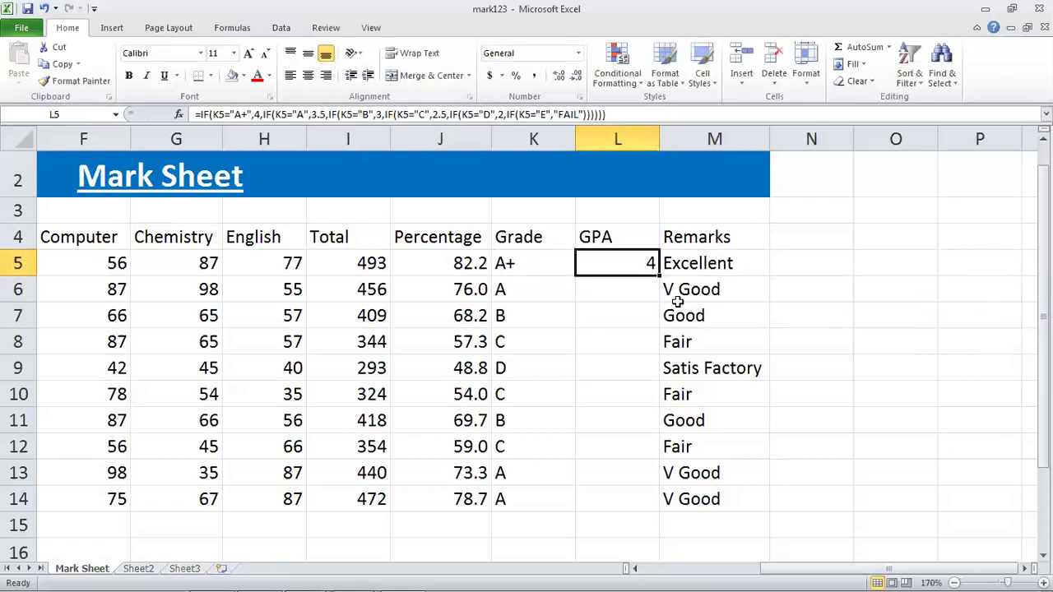
{"action": "left_click_drag", "start_coordinate": [659, 277], "coordinate": [662, 505]}
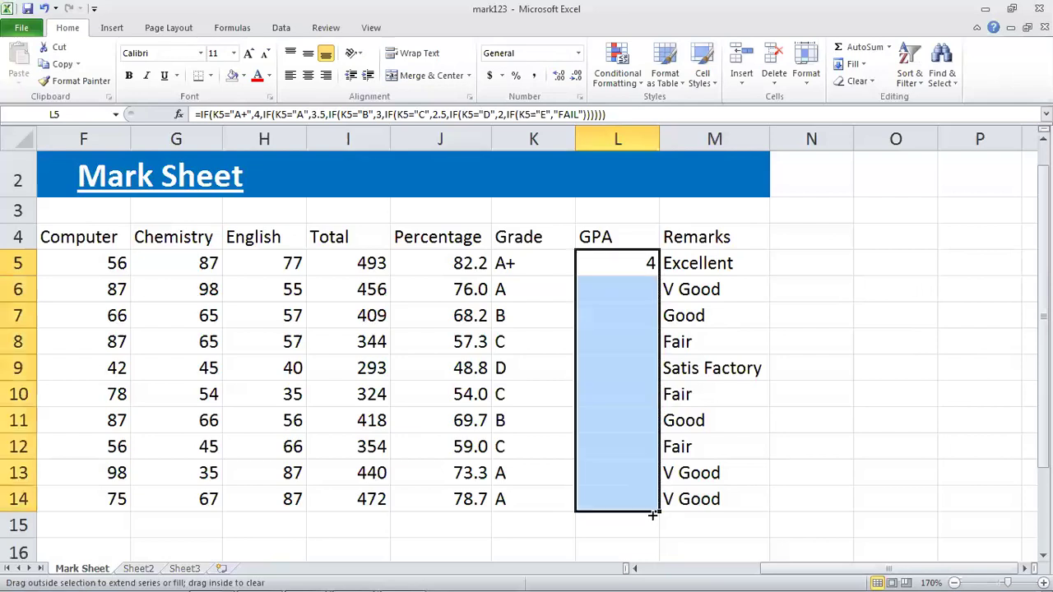
{"action": "left_click", "coordinate": [609, 433]}
- Set the Math and Urdu marks of the student in row 14 to 35 each
{"action": "key", "text": "Left"}
{"action": "key", "text": "Left"}
{"action": "key", "text": "Left"}
{"action": "key", "text": "Left"}
{"action": "key", "text": "Left"}
{"action": "key", "text": "Left"}
{"action": "key", "text": "Left"}
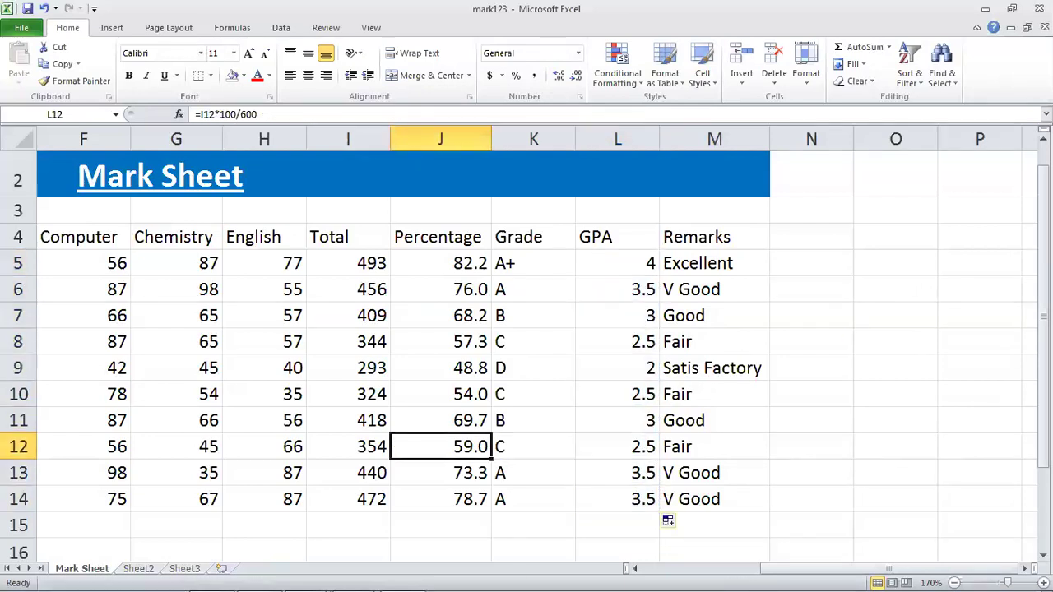
{"action": "key", "text": "Right"}
{"action": "key", "text": "Down"}
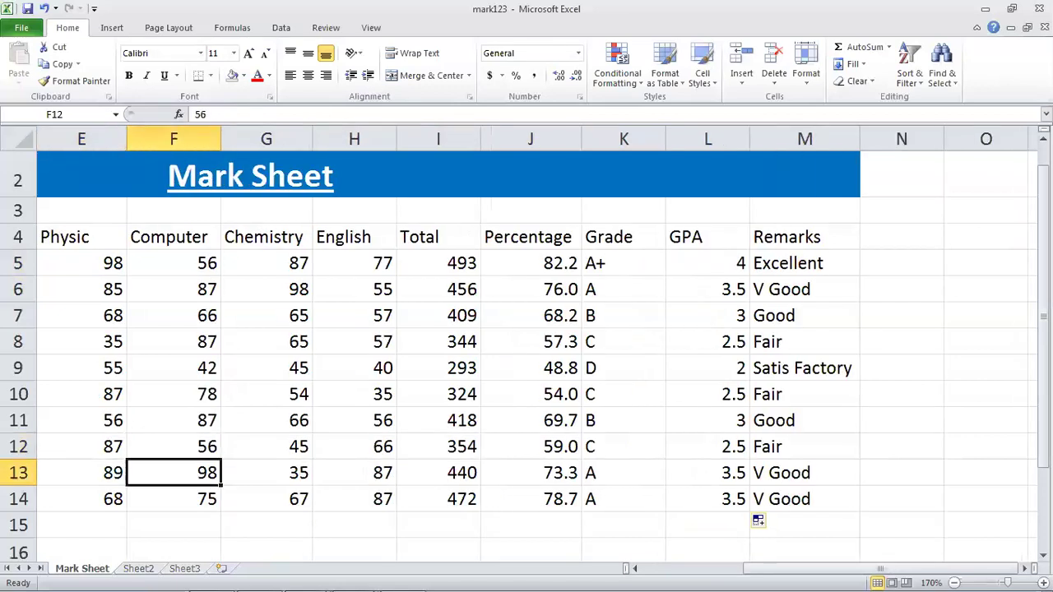
{"action": "key", "text": "Left"}
{"action": "key", "text": "Left"}
{"action": "key", "text": "Left"}
{"action": "key", "text": "Left"}
{"action": "key", "text": "Down"}
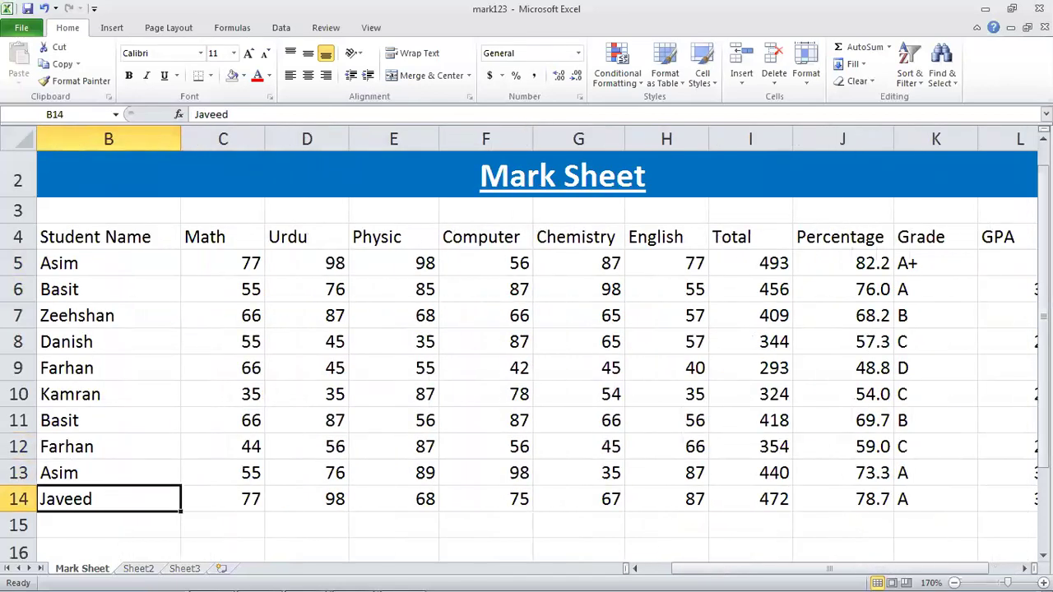
{"action": "key", "text": "Right"}
{"action": "type", "text": "35"}
{"action": "key", "text": "Right"}
{"action": "type", "text": "35"}
{"action": "key", "text": "Right"}
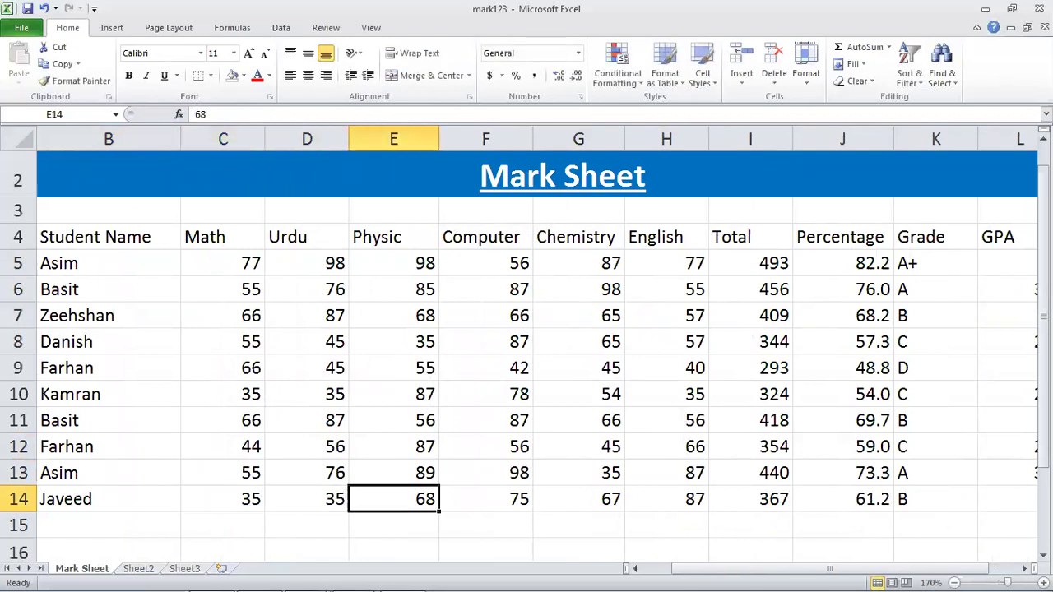
- Set row 14's Computer mark to 45 and its Physic mark to 40
{"action": "key", "text": "Right"}
{"action": "type", "text": "45"}
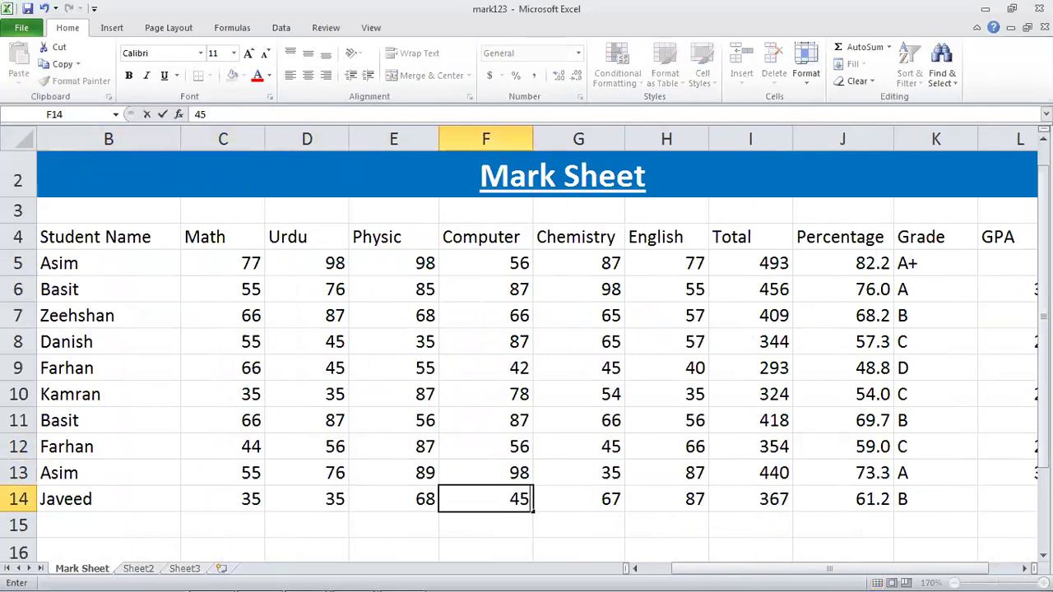
{"action": "key", "text": "Return"}
{"action": "key", "text": "Up"}
{"action": "key", "text": "Left"}
{"action": "type", "text": "40"}
{"action": "key", "text": "Return"}
{"action": "key", "text": "Up"}
{"action": "key", "text": "Right"}
- Change the Chemistry and English marks in row 14 to 35 each
{"action": "key", "text": "Right"}
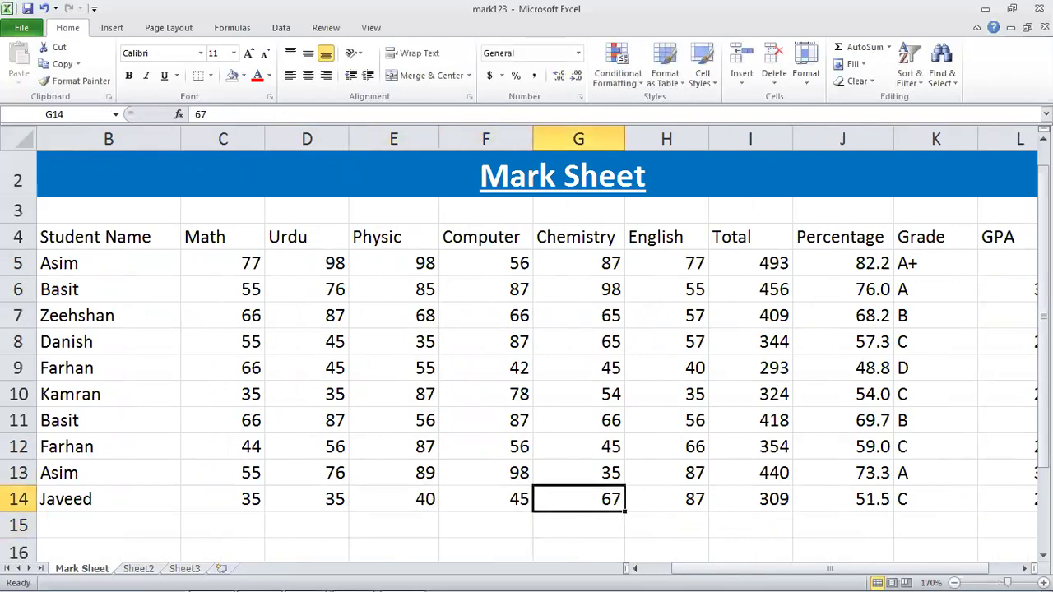
{"action": "type", "text": "35"}
{"action": "key", "text": "Right"}
{"action": "type", "text": "35"}
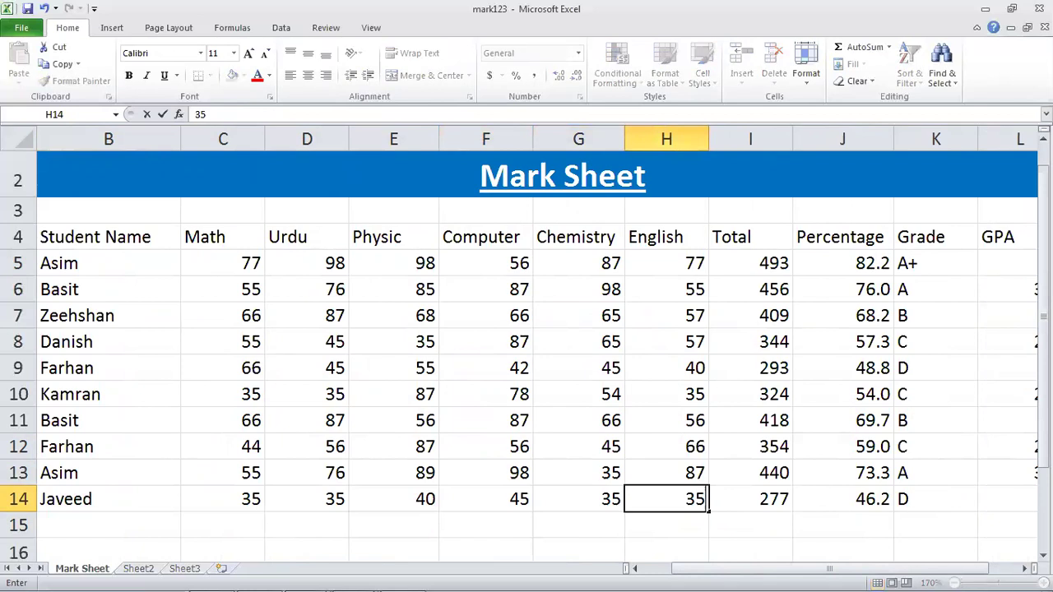
{"action": "key", "text": "Return"}
- Check the percentage, grade, GPA and remarks calculated for the student in row 14
{"action": "key", "text": "Up"}
{"action": "key", "text": "Right"}
{"action": "key", "text": "Right"}
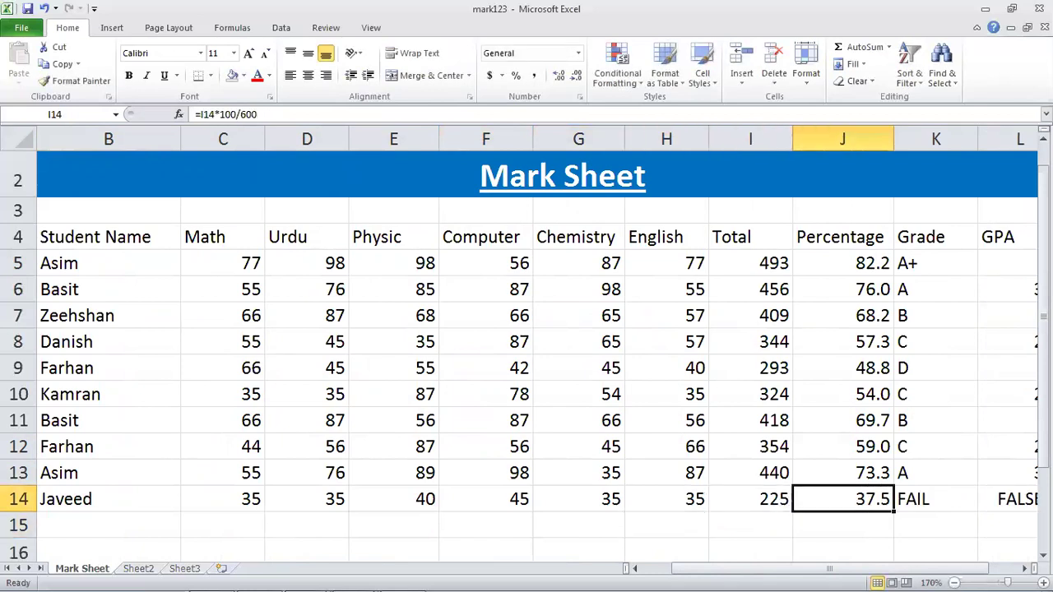
{"action": "key", "text": "Right"}
{"action": "key", "text": "Right"}
{"action": "key", "text": "Right"}
{"action": "key", "text": "Left"}
{"action": "key", "text": "Right"}
{"action": "key", "text": "Left"}
{"action": "key", "text": "Right"}
{"action": "key", "text": "Right"}
{"action": "key", "text": "Left"}
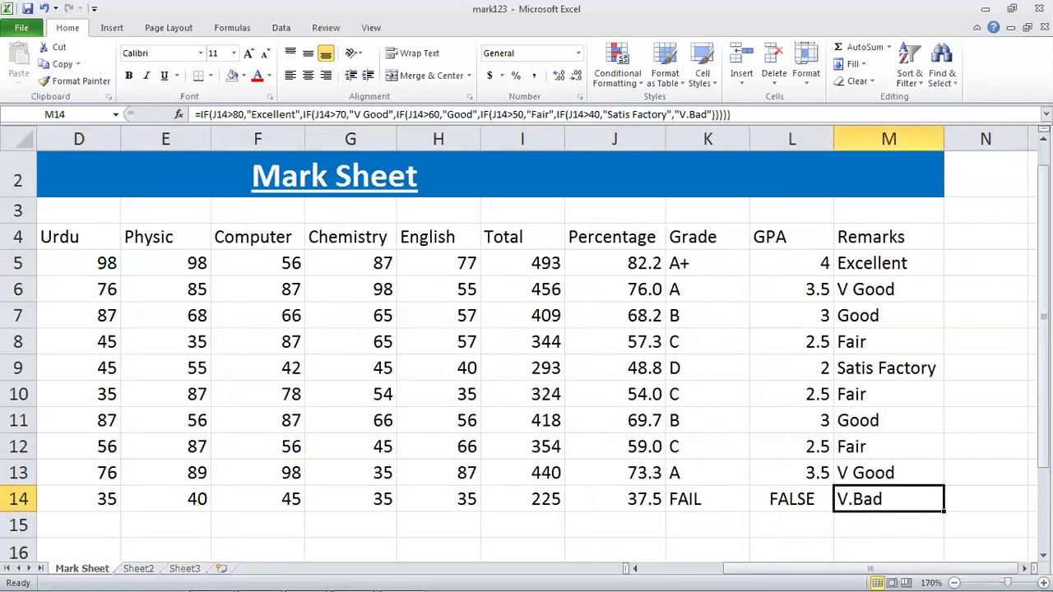
- Inspect the nested IF formula in GPA cell L14, especially its last condition, and leave it as it is
{"action": "key", "text": "Left"}
{"action": "key", "text": "F2"}
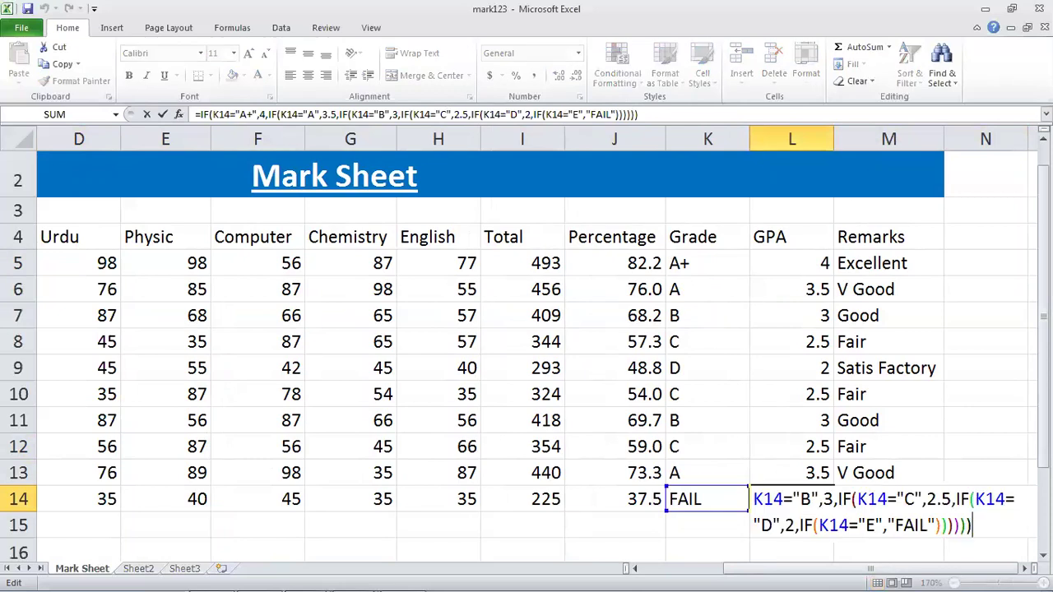
{"action": "key", "text": "Left"}
{"action": "key", "text": "Left"}
{"action": "key", "text": "Left"}
{"action": "key", "text": "Left"}
{"action": "key", "text": "Left"}
{"action": "key", "text": "Left"}
{"action": "key", "text": "Left"}
{"action": "key", "text": "Left"}
{"action": "key", "text": "Left"}
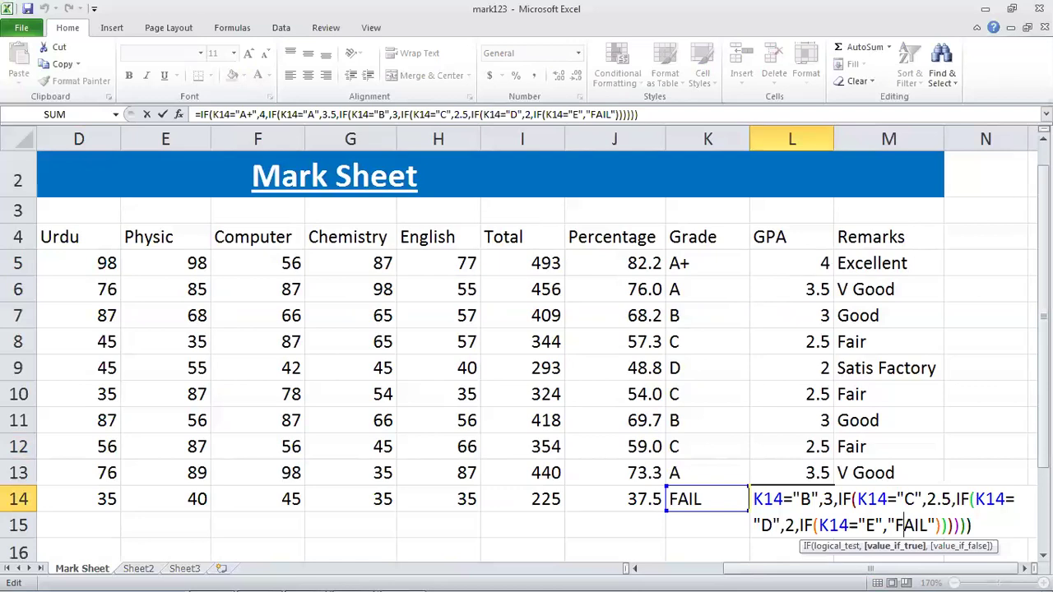
{"action": "key", "text": "Return"}
- Review the mark sheet rows and the nested IF formula behind the grade in K12
{"action": "key", "text": "Up"}
{"action": "key", "text": "Up"}
{"action": "key", "text": "Up"}
{"action": "key", "text": "Up"}
{"action": "key", "text": "Left"}
{"action": "key", "text": "Left"}
{"action": "key", "text": "Left"}
{"action": "key", "text": "Left"}
{"action": "key", "text": "Left"}
{"action": "key", "text": "Left"}
{"action": "key", "text": "Down"}
{"action": "key", "text": "Down"}
{"action": "key", "text": "Down"}
{"action": "key", "text": "Down"}
{"action": "key", "text": "Up"}
{"action": "key", "text": "Up"}
{"action": "key", "text": "Up"}
{"action": "key", "text": "Right"}
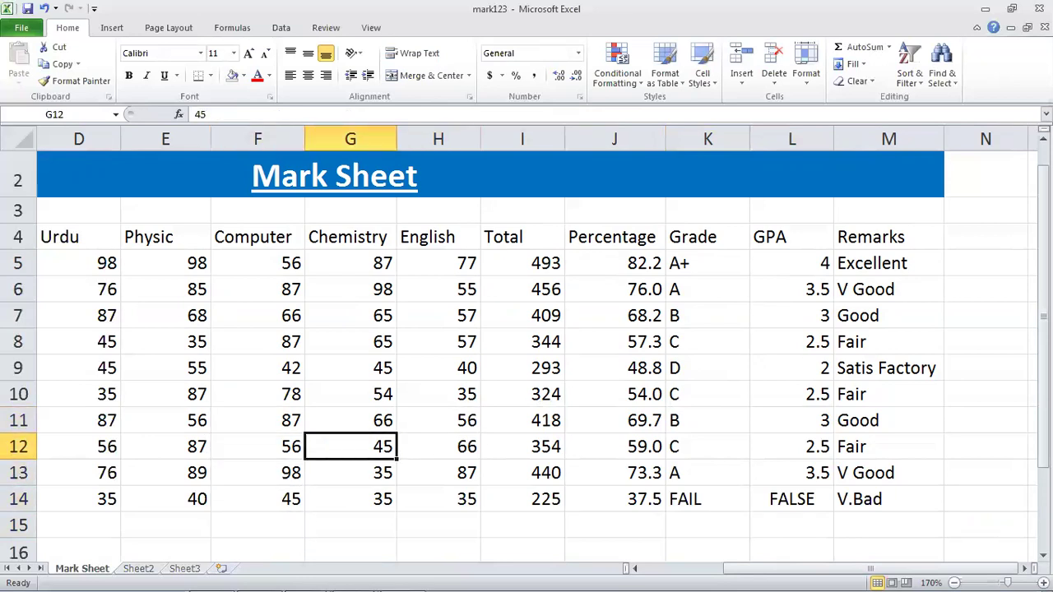
{"action": "key", "text": "Right"}
{"action": "key", "text": "Right"}
{"action": "key", "text": "Right"}
{"action": "key", "text": "Right"}
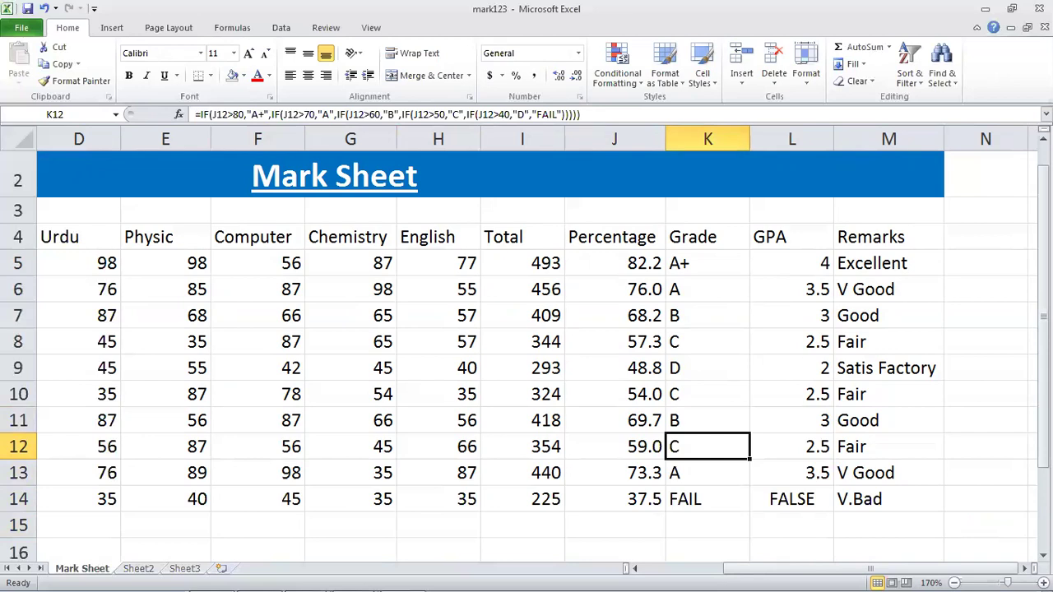
- Format the percentages in J5:J14 to show no decimal places
{"action": "left_click", "coordinate": [638, 314]}
{"action": "left_click_drag", "start_coordinate": [632, 262], "coordinate": [630, 502]}
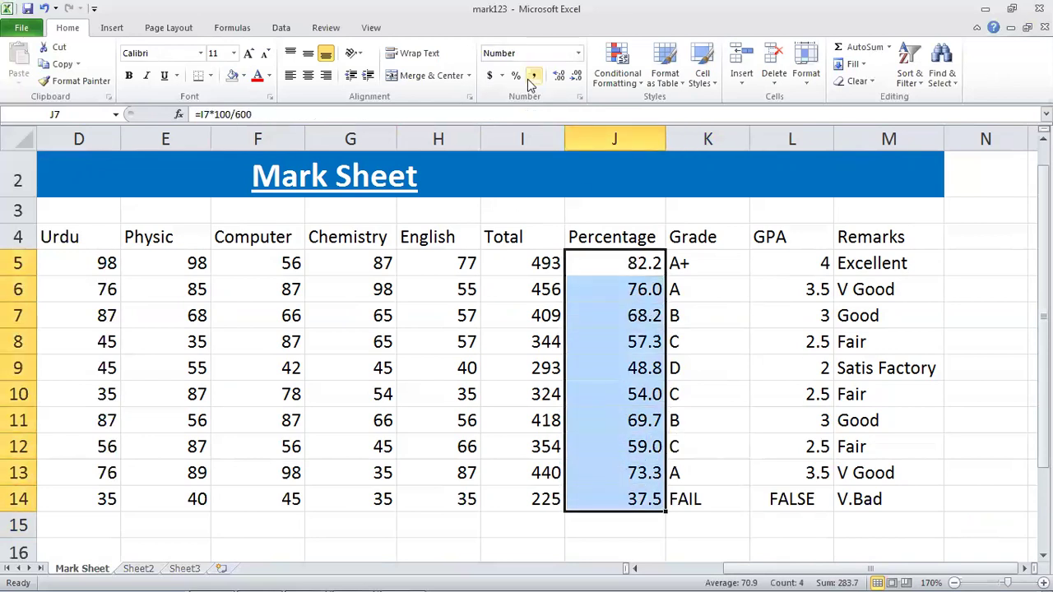
{"action": "left_click", "coordinate": [575, 78]}
{"action": "left_click", "coordinate": [585, 339]}
- Apply bold formatting to cell B16 below the student names
{"action": "key", "text": "Left"}
{"action": "key", "text": "Left"}
{"action": "key", "text": "Left"}
{"action": "key", "text": "Left"}
{"action": "key", "text": "Left"}
{"action": "key", "text": "Left"}
{"action": "key", "text": "Left"}
{"action": "key", "text": "Left"}
{"action": "key", "text": "Left"}
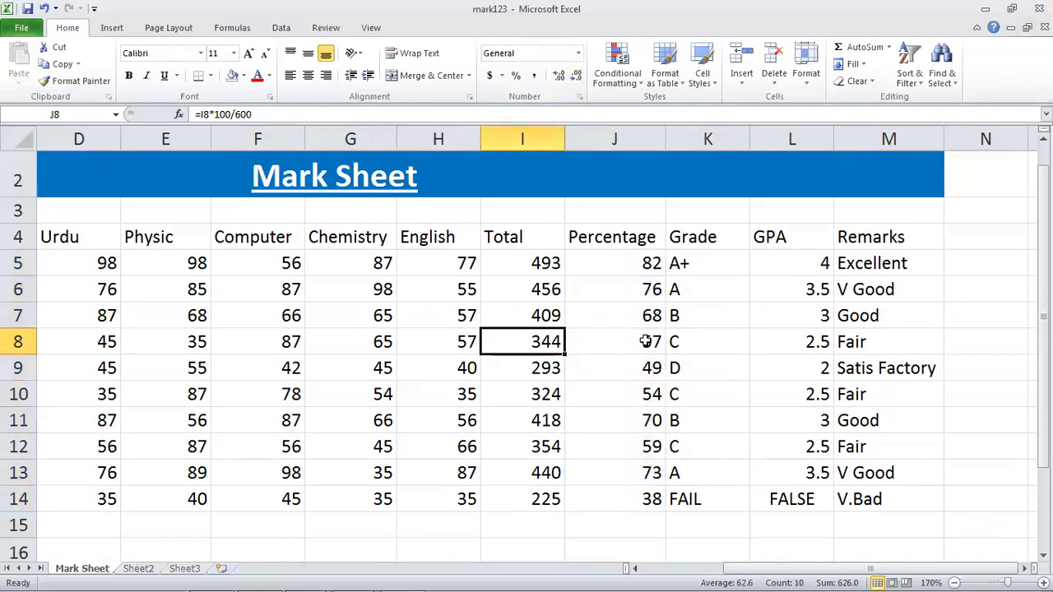
{"action": "key", "text": "Down"}
{"action": "key", "text": "Down"}
{"action": "key", "text": "Down"}
{"action": "key", "text": "Down"}
{"action": "key", "text": "Down"}
{"action": "key", "text": "Down"}
{"action": "key", "text": "Down"}
{"action": "key", "text": "Down"}
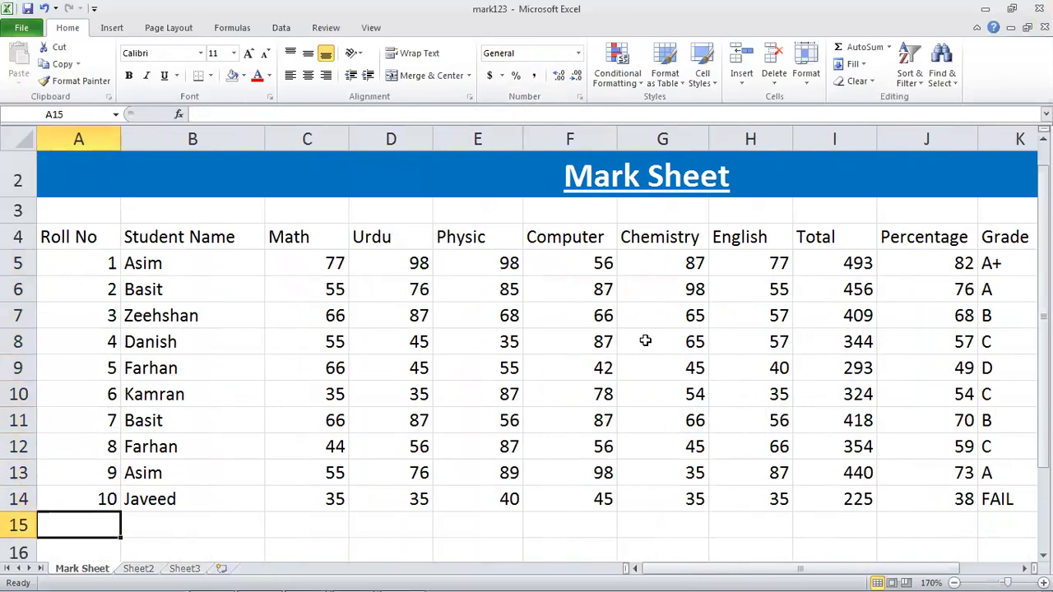
{"action": "key", "text": "Right"}
{"action": "key", "text": "ctrl+b"}
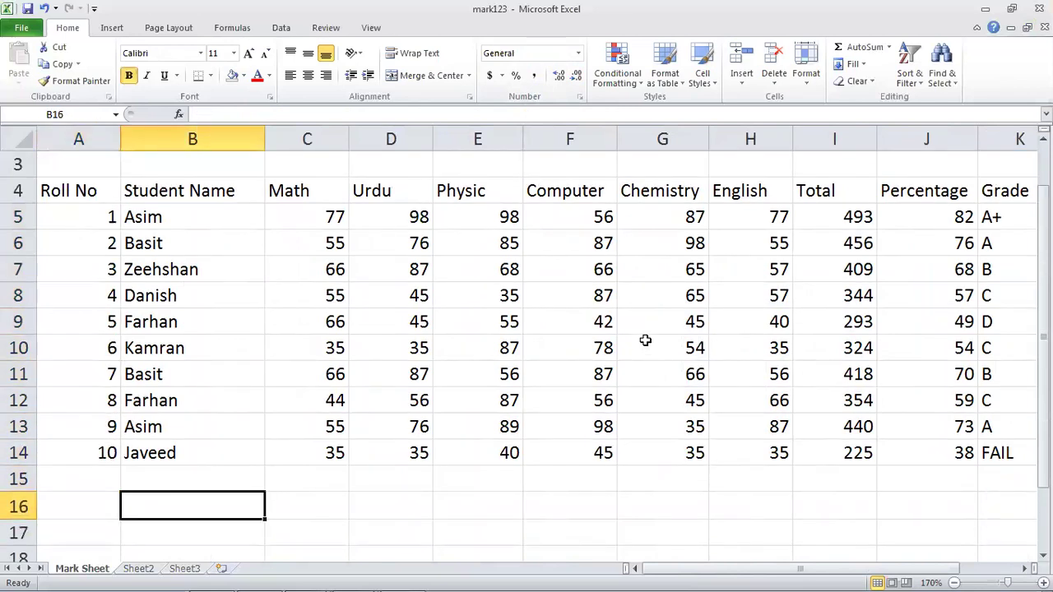
- Enter the label Average in B16 below the student list
{"action": "left_click", "coordinate": [956, 576]}
{"action": "left_click", "coordinate": [956, 576]}
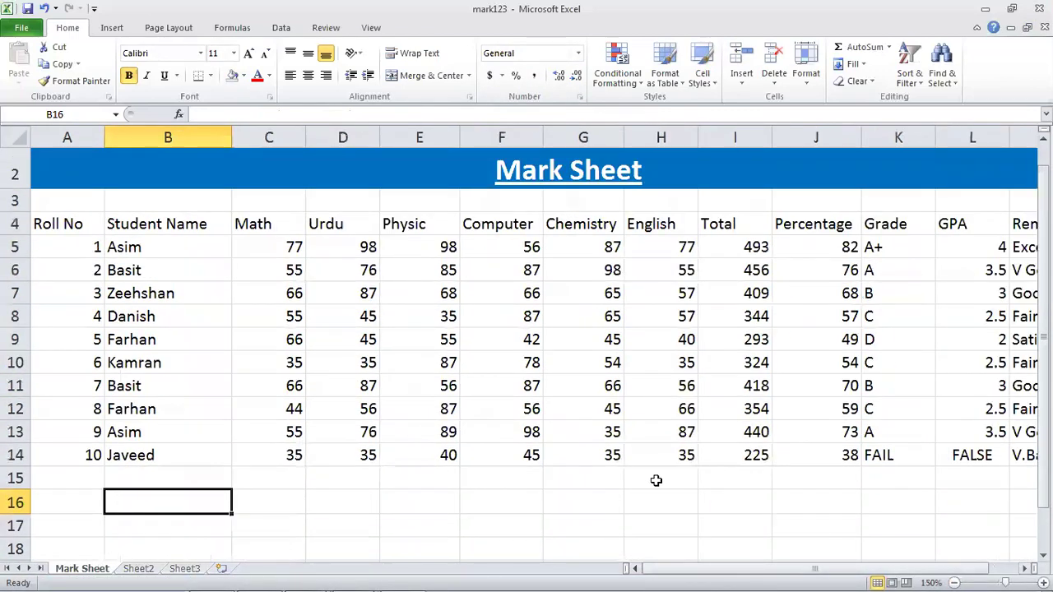
{"action": "left_click", "coordinate": [527, 409]}
{"action": "left_click", "coordinate": [298, 364]}
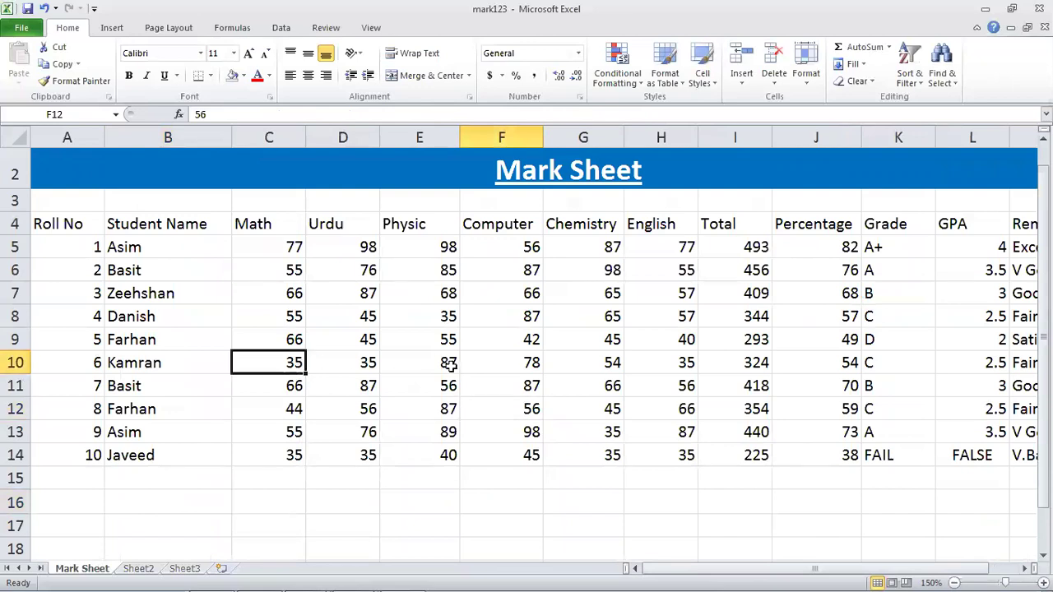
{"action": "key", "text": "Down"}
{"action": "key", "text": "Down"}
{"action": "key", "text": "Down"}
{"action": "key", "text": "Down"}
{"action": "key", "text": "Down"}
{"action": "key", "text": "Down"}
{"action": "key", "text": "Left"}
{"action": "type", "text": "aVERAGE"}
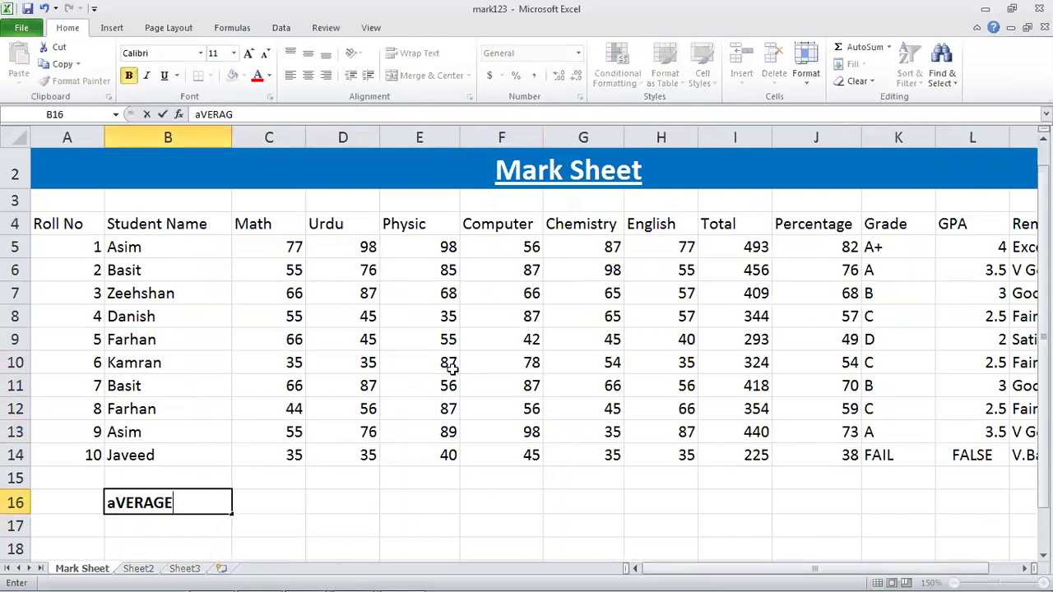
{"action": "key", "text": "Return"}
- Add the labels Maximum Marks in B17 and Minimum Marks in B18
{"action": "type", "text": "Ma"}
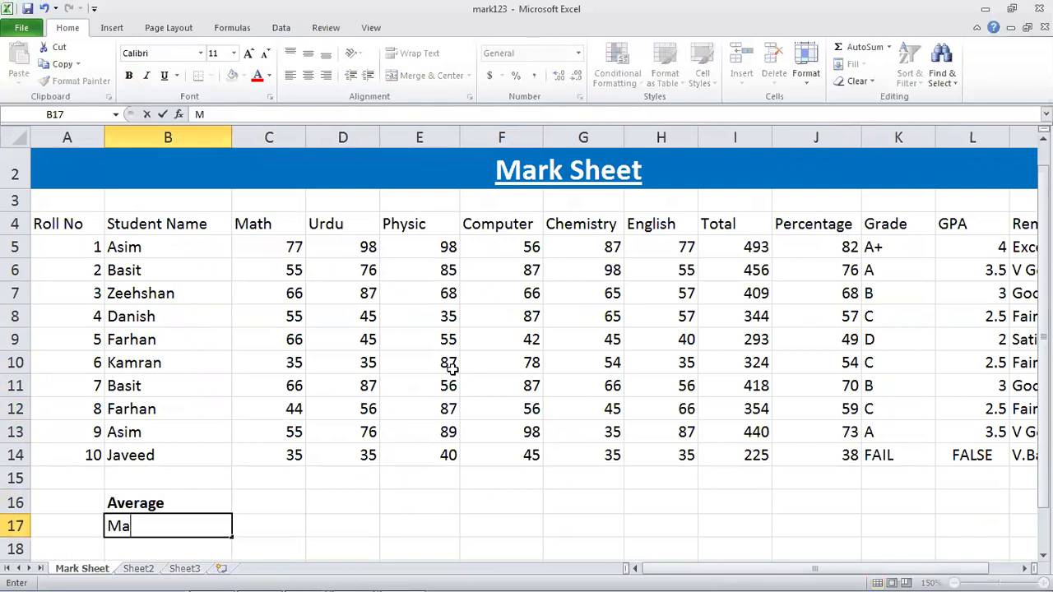
{"action": "type", "text": "ximum "}
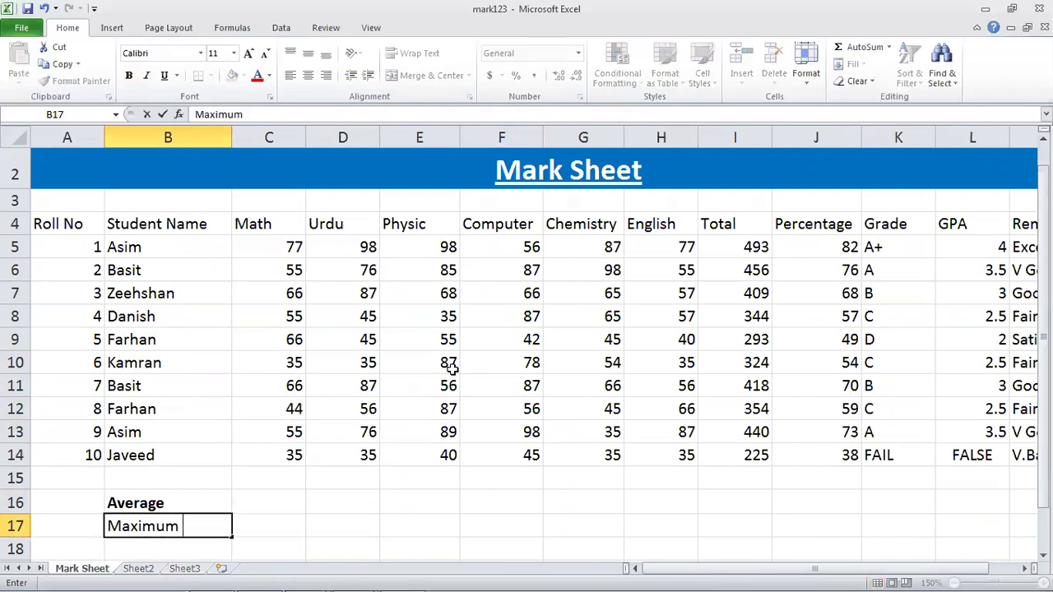
{"action": "type", "text": "Marks"}
{"action": "key", "text": "Return"}
{"action": "type", "text": "Minimu"}
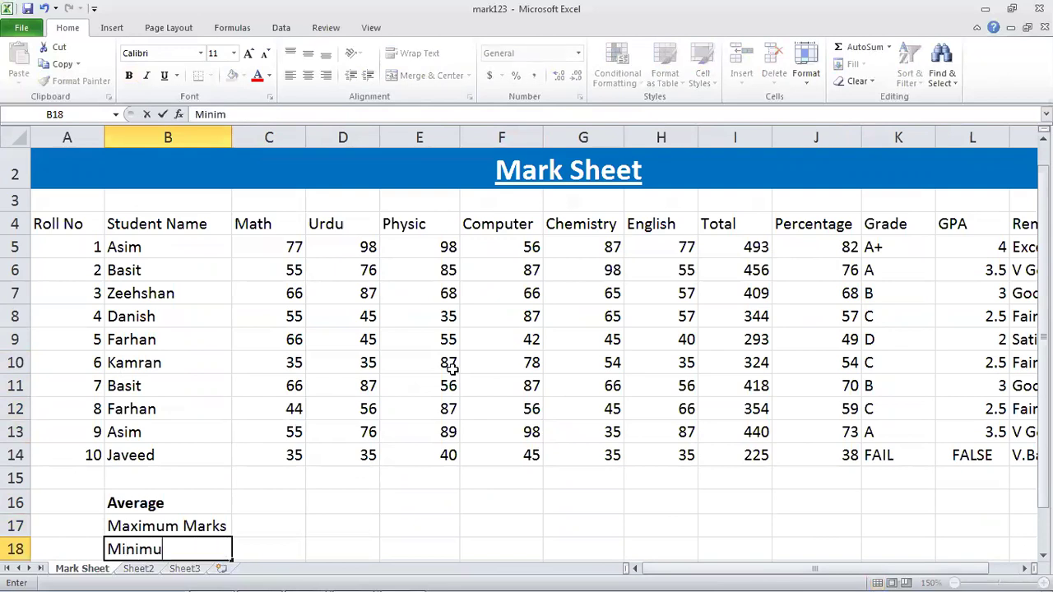
{"action": "type", "text": "m Marks"}
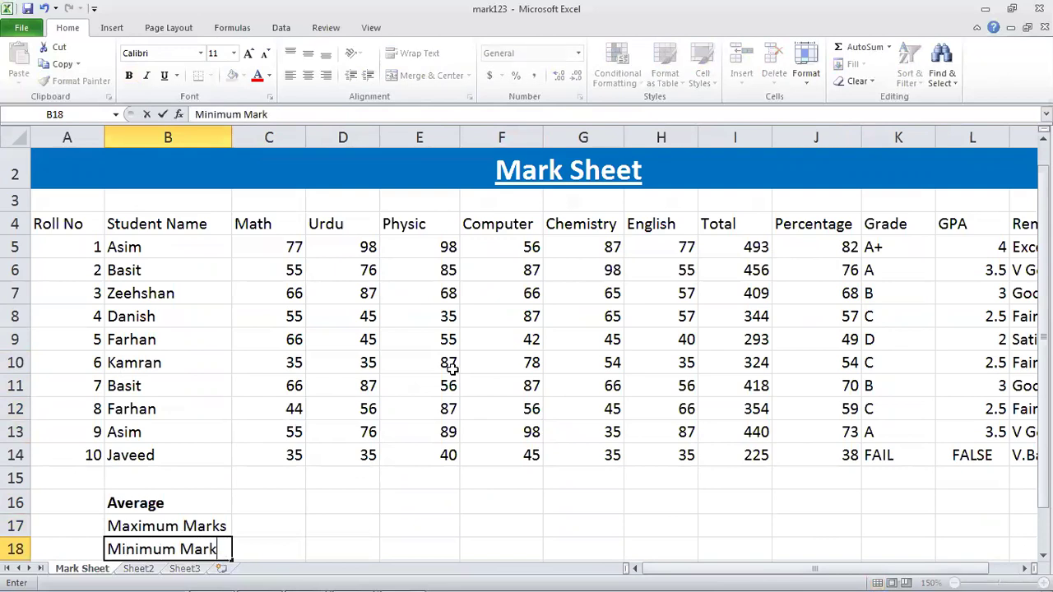
{"action": "key", "text": "Return"}
- Enter the label First Position in B20, leaving row 19 blank below the minimum marks label
{"action": "key", "text": "Return"}
{"action": "key", "text": "Down"}
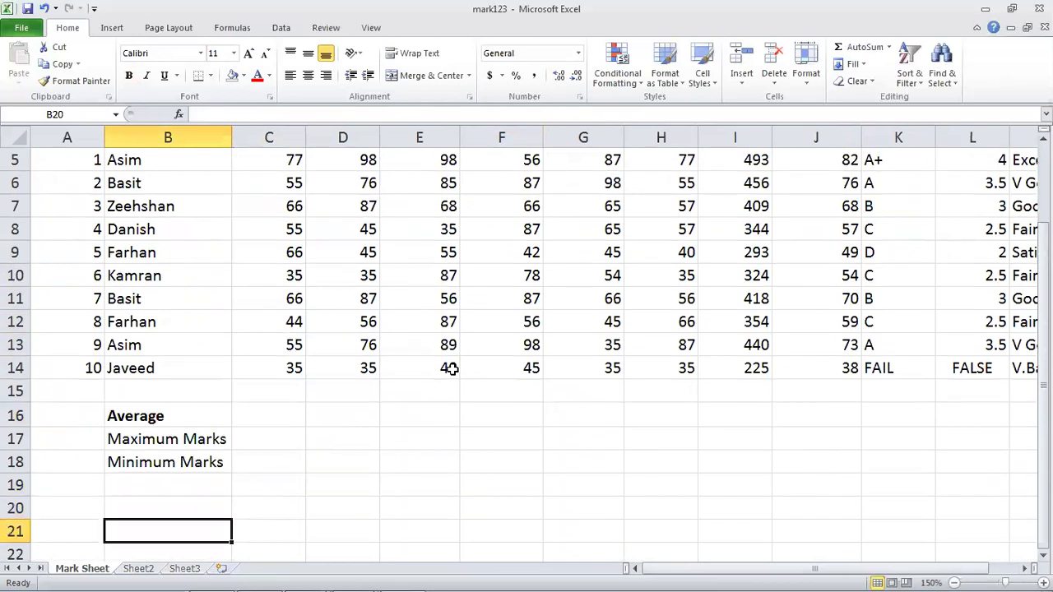
{"action": "key", "text": "Up"}
{"action": "type", "text": "Fi"}
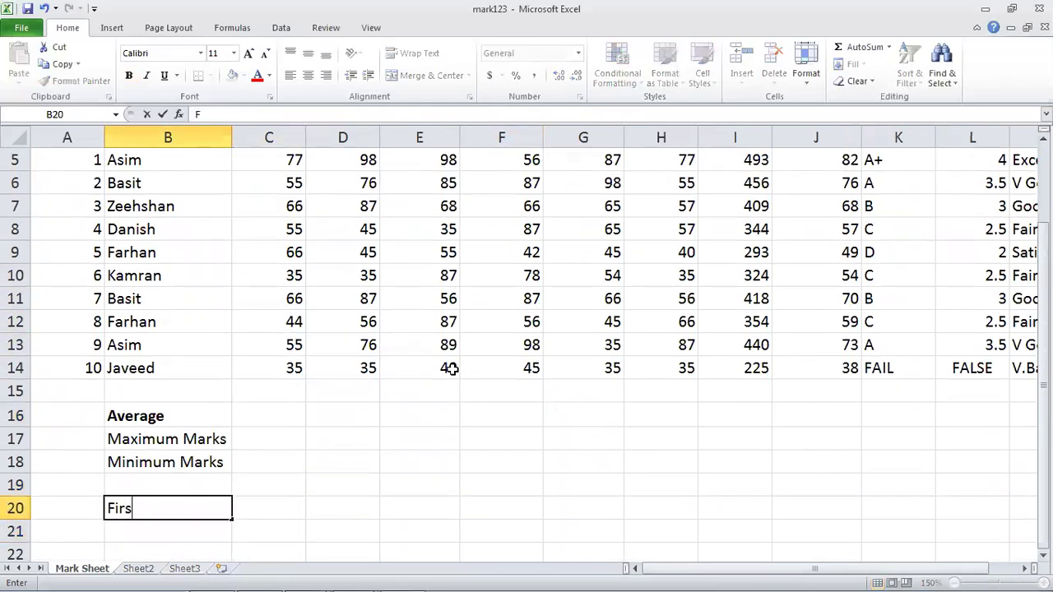
{"action": "type", "text": "rst Position"}
{"action": "key", "text": "Return"}
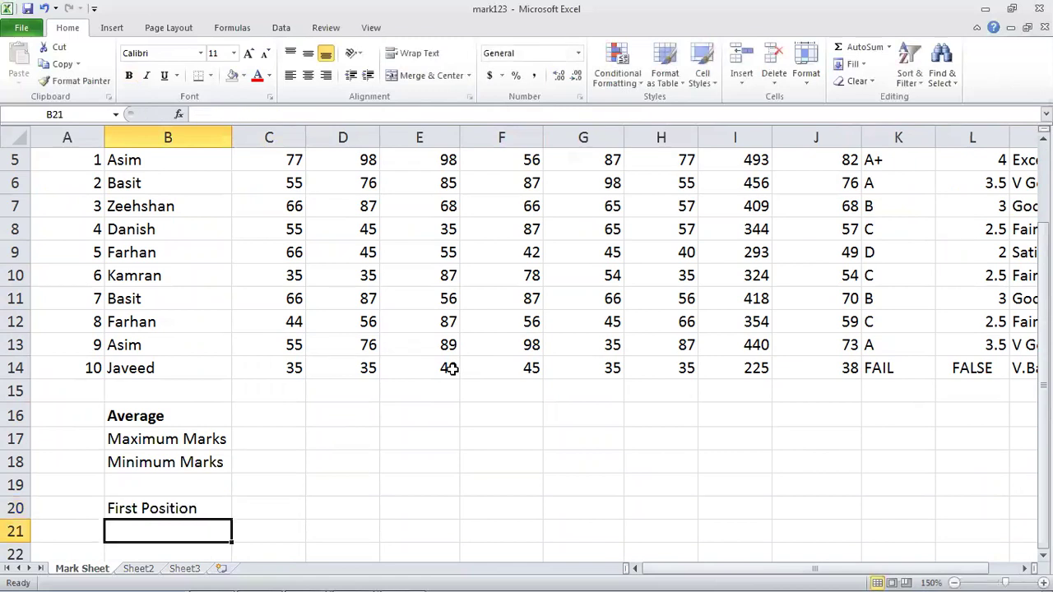
- Add the labels 2nd Position in B21 and Third Position in B22
{"action": "type", "text": "2nd "}
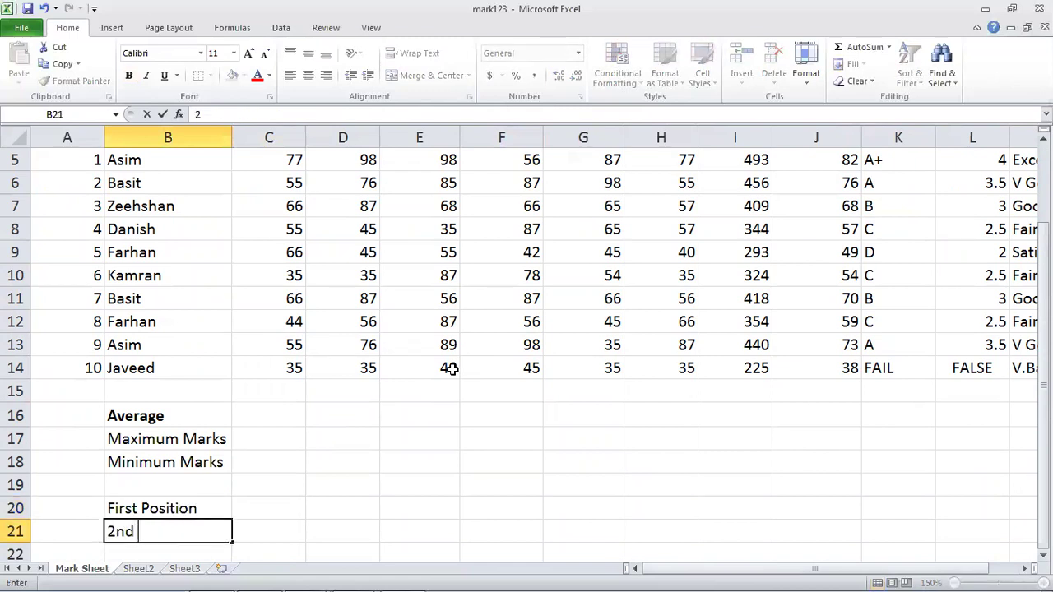
{"action": "type", "text": "Position"}
{"action": "key", "text": "Return"}
{"action": "type", "text": "T"}
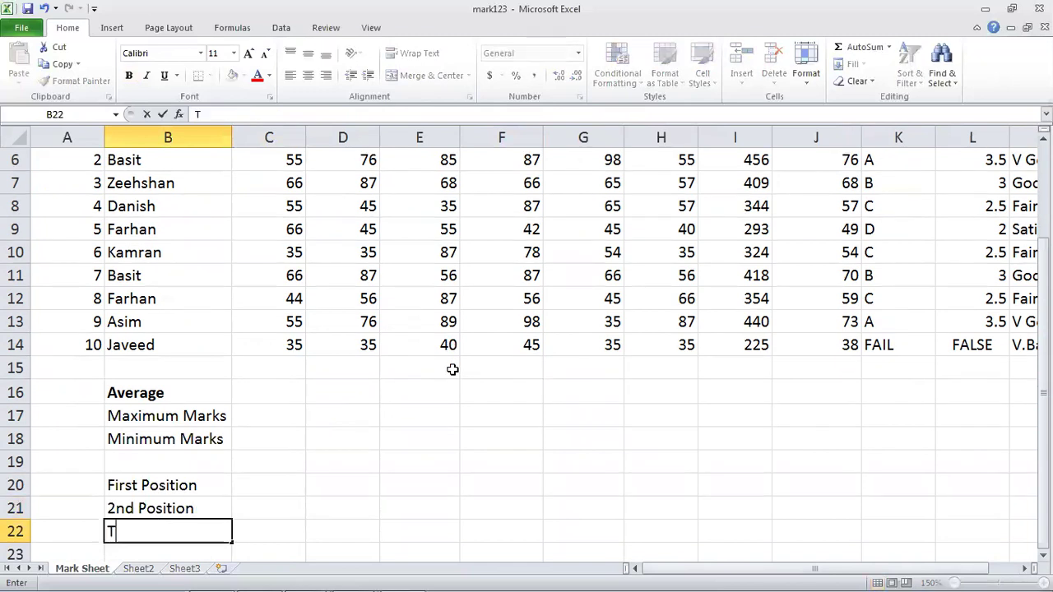
{"action": "type", "text": "hird Position"}
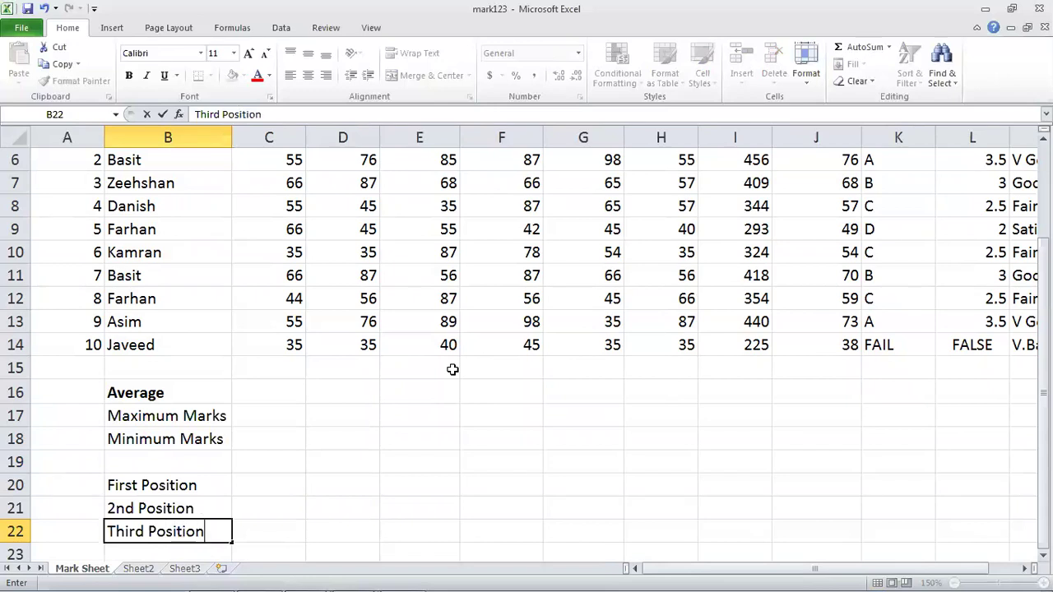
{"action": "key", "text": "Right"}
- Make all the summary and position labels in B16:B22 bold
{"action": "key", "text": "Right"}
{"action": "key", "text": "Up"}
{"action": "key", "text": "ctrl+Up"}
{"action": "key", "text": "ctrl+Home"}
{"action": "key", "text": "Down"}
{"action": "key", "text": "Down"}
{"action": "key", "text": "Down"}
{"action": "key", "text": "Down"}
{"action": "key", "text": "Down"}
{"action": "key", "text": "Down"}
{"action": "key", "text": "Down"}
{"action": "key", "text": "Down"}
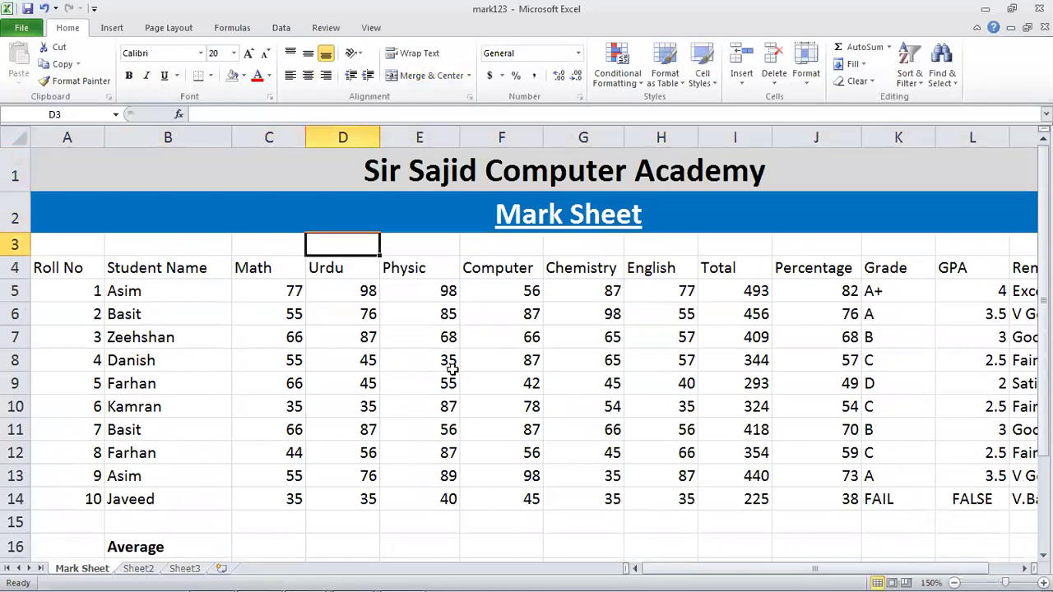
{"action": "key", "text": "Left"}
{"action": "key", "text": "Left"}
{"action": "key", "text": "Down"}
{"action": "key", "text": "Down"}
{"action": "key", "text": "Down"}
{"action": "key", "text": "Down"}
{"action": "key", "text": "Down"}
{"action": "key", "text": "Down"}
{"action": "key", "text": "Down"}
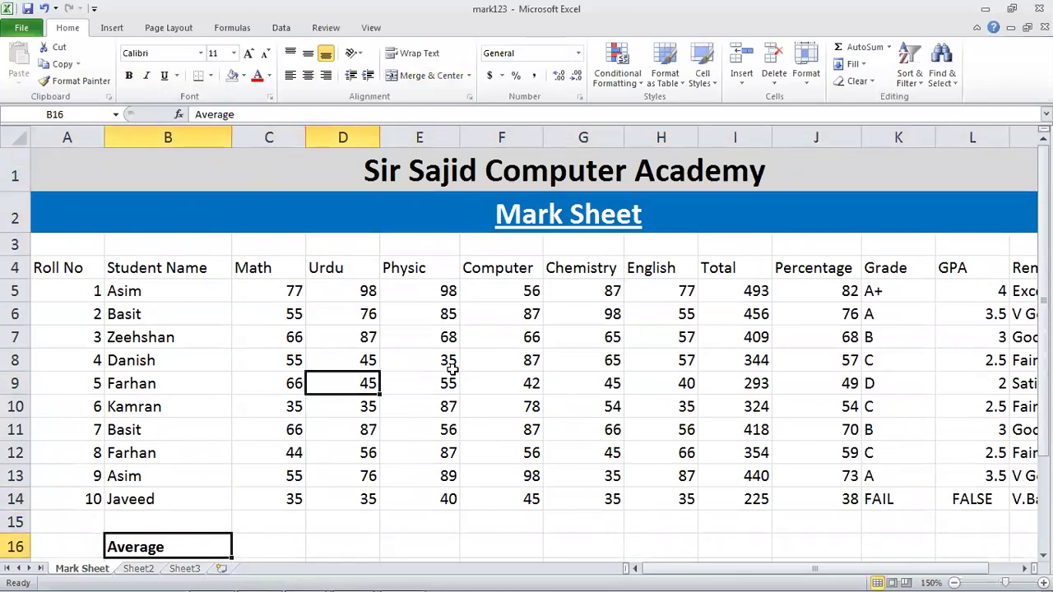
{"action": "key", "text": "Down"}
{"action": "key", "text": "Up"}
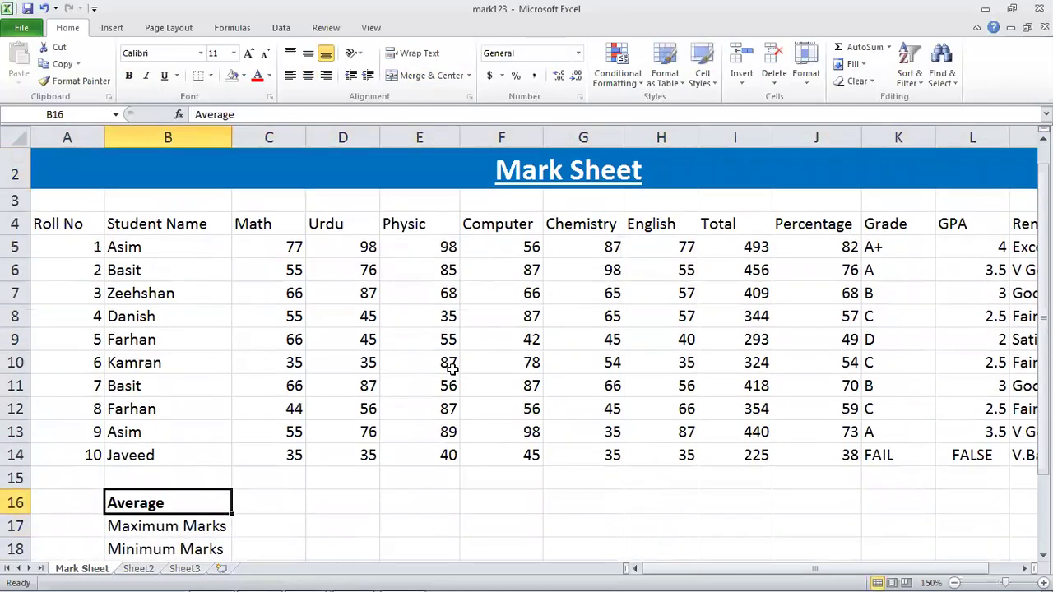
{"action": "key", "text": "shift+Down"}
{"action": "key", "text": "shift+Down"}
{"action": "key", "text": "shift+Down"}
{"action": "key", "text": "shift+Down"}
{"action": "key", "text": "shift+Down"}
{"action": "key", "text": "shift+Down"}
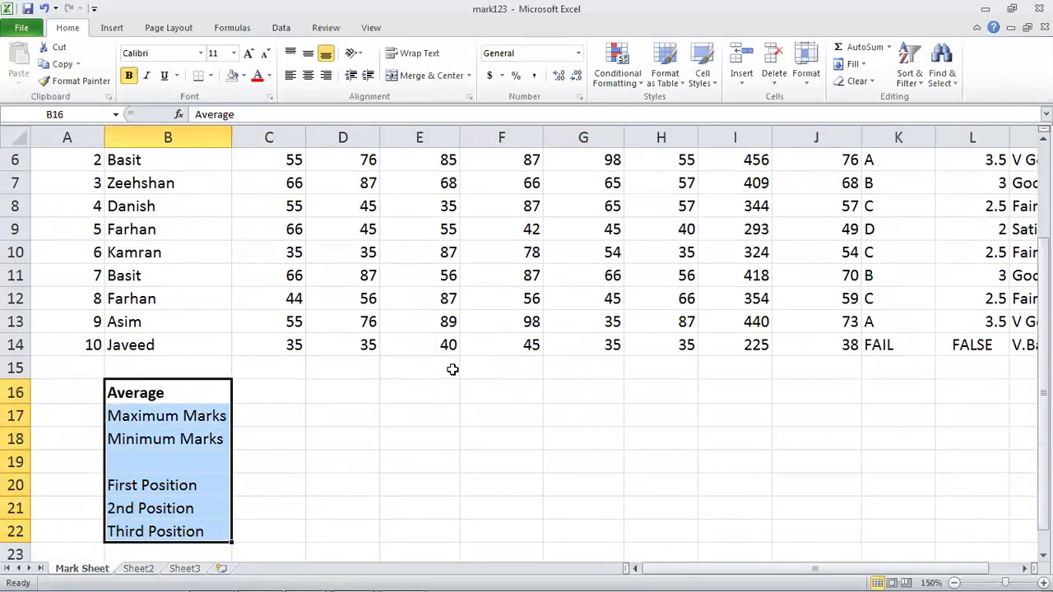
{"action": "key", "text": "ctrl+b"}
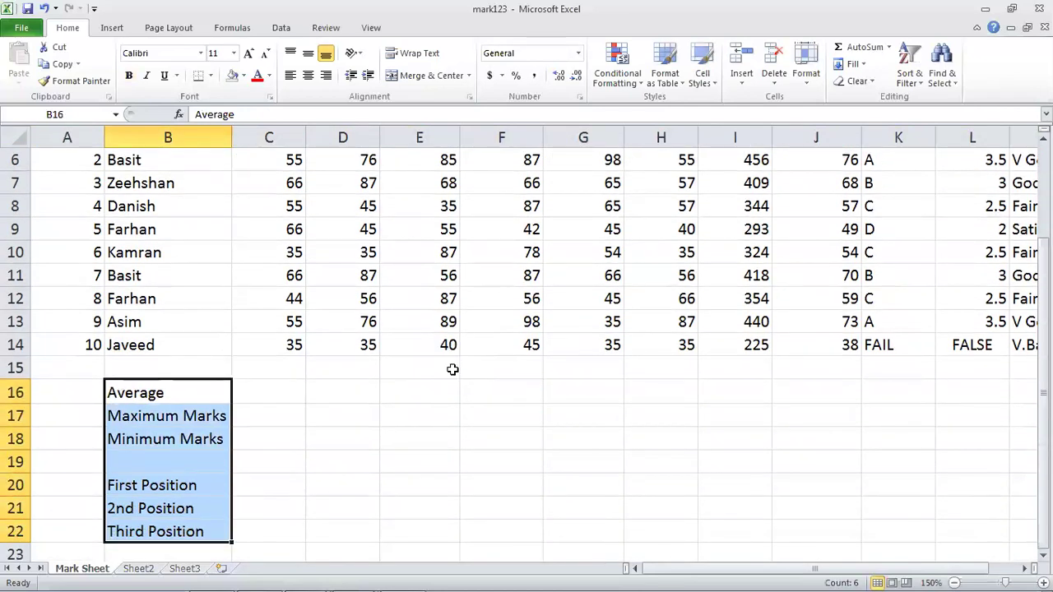
{"action": "left_click", "coordinate": [129, 76]}
{"action": "left_click", "coordinate": [321, 462]}
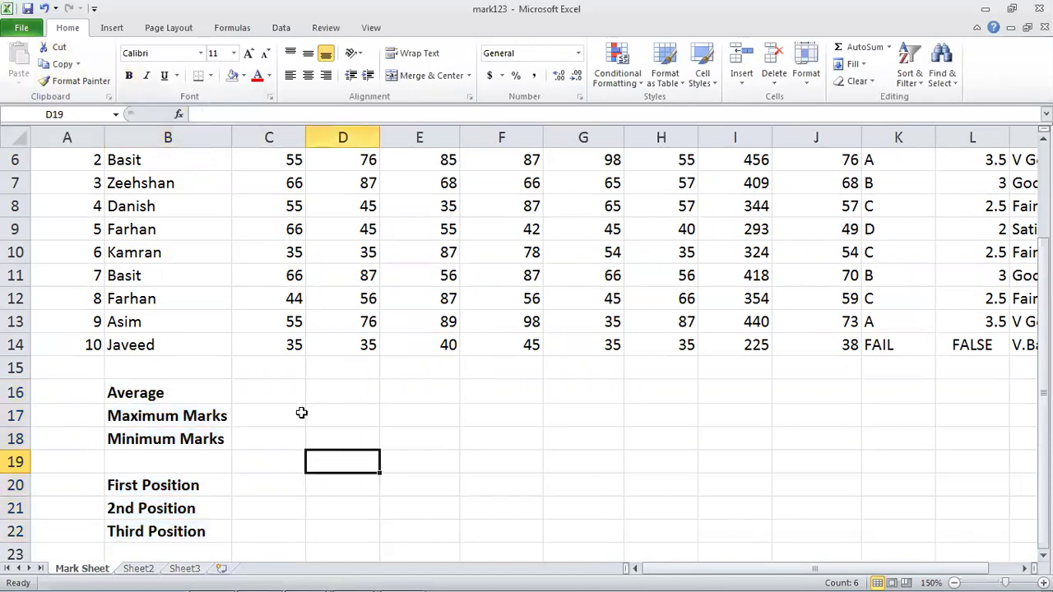
- Review the student names in column B and the roll numbers in A5:A14
{"action": "scroll", "coordinate": [302, 411], "scroll_direction": "up", "scroll_amount": 2}
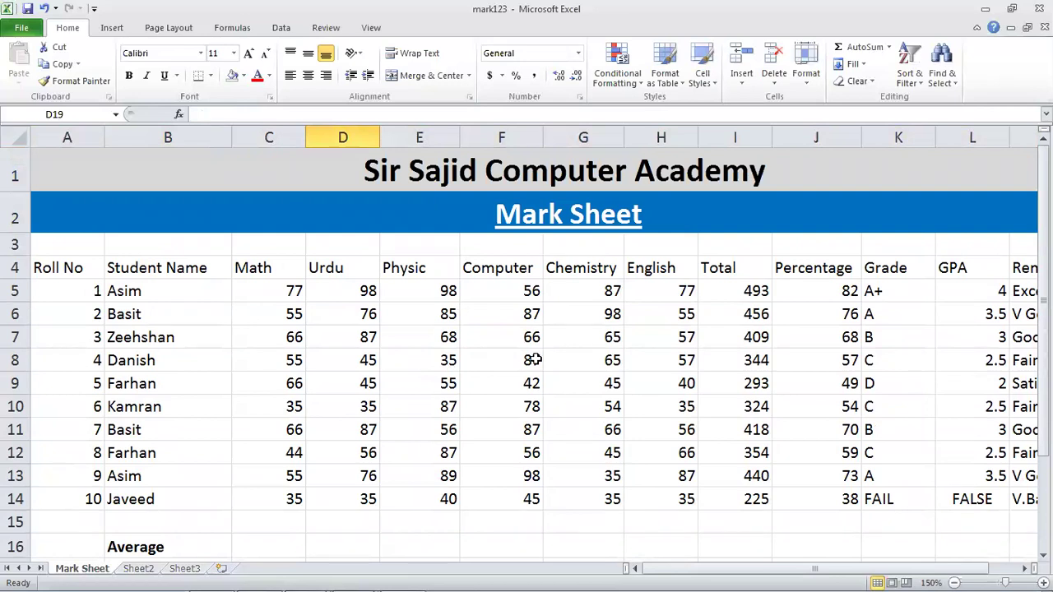
{"action": "left_click", "coordinate": [271, 306]}
{"action": "left_click", "coordinate": [166, 298]}
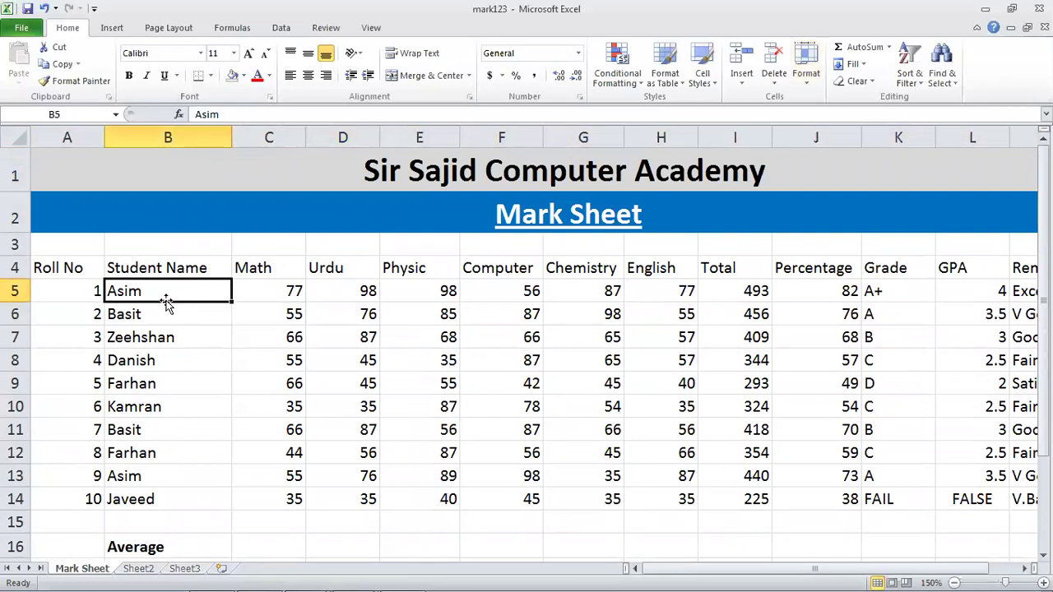
{"action": "left_click", "coordinate": [151, 317]}
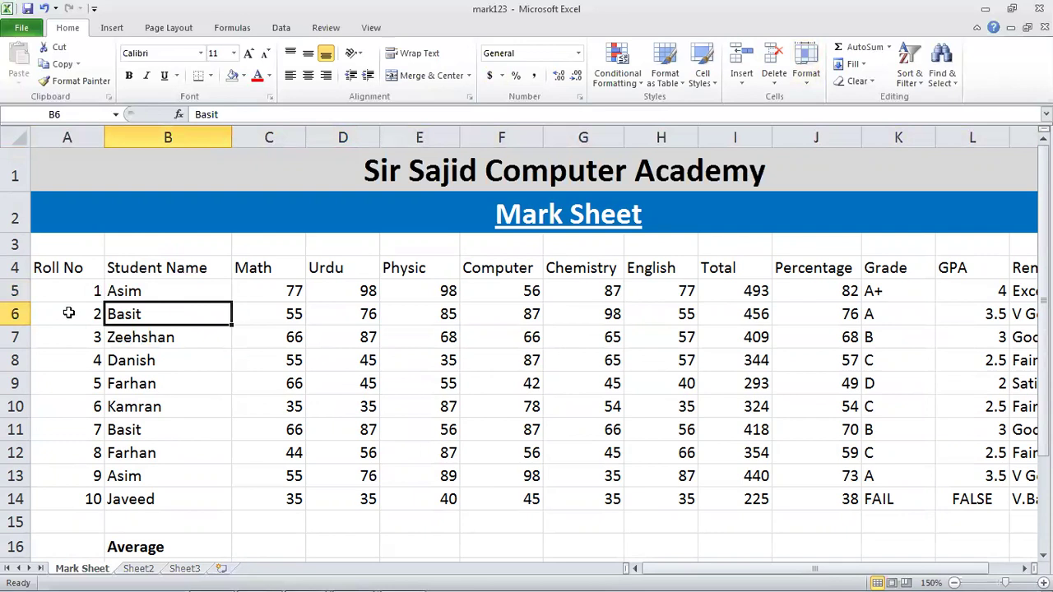
{"action": "left_click_drag", "start_coordinate": [83, 289], "coordinate": [109, 485]}
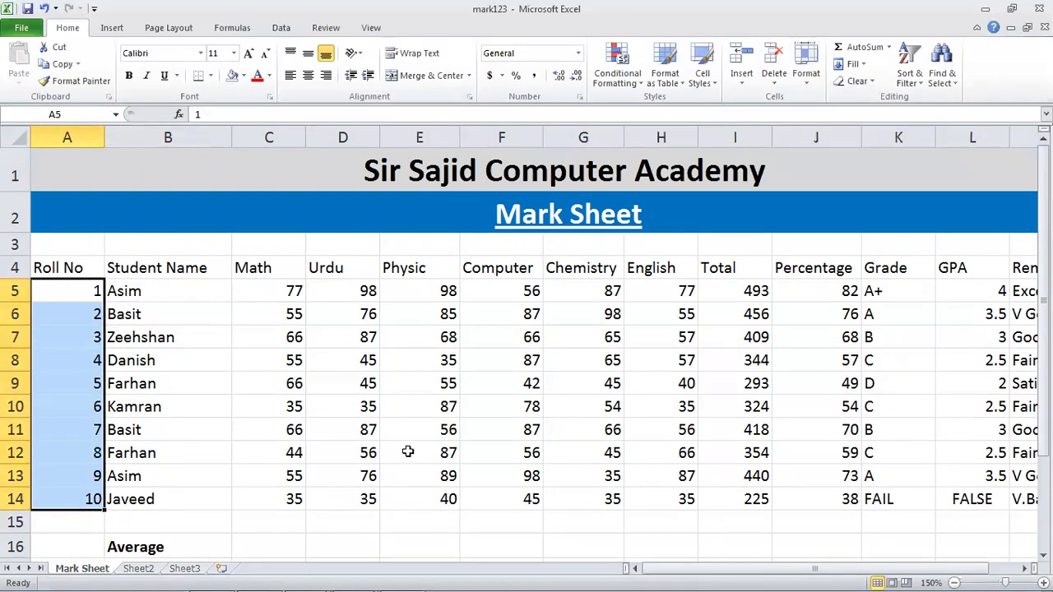
{"action": "left_click", "coordinate": [426, 431]}
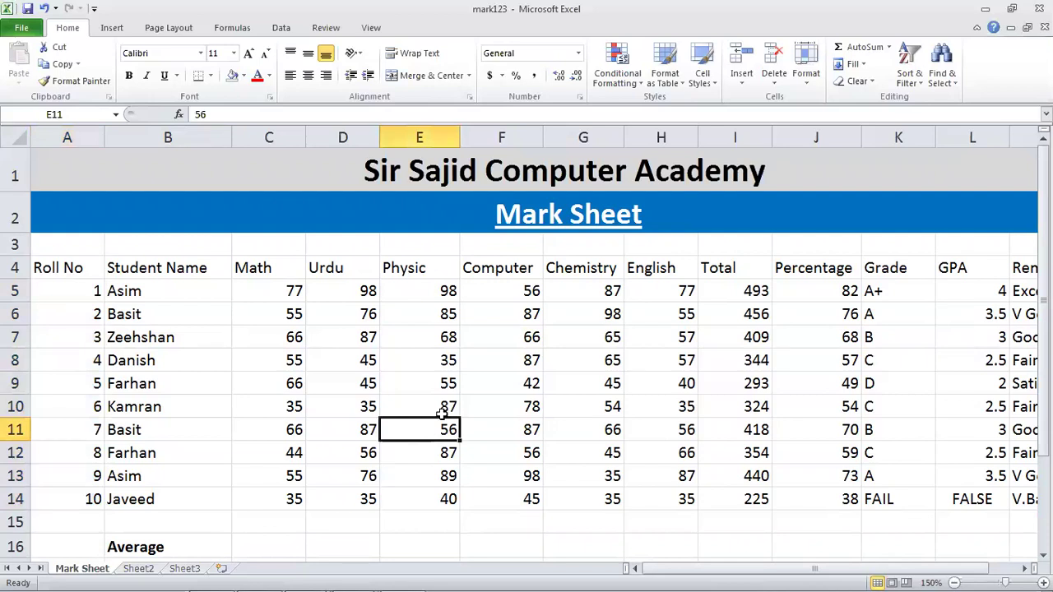
{"action": "left_click", "coordinate": [127, 293]}
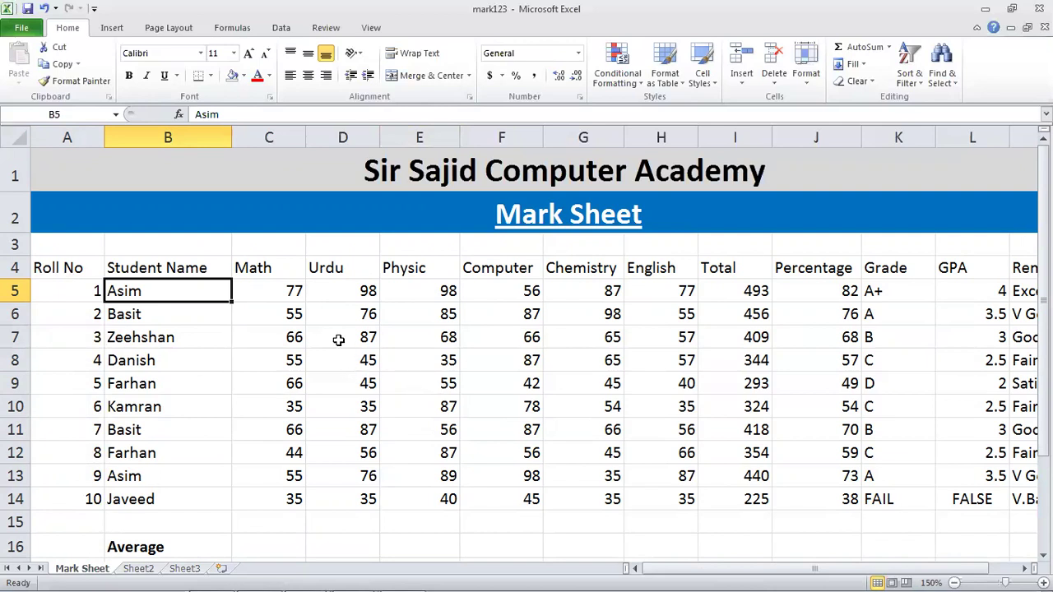
- Review the subject headings from Math to English in C4:H4
{"action": "left_click", "coordinate": [262, 264]}
{"action": "left_click", "coordinate": [325, 264]}
{"action": "left_click", "coordinate": [422, 267]}
{"action": "left_click", "coordinate": [496, 269]}
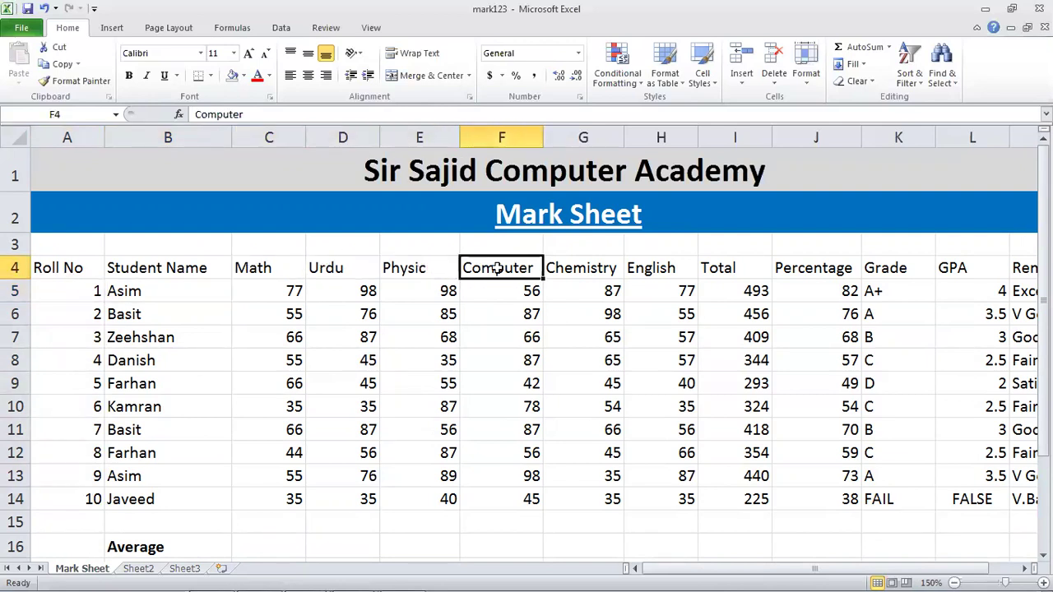
{"action": "left_click", "coordinate": [589, 273]}
{"action": "left_click", "coordinate": [641, 267]}
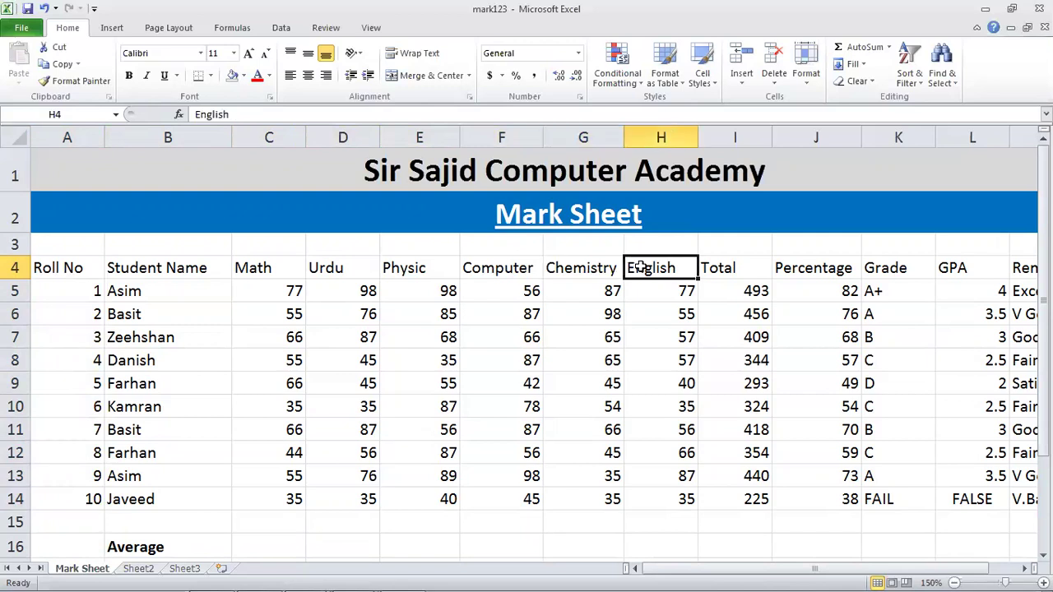
{"action": "left_click_drag", "start_coordinate": [261, 273], "coordinate": [635, 272]}
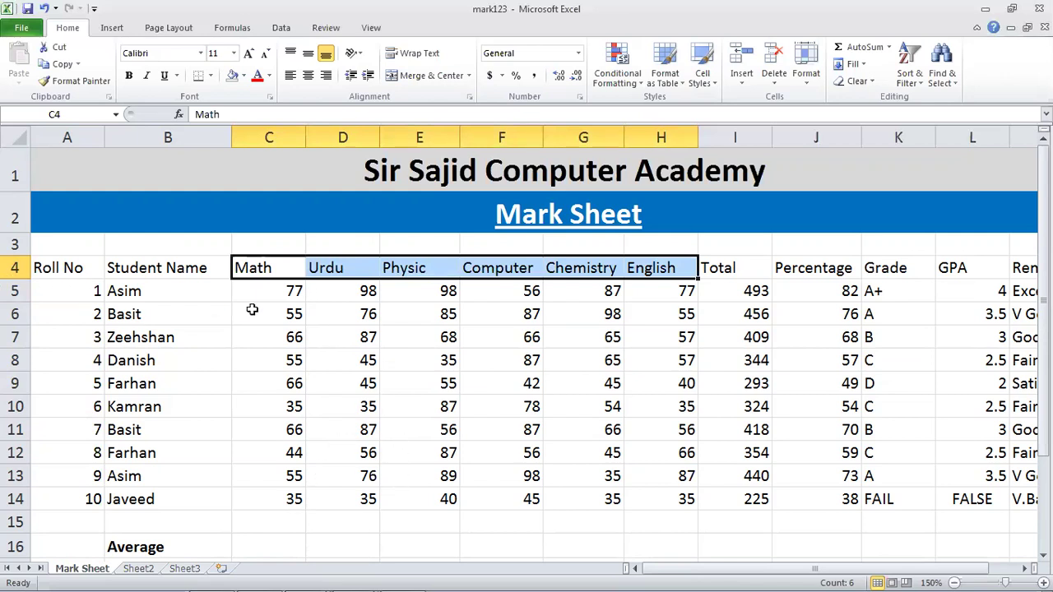
{"action": "scroll", "coordinate": [251, 310], "scroll_direction": "down", "scroll_amount": 1}
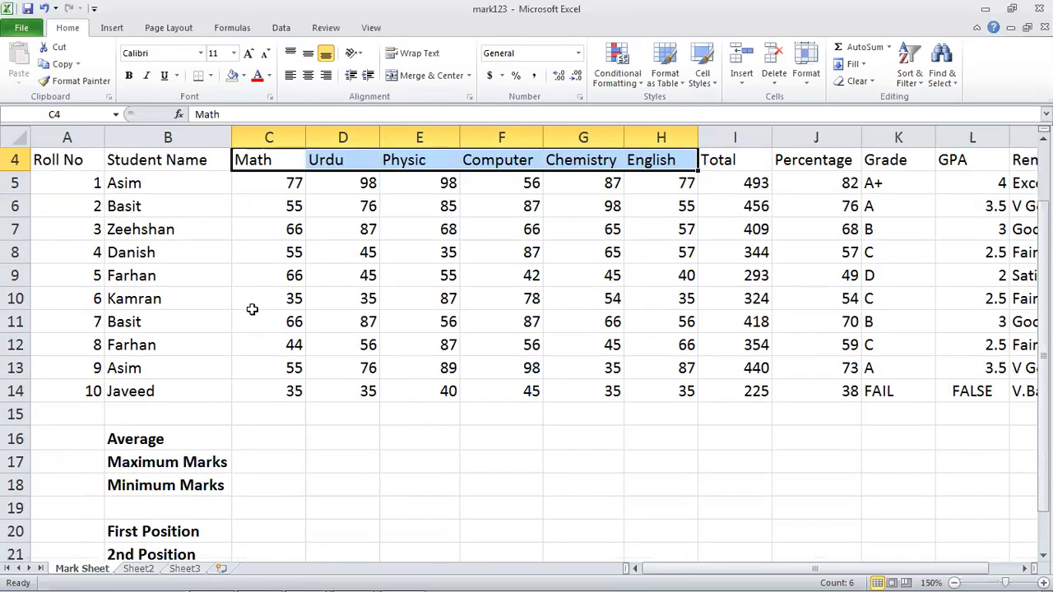
{"action": "scroll", "coordinate": [252, 310], "scroll_direction": "up", "scroll_amount": 1}
- Calculate the Math average in C16 with the formula =SUM(C5:C14)/10
{"action": "left_click", "coordinate": [274, 476]}
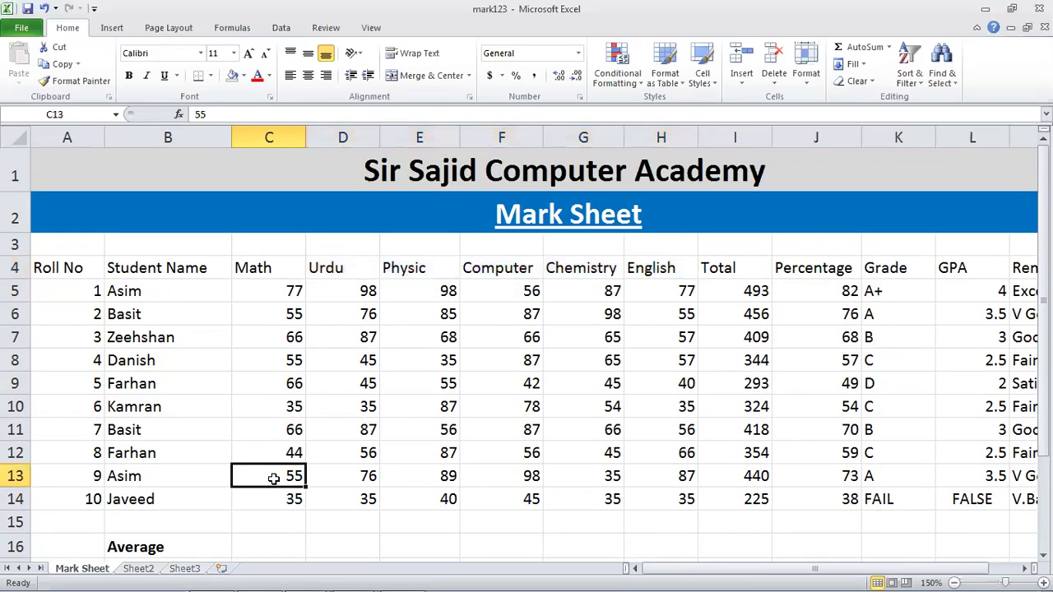
{"action": "key", "text": "Down"}
{"action": "key", "text": "Down"}
{"action": "key", "text": "Down"}
{"action": "key", "text": "Down"}
{"action": "key", "text": "Down"}
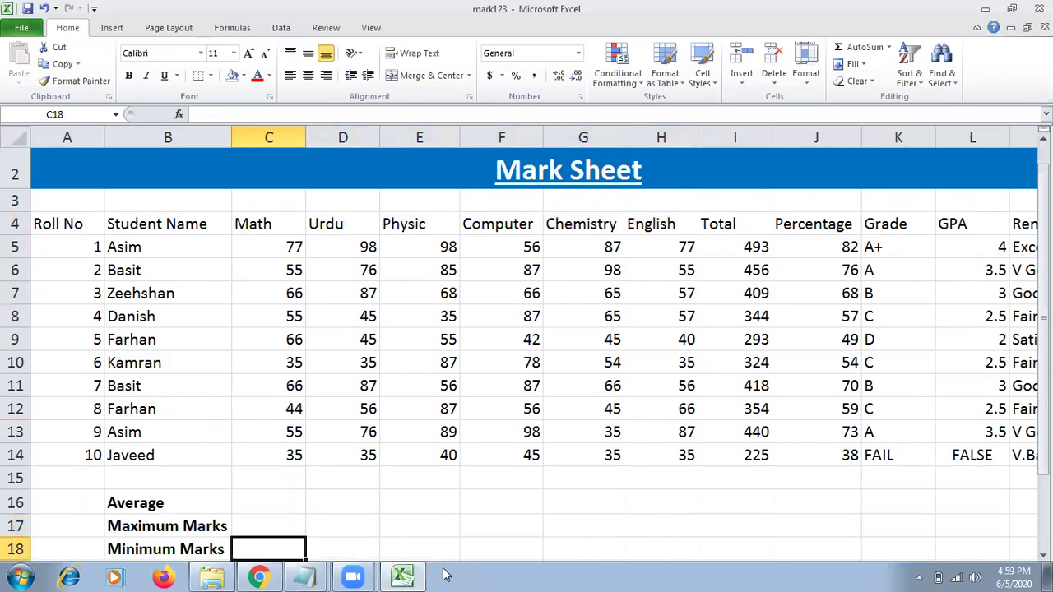
{"action": "key", "text": "Up"}
{"action": "key", "text": "Up"}
{"action": "key", "text": "Up"}
{"action": "key", "text": "Down"}
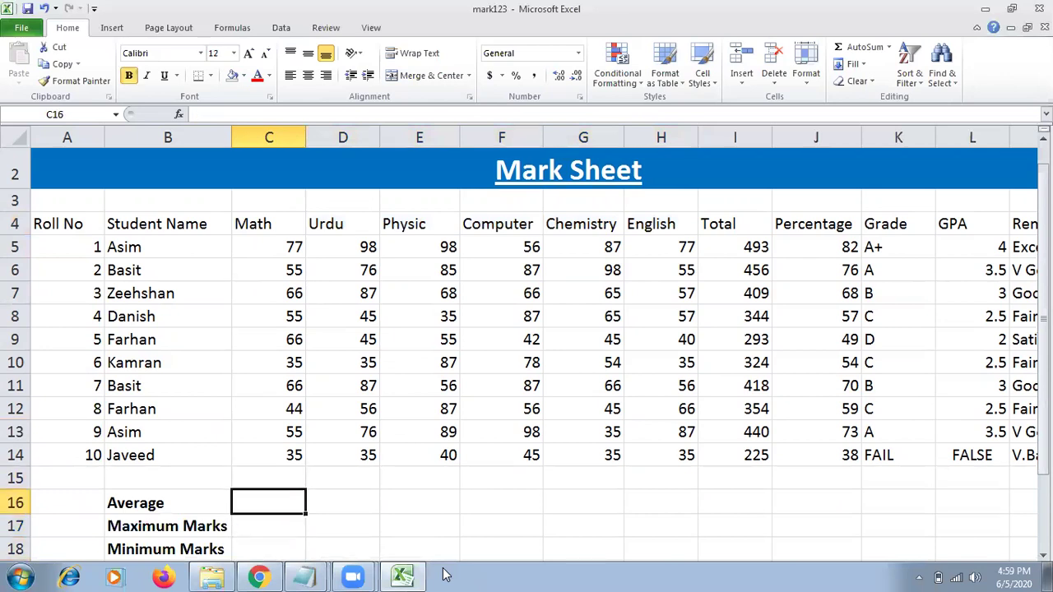
{"action": "type", "text": "="}
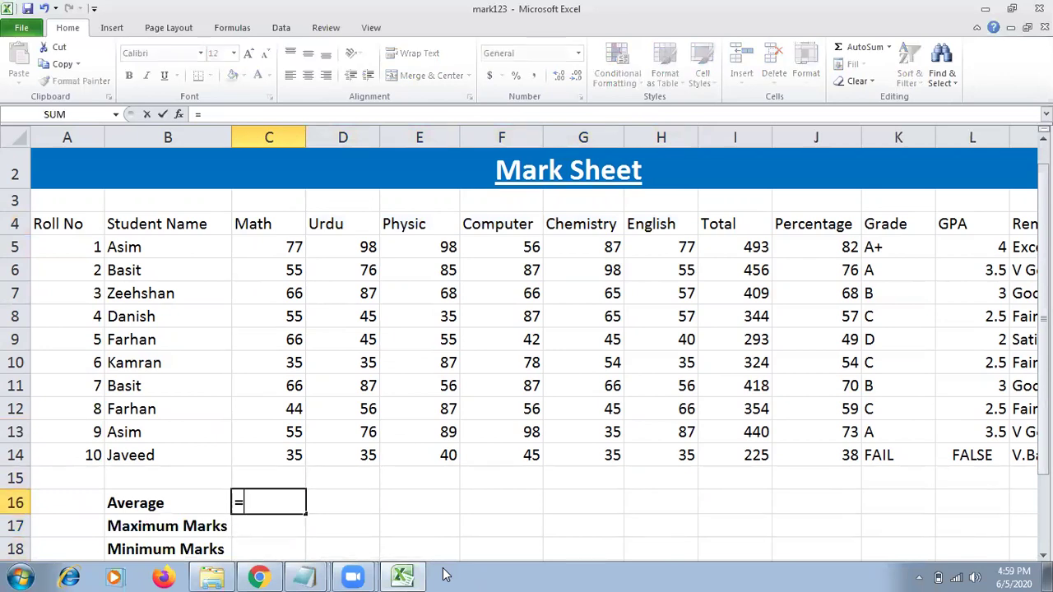
{"action": "type", "text": "sum"}
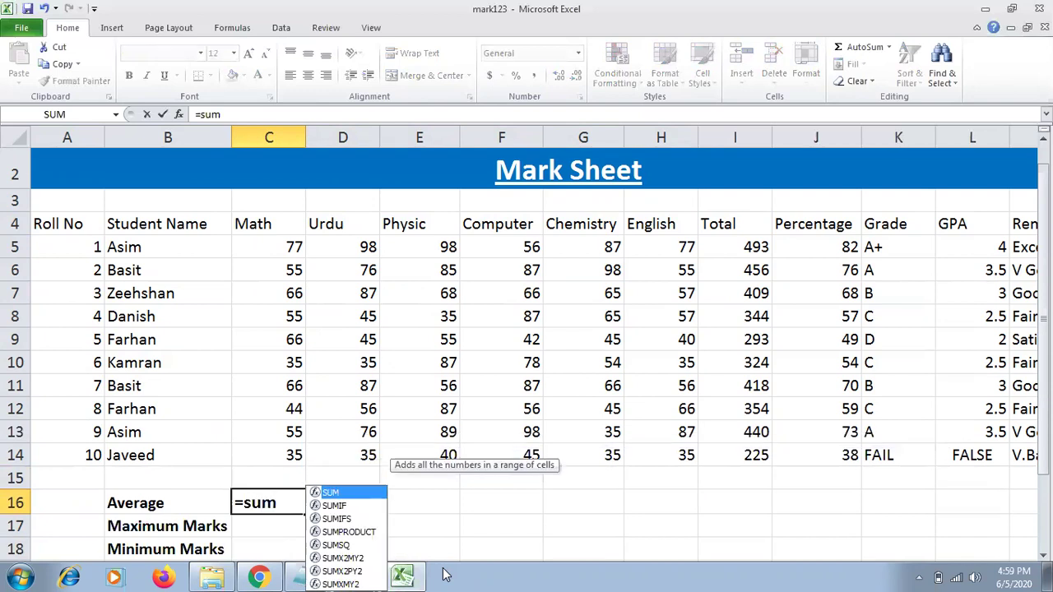
{"action": "type", "text": "("}
{"action": "left_click_drag", "start_coordinate": [292, 257], "coordinate": [276, 455]}
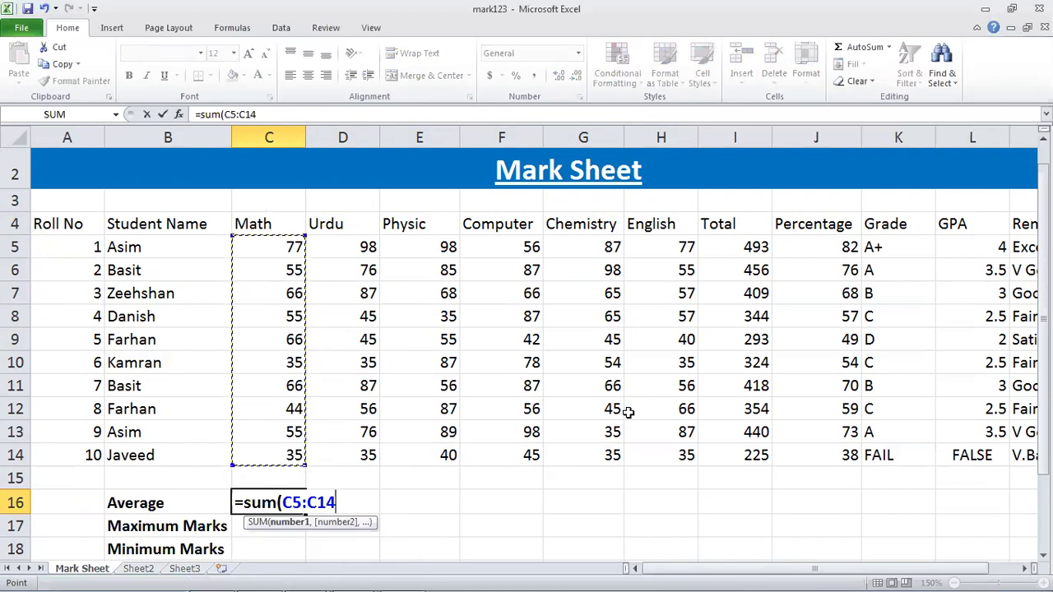
{"action": "type", "text": ")/"}
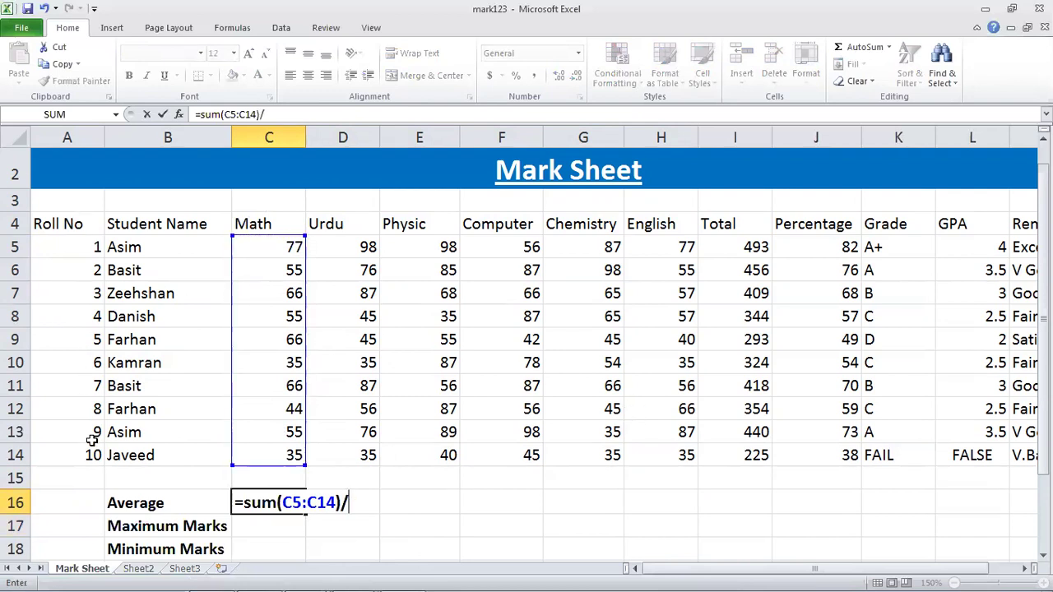
{"action": "type", "text": "10"}
{"action": "key", "text": "Return"}
{"action": "key", "text": "Up"}
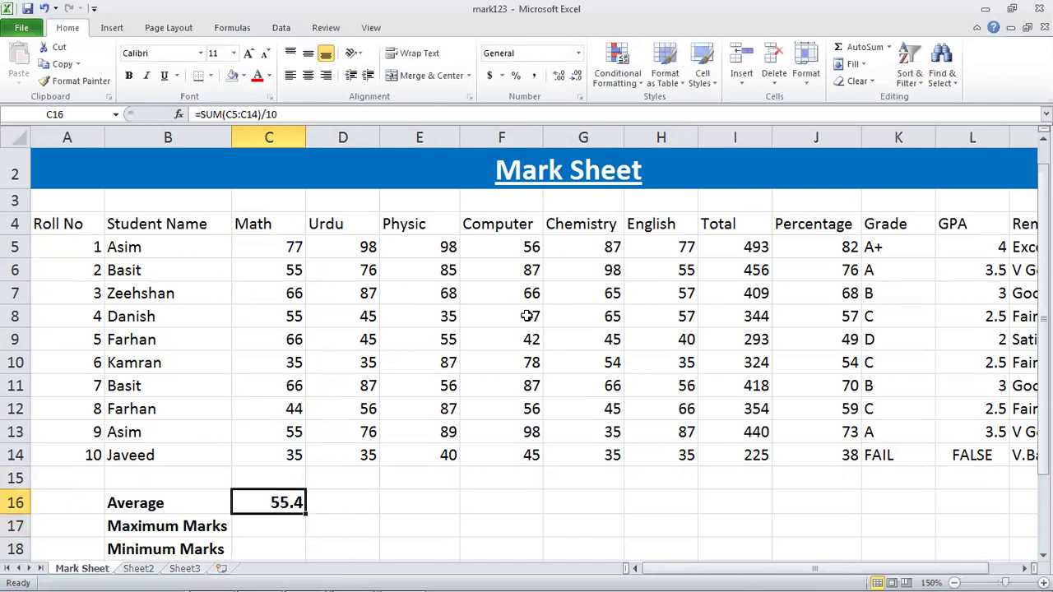
- Replace the Math average formula in C16 with =AVERAGE(C5:C14)
{"action": "double_click", "coordinate": [290, 505]}
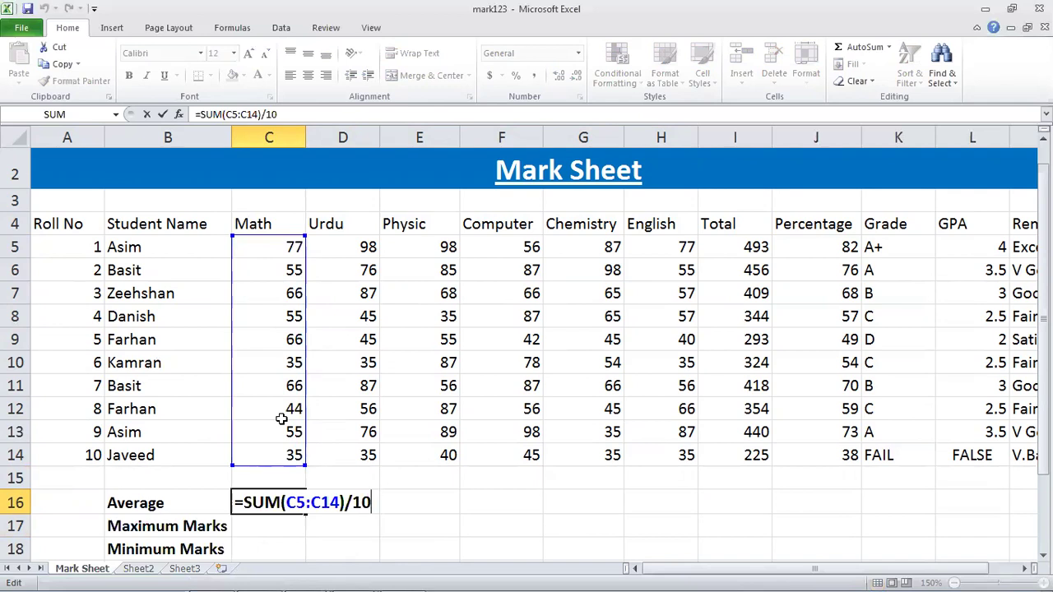
{"action": "key", "text": "BackSpace"}
{"action": "key", "text": "BackSpace"}
{"action": "key", "text": "BackSpace"}
{"action": "key", "text": "BackSpace"}
{"action": "key", "text": "BackSpace"}
{"action": "key", "text": "BackSpace"}
{"action": "key", "text": "BackSpace"}
{"action": "key", "text": "BackSpace"}
{"action": "key", "text": "BackSpace"}
{"action": "key", "text": "BackSpace"}
{"action": "key", "text": "BackSpace"}
{"action": "key", "text": "BackSpace"}
{"action": "key", "text": "BackSpace"}
{"action": "key", "text": "BackSpace"}
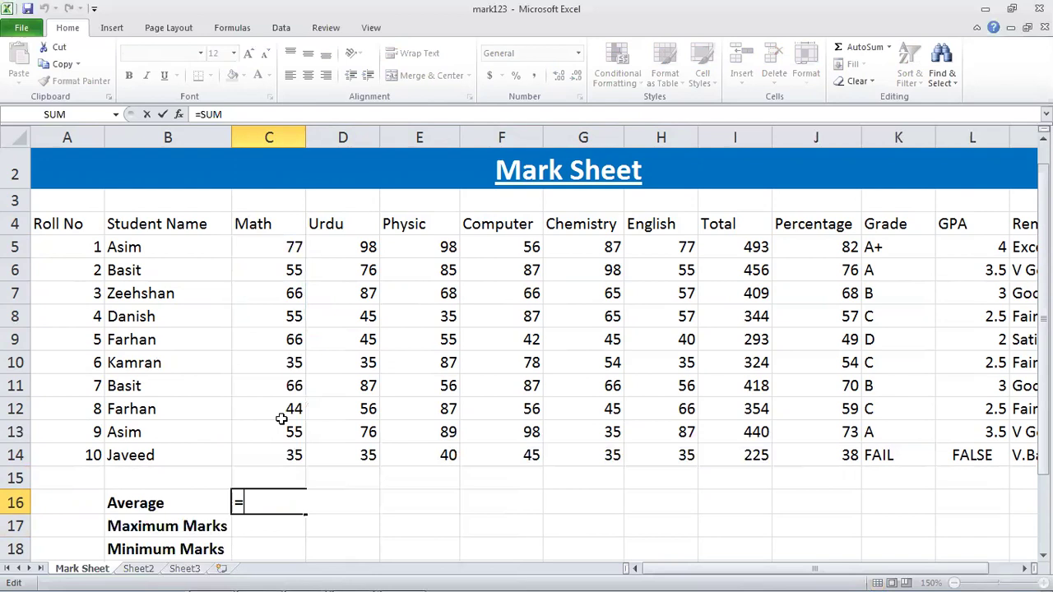
{"action": "type", "text": "averag"}
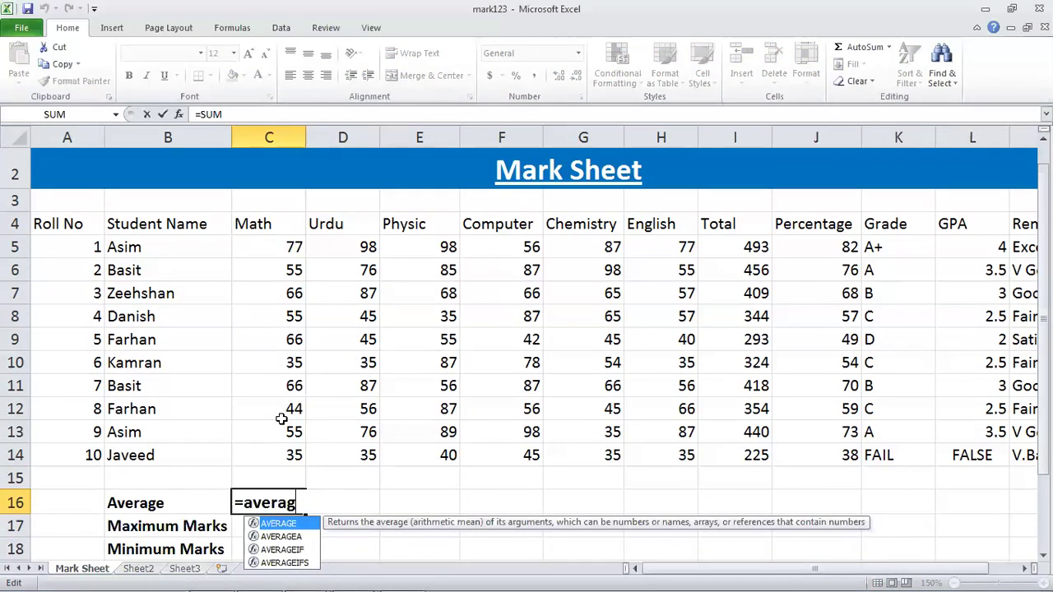
{"action": "type", "text": "e("}
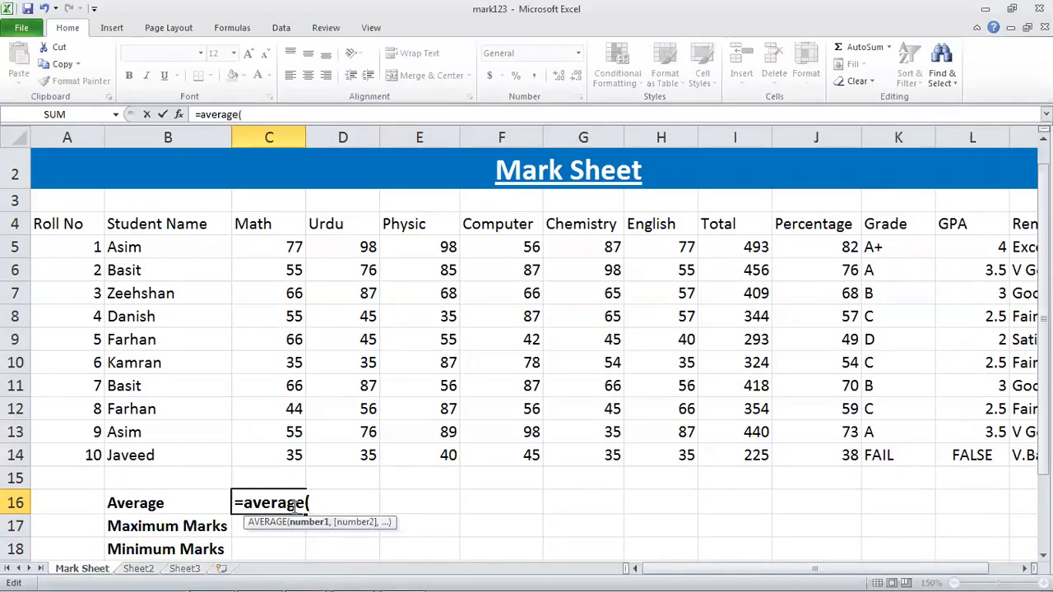
{"action": "left_click_drag", "start_coordinate": [268, 245], "coordinate": [270, 458]}
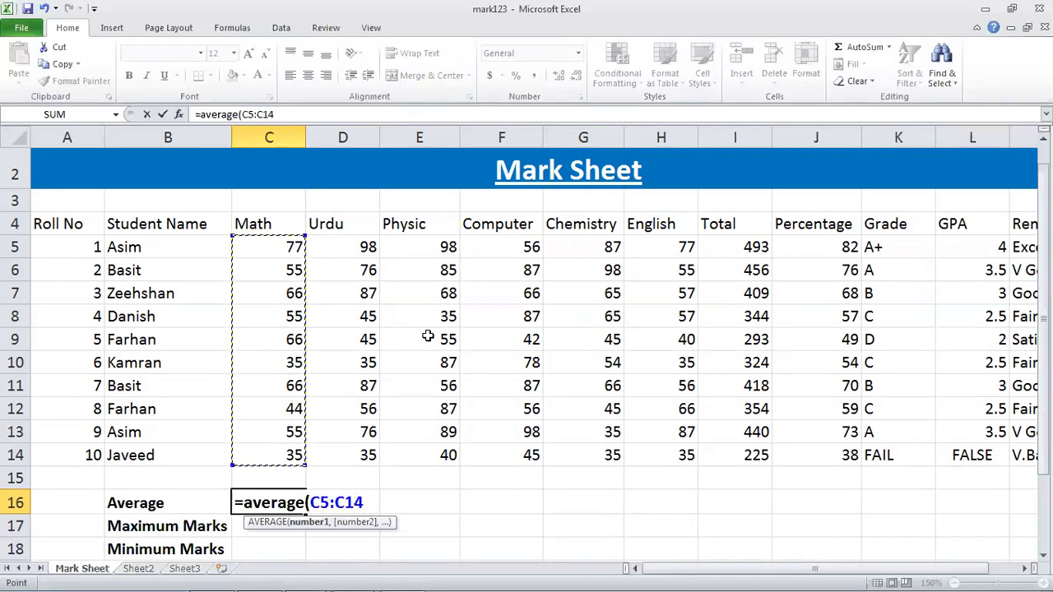
{"action": "type", "text": ")"}
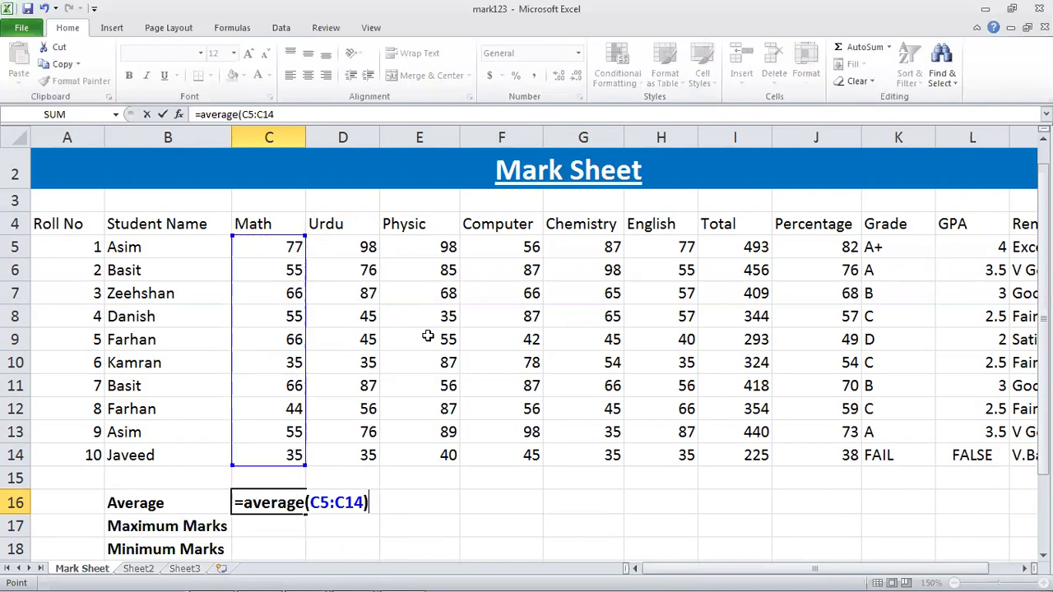
{"action": "key", "text": "Return"}
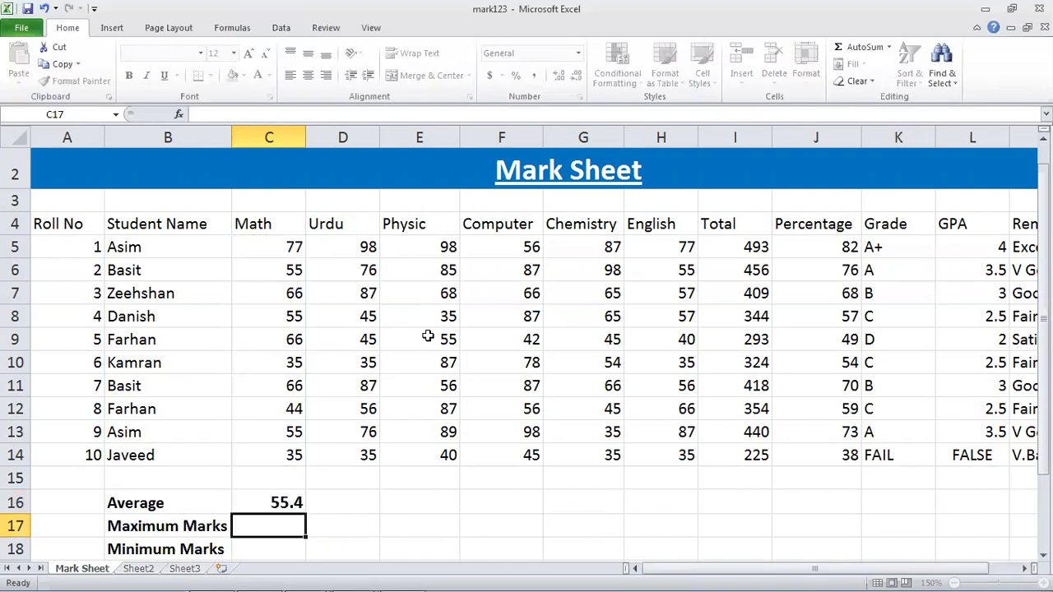
- Copy the average formula from C16 across the remaining subjects to H16 and check the copied formulas
{"action": "key", "text": "Up"}
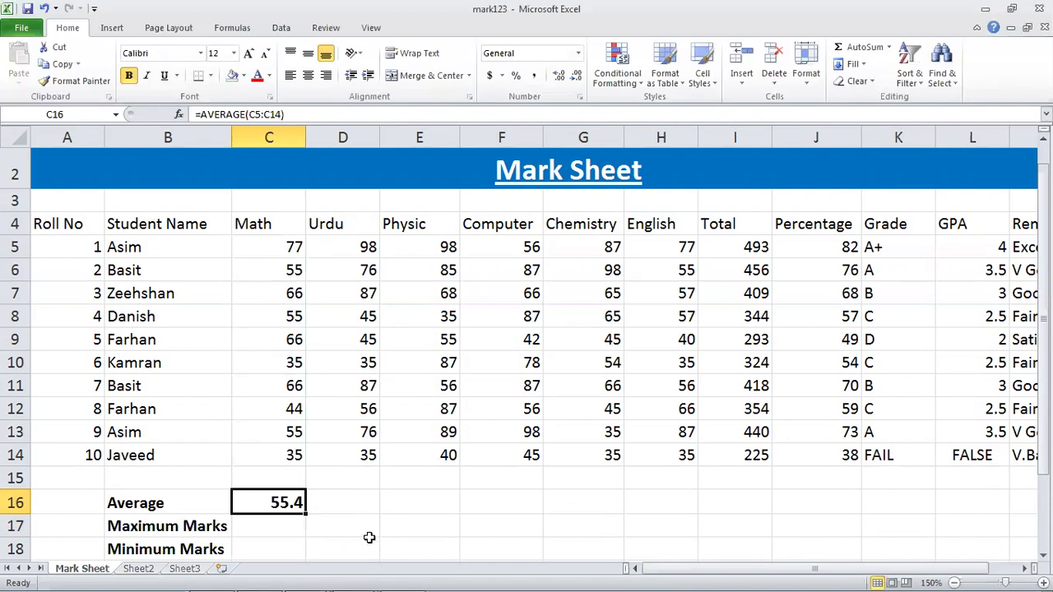
{"action": "left_click_drag", "start_coordinate": [304, 514], "coordinate": [666, 546]}
{"action": "left_click", "coordinate": [546, 542]}
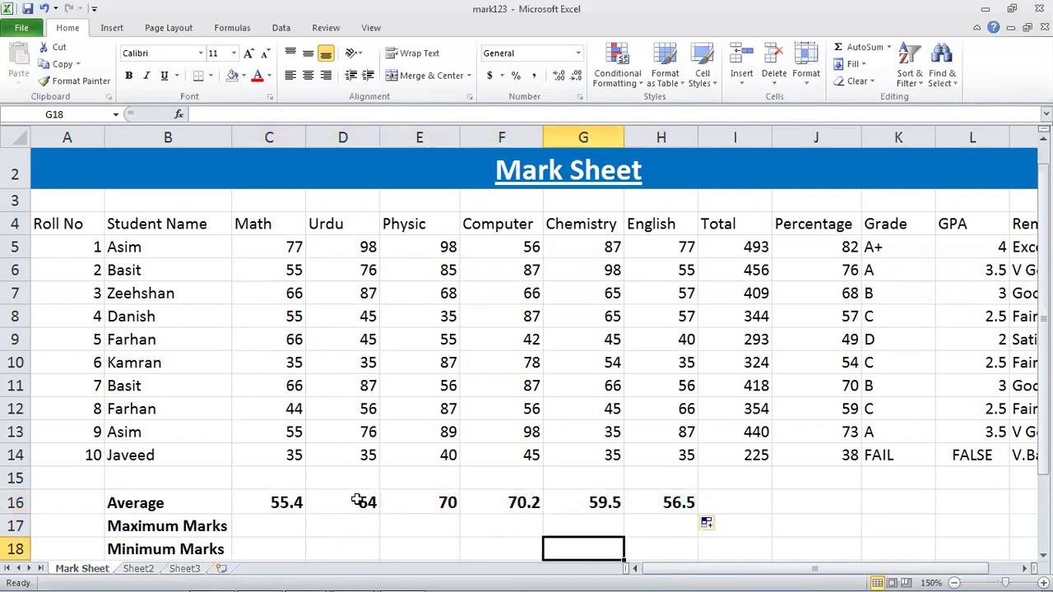
{"action": "left_click", "coordinate": [362, 501]}
{"action": "left_click", "coordinate": [506, 500]}
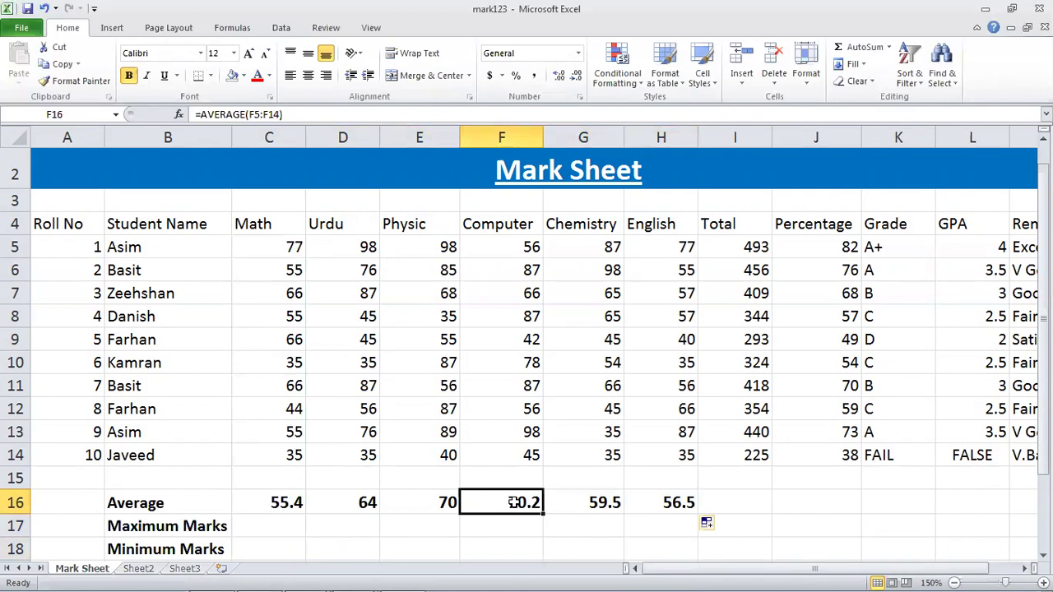
- Change the Computer mark of roll number 1 in F5 to 85
{"action": "left_click", "coordinate": [509, 245]}
{"action": "type", "text": "85"}
{"action": "key", "text": "Return"}
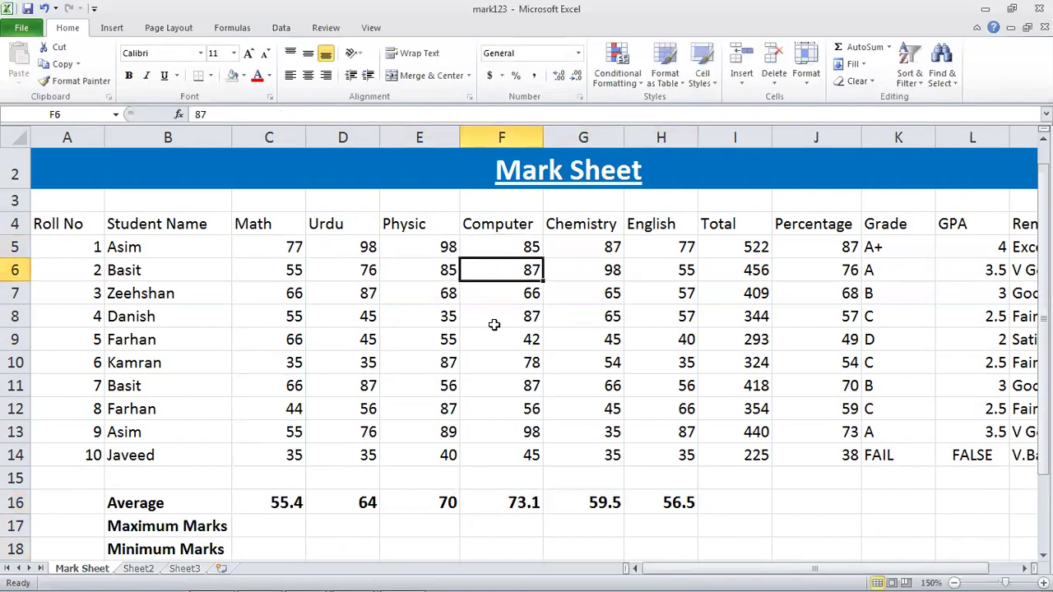
{"action": "key", "text": "Up"}
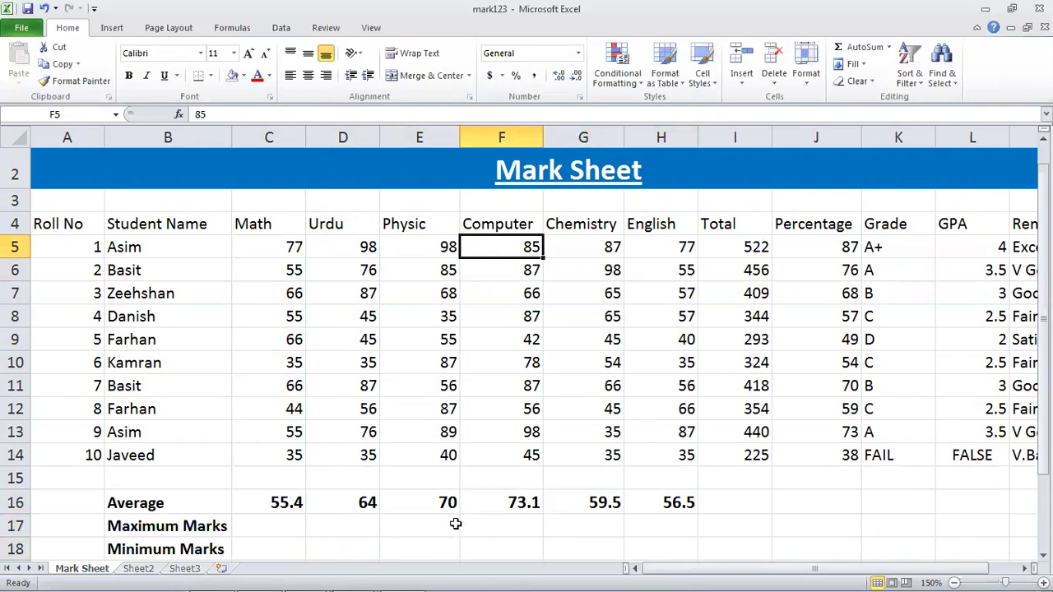
- Review the average formulas in D16:F16 and the range of Math marks in C5:C14
{"action": "left_click", "coordinate": [516, 502]}
{"action": "left_click", "coordinate": [448, 503]}
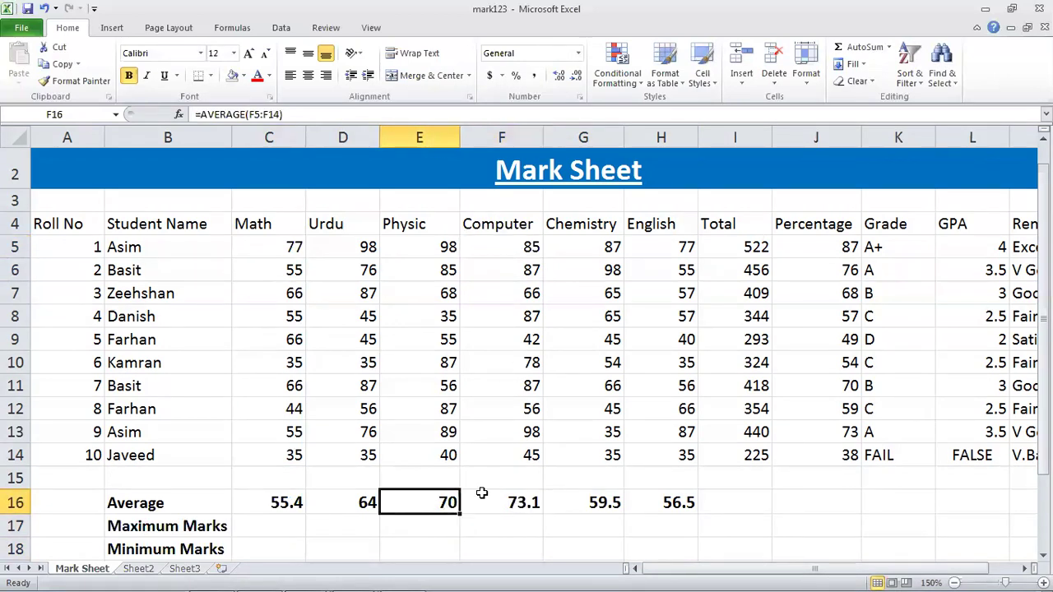
{"action": "left_click", "coordinate": [364, 510]}
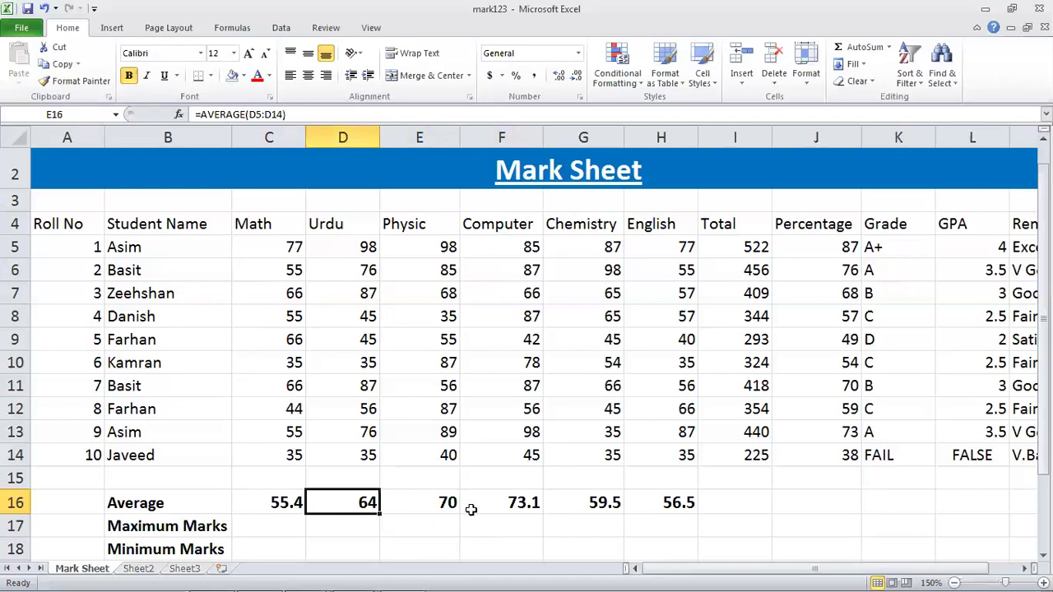
{"action": "left_click", "coordinate": [311, 525]}
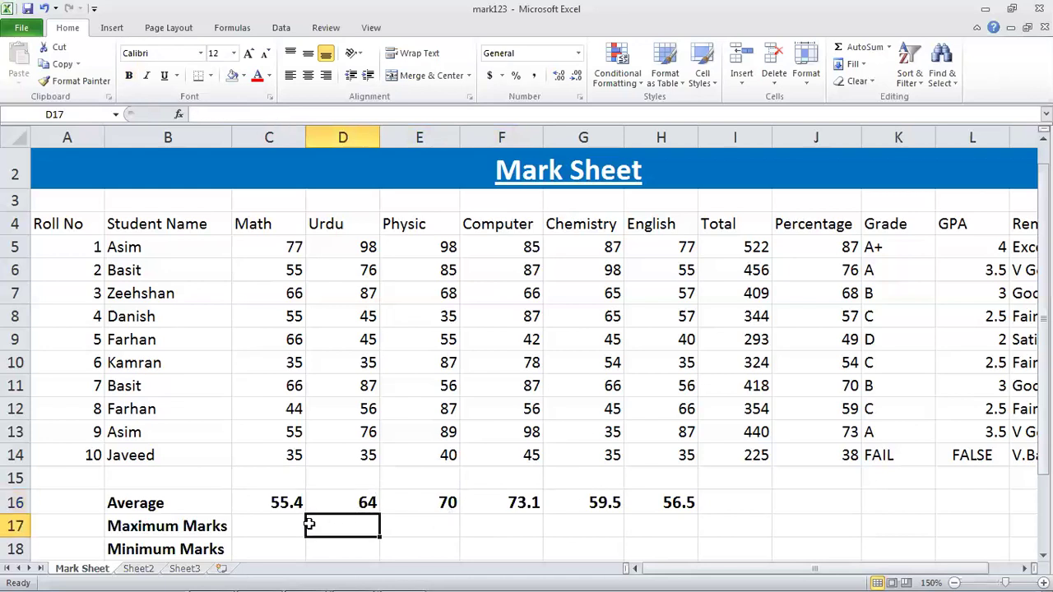
{"action": "left_click", "coordinate": [396, 505]}
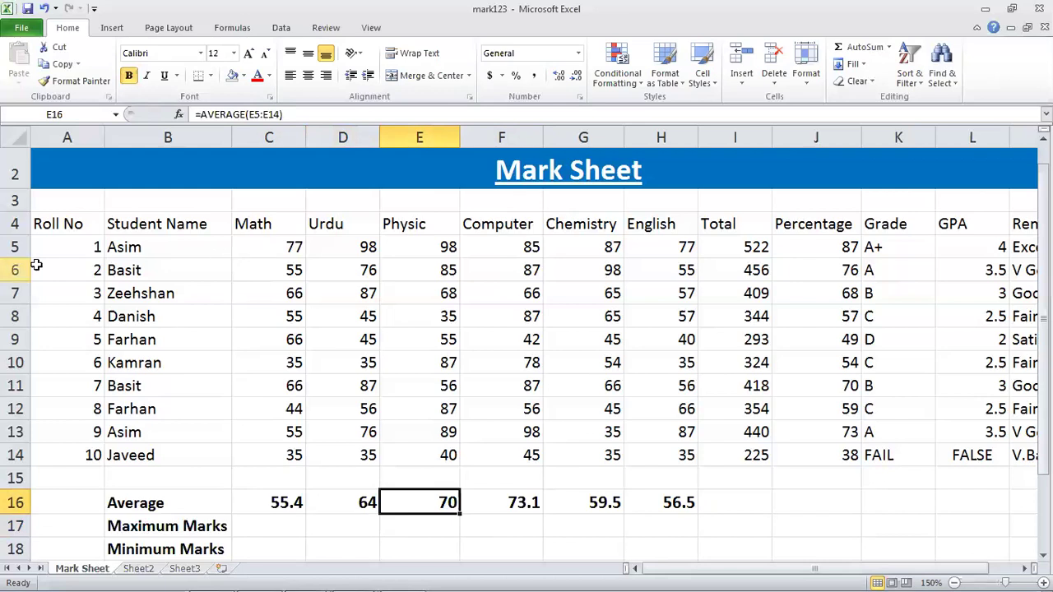
{"action": "left_click", "coordinate": [500, 503]}
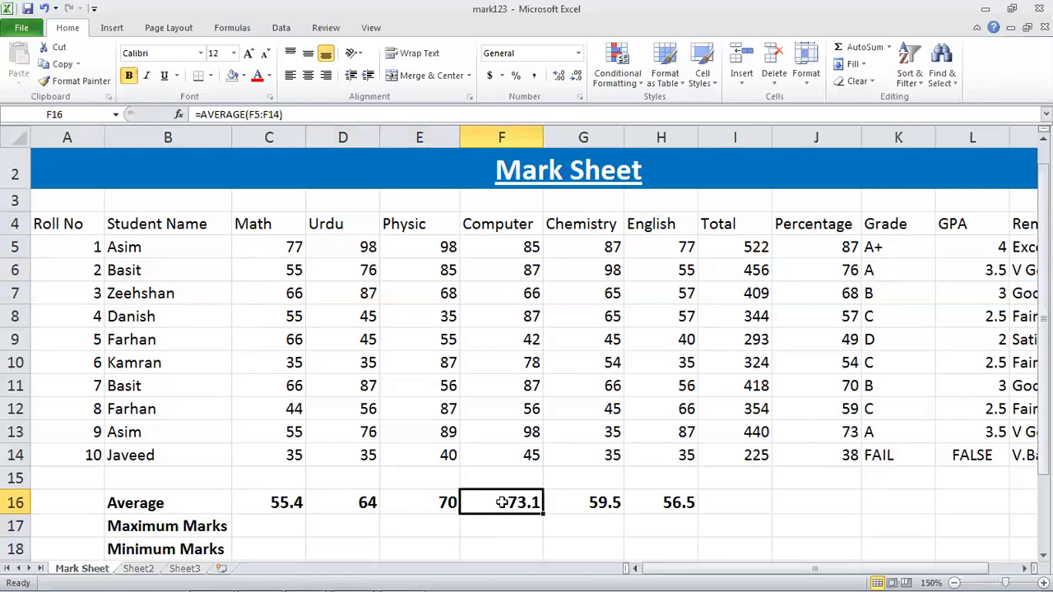
{"action": "left_click", "coordinate": [191, 251]}
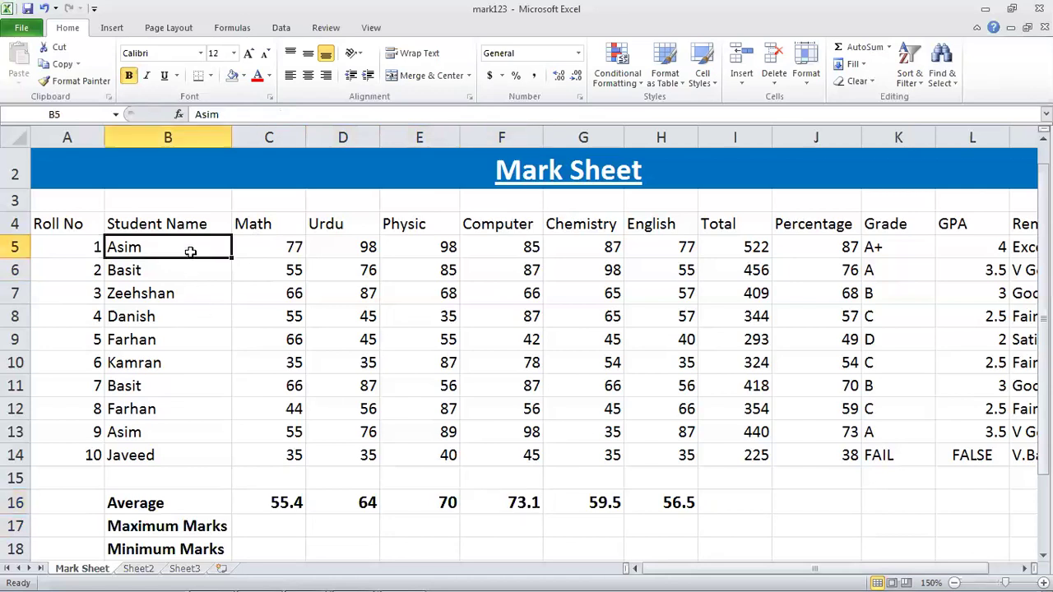
{"action": "left_click", "coordinate": [279, 426]}
{"action": "left_click_drag", "start_coordinate": [276, 245], "coordinate": [289, 448]}
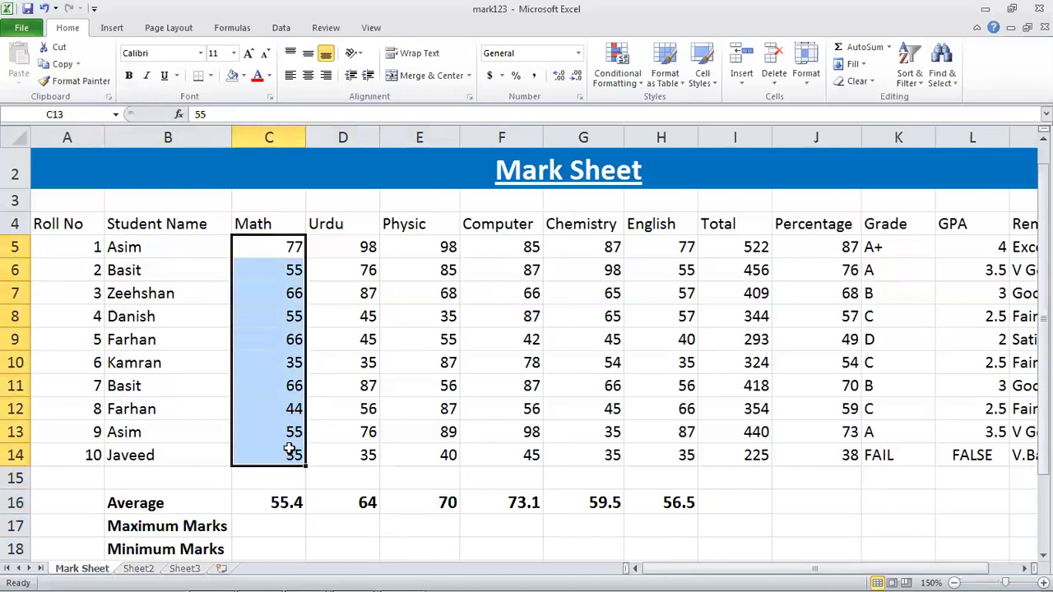
{"action": "left_click_drag", "start_coordinate": [298, 253], "coordinate": [248, 455]}
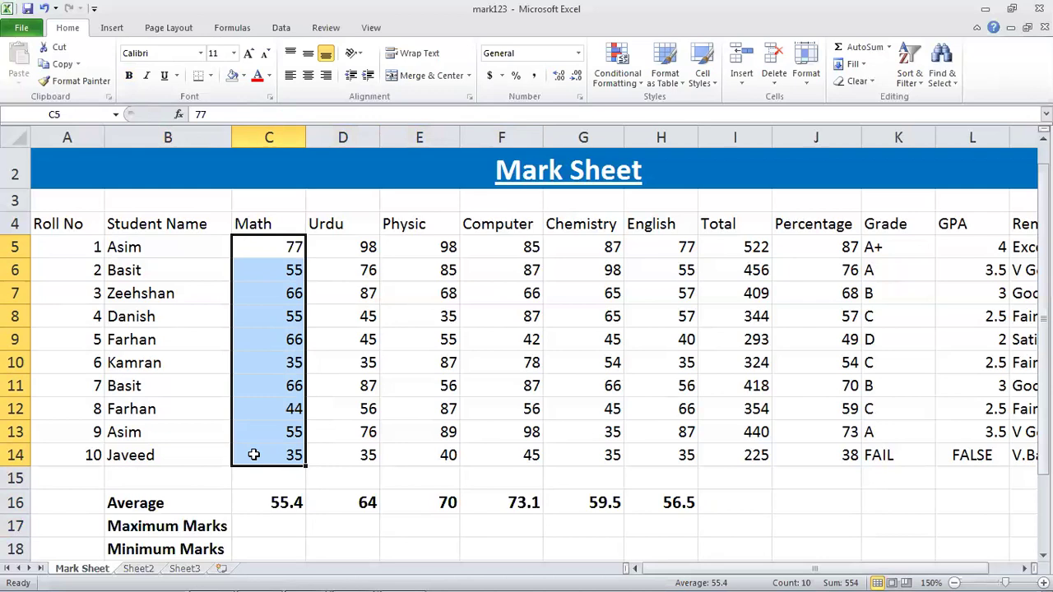
- Calculate the maximum Math mark in C17 with the formula =MAX(C5:C14)
{"action": "key", "text": "Down"}
{"action": "key", "text": "Down"}
{"action": "key", "text": "Down"}
{"action": "key", "text": "Down"}
{"action": "key", "text": "Down"}
{"action": "key", "text": "Down"}
{"action": "key", "text": "Down"}
{"action": "key", "text": "Down"}
{"action": "key", "text": "Down"}
{"action": "key", "text": "Down"}
{"action": "key", "text": "Down"}
{"action": "key", "text": "Down"}
{"action": "key", "text": "Down"}
{"action": "key", "text": "Down"}
{"action": "key", "text": "Up"}
{"action": "key", "text": "Up"}
{"action": "key", "text": "Up"}
{"action": "key", "text": "Down"}
{"action": "type", "text": "=max"}
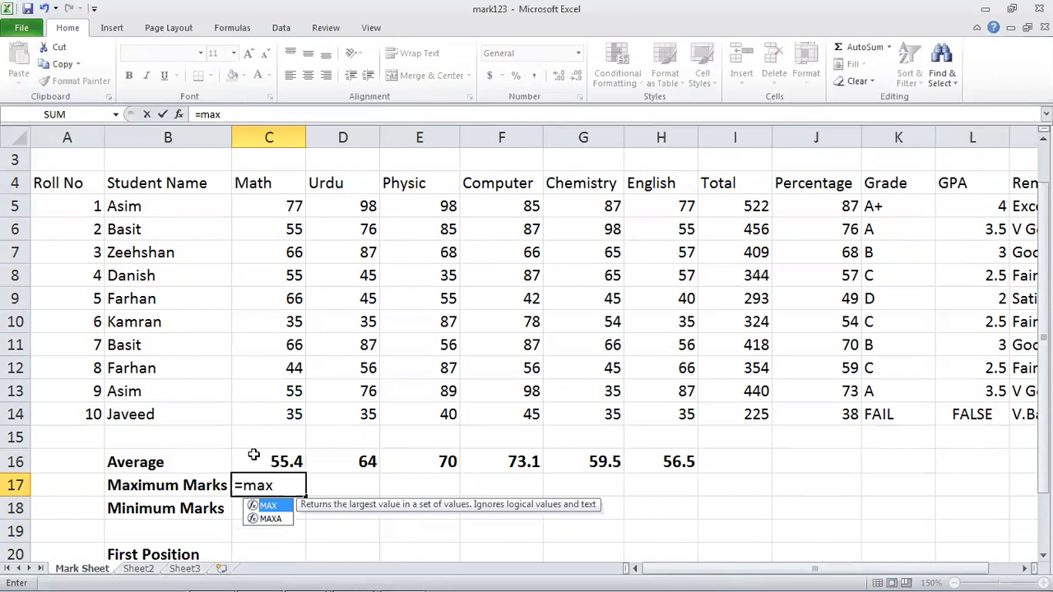
{"action": "type", "text": "("}
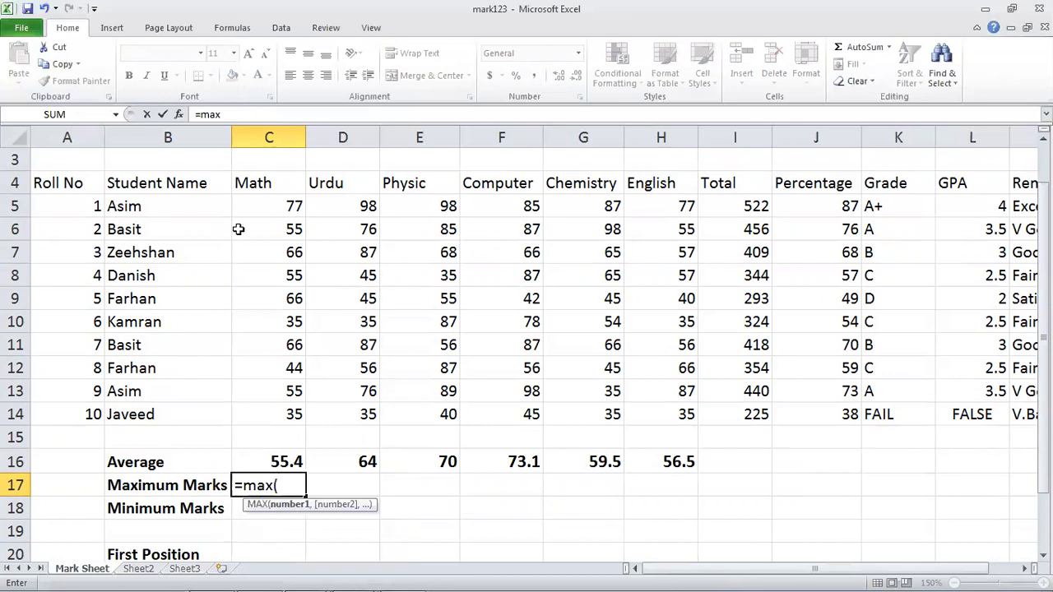
{"action": "left_click_drag", "start_coordinate": [271, 201], "coordinate": [275, 421]}
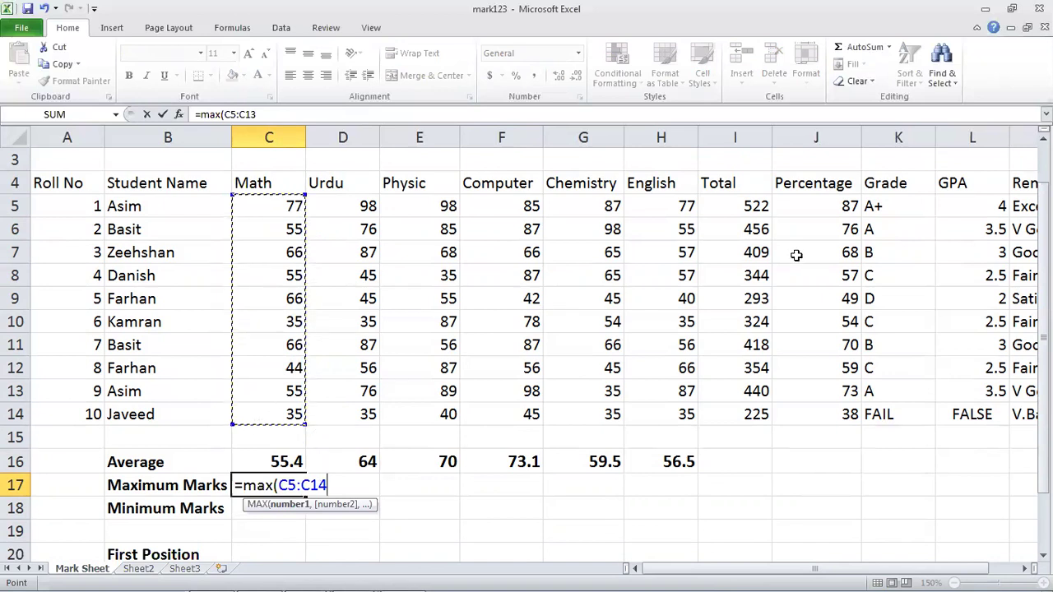
{"action": "type", "text": ")"}
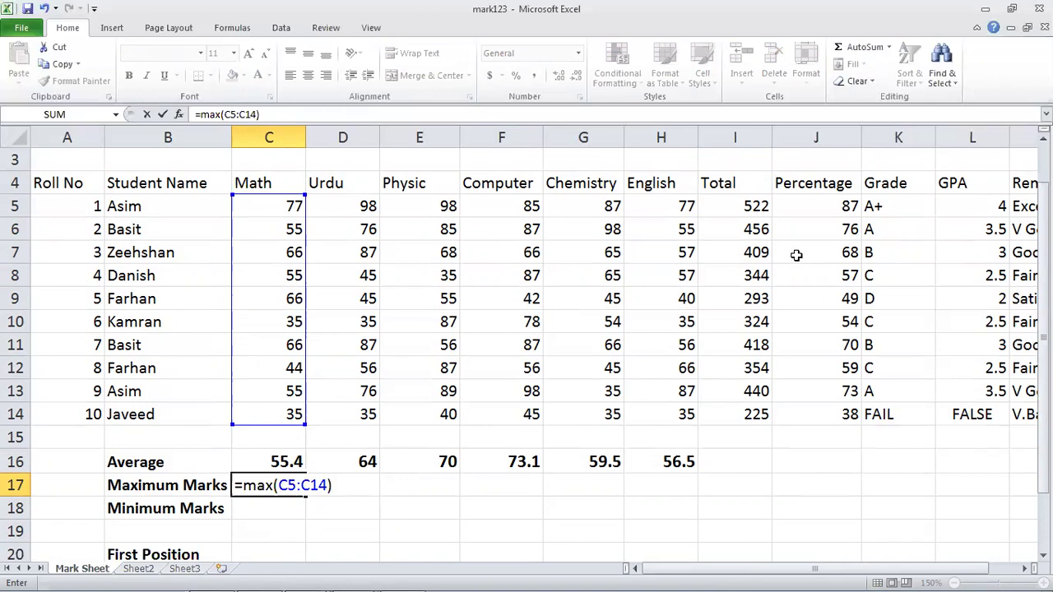
{"action": "key", "text": "Return"}
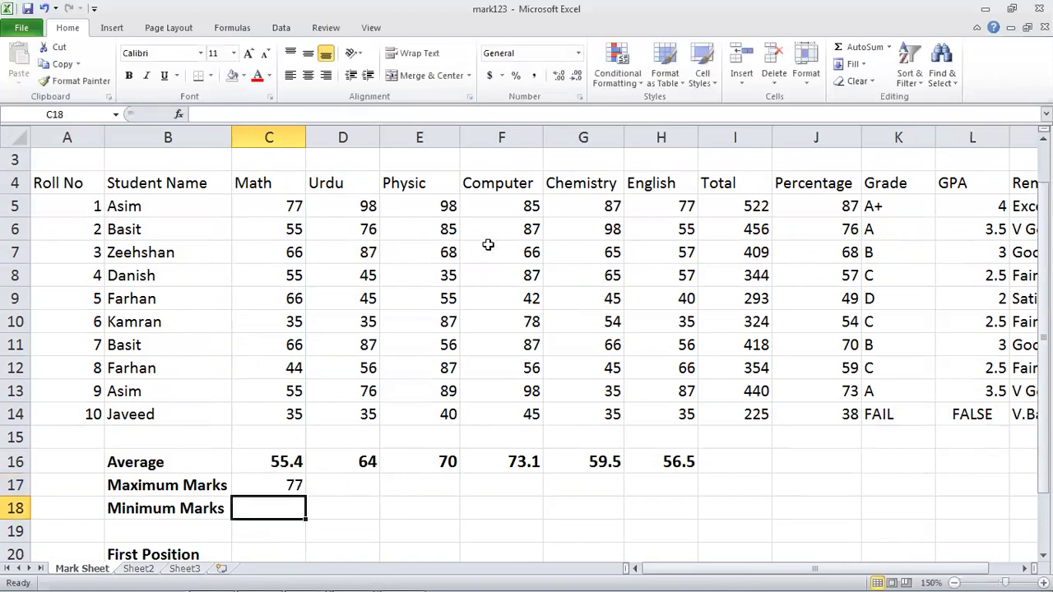
- Change the Math mark of roll number 5 in C9 to 85
{"action": "left_click", "coordinate": [259, 304]}
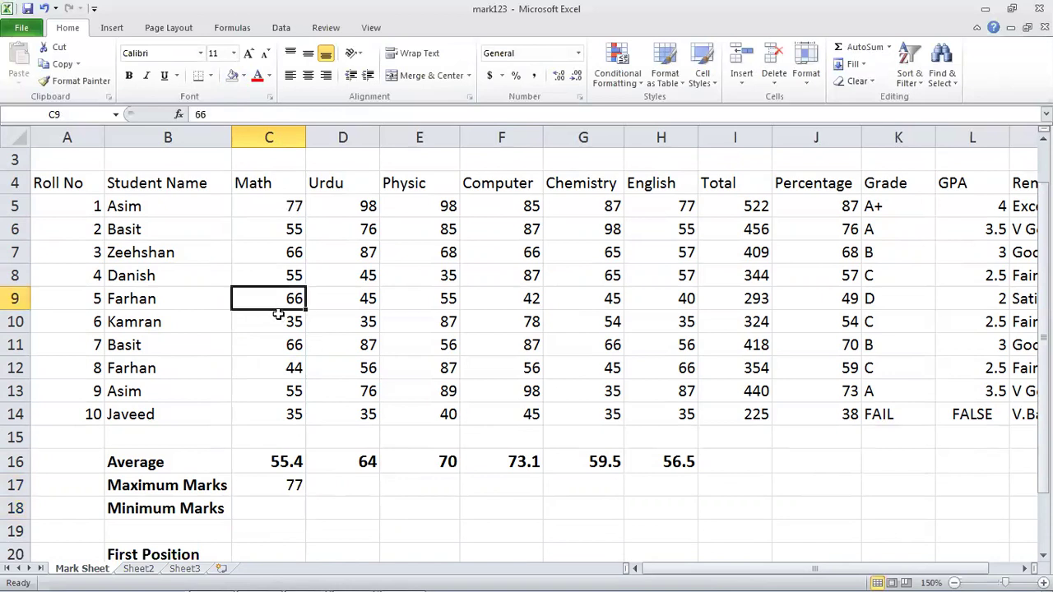
{"action": "type", "text": "85"}
{"action": "key", "text": "Return"}
- Copy the maximum marks formula from C17 across the remaining subjects to H17
{"action": "key", "text": "Down"}
{"action": "key", "text": "Down"}
{"action": "key", "text": "Down"}
{"action": "key", "text": "Down"}
{"action": "key", "text": "Down"}
{"action": "key", "text": "Down"}
{"action": "key", "text": "Down"}
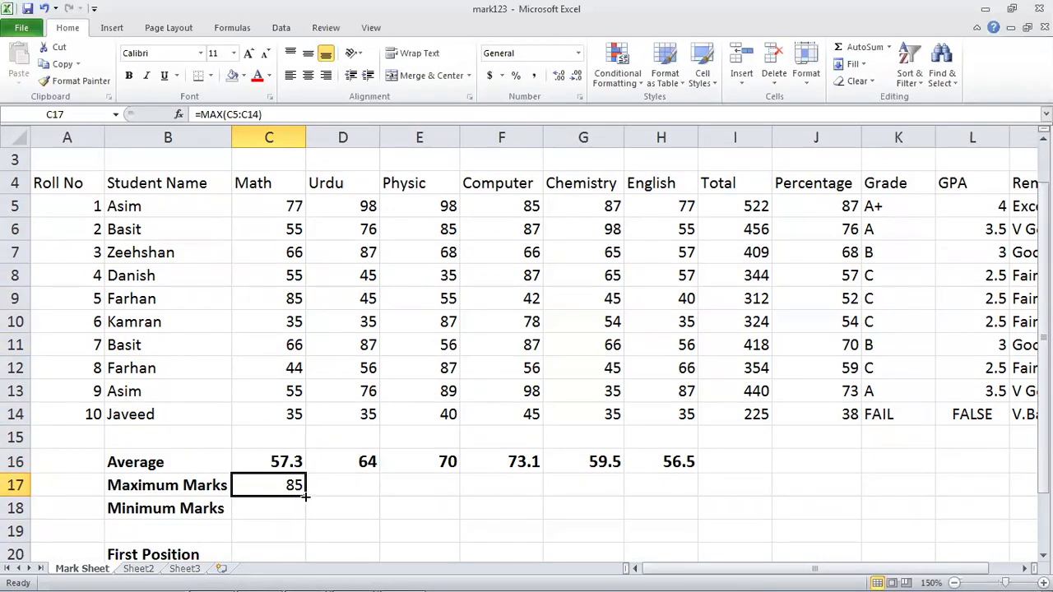
{"action": "left_click_drag", "start_coordinate": [305, 494], "coordinate": [677, 516]}
{"action": "left_click", "coordinate": [677, 515]}
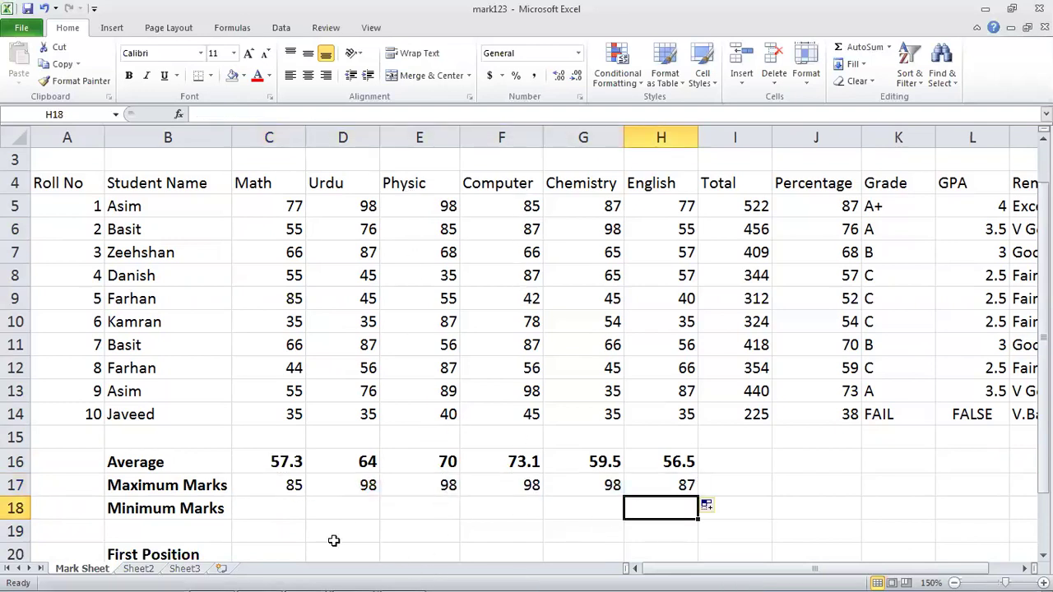
- Calculate the minimum Math mark in C18 with =MIN(C5:C14) and copy the formula across to H18
{"action": "left_click", "coordinate": [295, 510]}
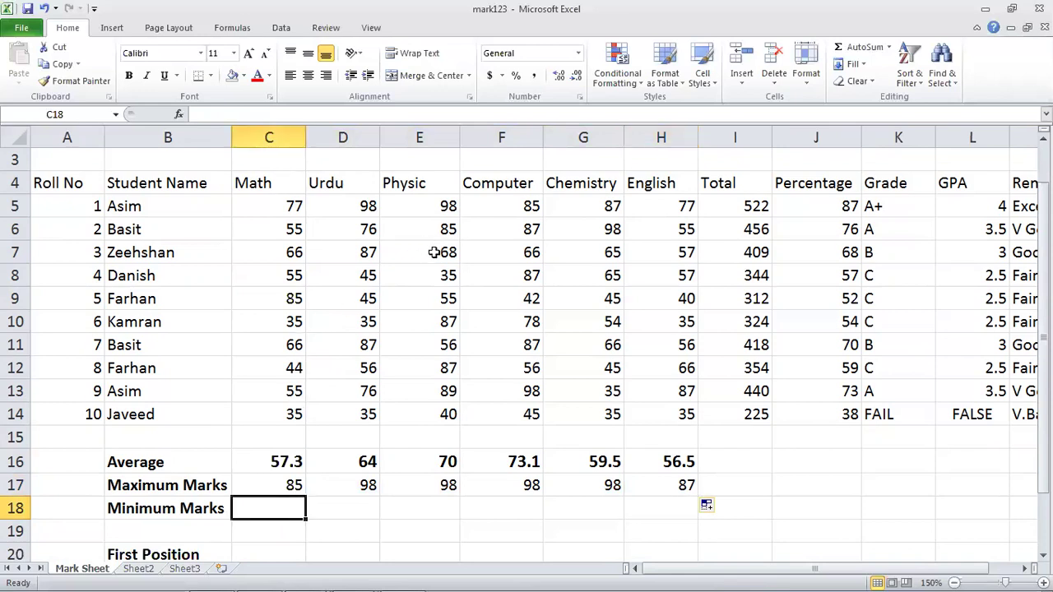
{"action": "type", "text": "=min"}
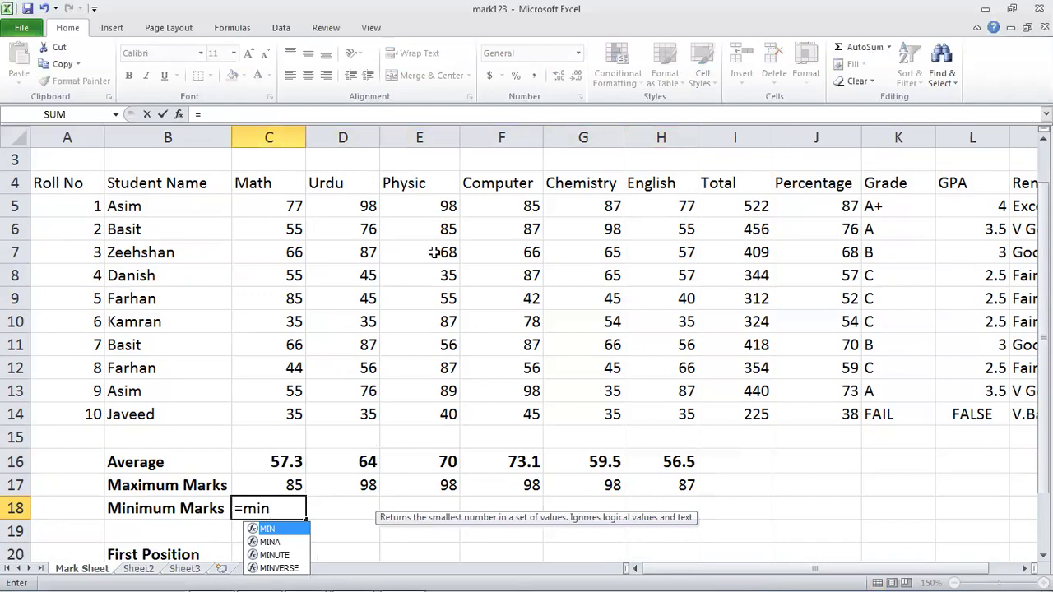
{"action": "type", "text": "("}
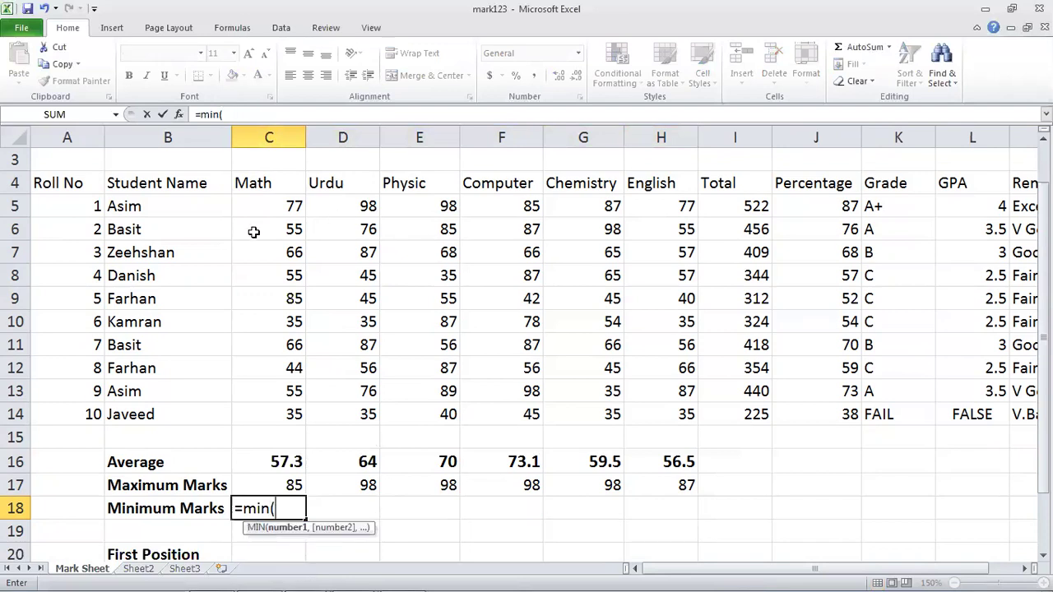
{"action": "left_click_drag", "start_coordinate": [261, 206], "coordinate": [268, 411]}
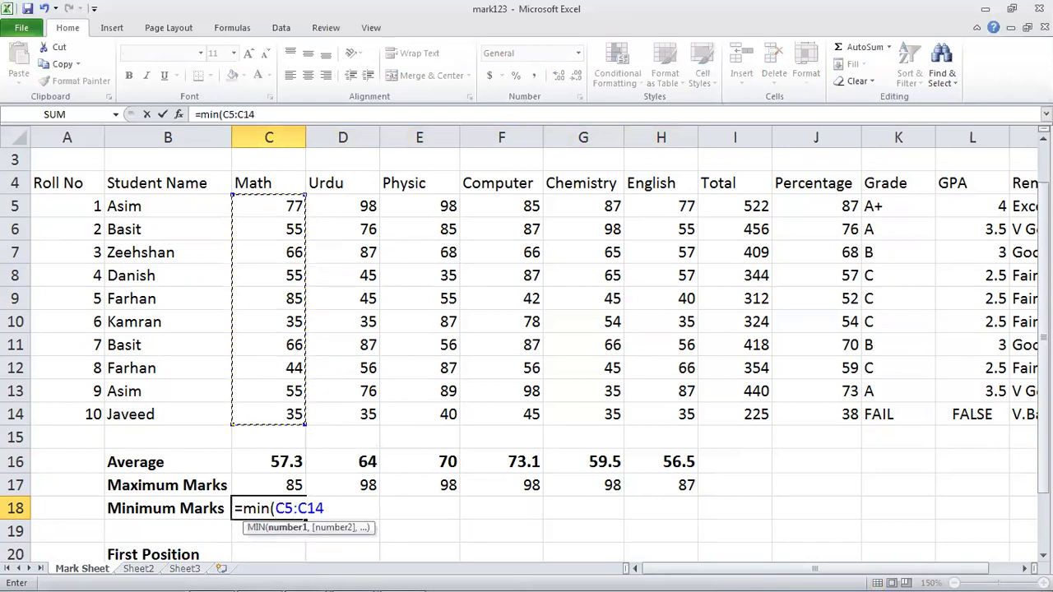
{"action": "type", "text": ")"}
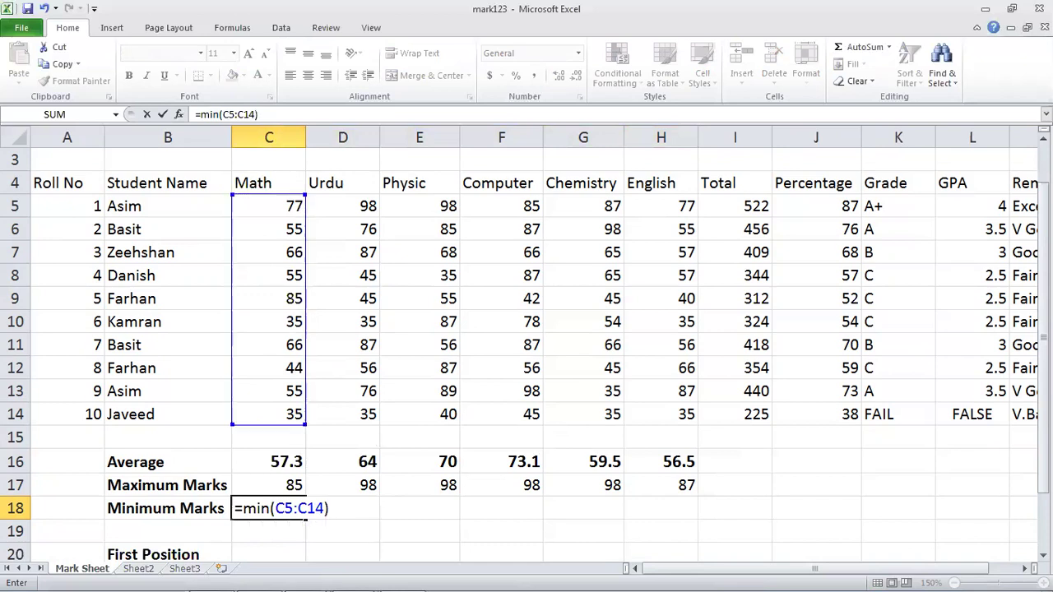
{"action": "key", "text": "Return"}
{"action": "key", "text": "Up"}
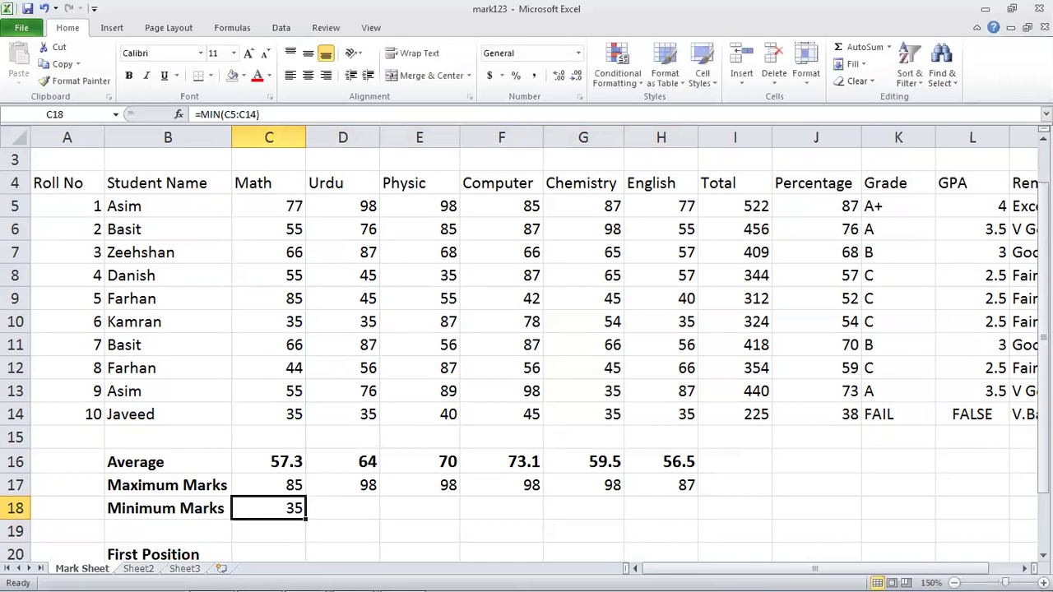
{"action": "left_click_drag", "start_coordinate": [304, 519], "coordinate": [672, 524]}
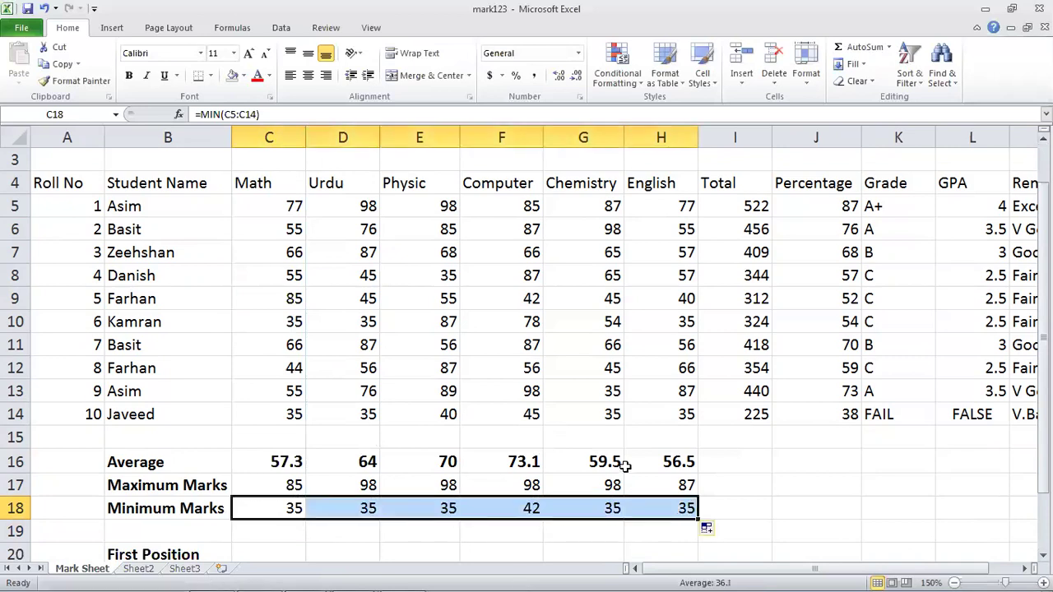
- Change roll number 8's Urdu mark in D12 to 34 and Physic mark in E12 to 31
{"action": "left_click", "coordinate": [629, 488]}
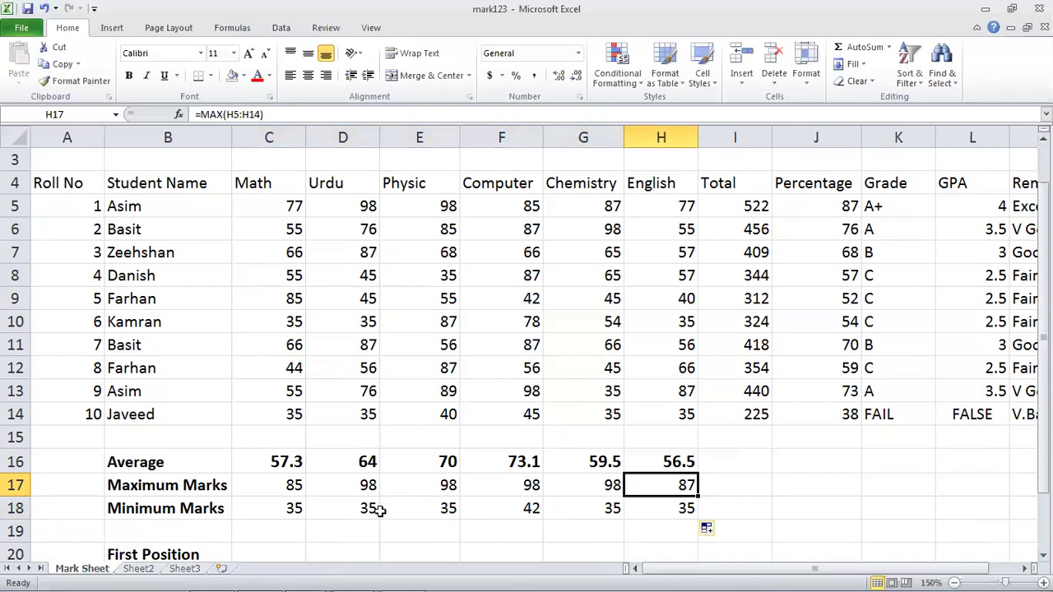
{"action": "left_click", "coordinate": [347, 369]}
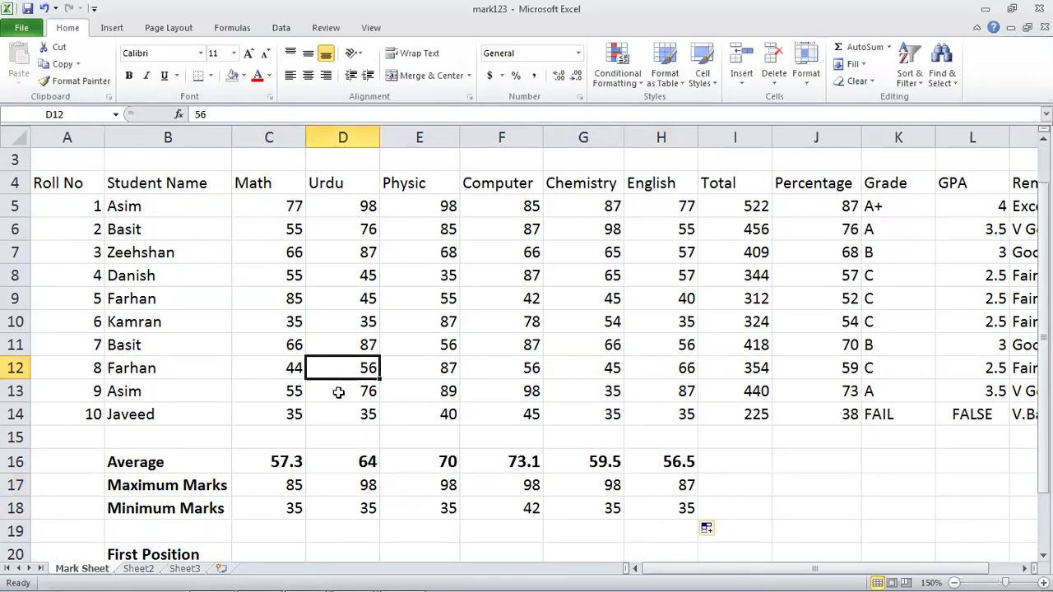
{"action": "type", "text": "34"}
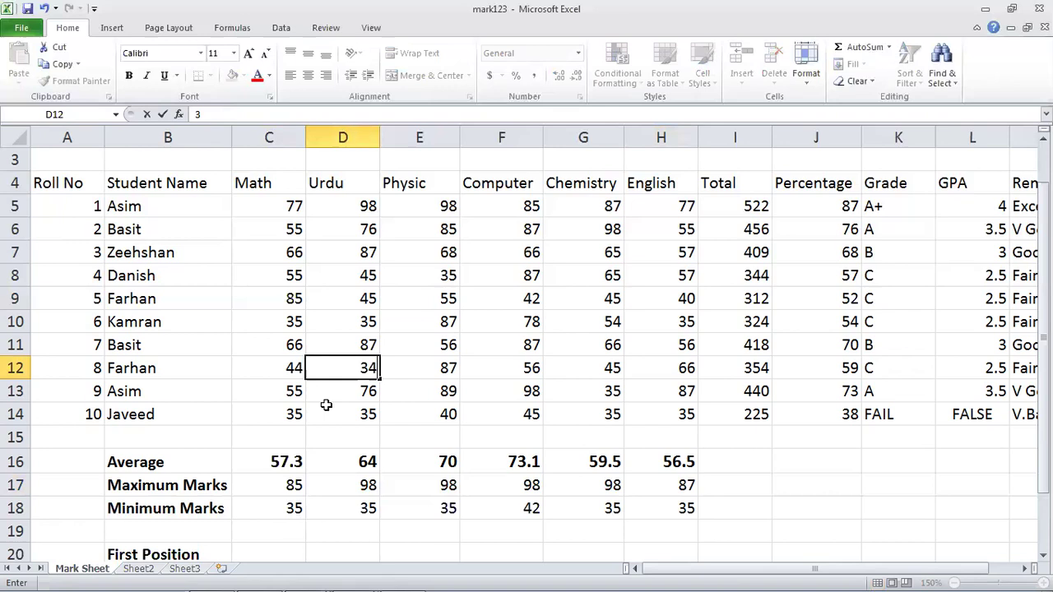
{"action": "key", "text": "Return"}
{"action": "key", "text": "Up"}
{"action": "key", "text": "Right"}
{"action": "type", "text": "31"}
{"action": "key", "text": "Return"}
- Change the English mark of roll number 8 in H12 to 41
{"action": "key", "text": "Up"}
{"action": "key", "text": "Right"}
{"action": "key", "text": "Right"}
{"action": "key", "text": "Left"}
{"action": "key", "text": "Right"}
{"action": "key", "text": "Right"}
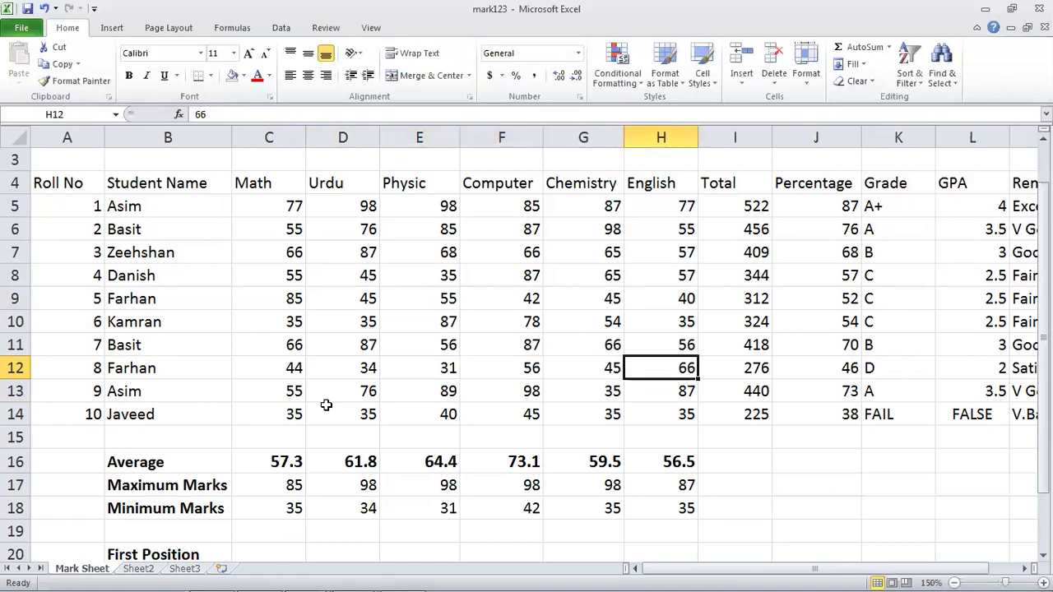
{"action": "type", "text": "41"}
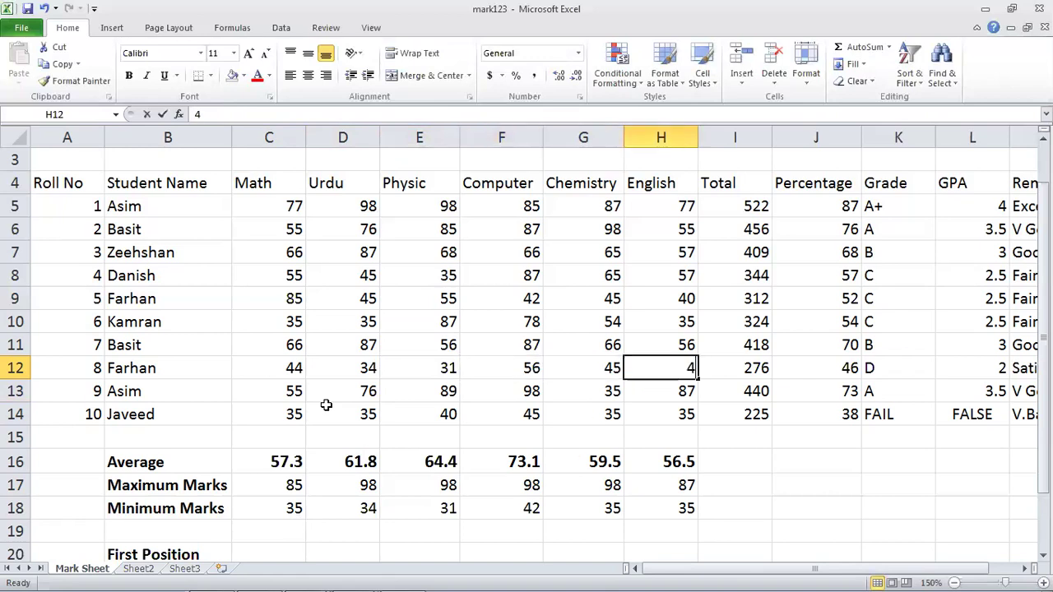
{"action": "key", "text": "Return"}
- Change the English mark of roll number 6 in H10 to 55
{"action": "key", "text": "Up"}
{"action": "key", "text": "Up"}
{"action": "key", "text": "Up"}
{"action": "key", "text": "Up"}
{"action": "key", "text": "Down"}
{"action": "type", "text": "55"}
{"action": "key", "text": "Return"}
- Change the English mark of roll number 10 in H14 to 40
{"action": "key", "text": "Down"}
{"action": "key", "text": "Down"}
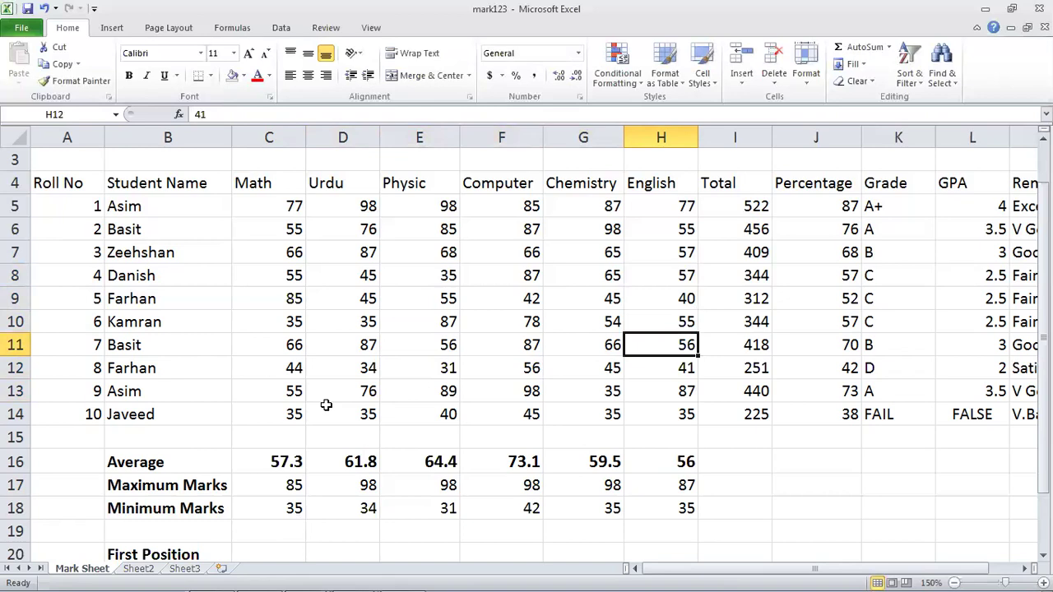
{"action": "key", "text": "Down"}
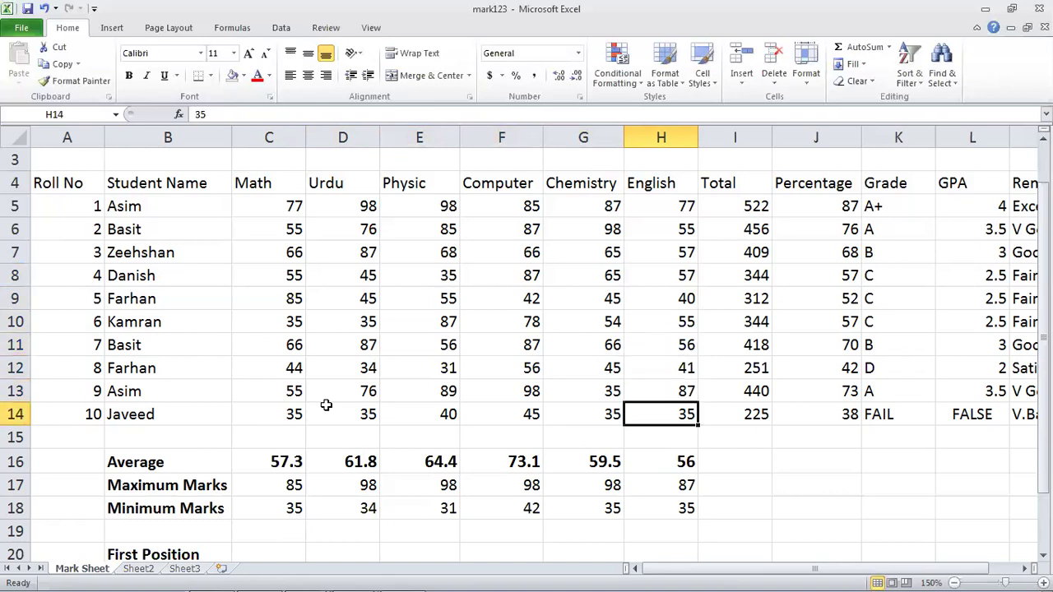
{"action": "type", "text": "40"}
{"action": "key", "text": "Return"}
{"action": "key", "text": "Up"}
{"action": "key", "text": "Up"}
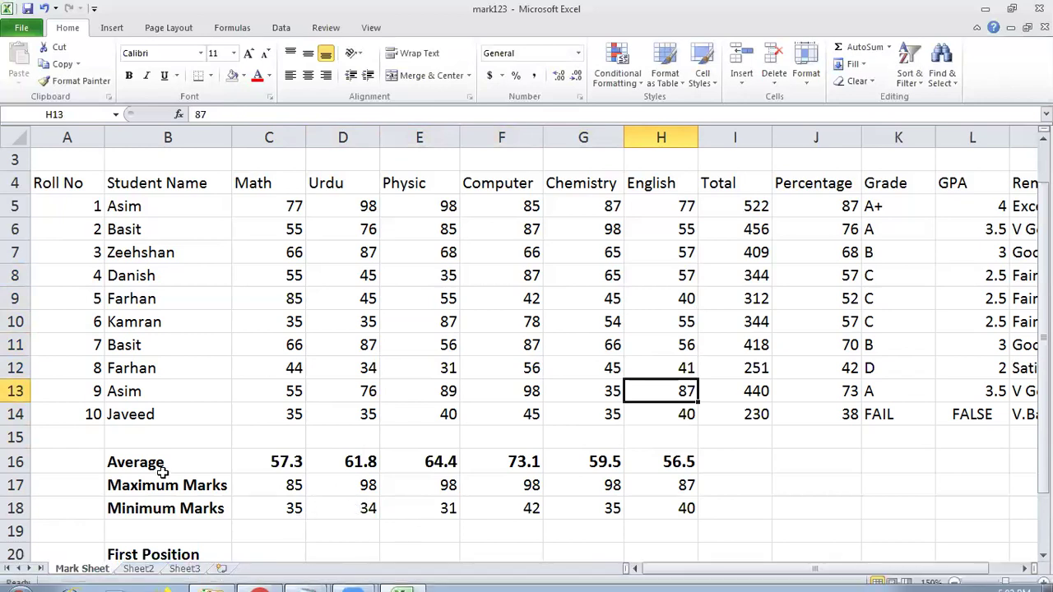
- Review the average, maximum and minimum marks rows, the result columns and the position rows below them
{"action": "left_click_drag", "start_coordinate": [131, 461], "coordinate": [658, 489]}
{"action": "left_click", "coordinate": [189, 491]}
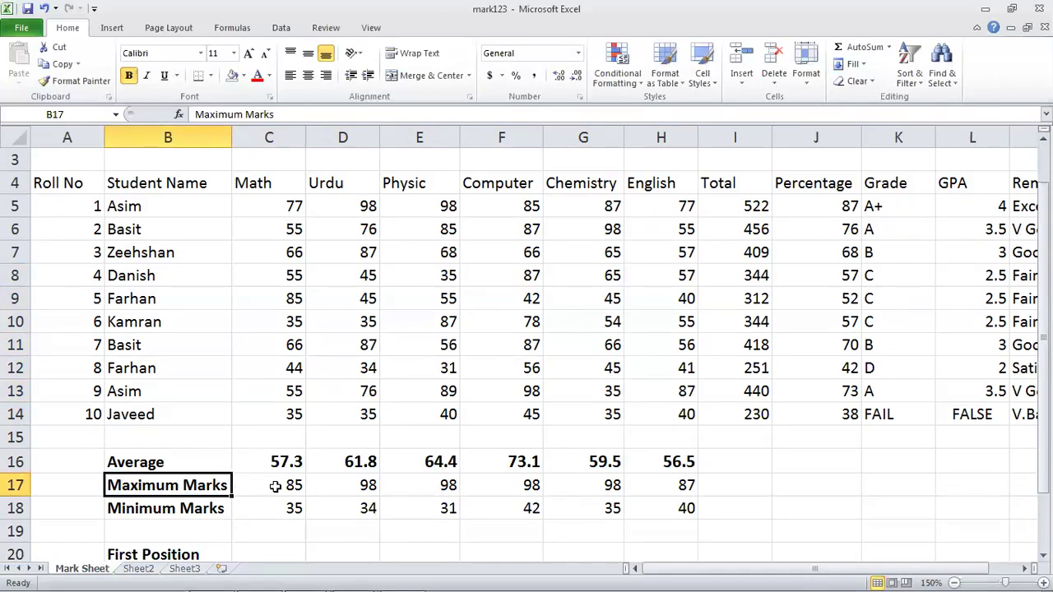
{"action": "left_click", "coordinate": [194, 510]}
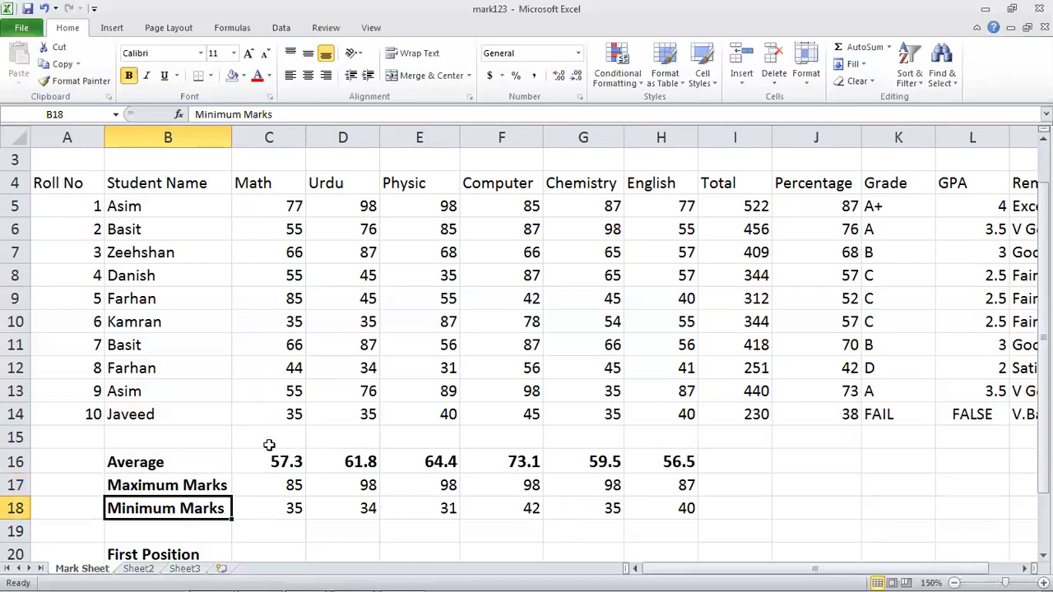
{"action": "scroll", "coordinate": [284, 498], "scroll_direction": "down", "scroll_amount": 1}
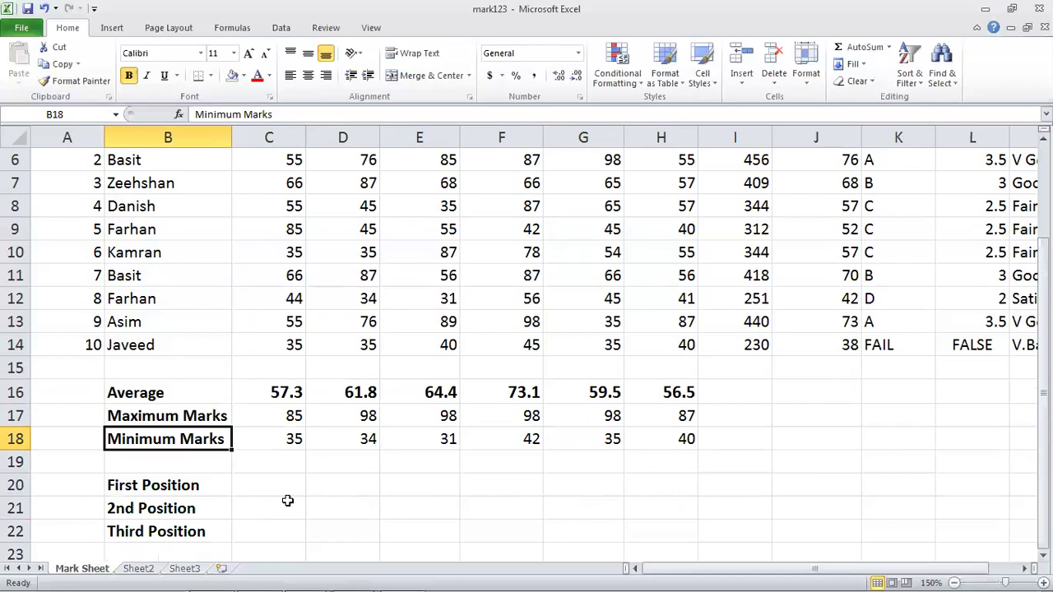
{"action": "left_click", "coordinate": [269, 484]}
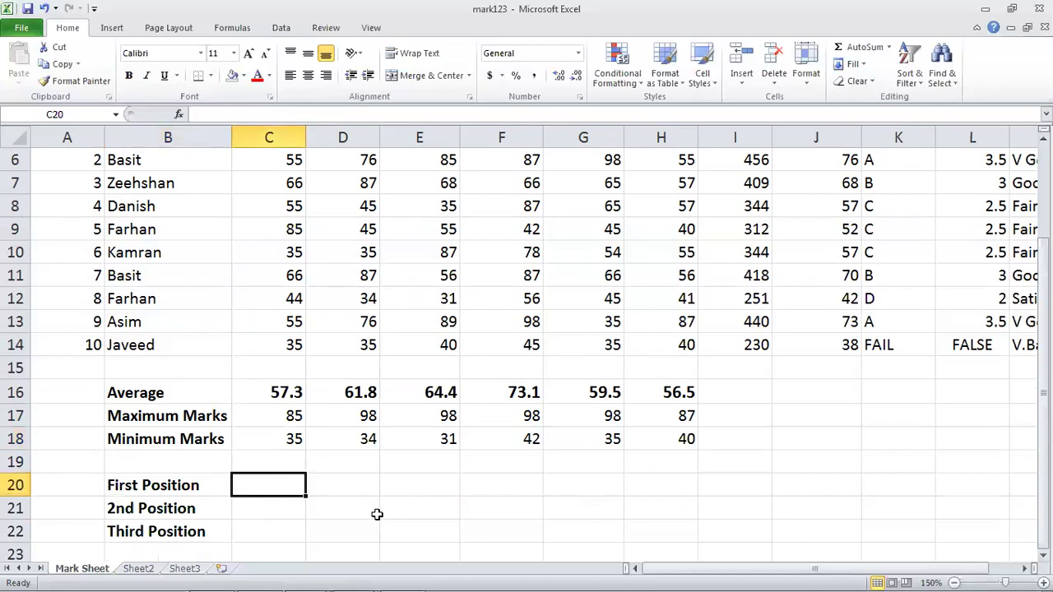
{"action": "scroll", "coordinate": [376, 514], "scroll_direction": "up", "scroll_amount": 1}
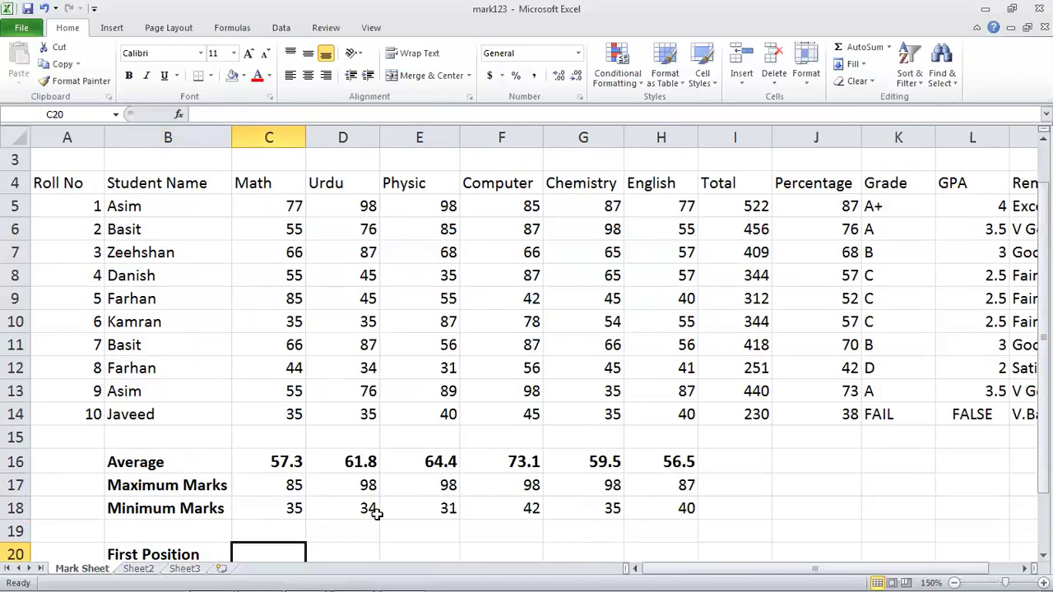
{"action": "left_click", "coordinate": [1024, 569]}
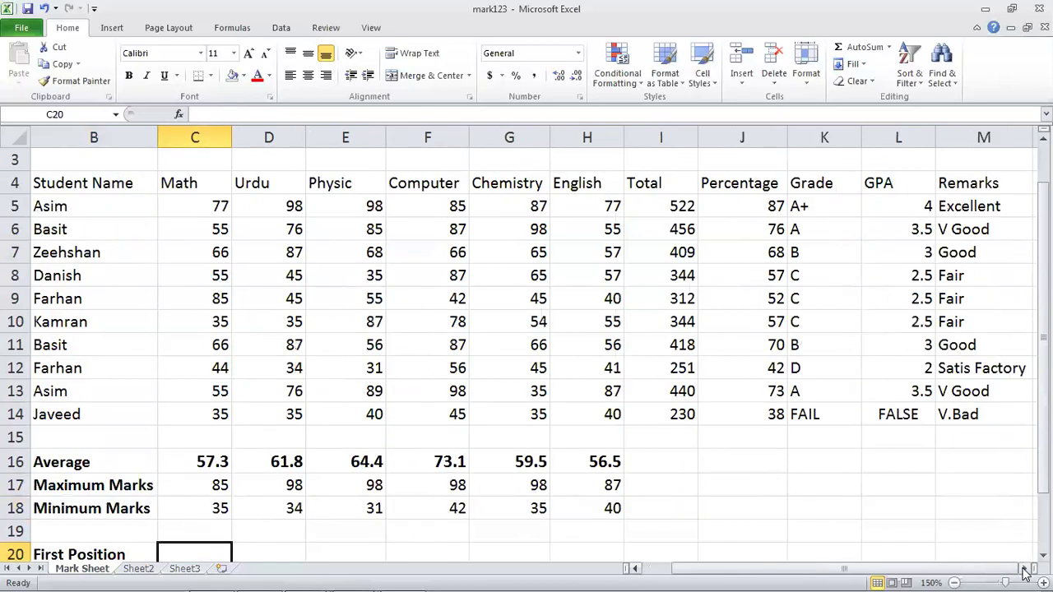
{"action": "scroll", "coordinate": [863, 560], "scroll_direction": "down", "scroll_amount": 1}
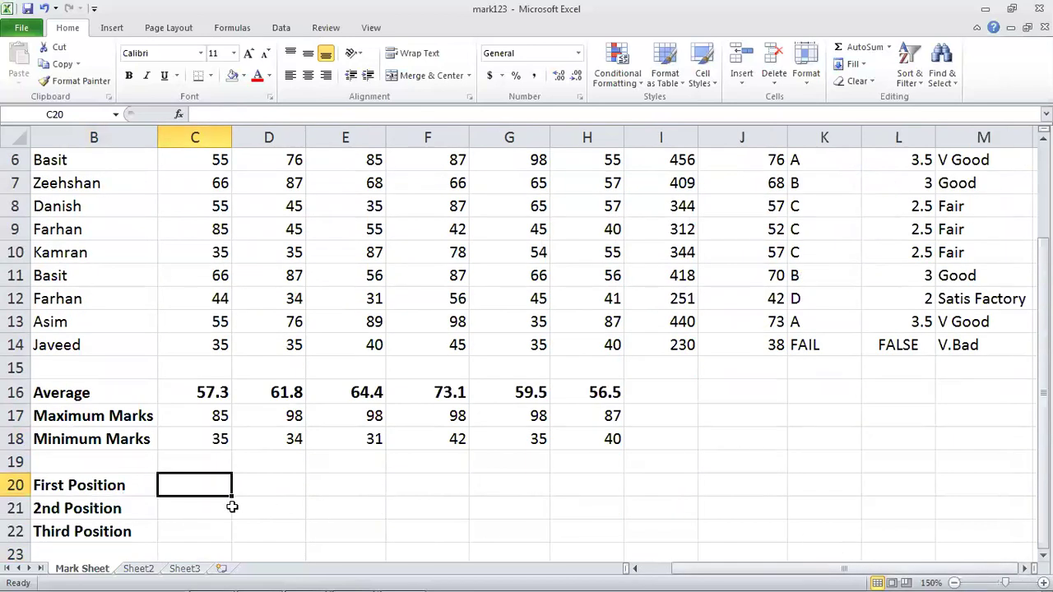
{"action": "left_click", "coordinate": [189, 437]}
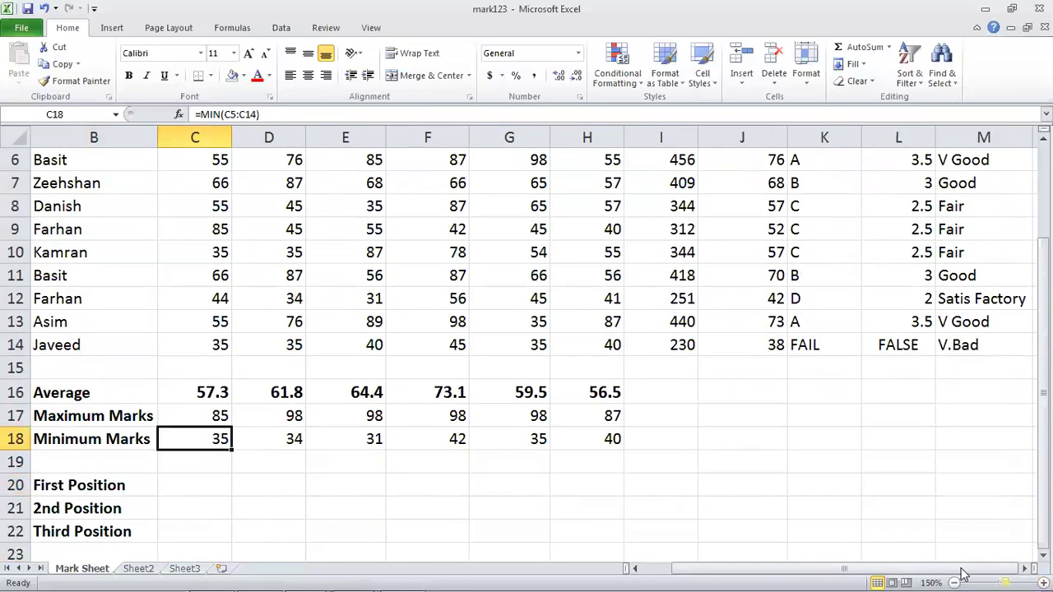
- Calculate the first position percentage in C20 with the formula =LARGE(J5:J14,1)
{"action": "left_click", "coordinate": [953, 582]}
{"action": "left_click", "coordinate": [953, 583]}
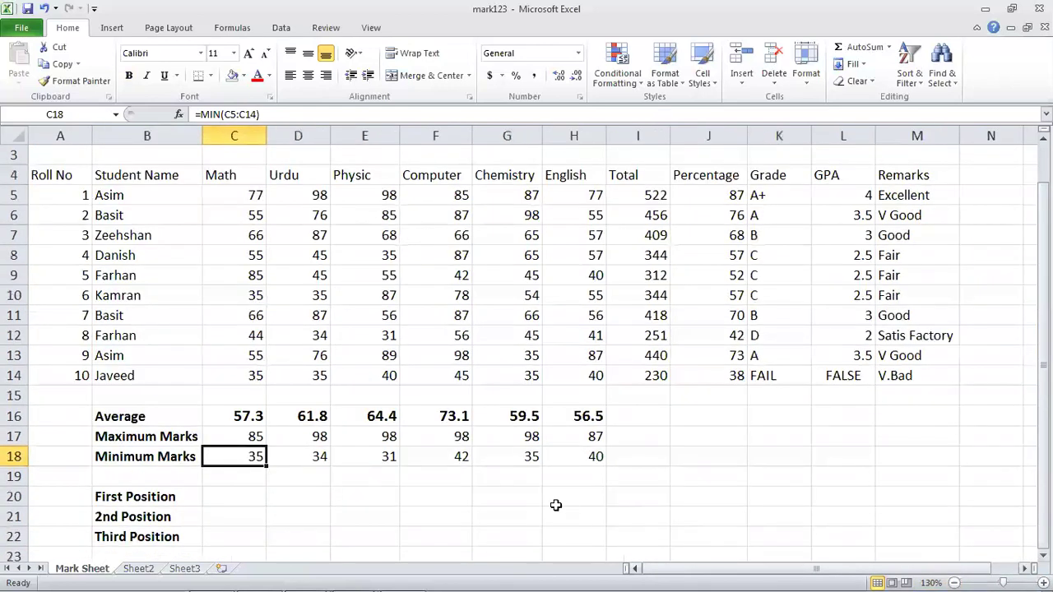
{"action": "left_click", "coordinate": [437, 494]}
{"action": "left_click", "coordinate": [240, 494]}
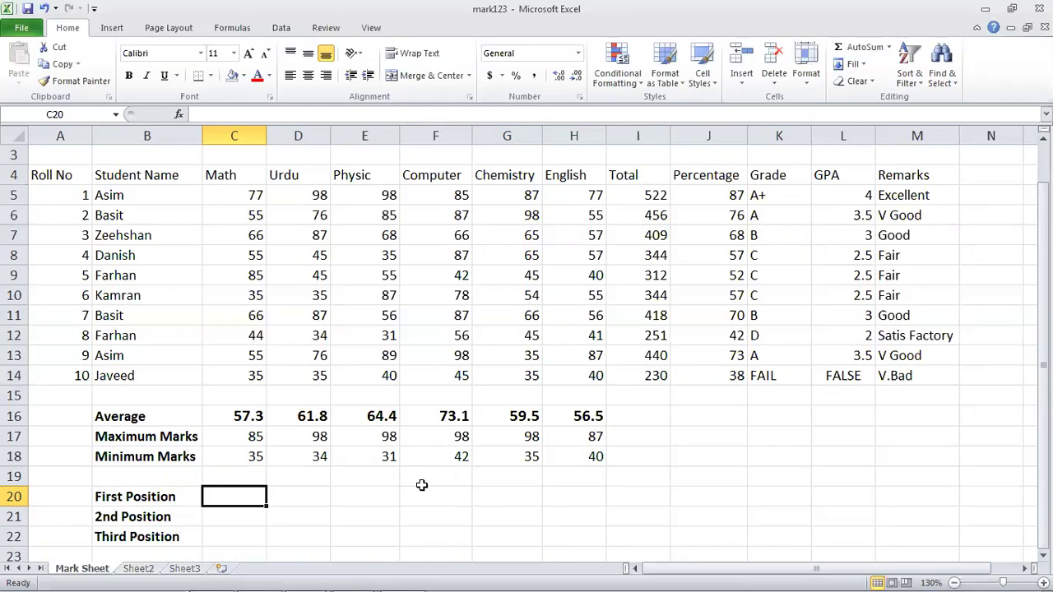
{"action": "type", "text": "="}
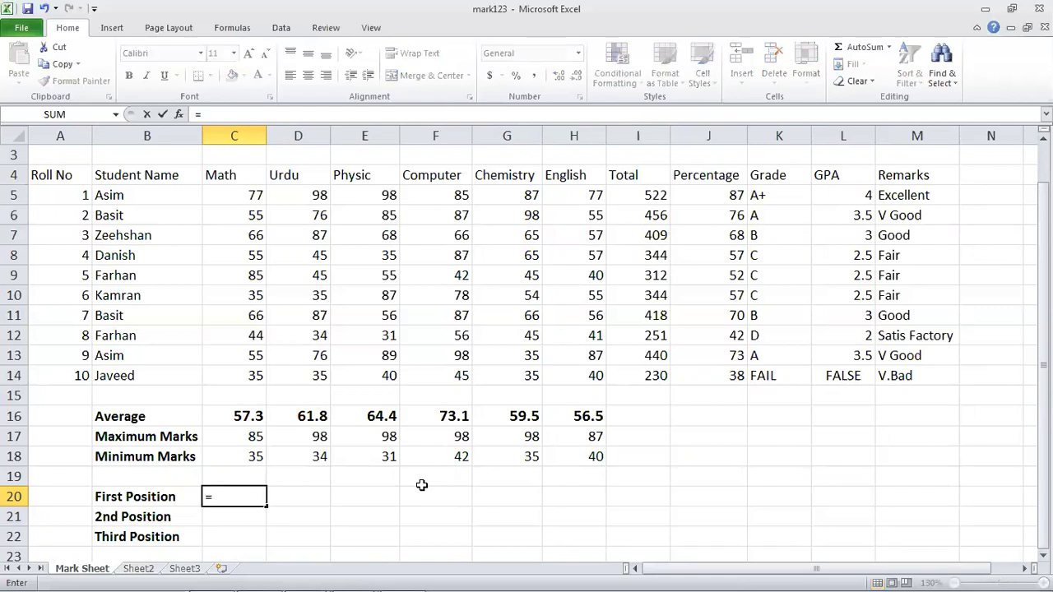
{"action": "type", "text": "large"}
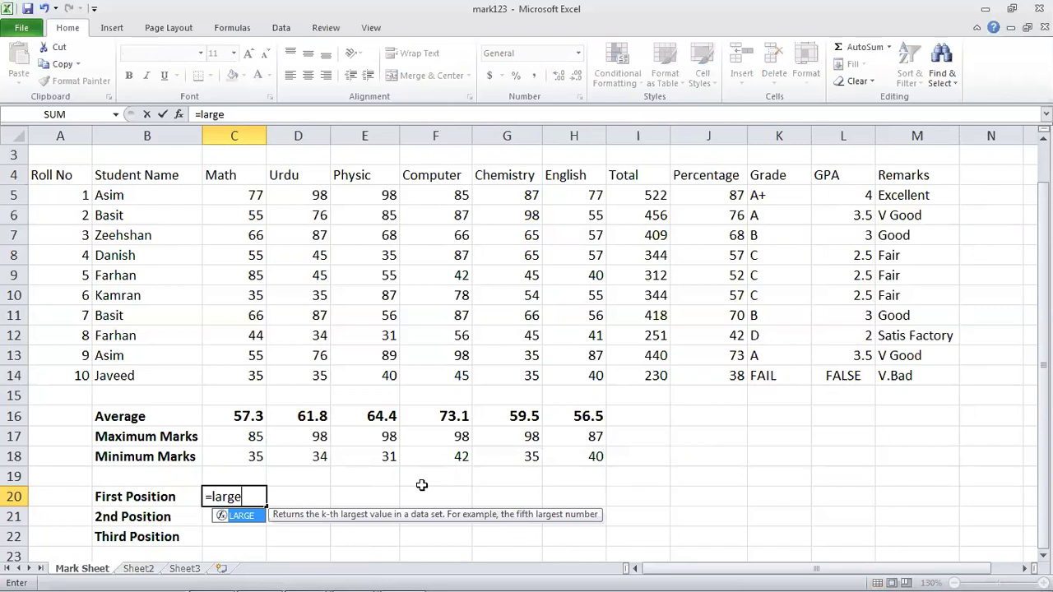
{"action": "type", "text": "("}
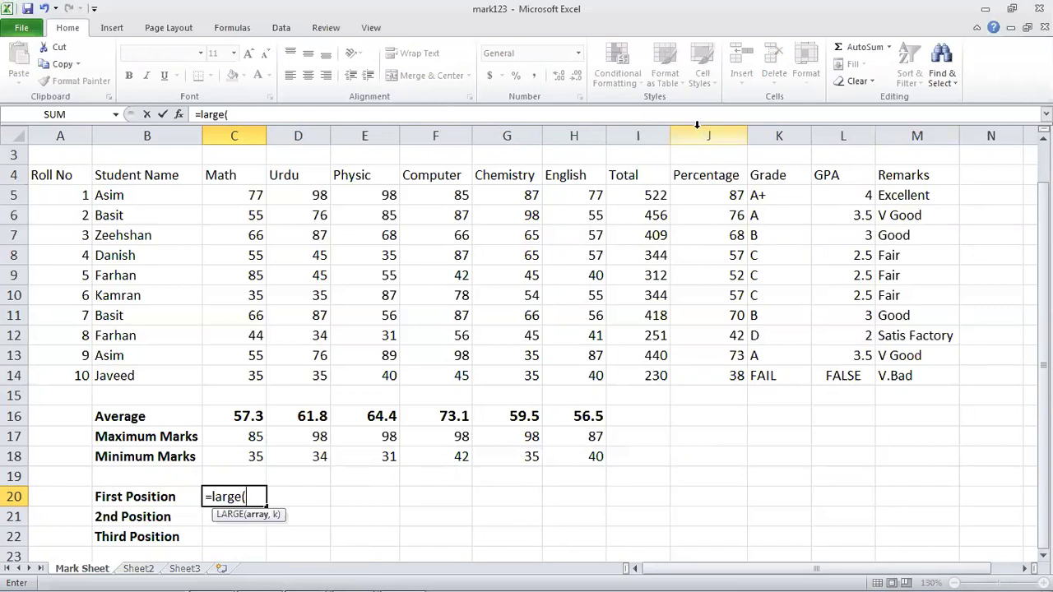
{"action": "left_click", "coordinate": [711, 197]}
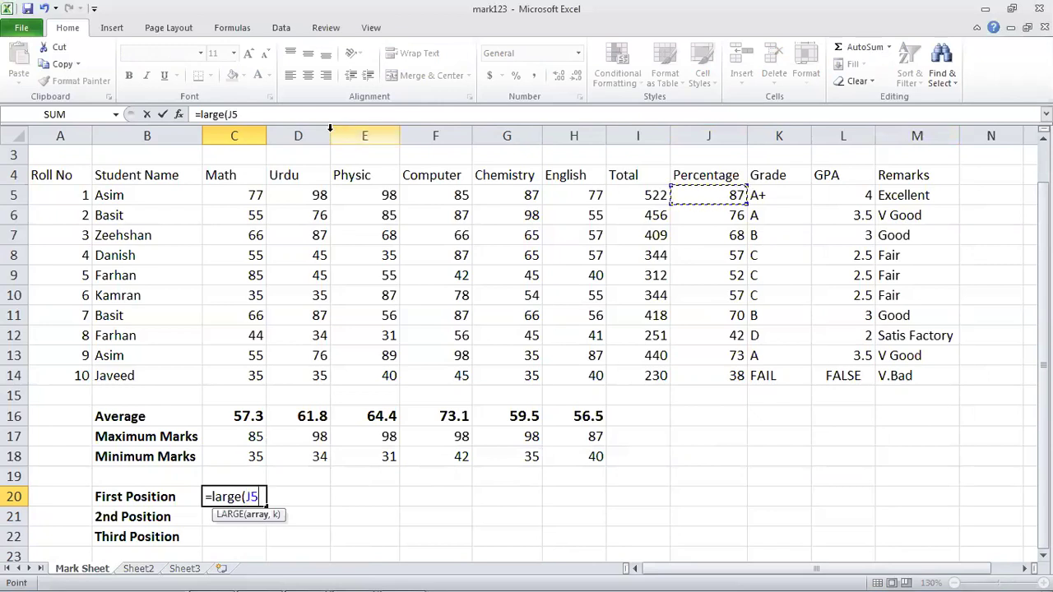
{"action": "left_click_drag", "start_coordinate": [702, 218], "coordinate": [720, 369]}
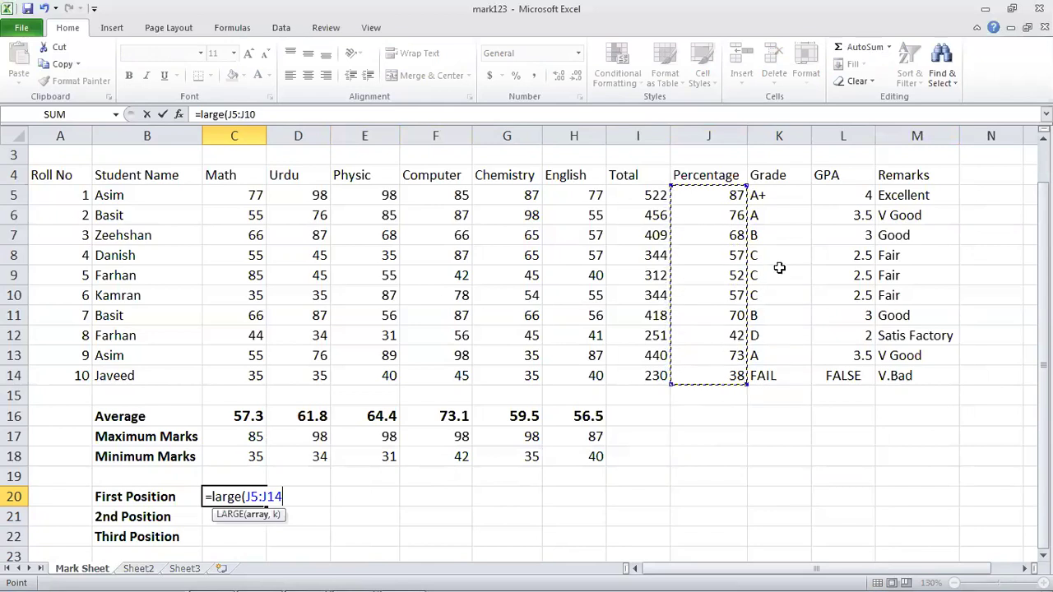
{"action": "type", "text": ",1"}
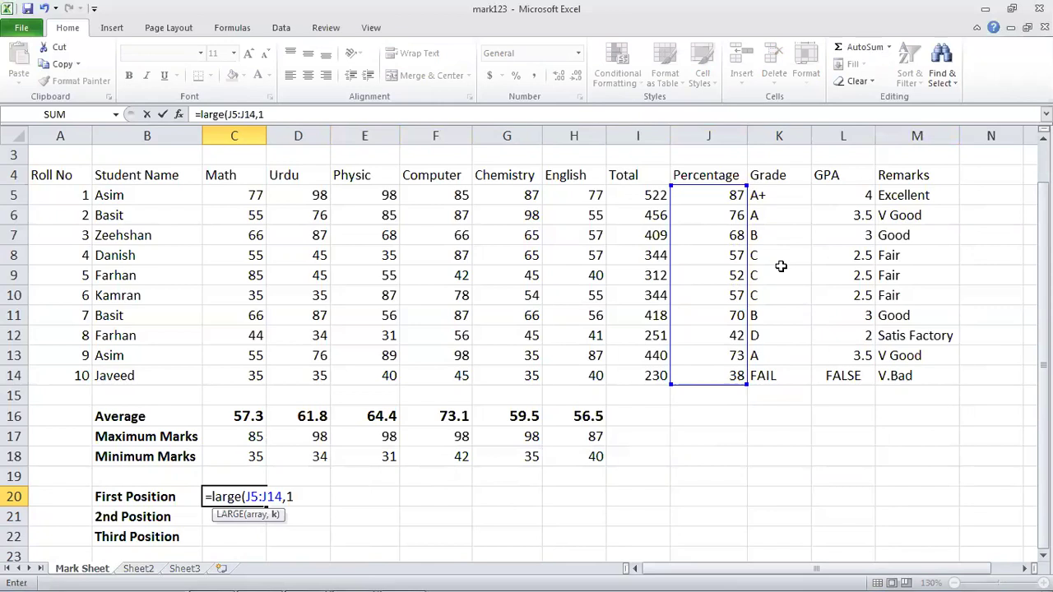
{"action": "type", "text": ")"}
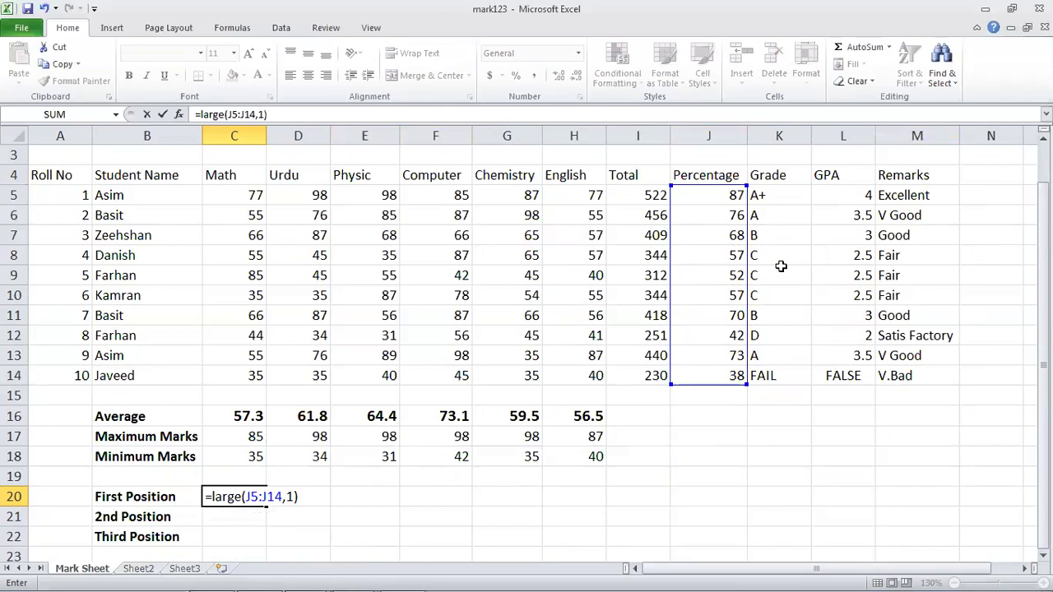
{"action": "key", "text": "Return"}
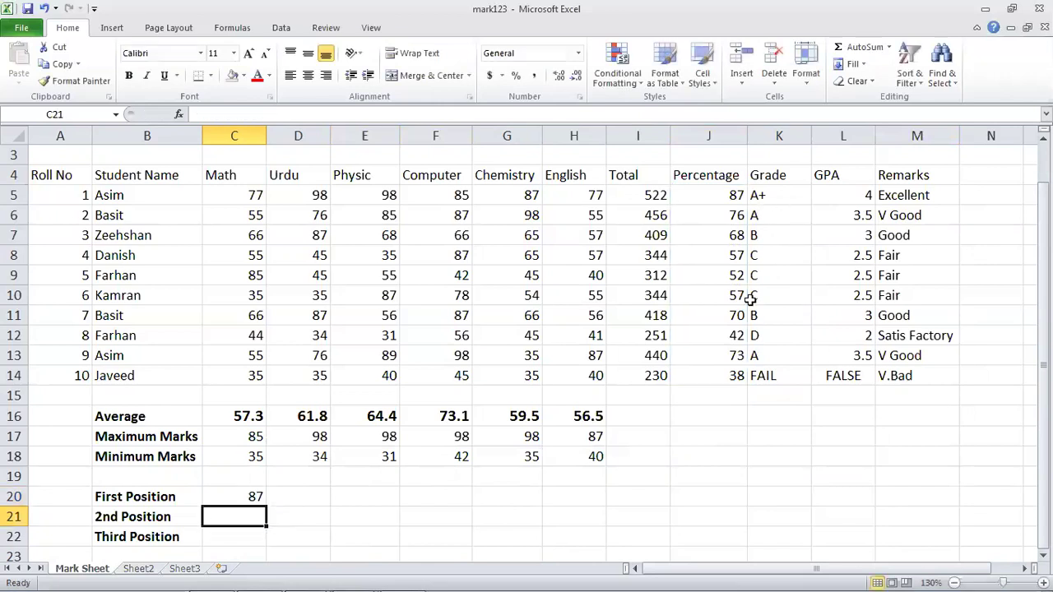
- Calculate the 2nd position percentage in C21 with the formula =LARGE(J5:J14,2)
{"action": "key", "text": "Up"}
{"action": "key", "text": "Down"}
{"action": "type", "text": "="}
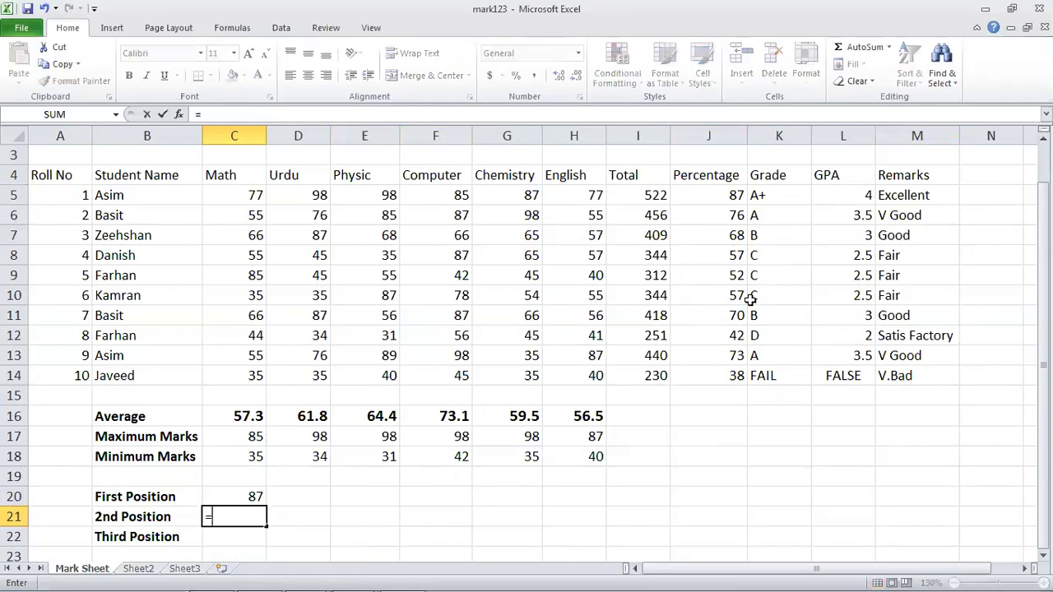
{"action": "type", "text": "large("}
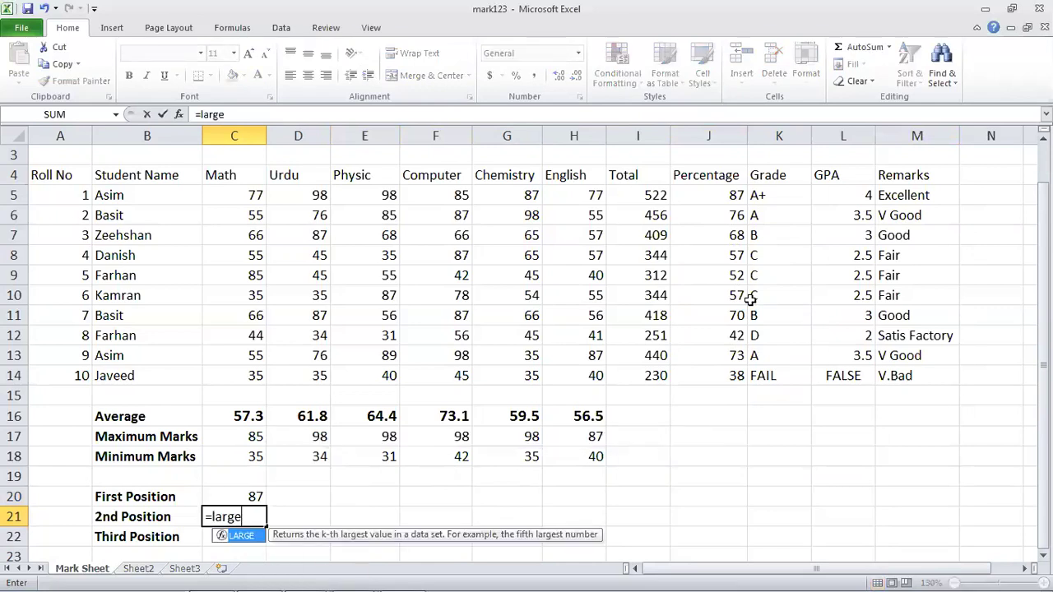
{"action": "left_click", "coordinate": [714, 193]}
{"action": "left_click_drag", "start_coordinate": [714, 194], "coordinate": [715, 375]}
{"action": "type", "text": ",2)"}
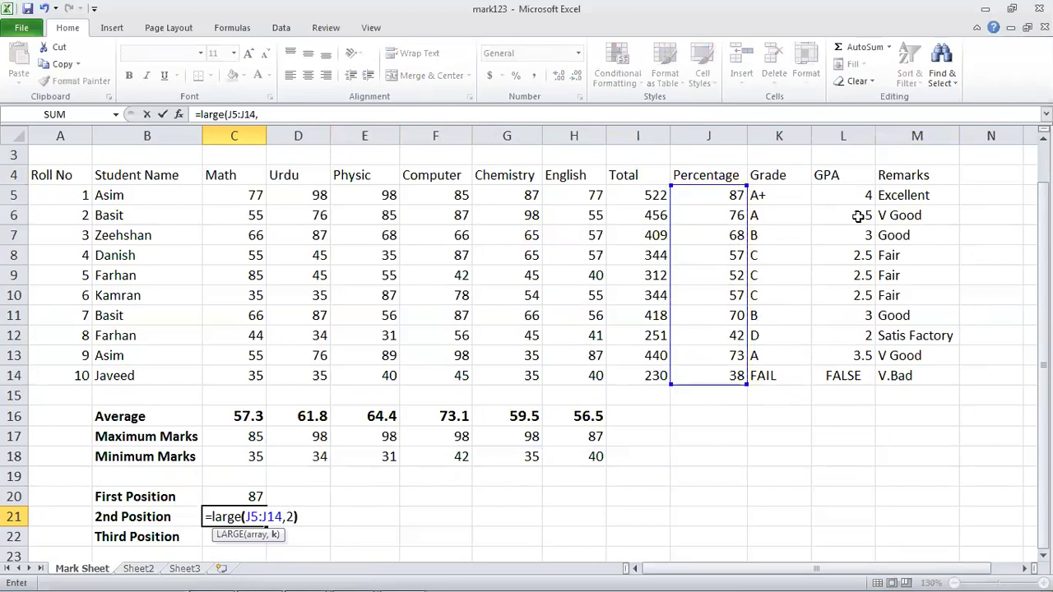
{"action": "key", "text": "Return"}
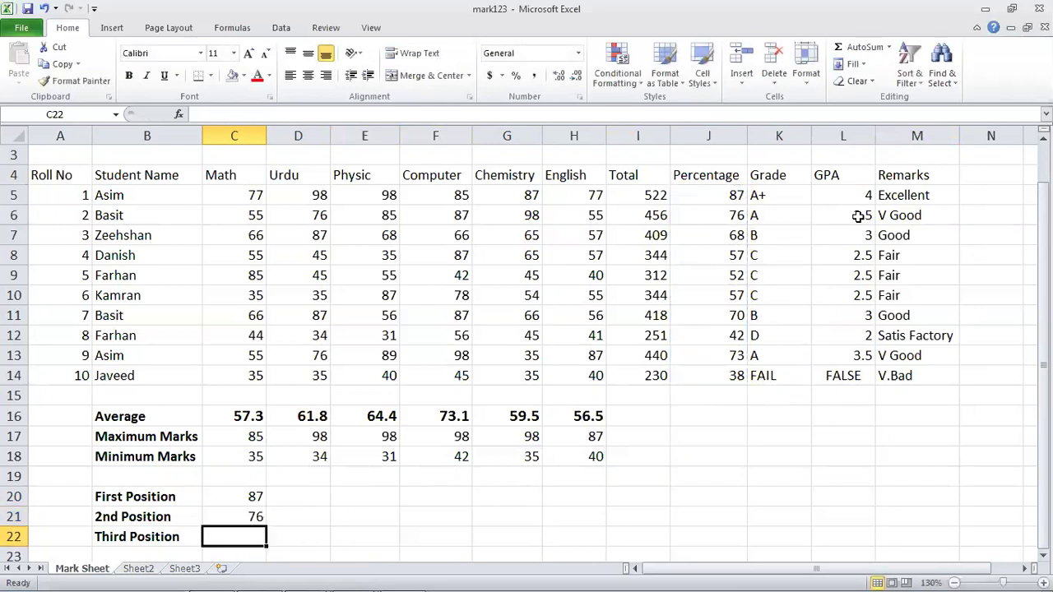
- Calculate the third position percentage in C22 with the formula =LARGE(J5:J14,3)
{"action": "type", "text": "=large("}
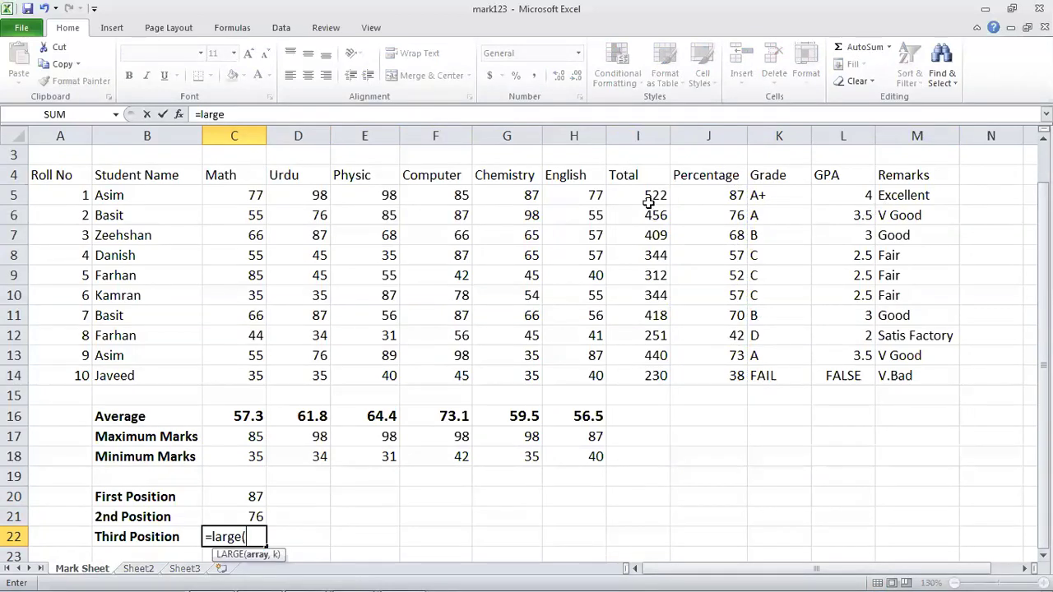
{"action": "left_click_drag", "start_coordinate": [697, 193], "coordinate": [728, 372]}
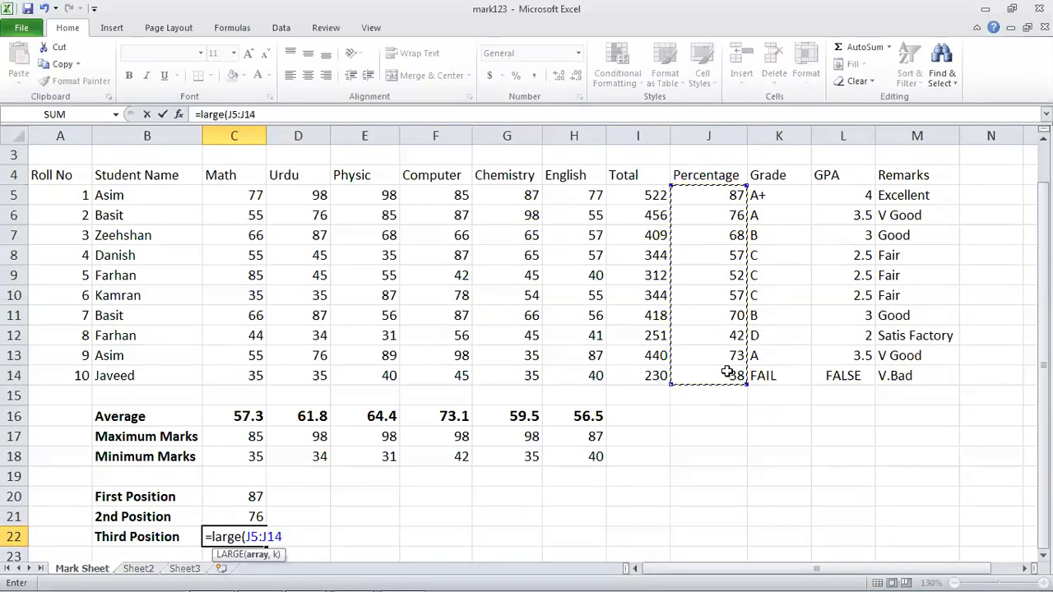
{"action": "type", "text": "/3"}
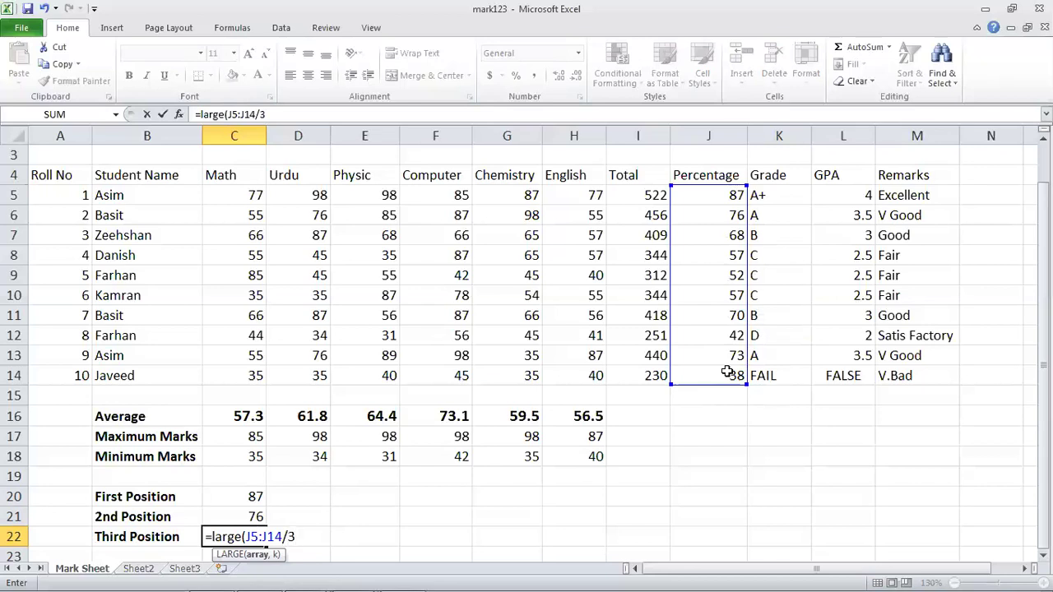
{"action": "key", "text": "Return"}
{"action": "key", "text": "Return"}
{"action": "key", "text": "Left"}
{"action": "key", "text": "Left"}
{"action": "key", "text": "Delete"}
{"action": "type", "text": ","}
{"action": "key", "text": "Return"}
{"action": "key", "text": "Up"}
{"action": "key", "text": "Up"}
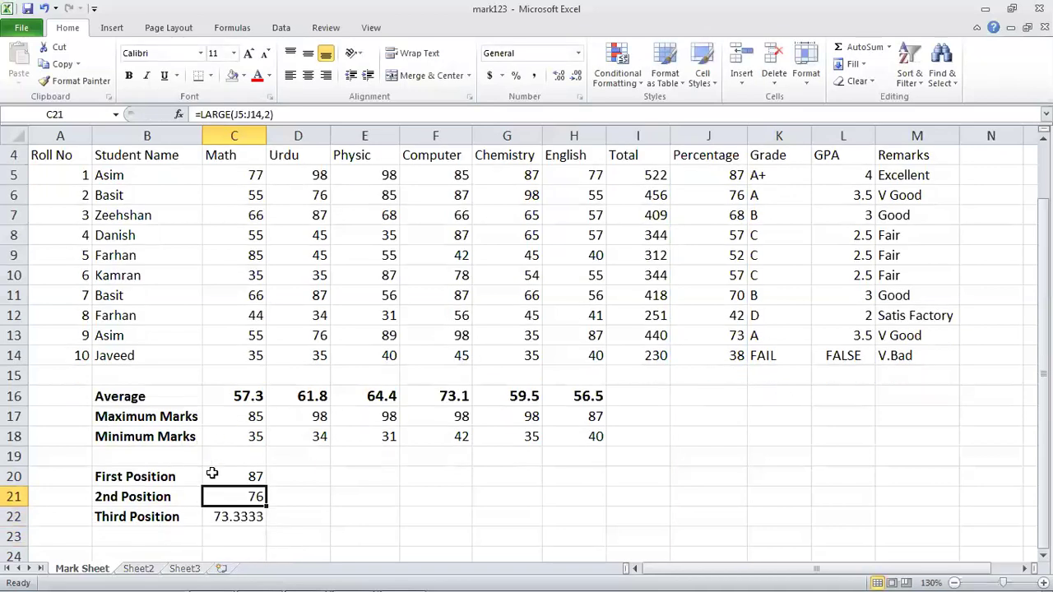
{"action": "left_click", "coordinate": [240, 475]}
{"action": "left_click", "coordinate": [434, 498]}
{"action": "scroll", "coordinate": [434, 500], "scroll_direction": "up", "scroll_amount": 1}
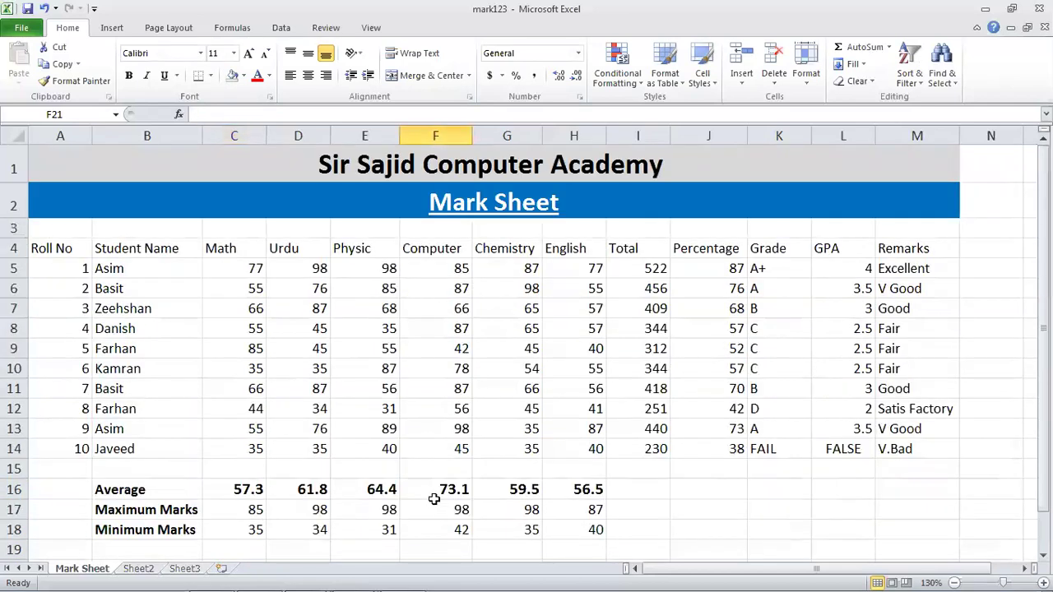
- Compare the first, second and third position values with the matching entries in the Percentage column
{"action": "scroll", "coordinate": [449, 456], "scroll_direction": "down", "scroll_amount": 1}
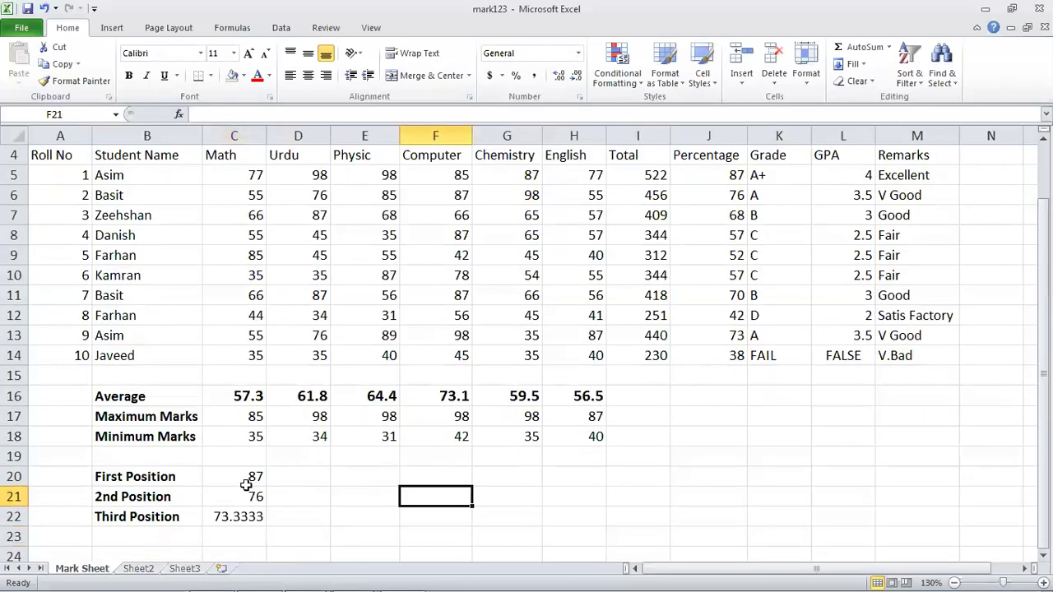
{"action": "left_click", "coordinate": [714, 190]}
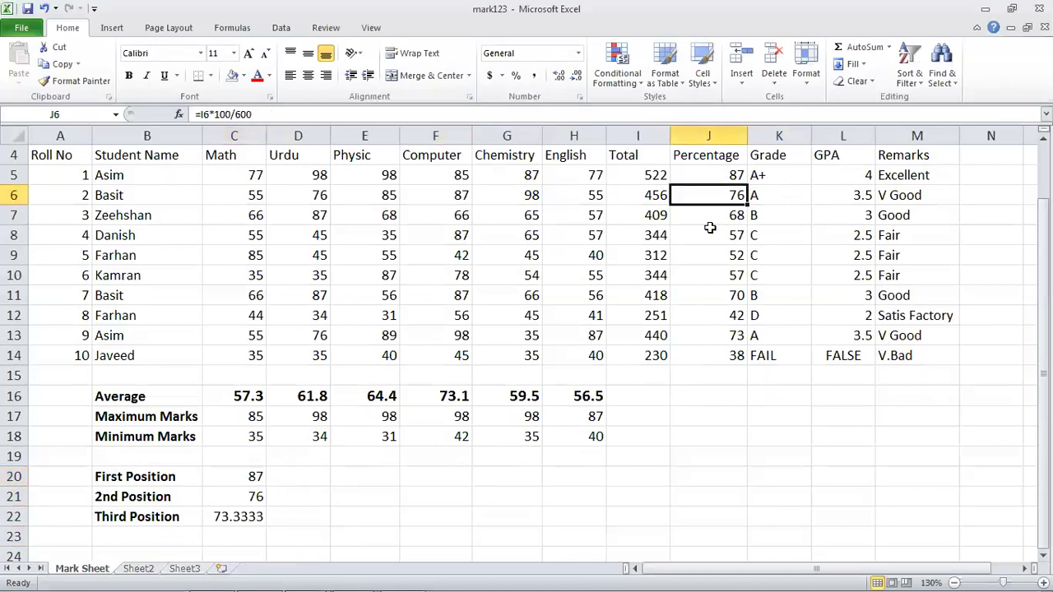
{"action": "left_click", "coordinate": [226, 517]}
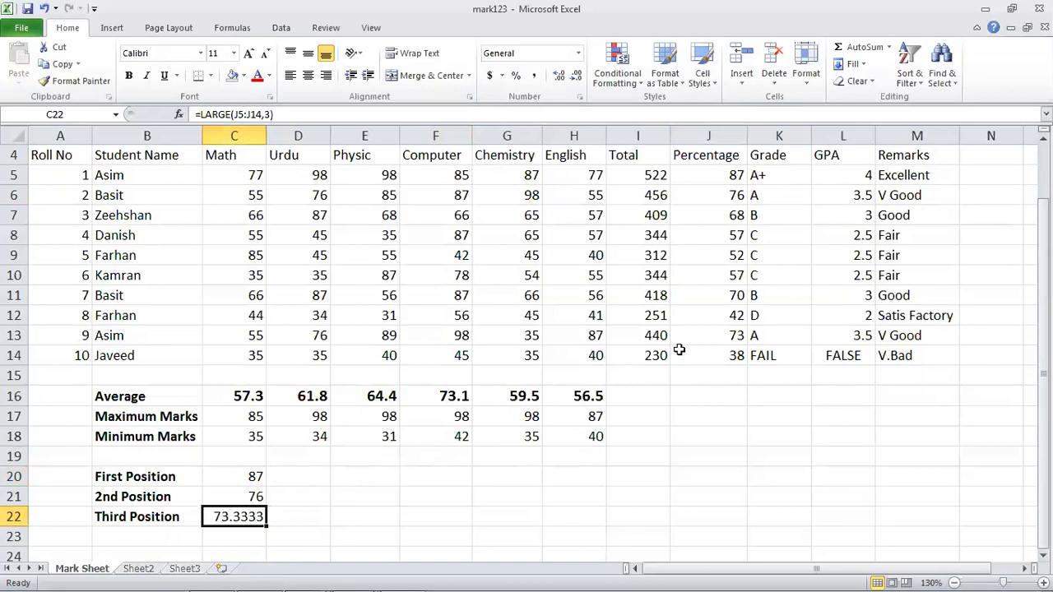
{"action": "left_click", "coordinate": [693, 340]}
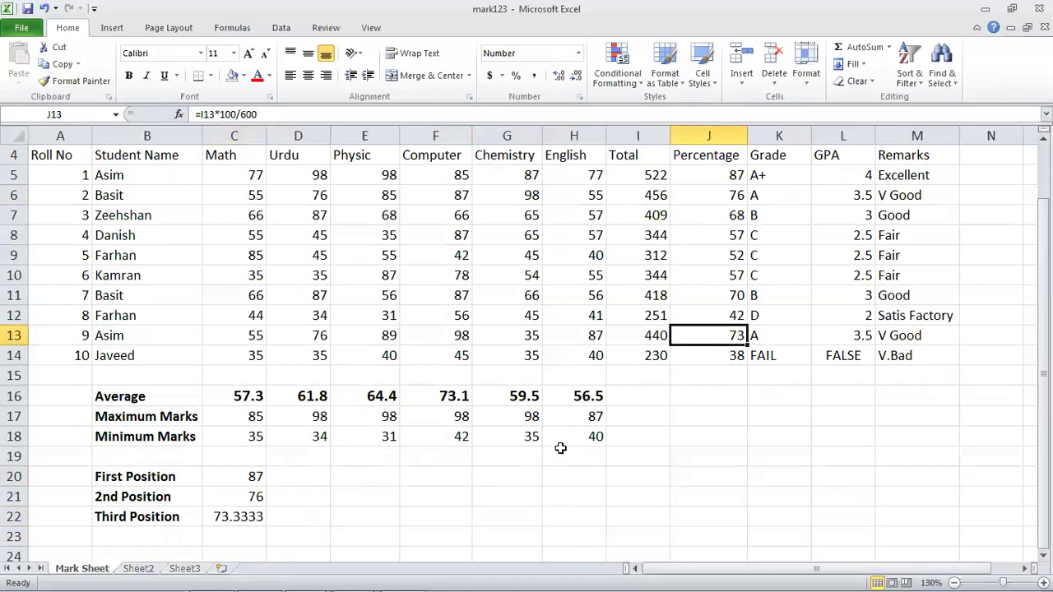
{"action": "scroll", "coordinate": [560, 448], "scroll_direction": "up", "scroll_amount": 1}
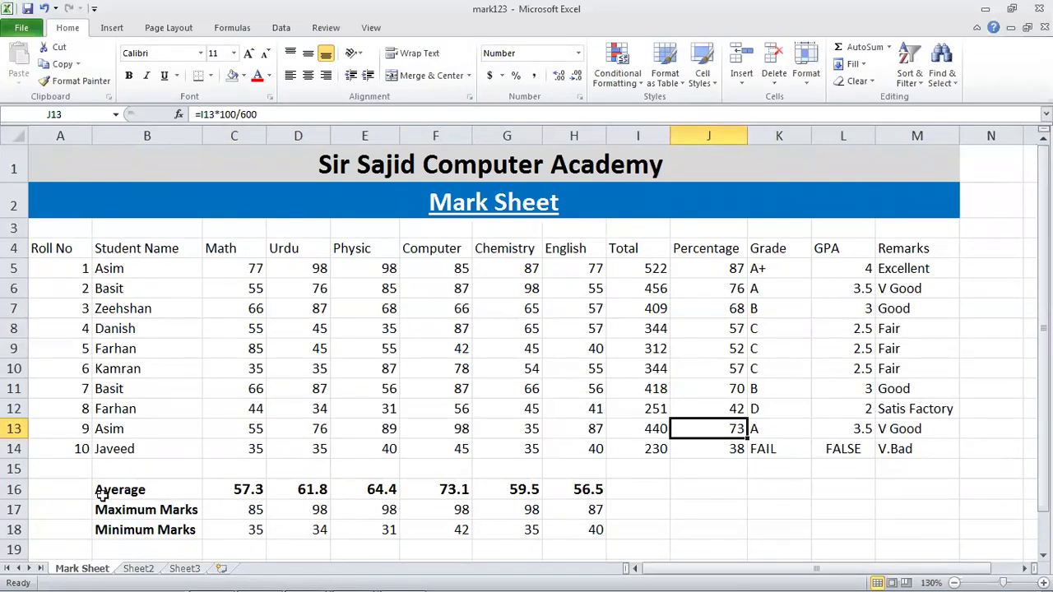
- Insert two blank rows above the Average row, starting at row 16
{"action": "left_click", "coordinate": [14, 489]}
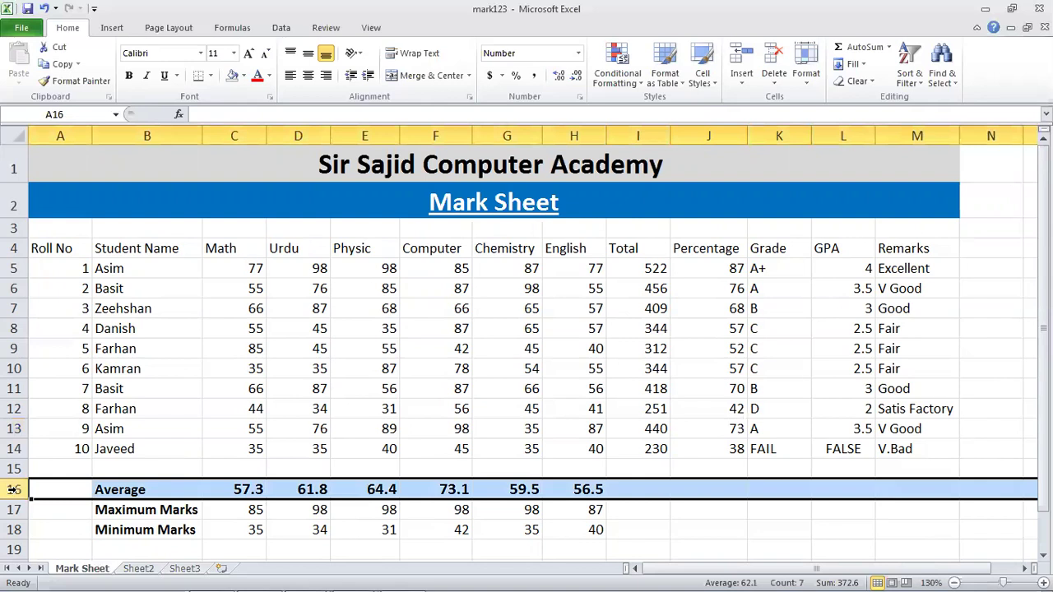
{"action": "left_click", "coordinate": [97, 28]}
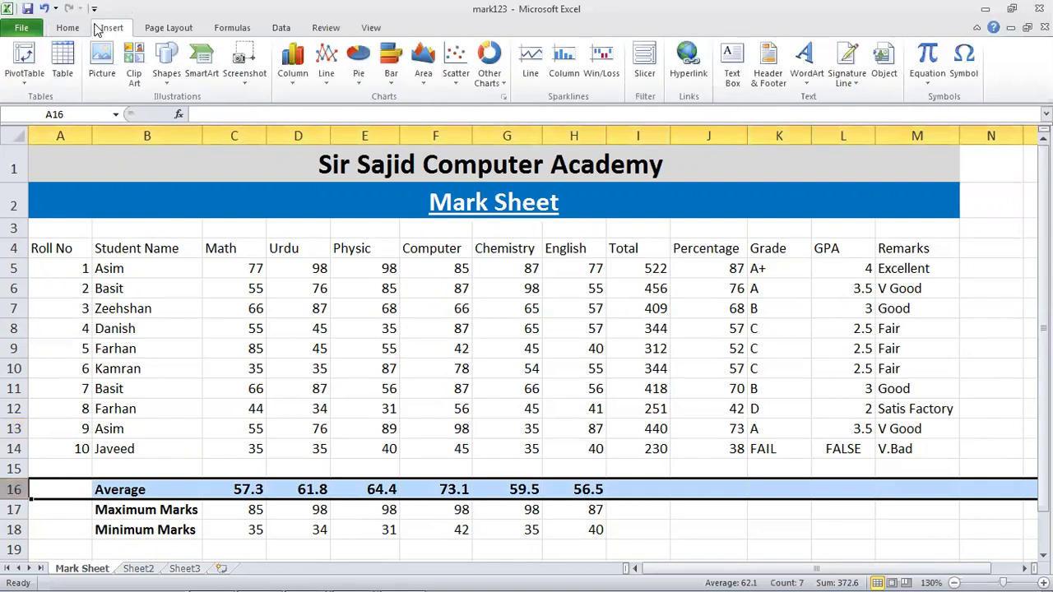
{"action": "right_click", "coordinate": [18, 498]}
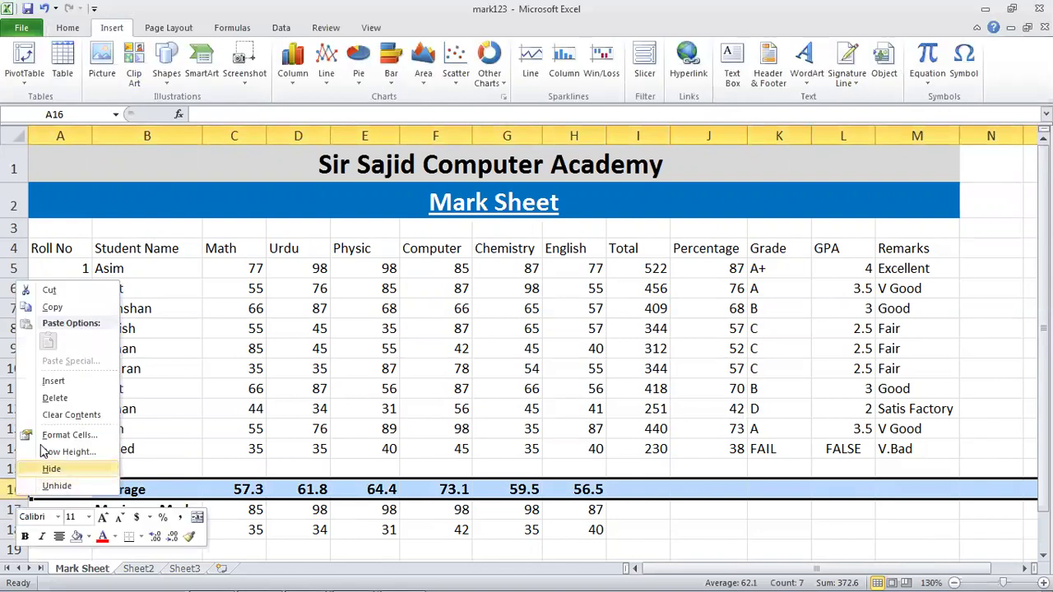
{"action": "left_click", "coordinate": [66, 384]}
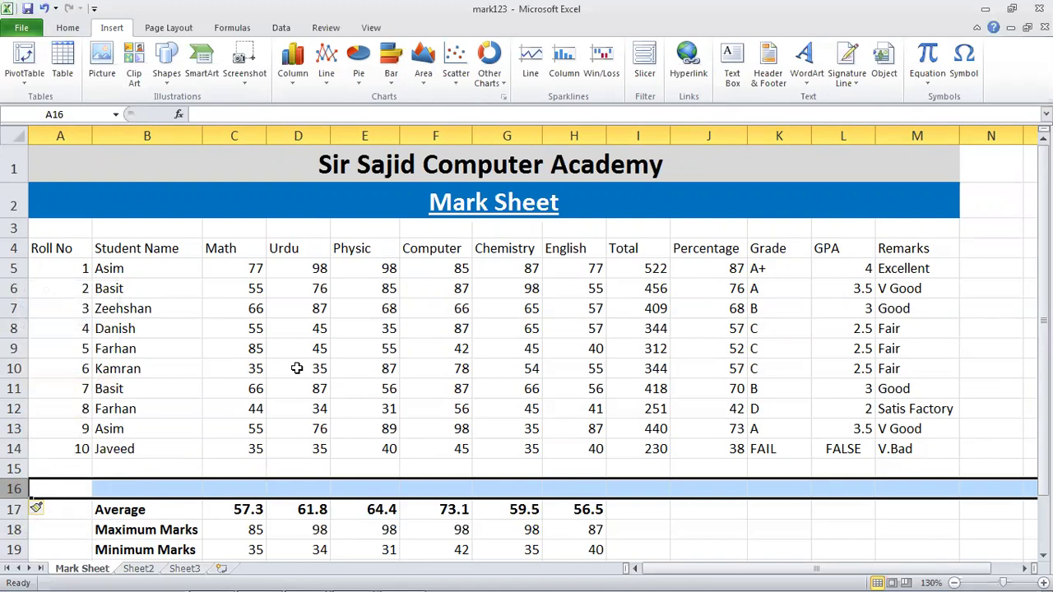
{"action": "key", "text": "F4"}
{"action": "key", "text": "Down"}
{"action": "key", "text": "Up"}
{"action": "key", "text": "Right"}
{"action": "key", "text": "Up"}
{"action": "key", "text": "Right"}
{"action": "key", "text": "Left"}
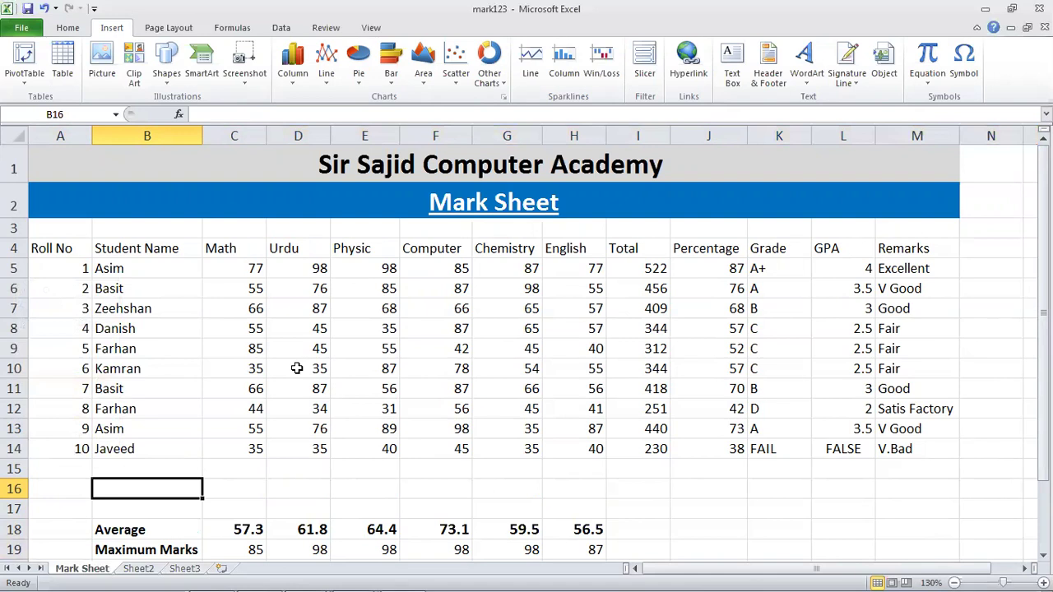
{"action": "key", "text": "Right"}
{"action": "key", "text": "Right"}
{"action": "key", "text": "Right"}
{"action": "key", "text": "Right"}
{"action": "key", "text": "Right"}
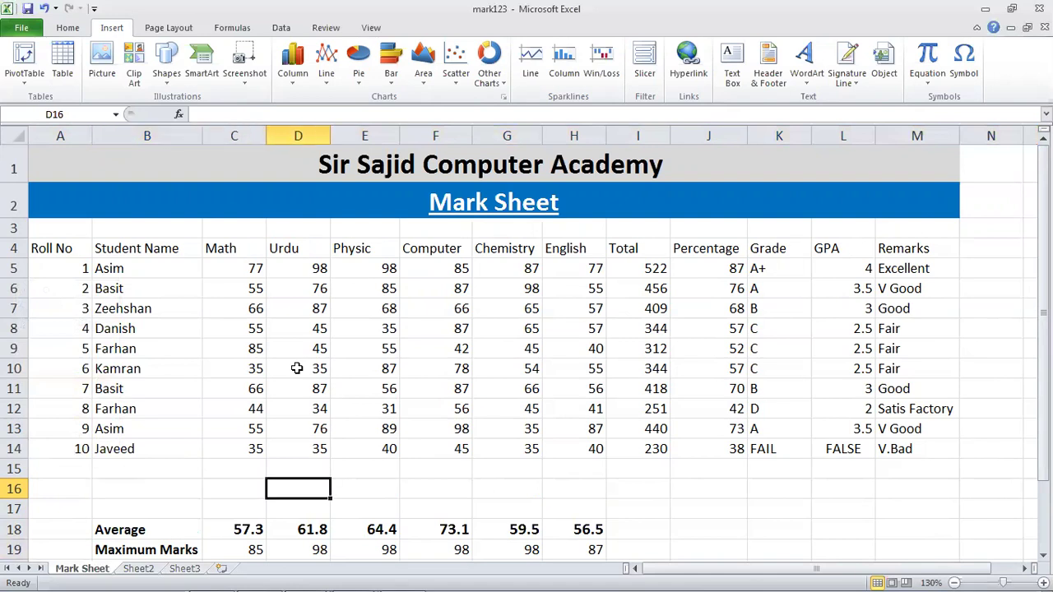
{"action": "key", "text": "Right"}
{"action": "key", "text": "Right"}
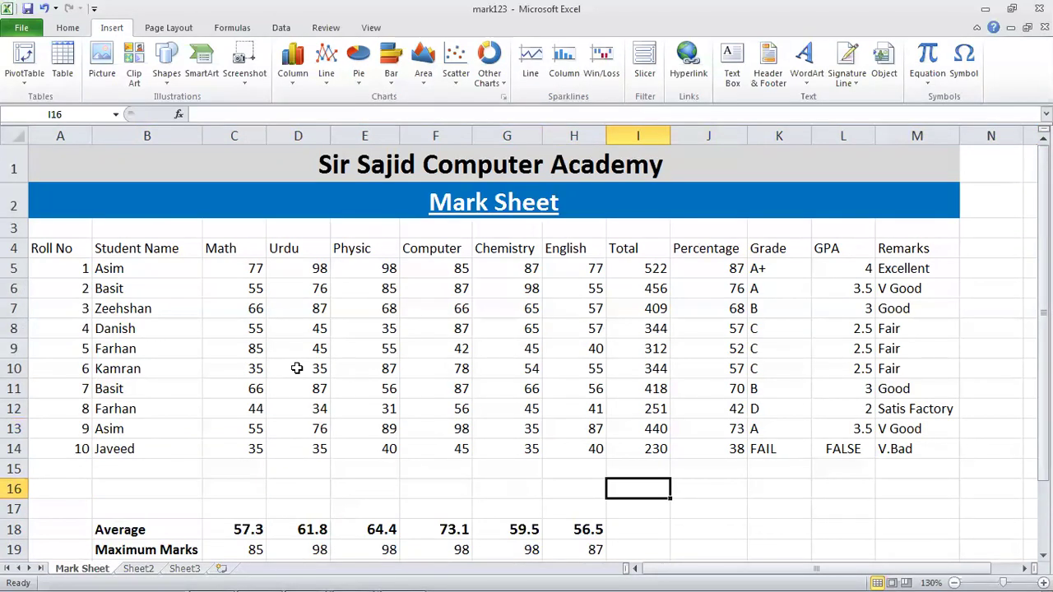
{"action": "key", "text": "Left"}
{"action": "key", "text": "Left"}
{"action": "key", "text": "Left"}
{"action": "key", "text": "Left"}
{"action": "key", "text": "Left"}
{"action": "key", "text": "Left"}
{"action": "key", "text": "Left"}
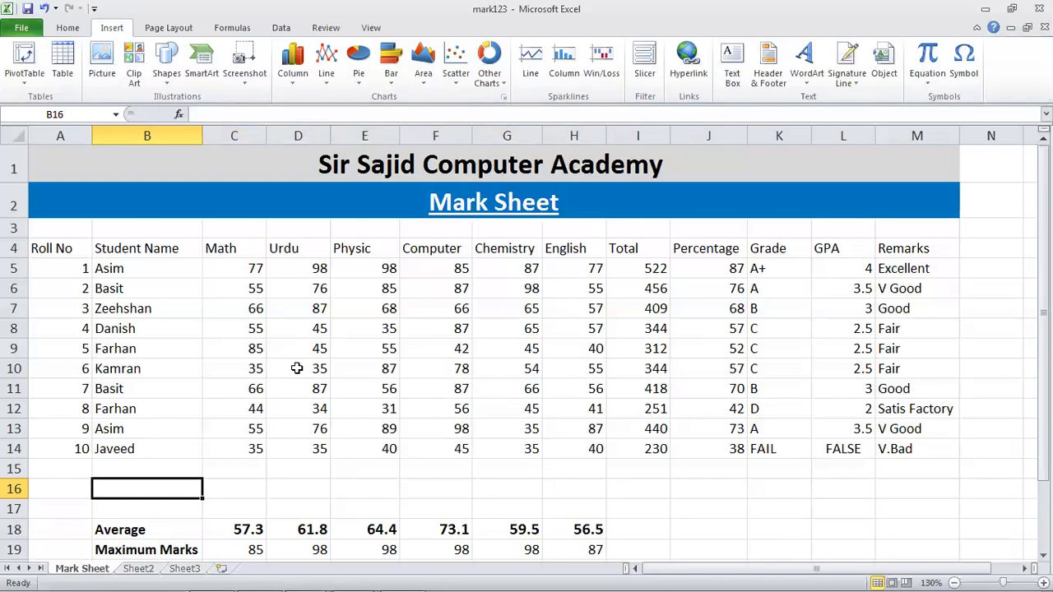
- Enter the headings Roll No in B16 and Student Name in C16, and widen column C to fit the text
{"action": "key", "text": "Right"}
{"action": "key", "text": "Left"}
{"action": "type", "text": "Roll No"}
{"action": "key", "text": "Tab"}
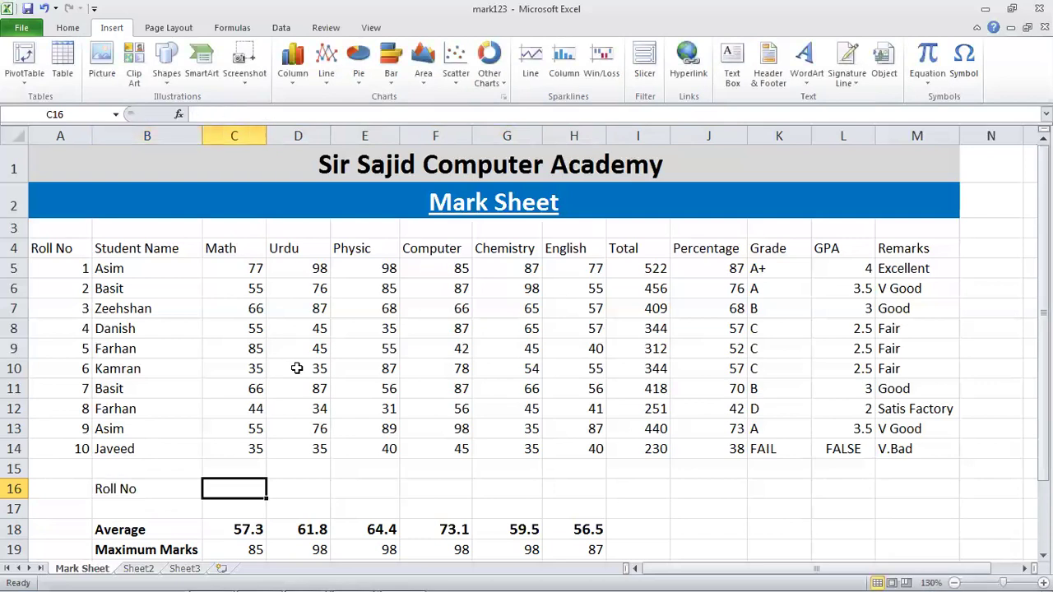
{"action": "type", "text": "Stude"}
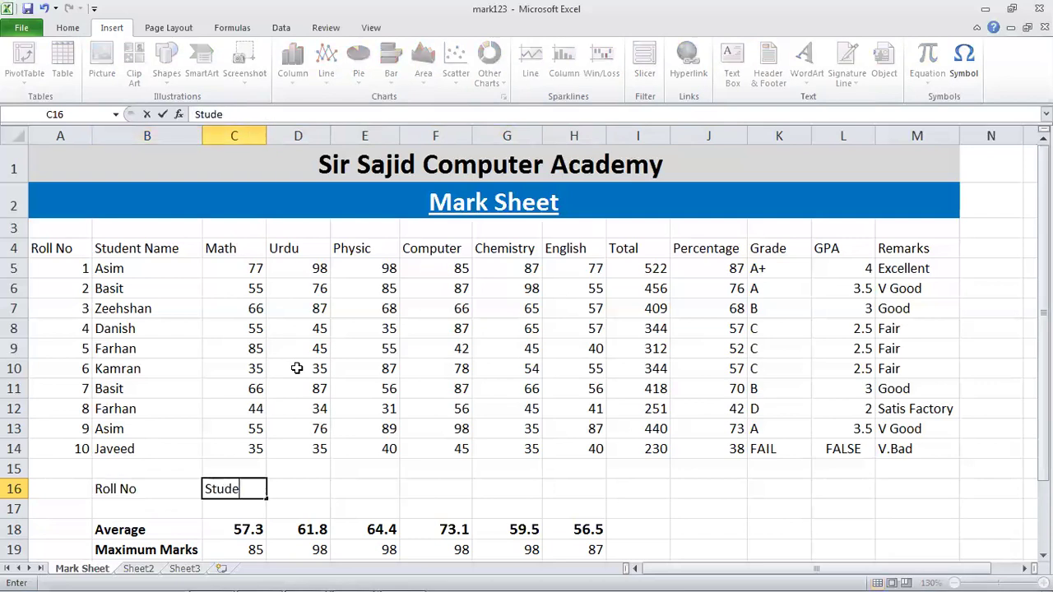
{"action": "type", "text": "nt Name"}
{"action": "key", "text": "Return"}
{"action": "key", "text": "Up"}
{"action": "key", "text": "Right"}
{"action": "left_click_drag", "start_coordinate": [265, 134], "coordinate": [299, 134]}
{"action": "left_click", "coordinate": [314, 489]}
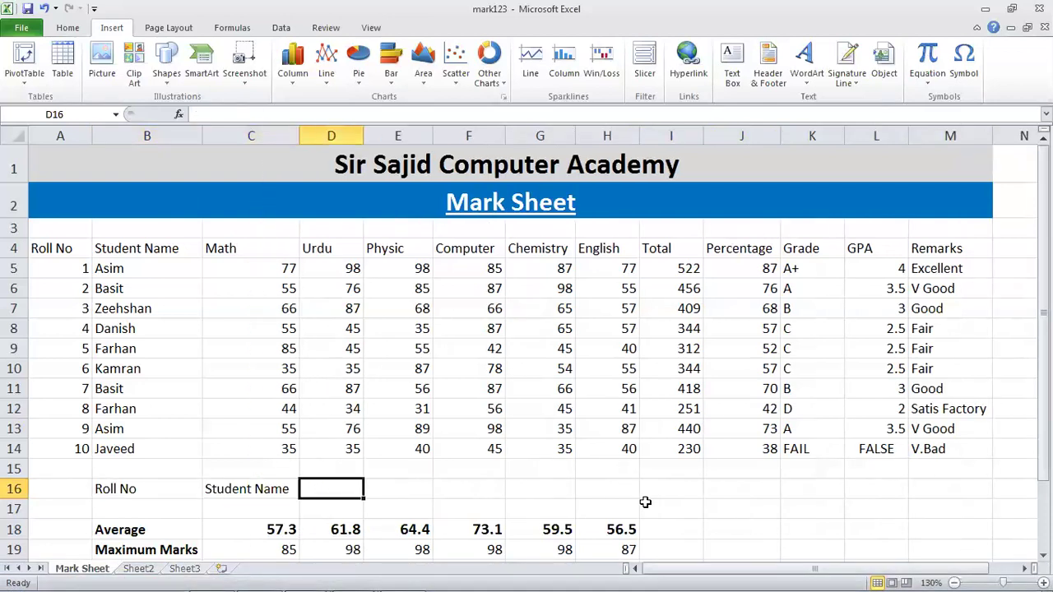
- Complete the heading row with Total, Per%, Grade and Remarks in D16 to G16
{"action": "type", "text": "Total"}
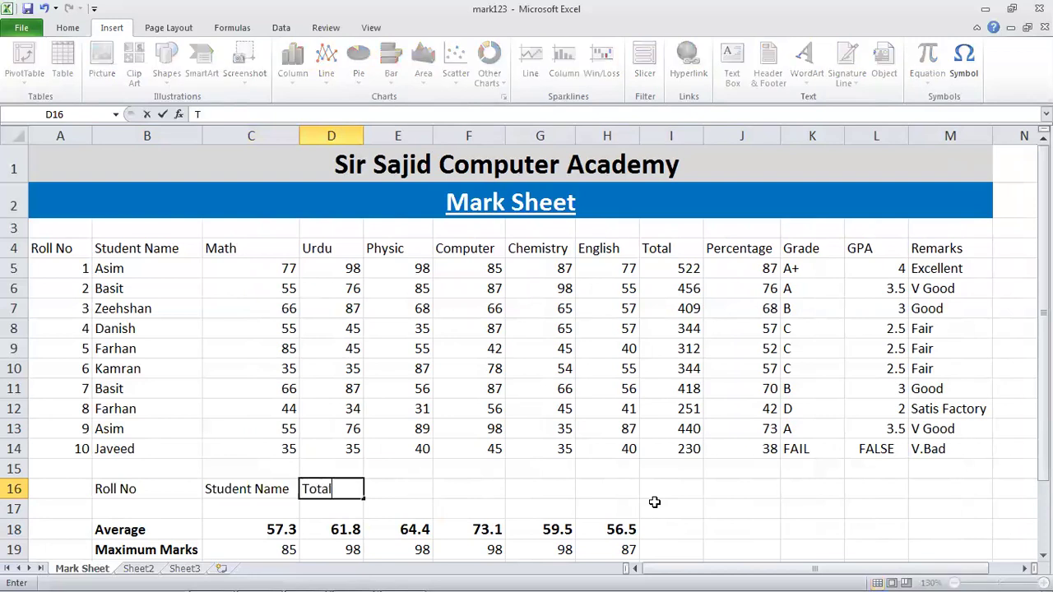
{"action": "key", "text": "Tab"}
{"action": "type", "text": "Per"}
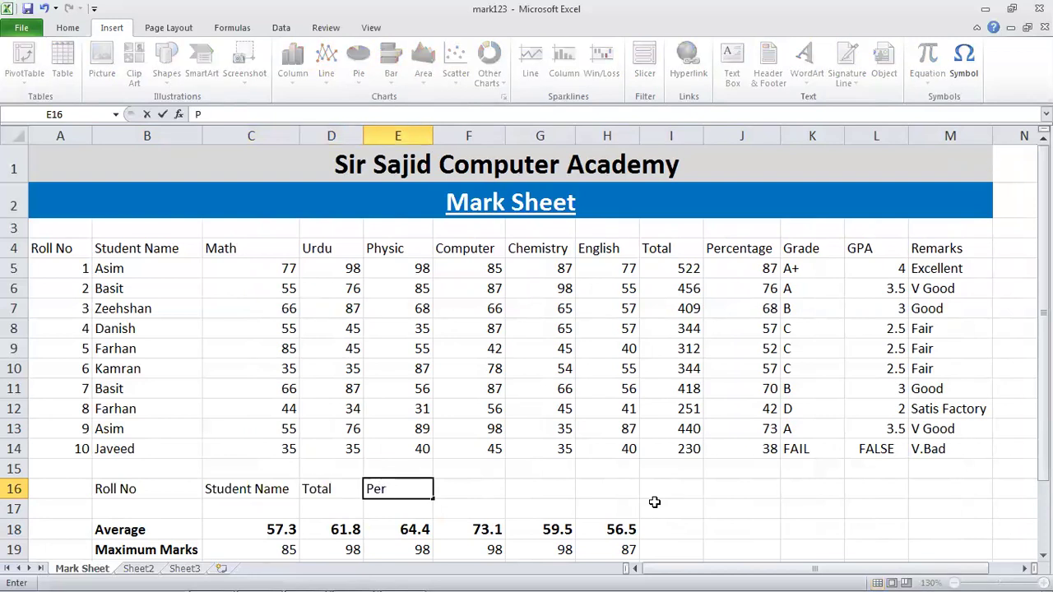
{"action": "type", "text": "%"}
{"action": "key", "text": "Tab"}
{"action": "type", "text": "Grade"}
{"action": "key", "text": "Tab"}
{"action": "type", "text": "Remarks"}
{"action": "key", "text": "Return"}
{"action": "key", "text": "Up"}
{"action": "key", "text": "Left"}
{"action": "key", "text": "Left"}
{"action": "key", "text": "Left"}
{"action": "key", "text": "Down"}
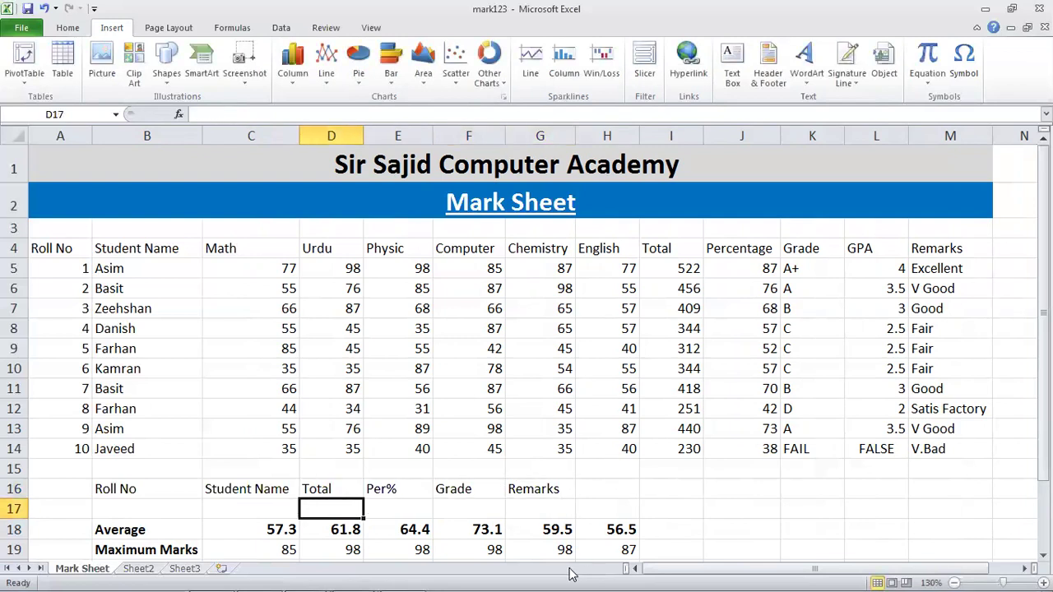
- Insert extra blank rows at row 17, between the new heading row and the Average row
{"action": "left_click", "coordinate": [14, 530]}
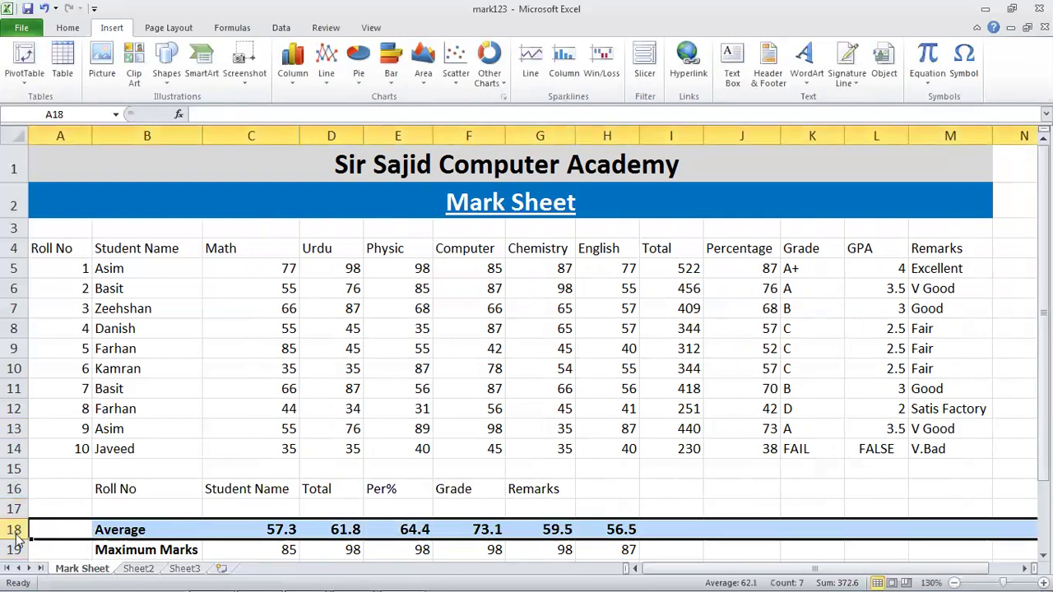
{"action": "right_click", "coordinate": [18, 536]}
{"action": "left_click", "coordinate": [277, 530]}
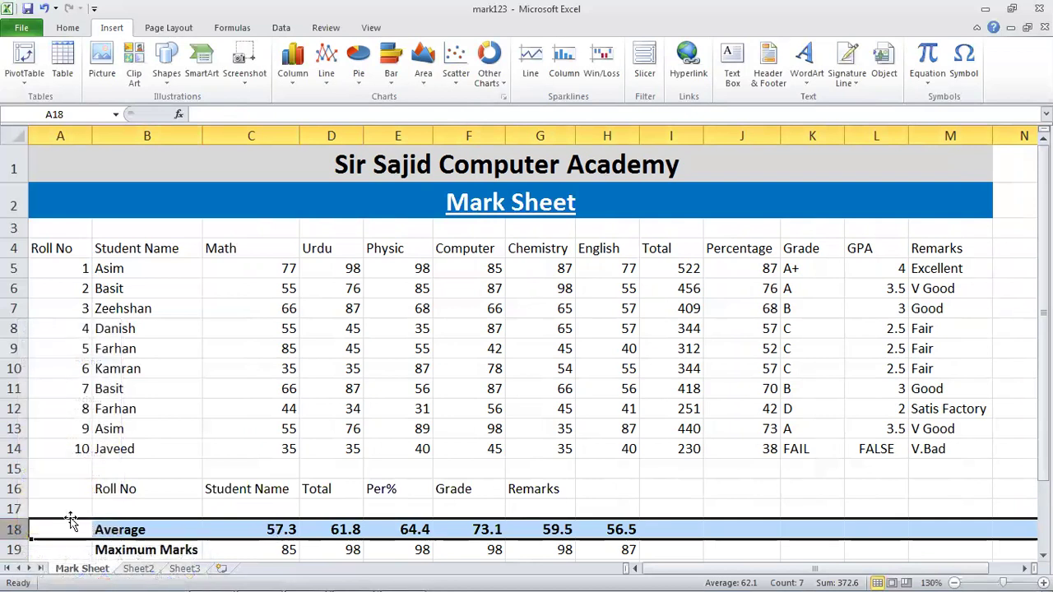
{"action": "left_click", "coordinate": [14, 508]}
{"action": "right_click", "coordinate": [20, 510]}
{"action": "left_click", "coordinate": [64, 398]}
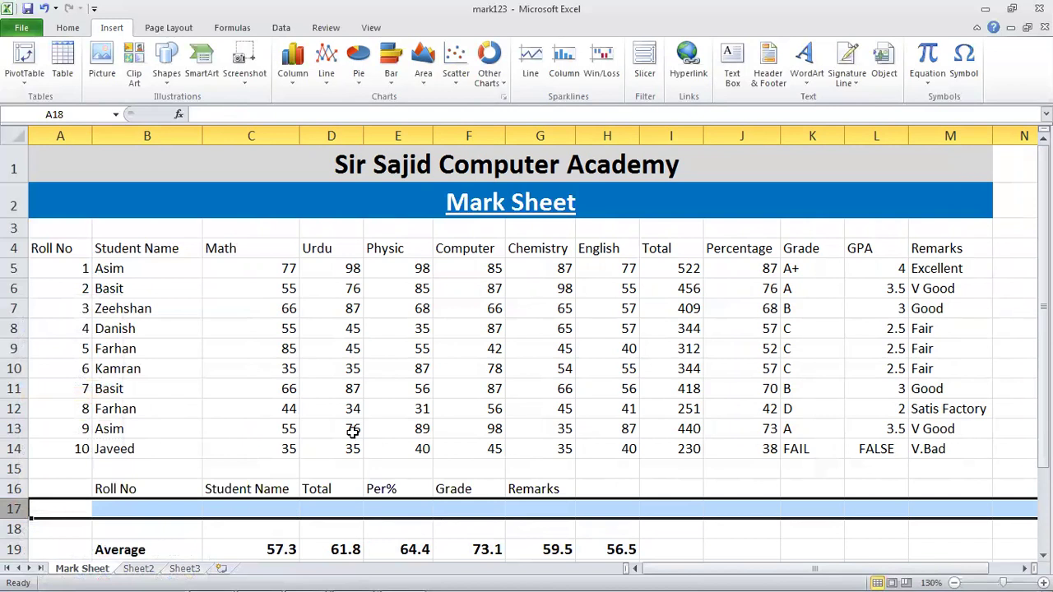
{"action": "left_click", "coordinate": [562, 511]}
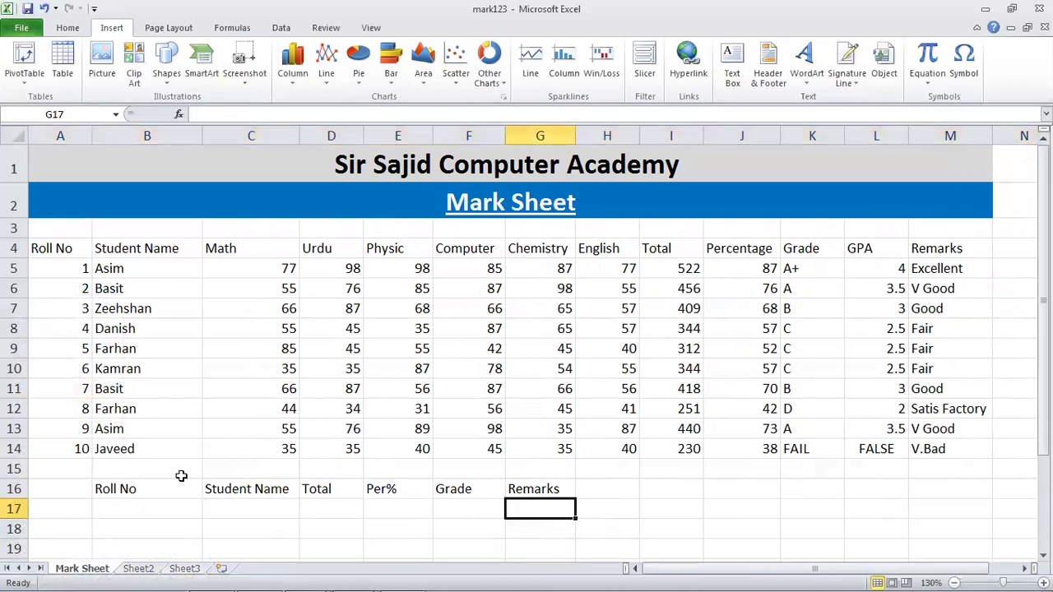
- Make the headings in B16:G16 bold and give them a light grey fill
{"action": "left_click_drag", "start_coordinate": [122, 489], "coordinate": [534, 489]}
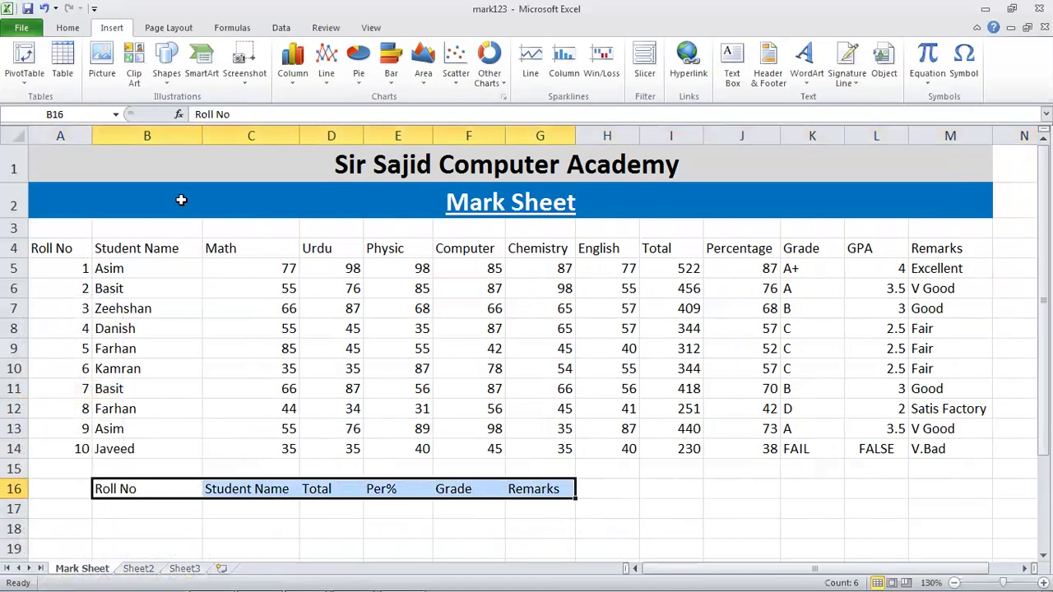
{"action": "left_click", "coordinate": [68, 27]}
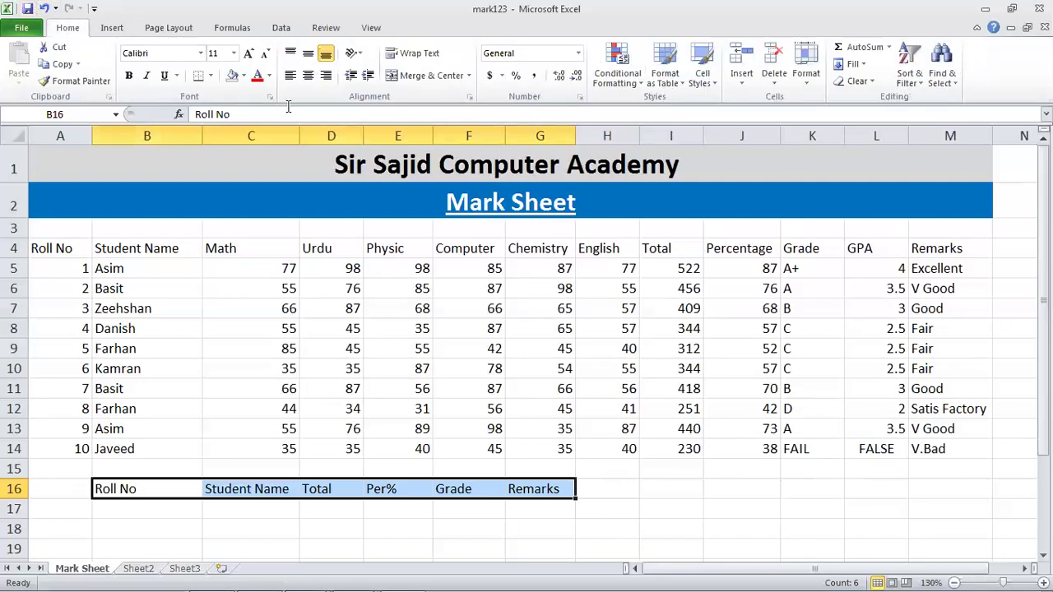
{"action": "left_click", "coordinate": [129, 76]}
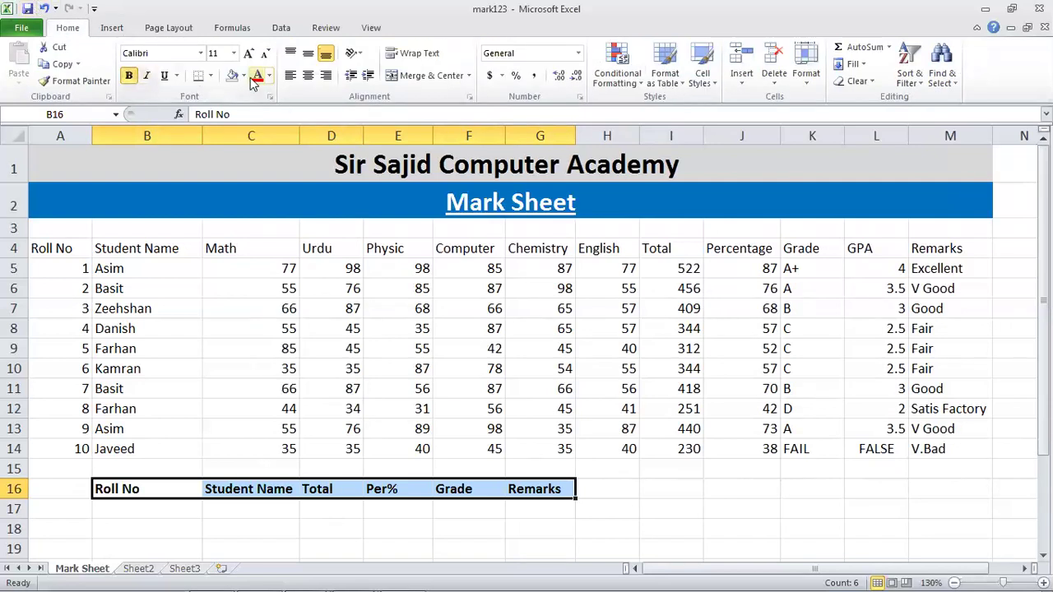
{"action": "left_click", "coordinate": [244, 76]}
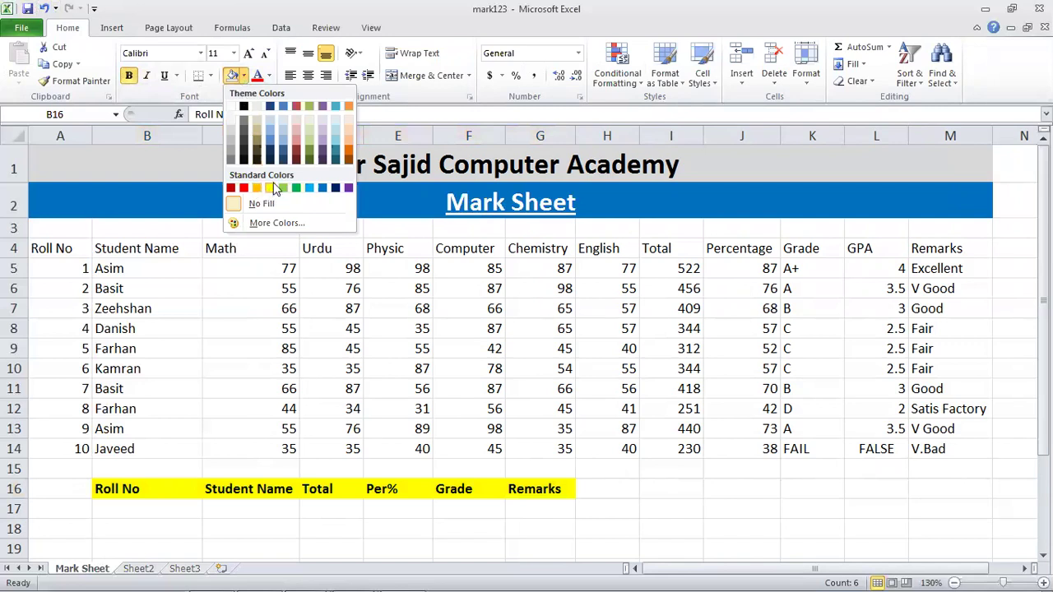
{"action": "left_click", "coordinate": [283, 129]}
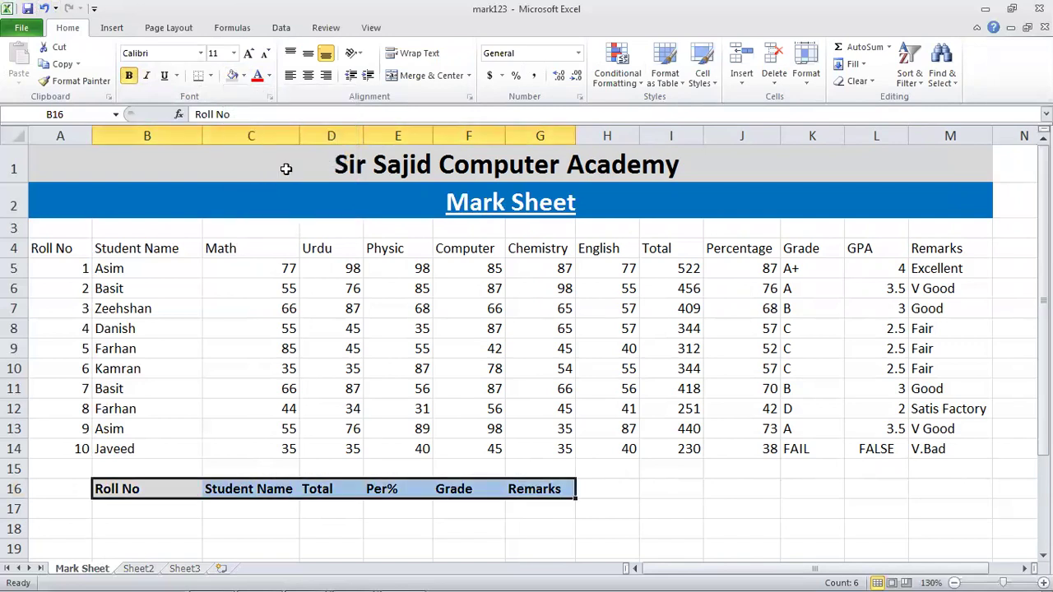
{"action": "left_click", "coordinate": [188, 512]}
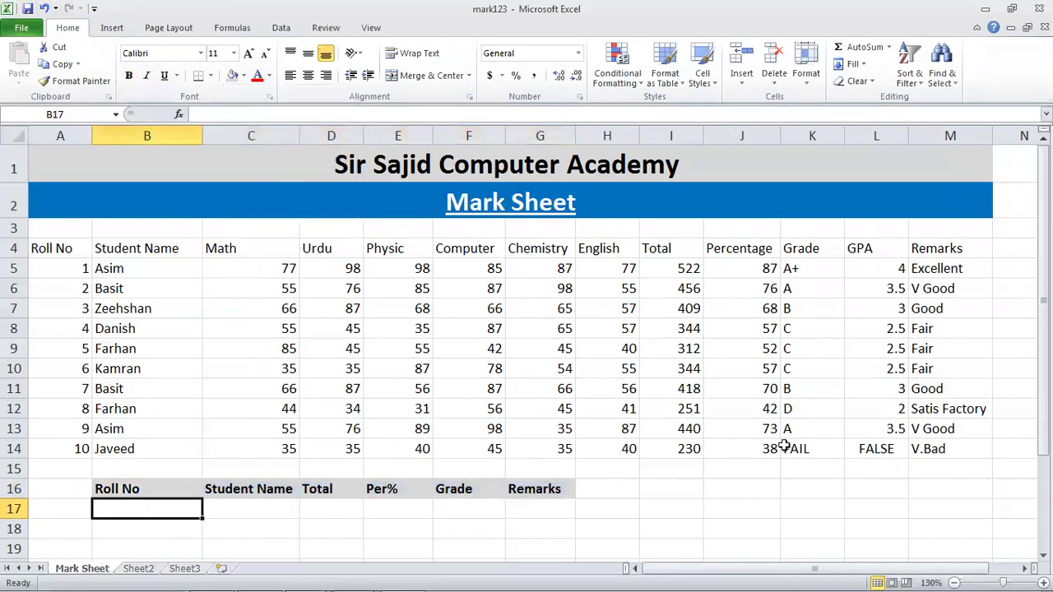
{"action": "key", "text": "Right"}
{"action": "key", "text": "Right"}
{"action": "key", "text": "Right"}
{"action": "key", "text": "Right"}
{"action": "key", "text": "Right"}
{"action": "key", "text": "Right"}
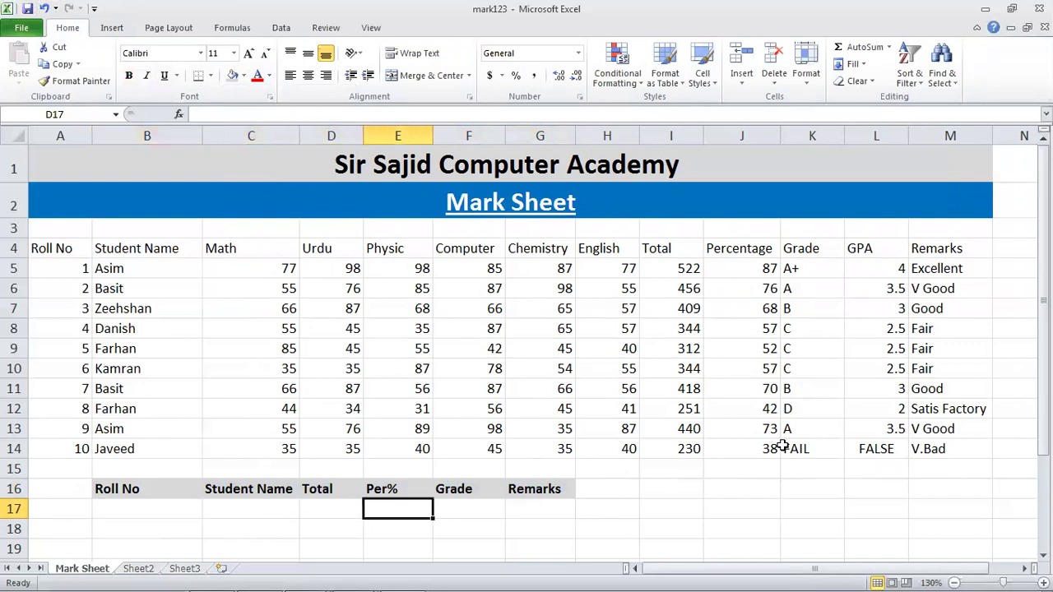
{"action": "key", "text": "Left"}
{"action": "key", "text": "Left"}
{"action": "key", "text": "Left"}
{"action": "key", "text": "Left"}
{"action": "key", "text": "Left"}
{"action": "key", "text": "Left"}
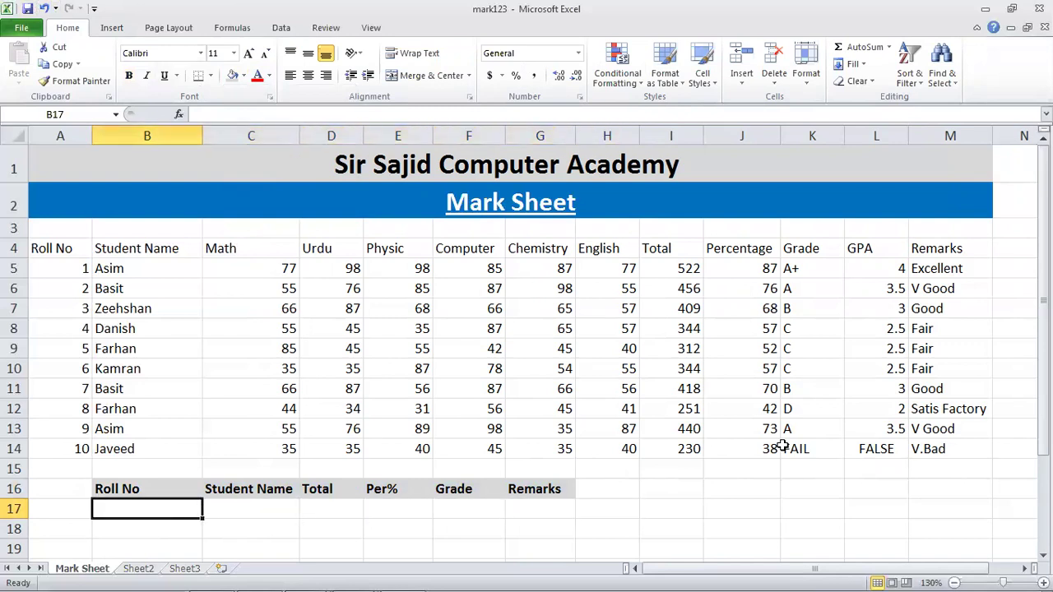
- Format the roll number input cell B17 as centred, bold, 14-point text with a yellow fill
{"action": "left_click", "coordinate": [308, 75]}
{"action": "left_click", "coordinate": [129, 76]}
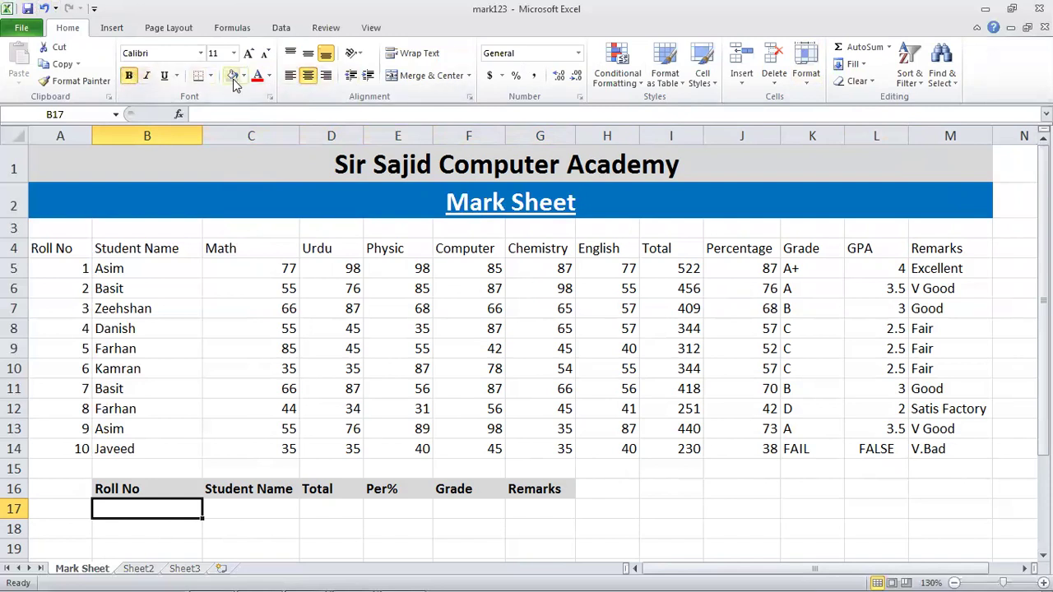
{"action": "left_click", "coordinate": [234, 53]}
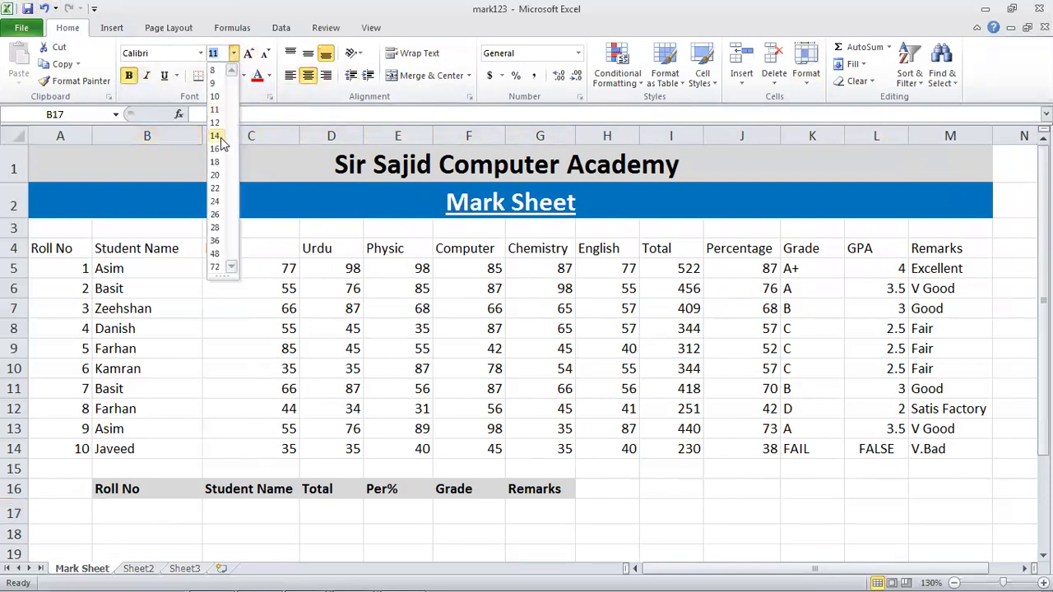
{"action": "left_click", "coordinate": [222, 136]}
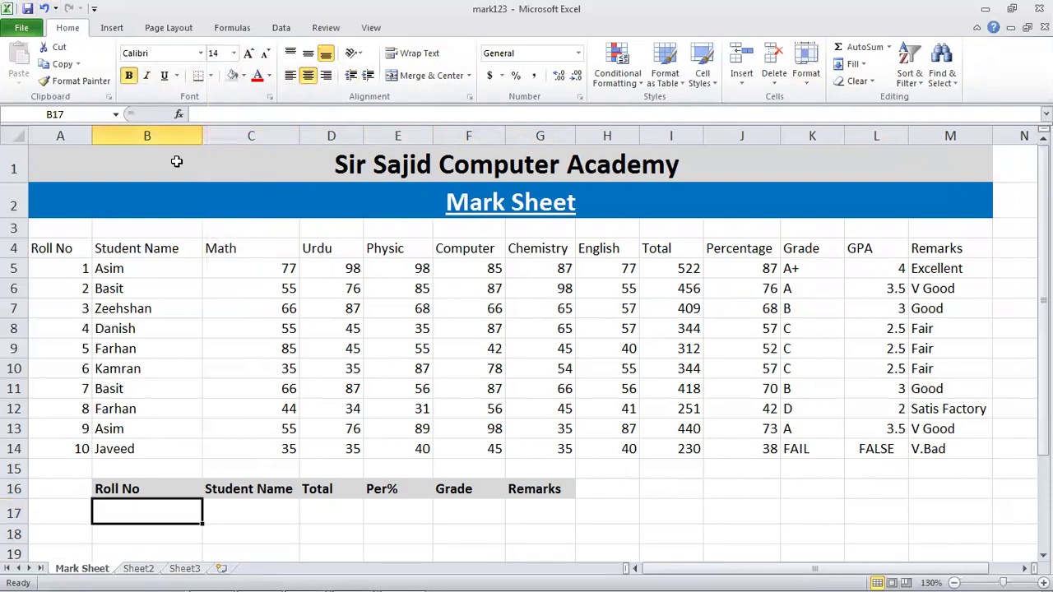
{"action": "left_click", "coordinate": [243, 75]}
{"action": "left_click", "coordinate": [271, 188]}
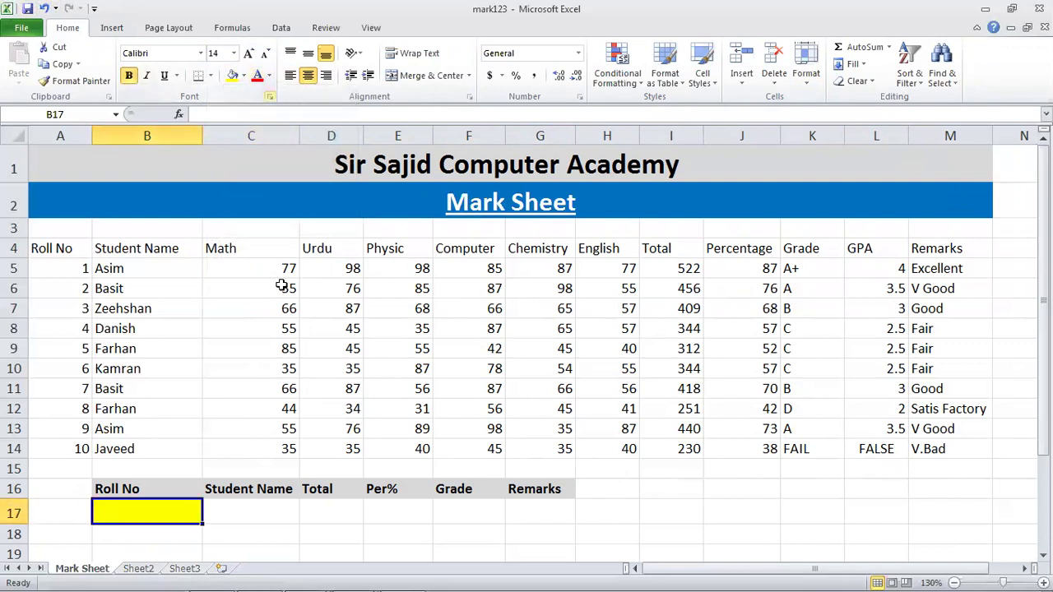
- Enter roll number 2 in the yellow input cell B17
{"action": "left_click", "coordinate": [277, 515]}
{"action": "left_click", "coordinate": [148, 518]}
{"action": "left_click", "coordinate": [277, 516]}
{"action": "left_click", "coordinate": [383, 518]}
{"action": "left_click", "coordinate": [70, 304]}
{"action": "left_click", "coordinate": [137, 513]}
{"action": "mouse_move", "coordinate": [755, 574]}
{"action": "type", "text": "2"}
{"action": "key", "text": "Return"}
- Look up the student name in C17 with =VLOOKUP(B17,A5:M14,2,FALSE)
{"action": "key", "text": "Up"}
{"action": "key", "text": "Right"}
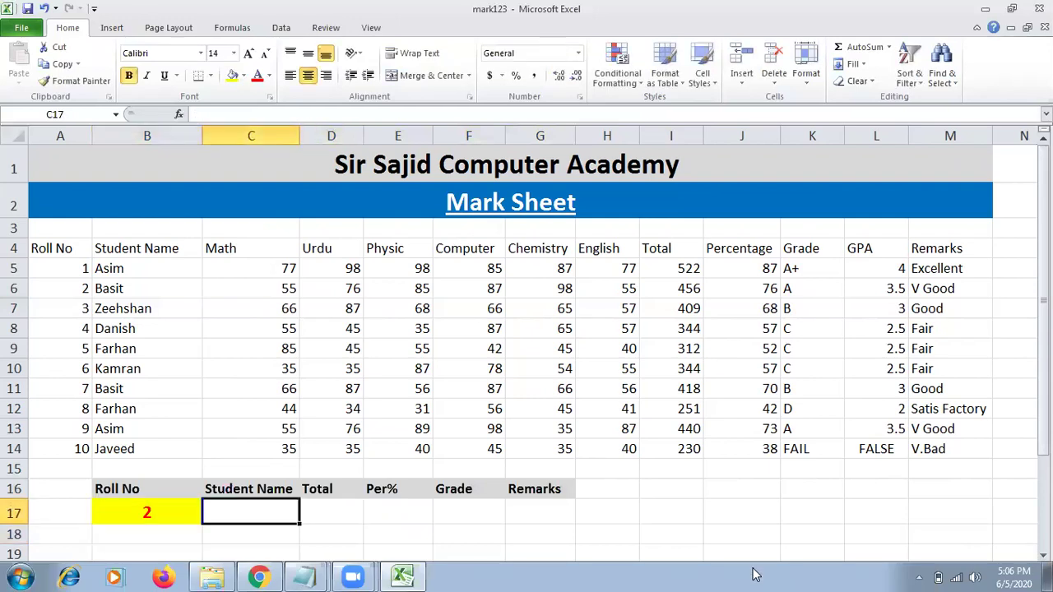
{"action": "key", "text": "Right"}
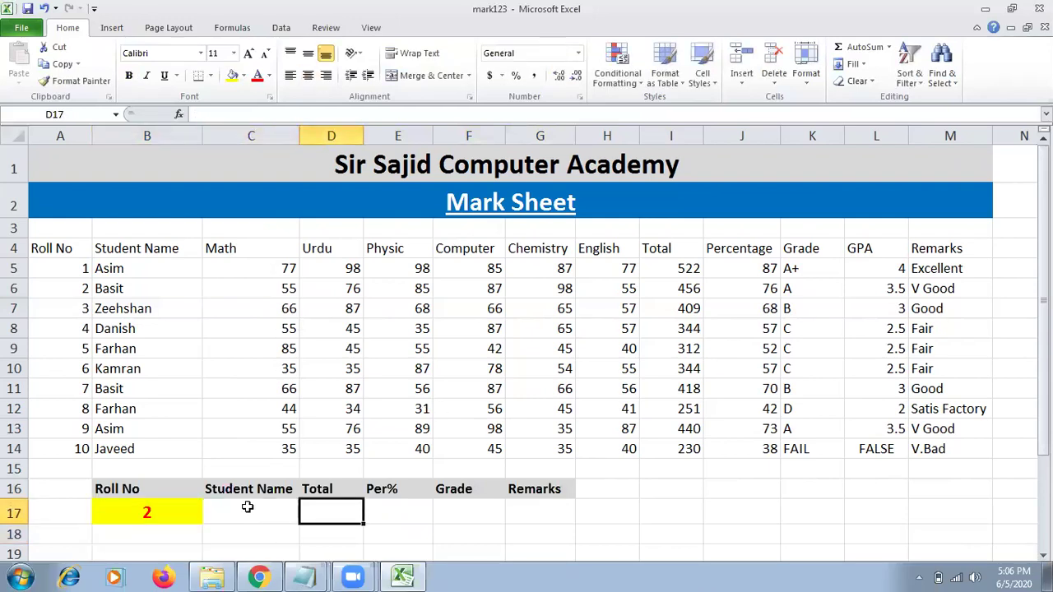
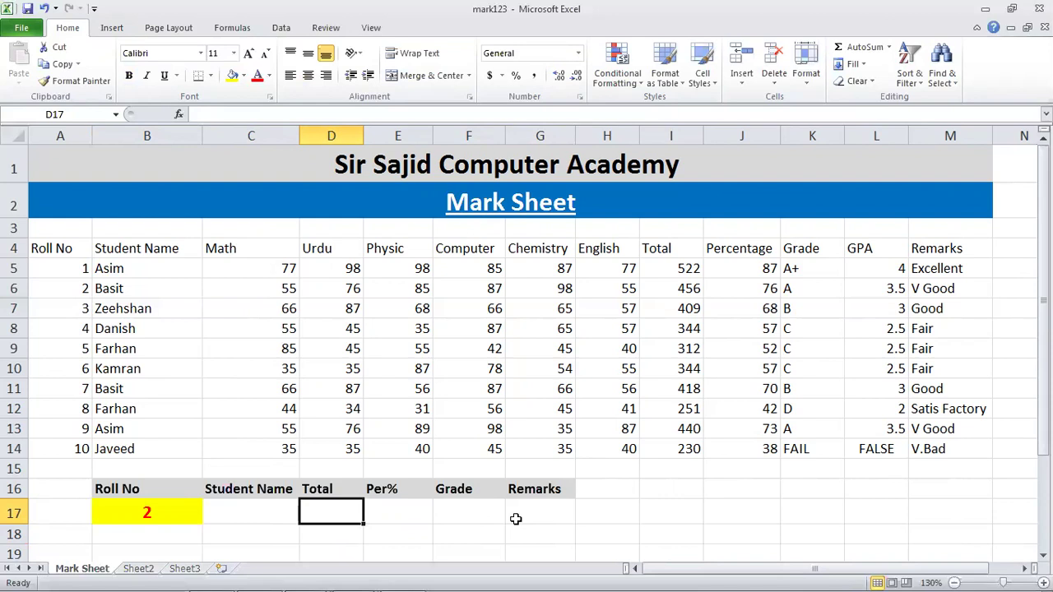
{"action": "key", "text": "Left"}
{"action": "key", "text": "Left"}
{"action": "key", "text": "Right"}
{"action": "type", "text": "="}
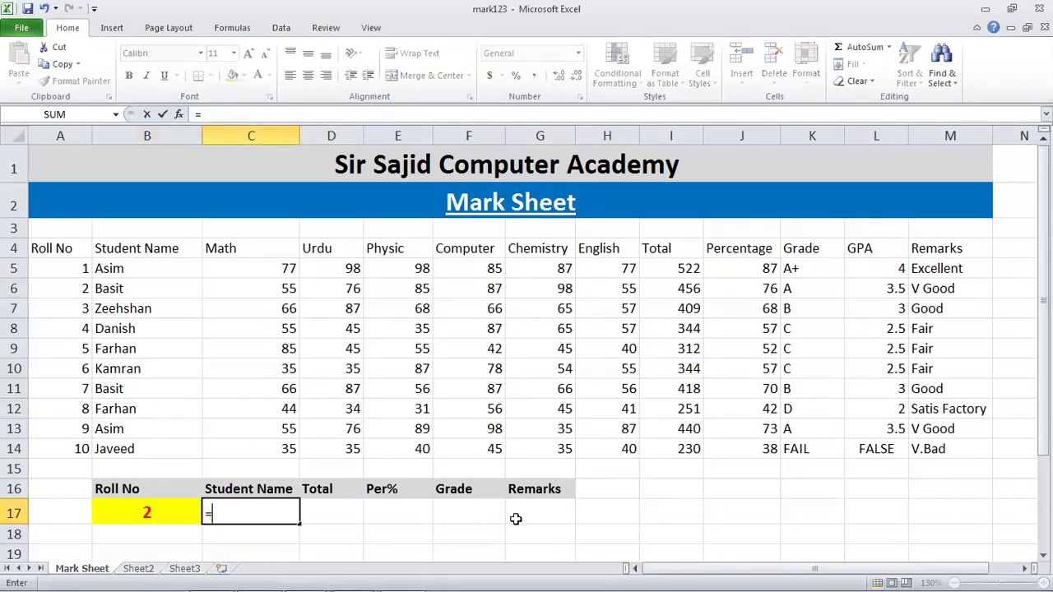
{"action": "type", "text": "vloo"}
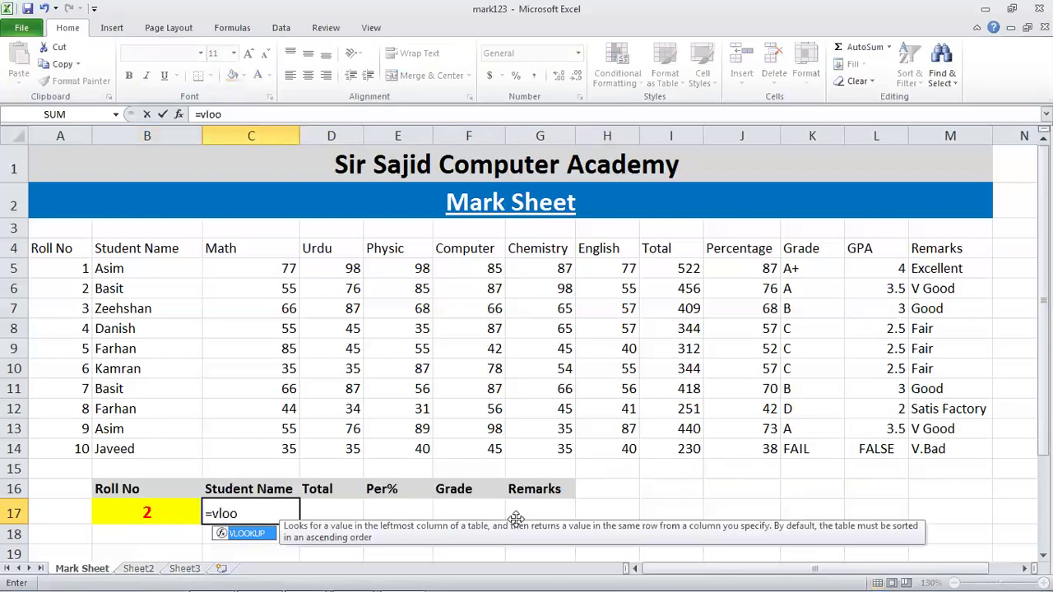
{"action": "type", "text": "kup("}
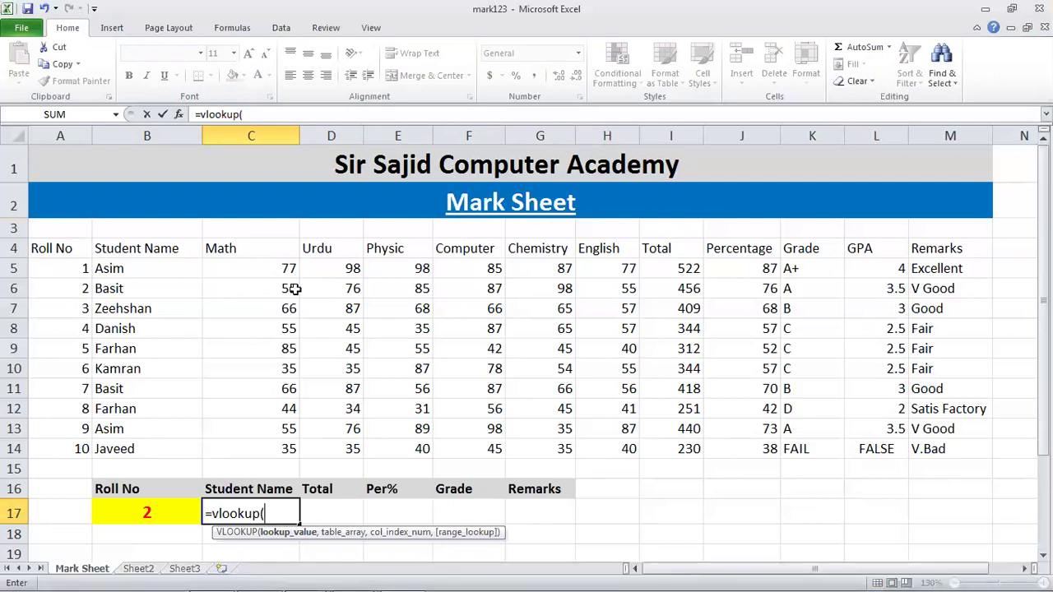
{"action": "left_click", "coordinate": [146, 513]}
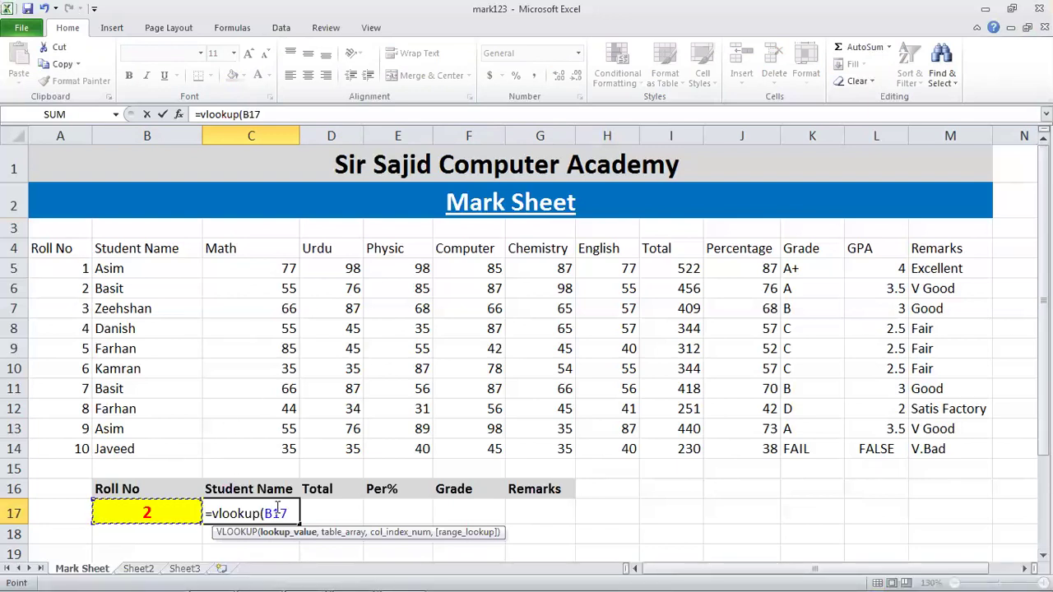
{"action": "type", "text": ","}
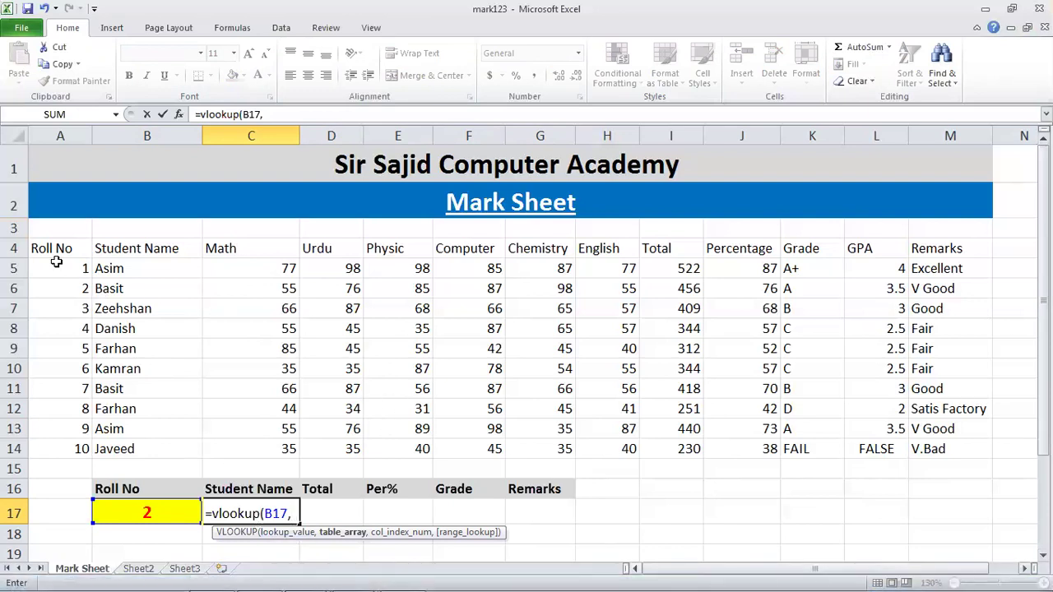
{"action": "left_click_drag", "start_coordinate": [48, 265], "coordinate": [933, 445]}
{"action": "type", "text": ","}
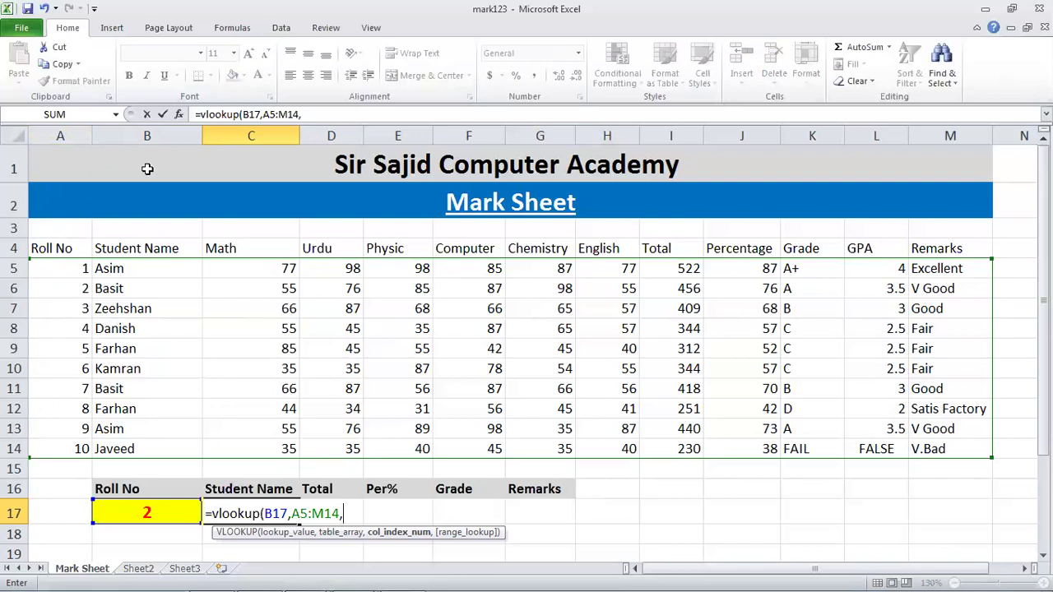
{"action": "type", "text": "2,false"}
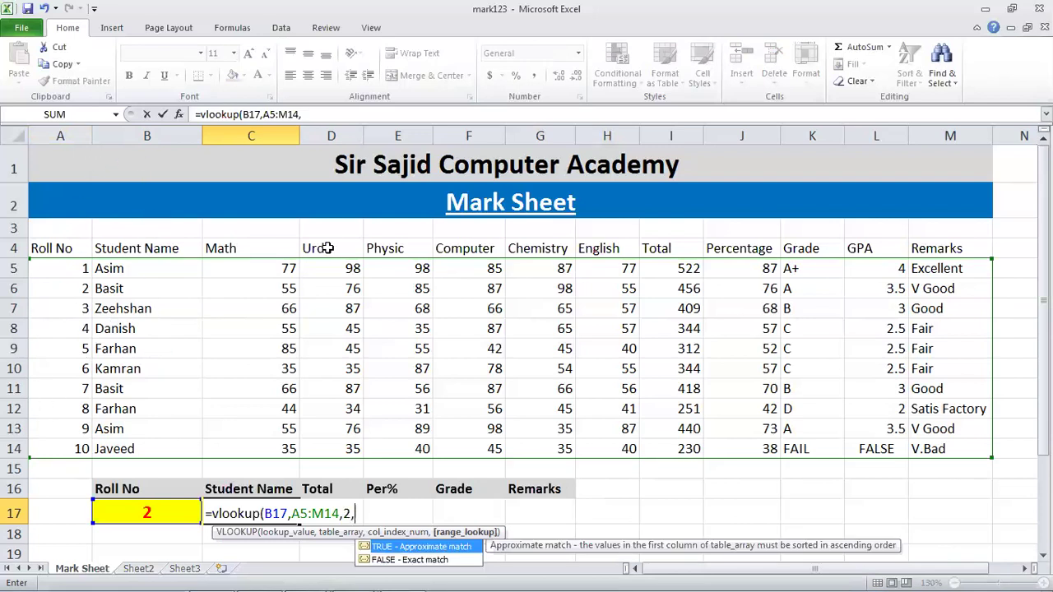
{"action": "type", "text": ")"}
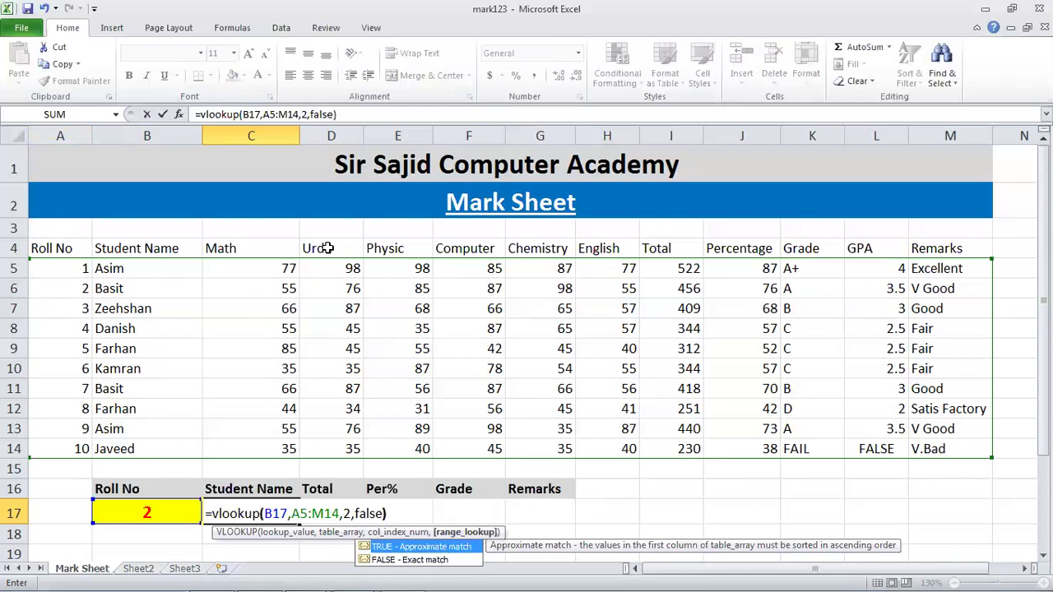
{"action": "key", "text": "Return"}
- Look up the student's total in D17 with =VLOOKUP(B17,A5:M13,9,FALSE)
{"action": "key", "text": "Up"}
{"action": "key", "text": "Right"}
{"action": "type", "text": "="}
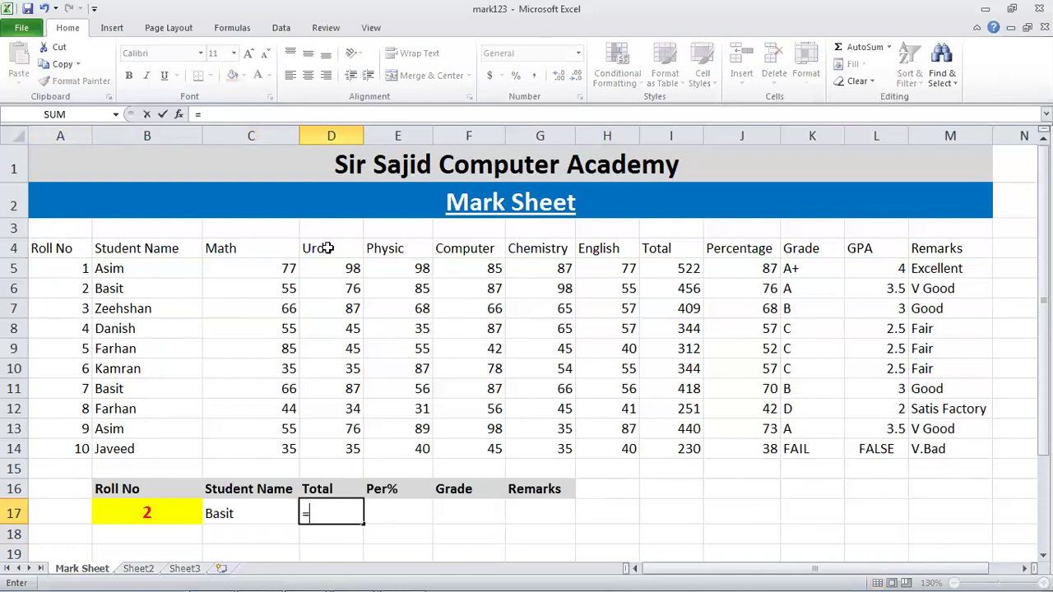
{"action": "type", "text": "vlookup"}
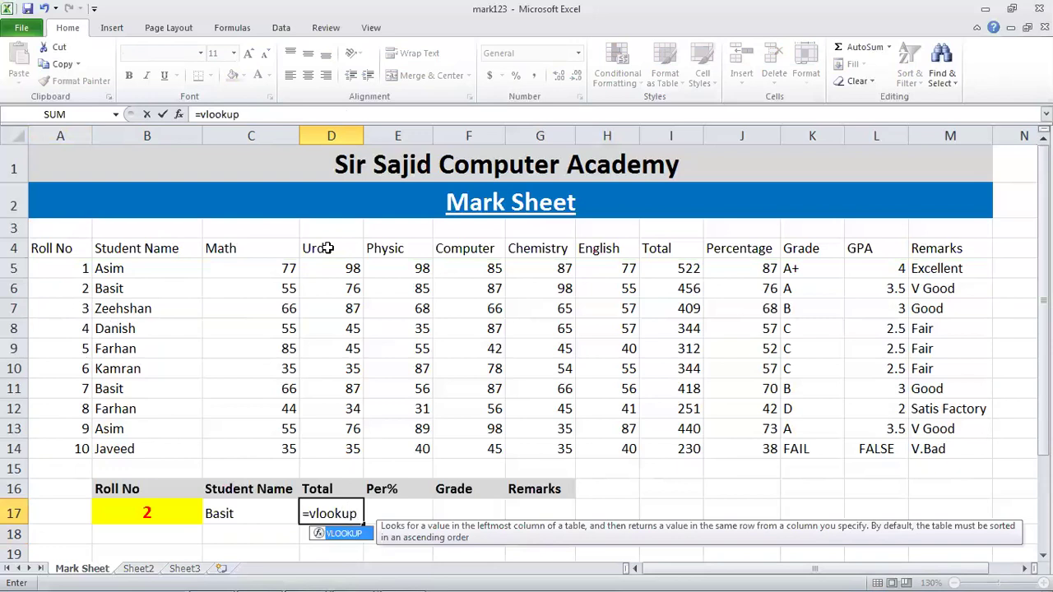
{"action": "type", "text": "("}
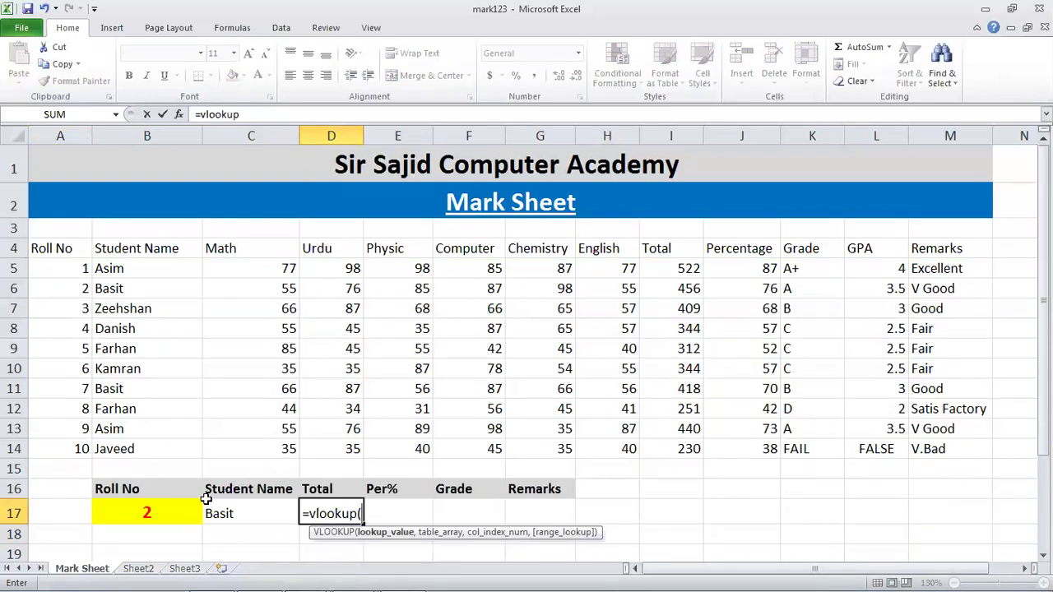
{"action": "left_click", "coordinate": [153, 508]}
{"action": "type", "text": ","}
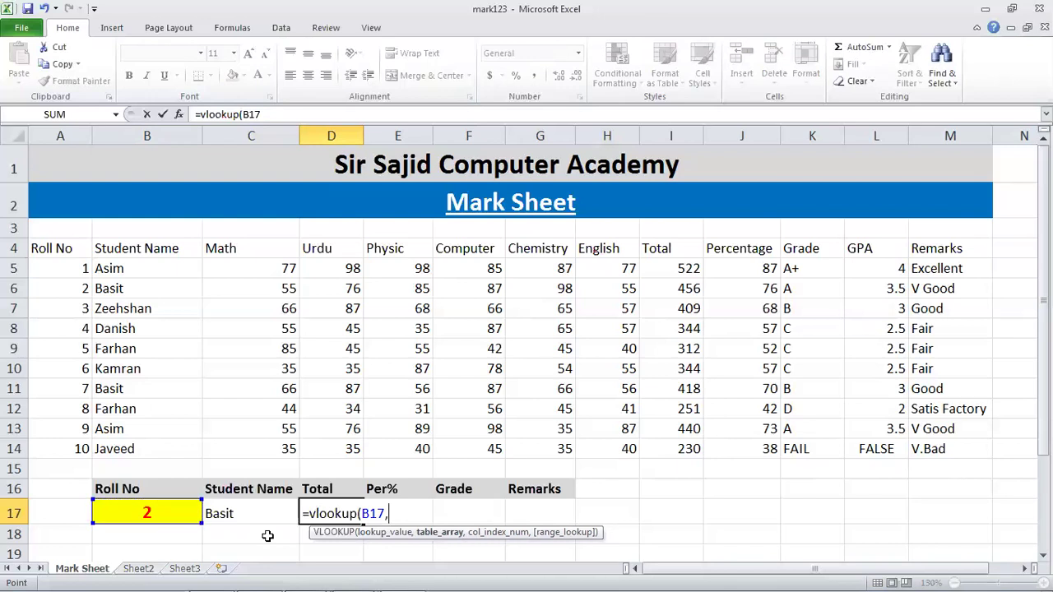
{"action": "left_click_drag", "start_coordinate": [59, 264], "coordinate": [960, 442]}
{"action": "type", "text": ","}
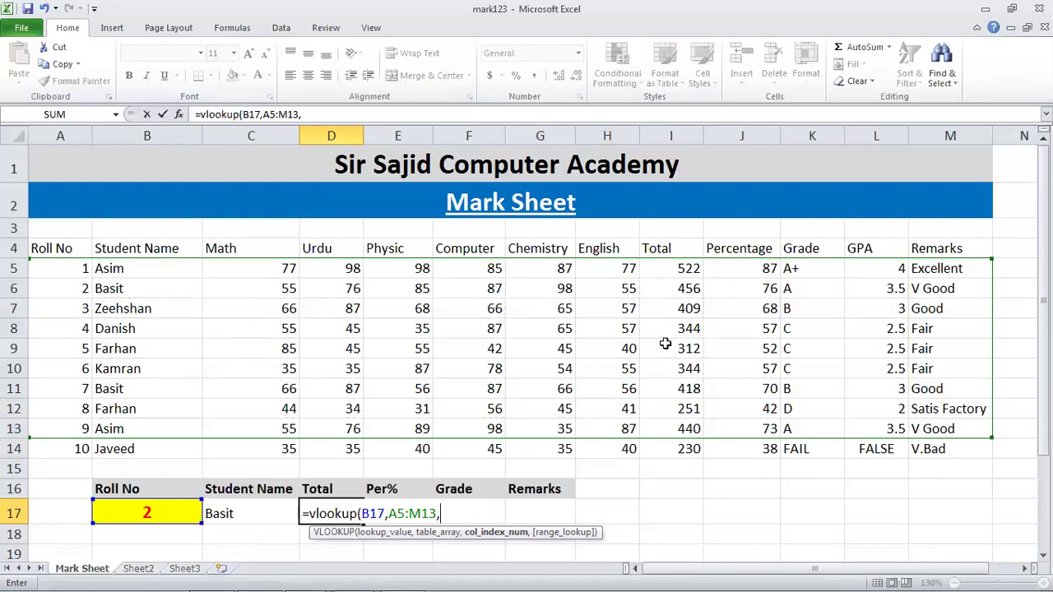
{"action": "type", "text": "9,false"}
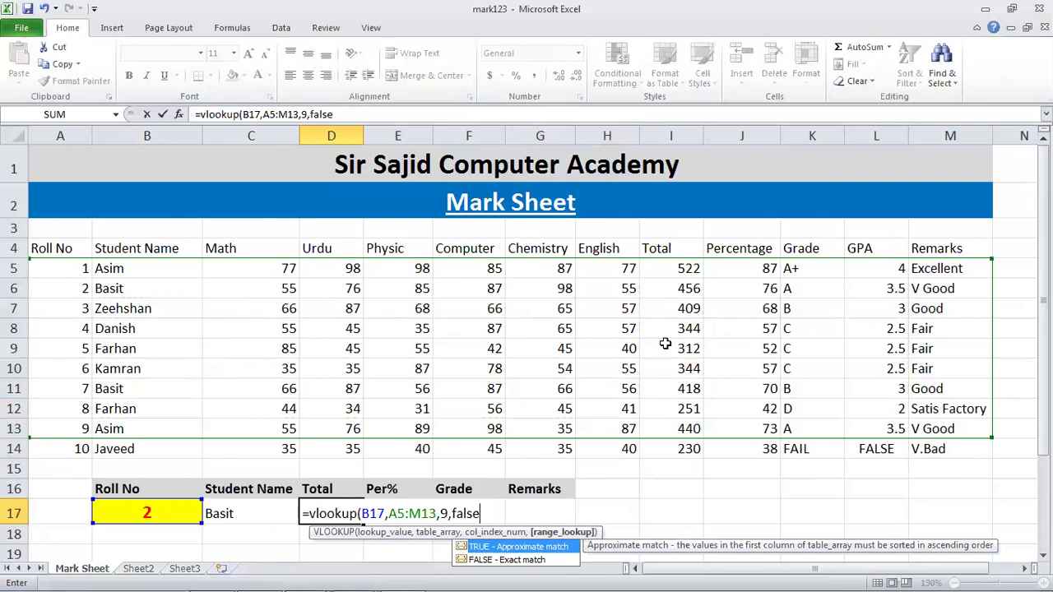
{"action": "type", "text": ")"}
{"action": "key", "text": "ctrl+Return"}
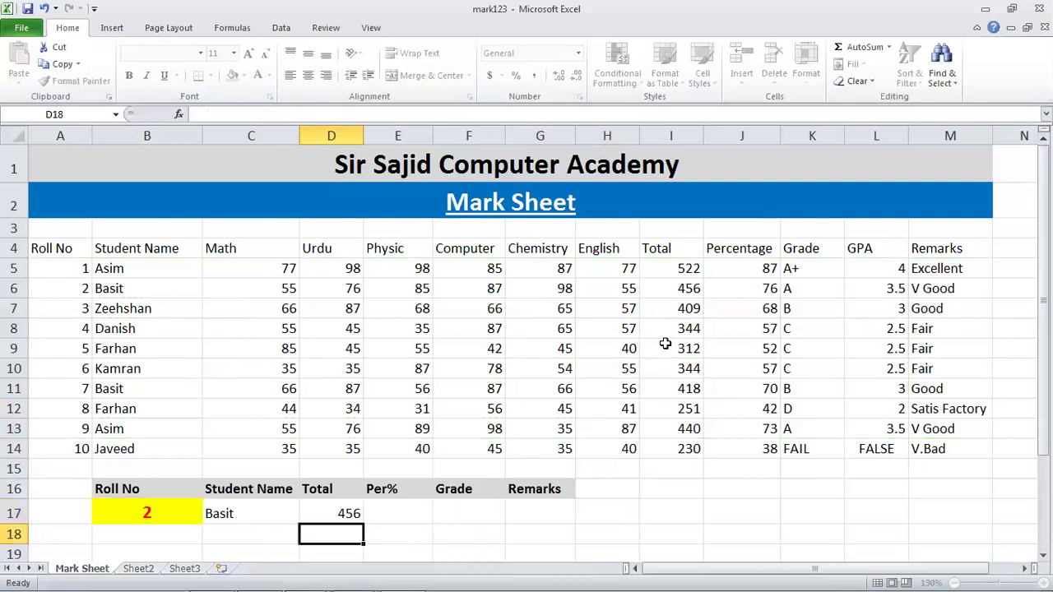
- Look up the percentage in E17 with =VLOOKUP(B17,A5:M14,10,FALSE)
{"action": "key", "text": "Right"}
{"action": "type", "text": "="}
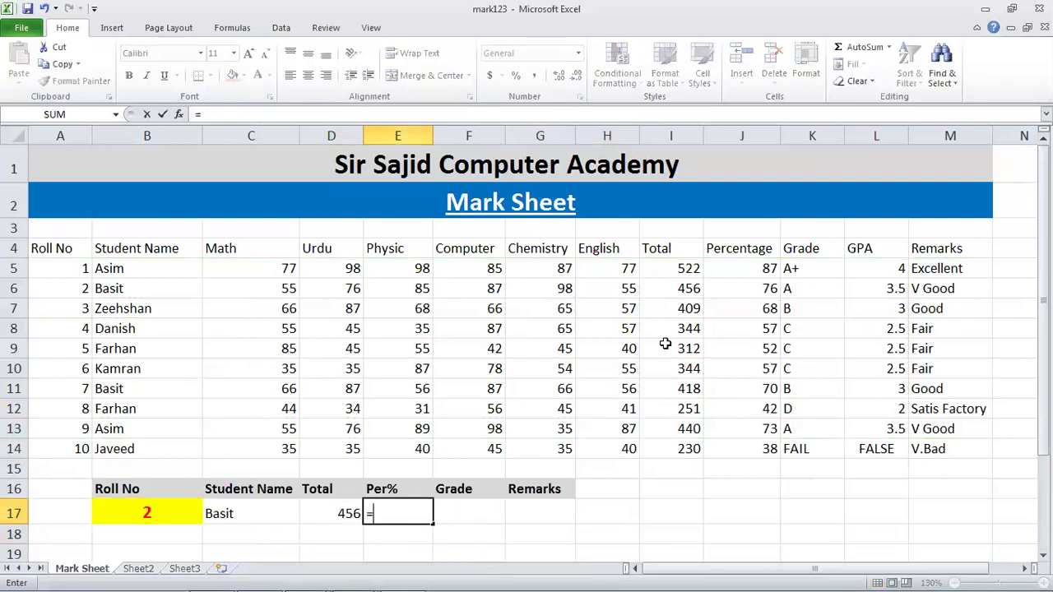
{"action": "type", "text": "vlo"}
{"action": "key", "text": "BackSpace"}
{"action": "type", "text": "oo"}
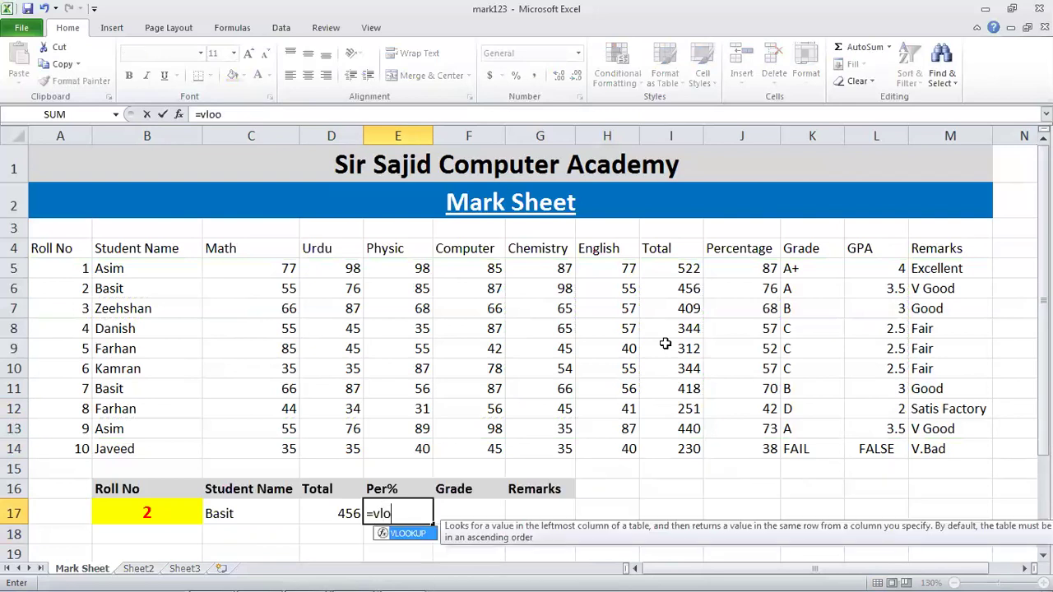
{"action": "type", "text": "kup("}
{"action": "left_click", "coordinate": [148, 515]}
{"action": "type", "text": ","}
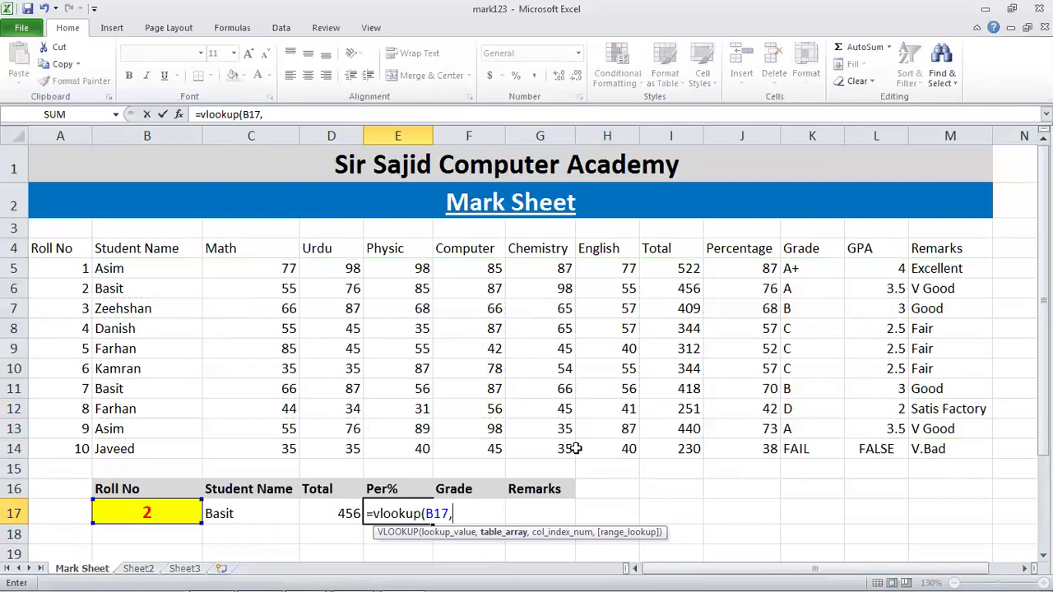
{"action": "left_click_drag", "start_coordinate": [56, 264], "coordinate": [936, 438]}
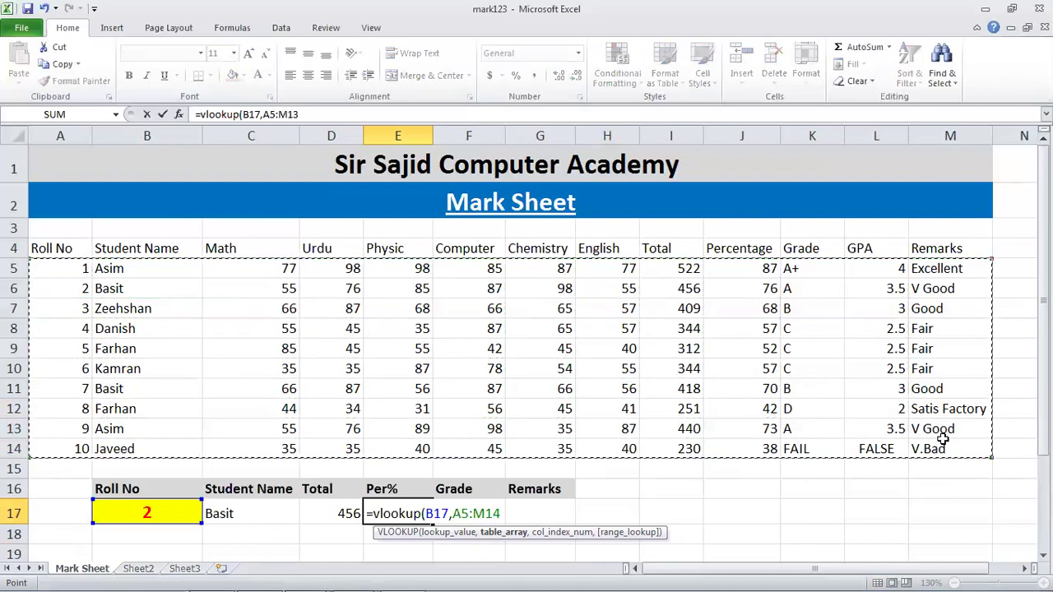
{"action": "type", "text": ",10"}
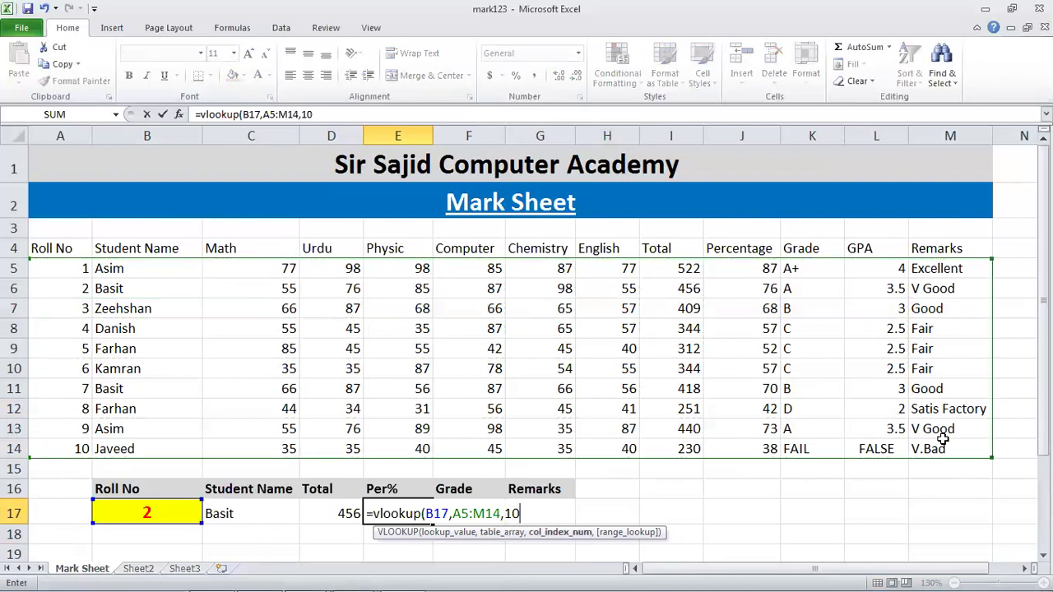
{"action": "type", "text": ",false"}
{"action": "key", "text": "Return"}
- Look up the grade in F17 with =VLOOKUP(B17,A5:M14,11,FALSE)
{"action": "key", "text": "Up"}
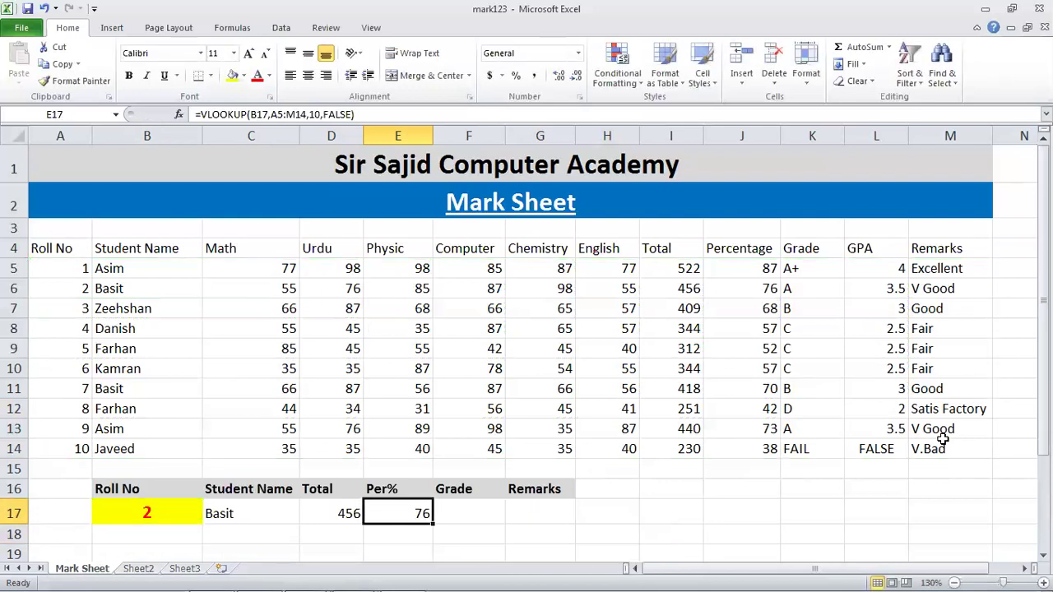
{"action": "key", "text": "Right"}
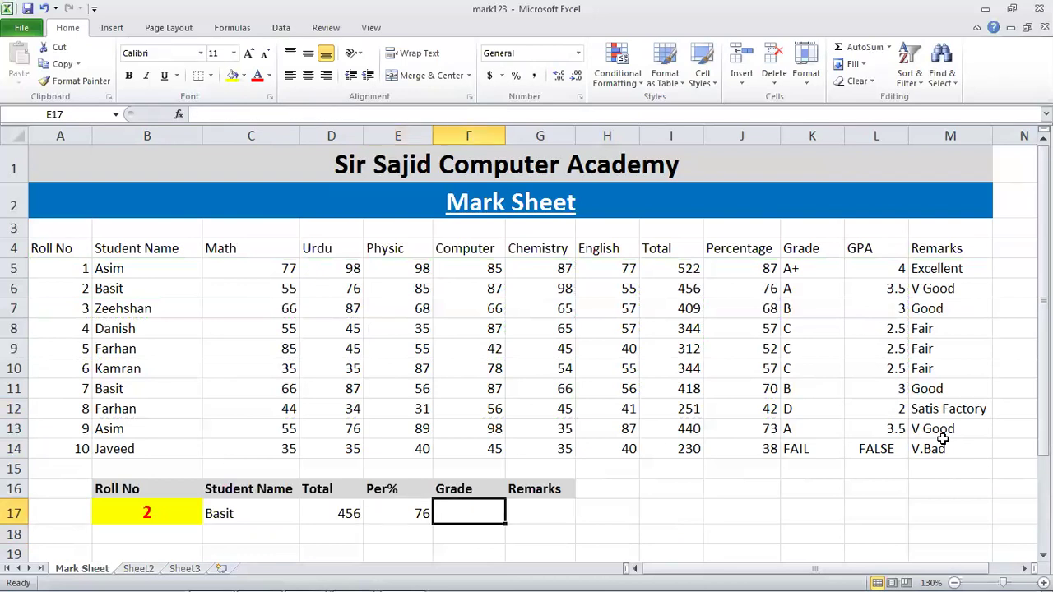
{"action": "type", "text": "="}
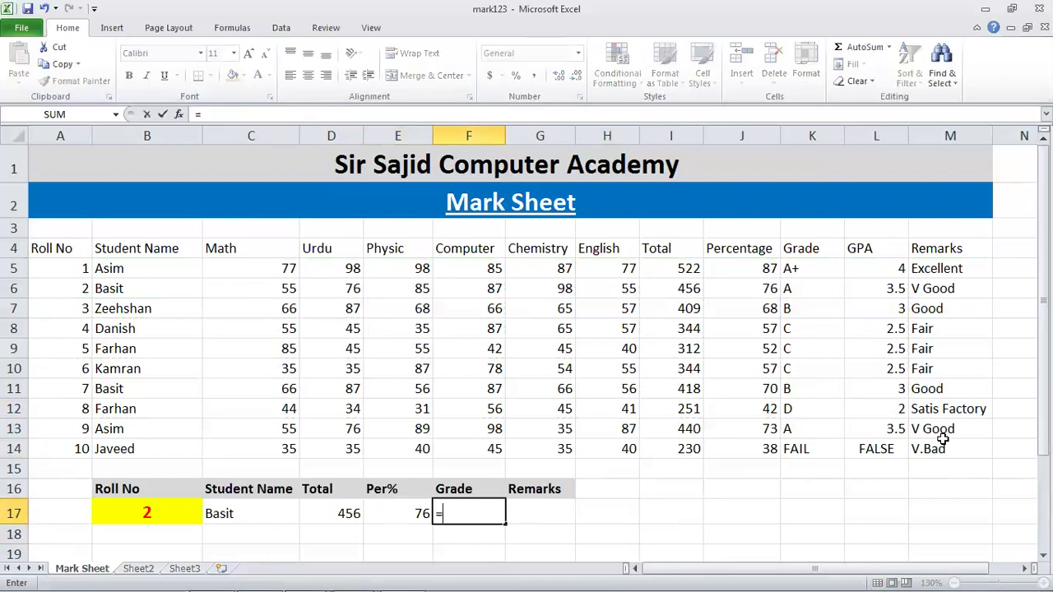
{"action": "type", "text": "v"}
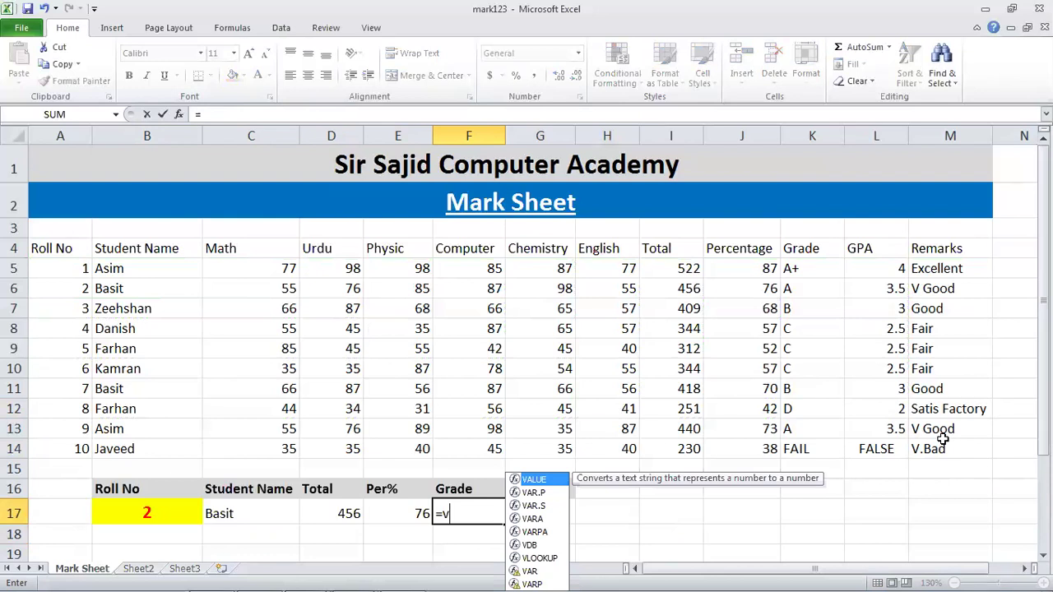
{"action": "type", "text": "lookup("}
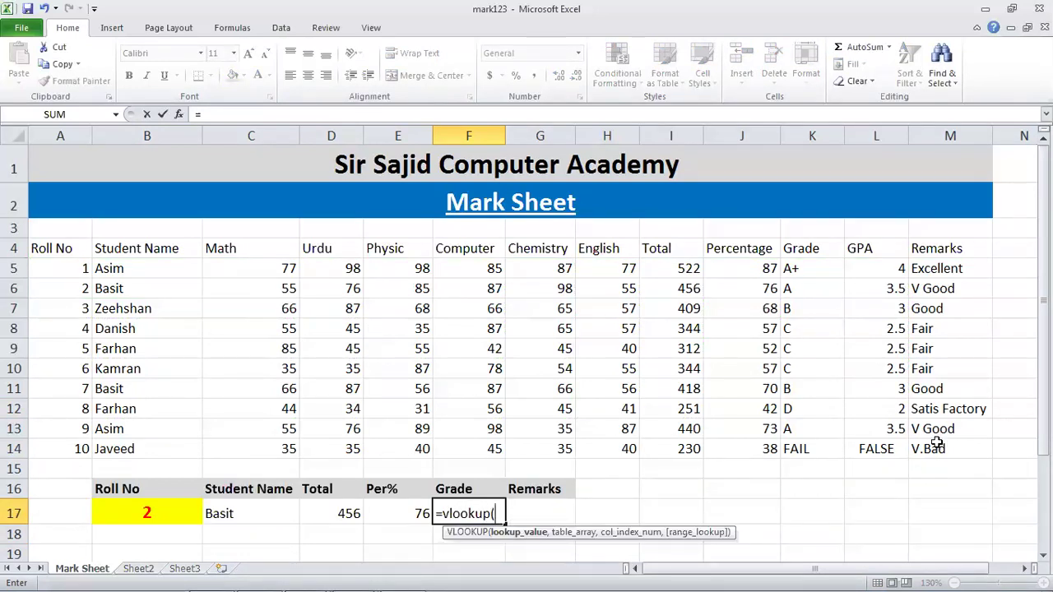
{"action": "left_click", "coordinate": [159, 511]}
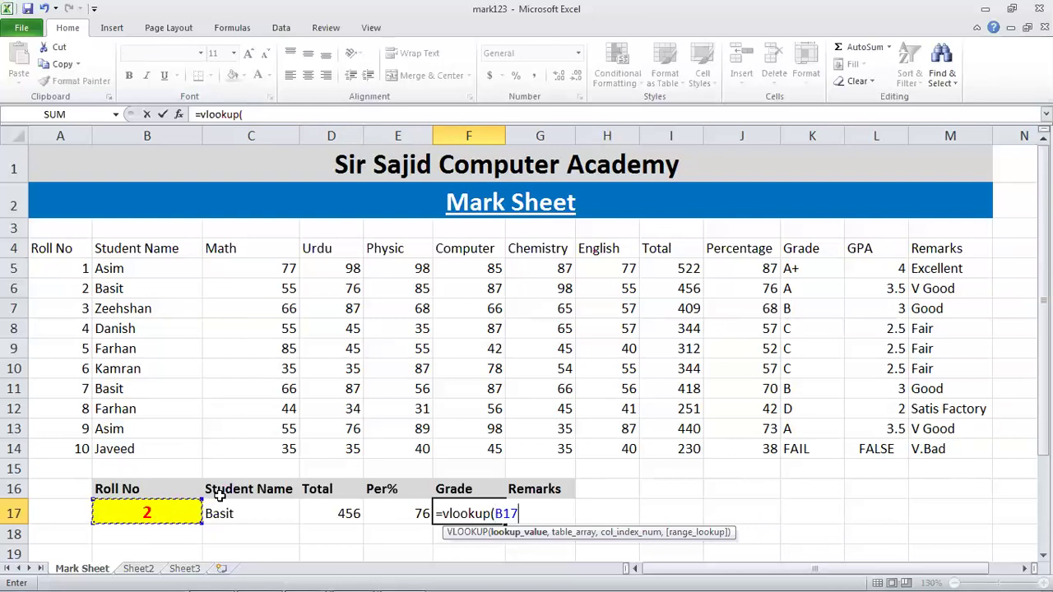
{"action": "type", "text": ","}
{"action": "left_click_drag", "start_coordinate": [62, 270], "coordinate": [900, 452]}
{"action": "type", "text": ","}
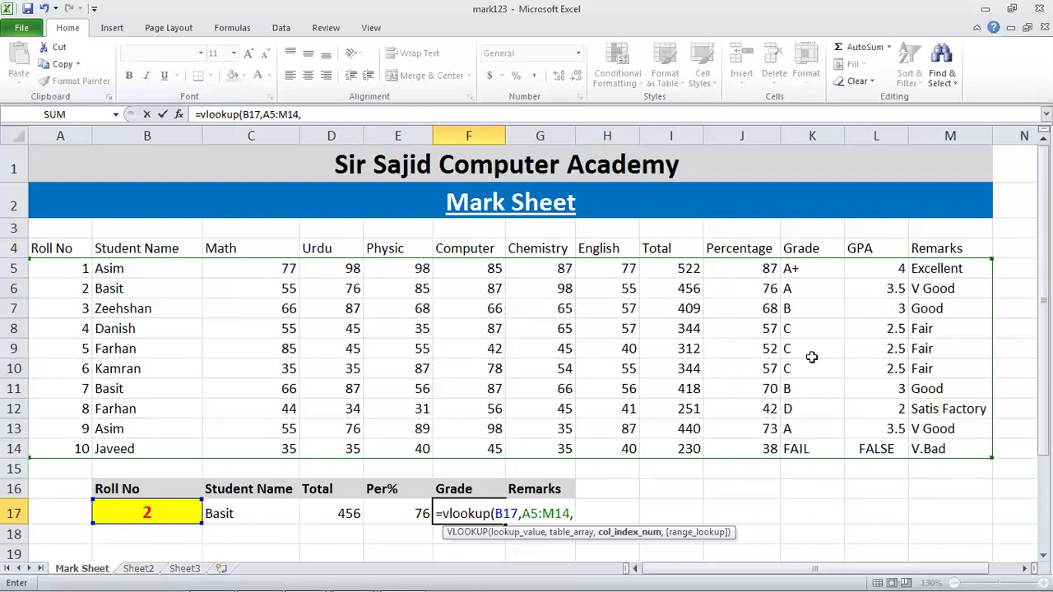
{"action": "type", "text": "11,fals"}
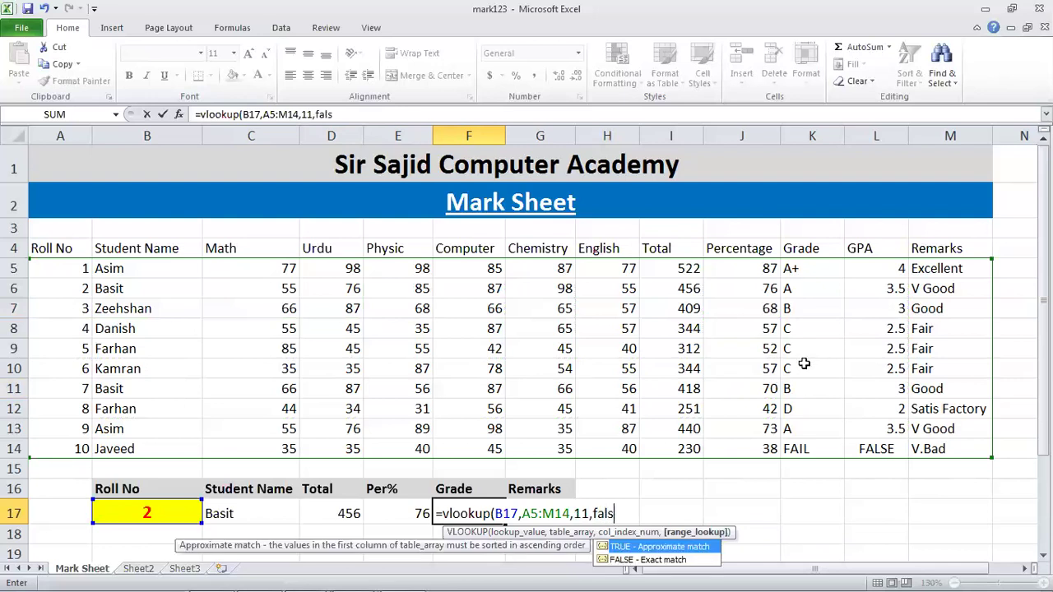
{"action": "type", "text": "e)"}
{"action": "key", "text": "Return"}
- Fill the Remarks cell G17 with the lookup formula =VLOOKUP(B17,A5:M14,12,FALSE)
{"action": "key", "text": "Up"}
{"action": "key", "text": "Right"}
{"action": "type", "text": "=vlook"}
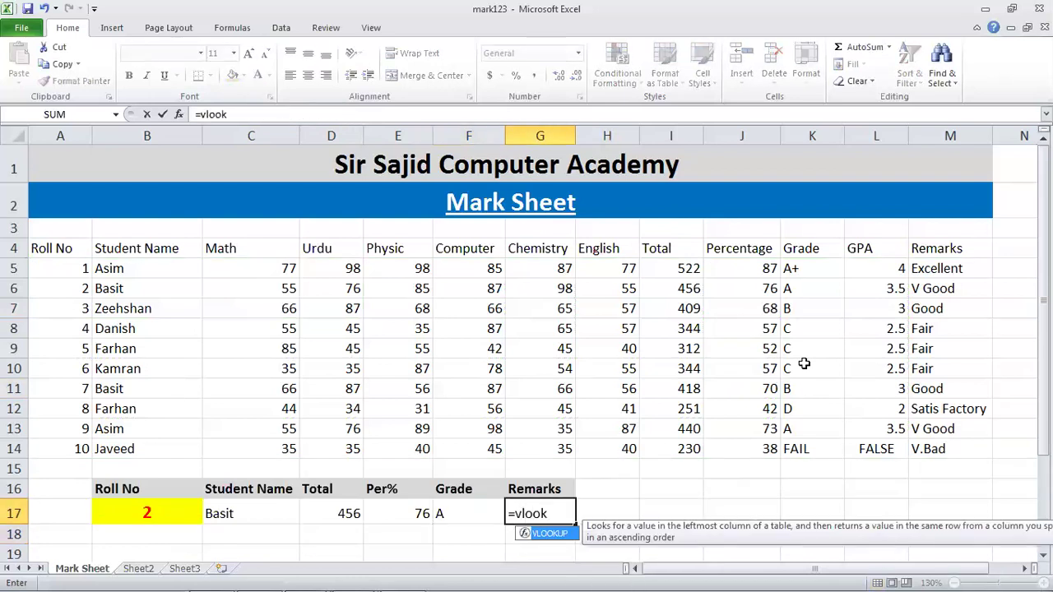
{"action": "type", "text": "up("}
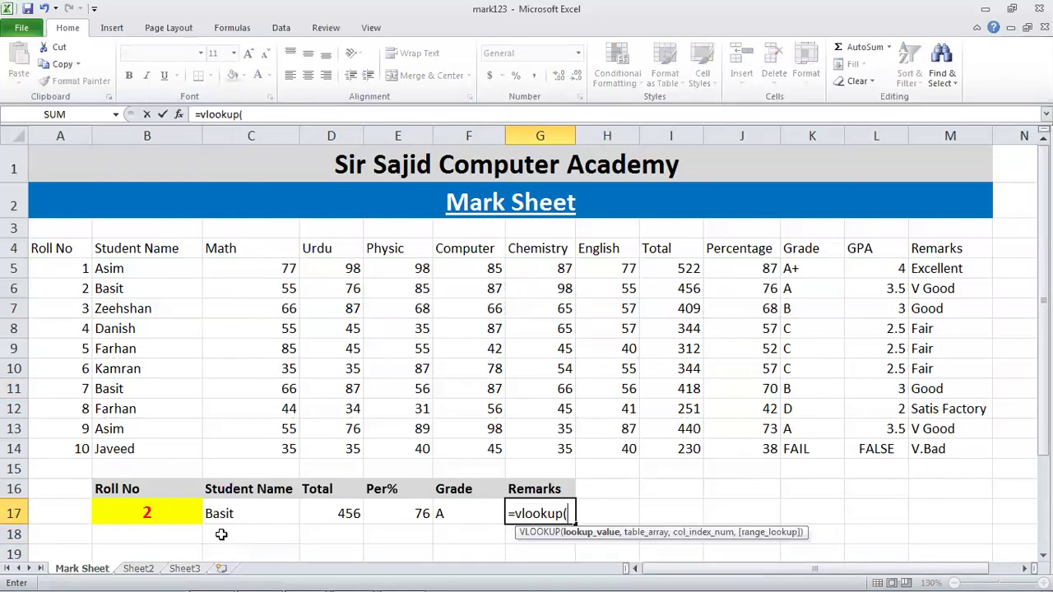
{"action": "left_click", "coordinate": [142, 510]}
{"action": "type", "text": ","}
{"action": "left_click_drag", "start_coordinate": [69, 267], "coordinate": [911, 461]}
{"action": "type", "text": ",12,false"}
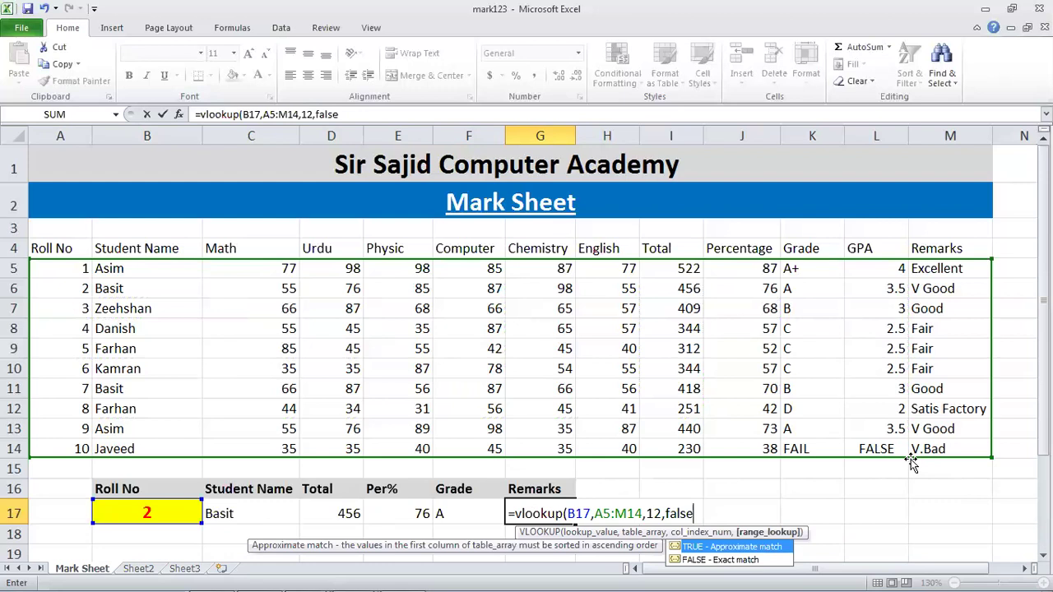
{"action": "type", "text": ")"}
{"action": "key", "text": "Return"}
{"action": "key", "text": "Up"}
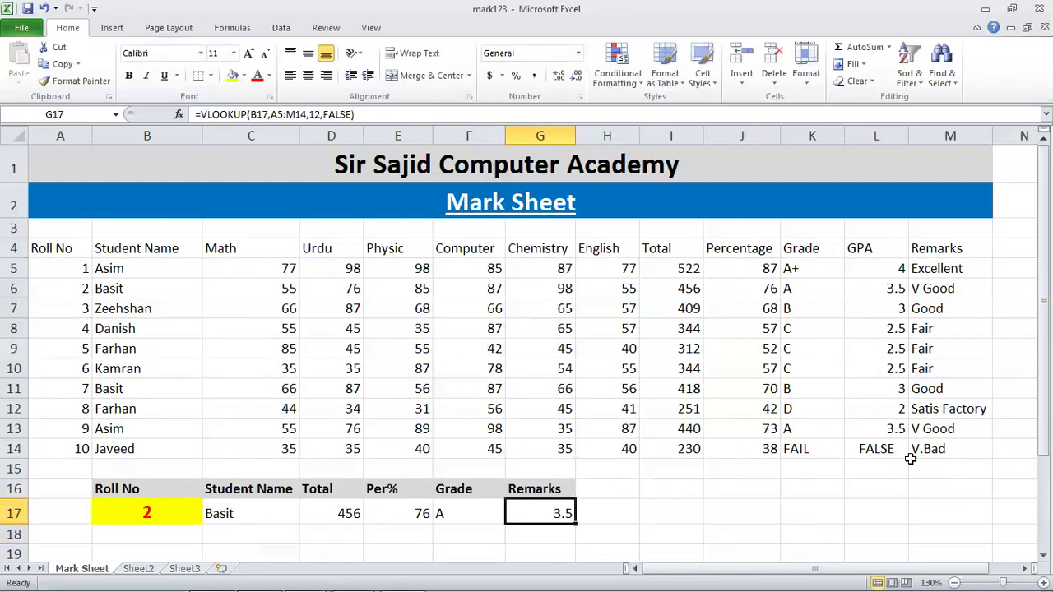
- Change the lookup heading in G16 to GPA and add a Remarks heading in H16
{"action": "key", "text": "Right"}
{"action": "key", "text": "Left"}
{"action": "key", "text": "Up"}
{"action": "key", "text": "Down"}
{"action": "type", "text": "GPA"}
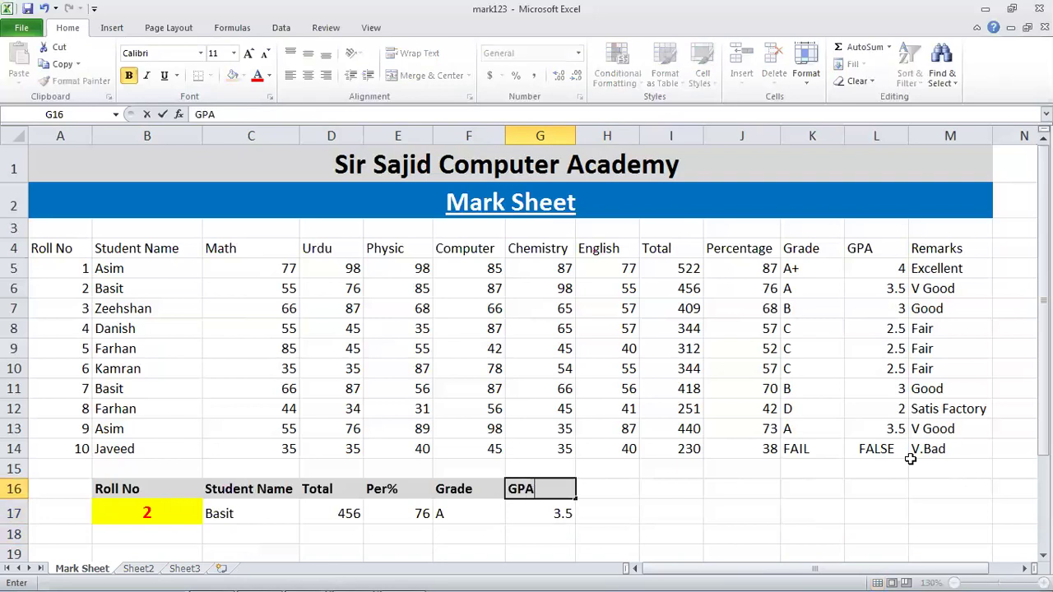
{"action": "key", "text": "Tab"}
{"action": "type", "text": "Remarks"}
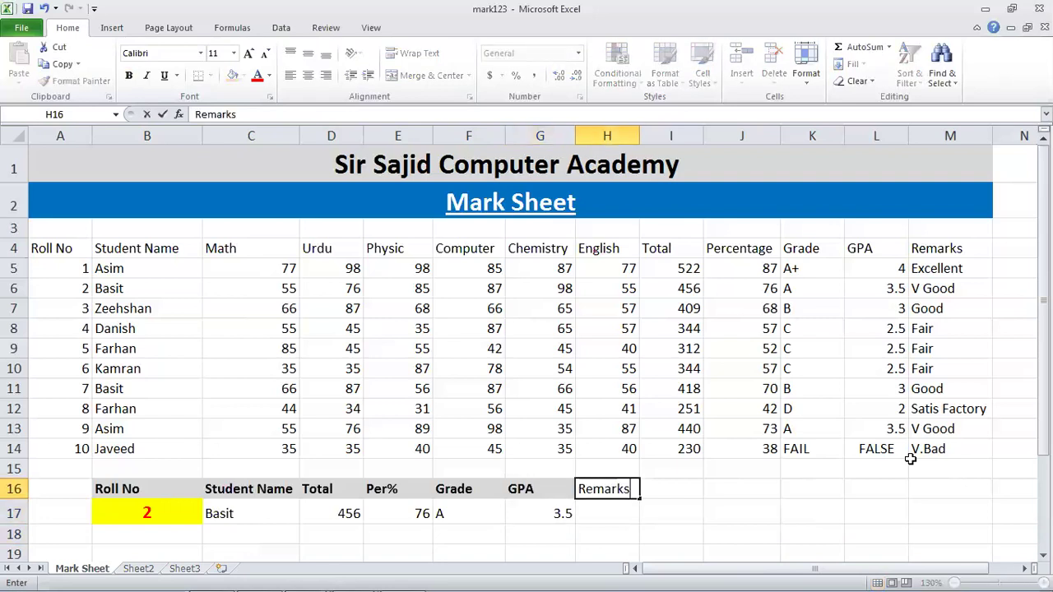
{"action": "key", "text": "Return"}
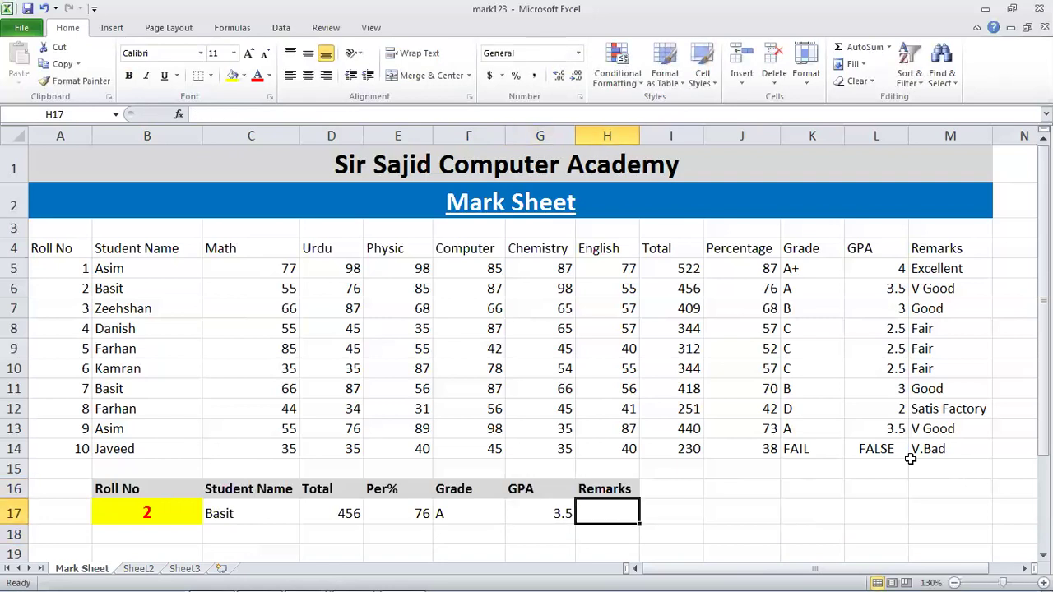
- Look up the student's remarks in H17 with =VLOOKUP(B17,A5:M14,13,FALSE)
{"action": "type", "text": "=vlook"}
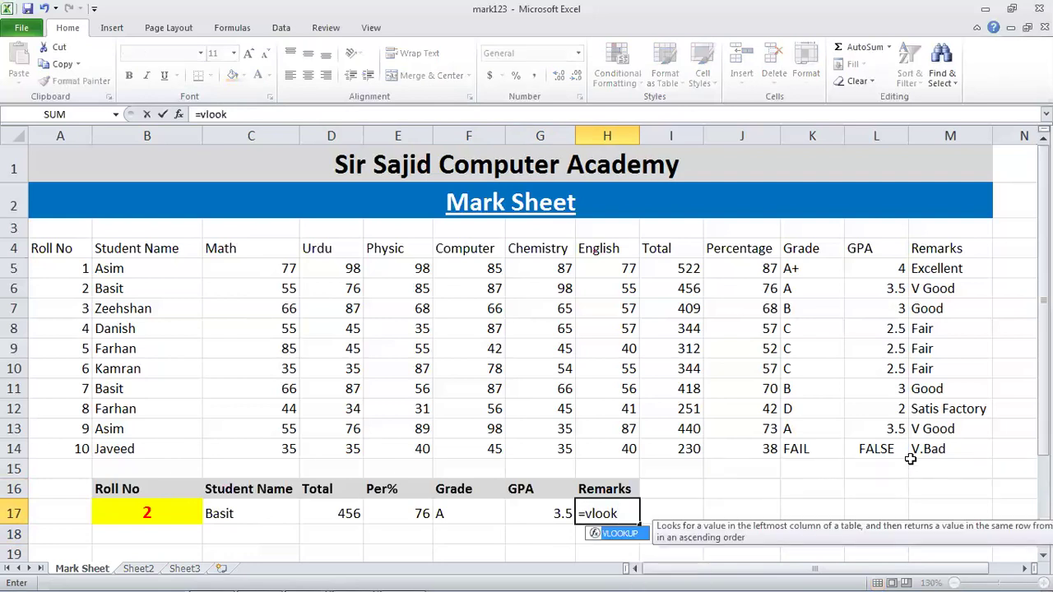
{"action": "type", "text": "up("}
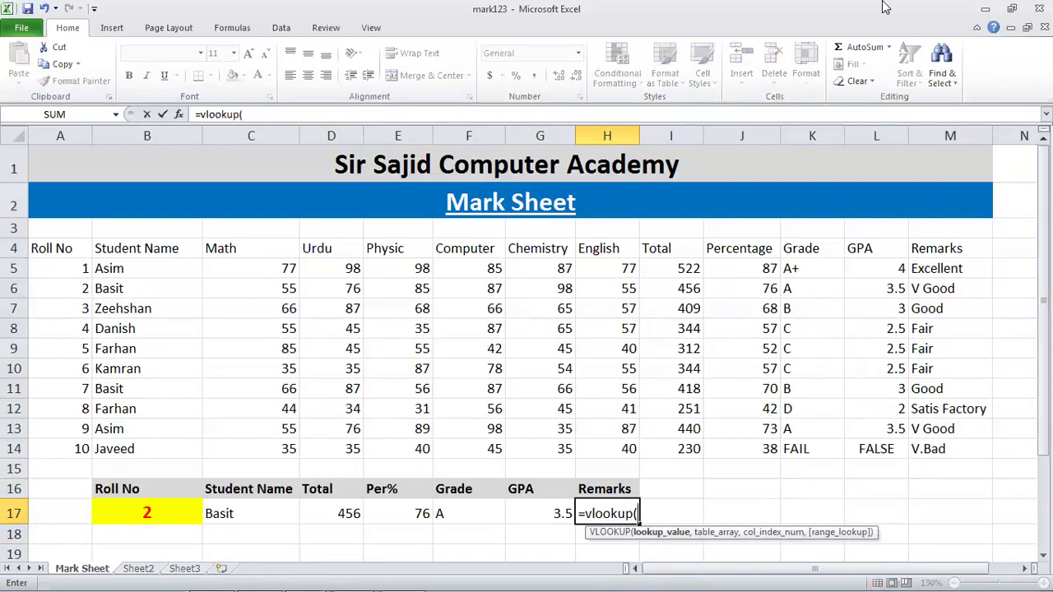
{"action": "left_click", "coordinate": [152, 509]}
{"action": "type", "text": ","}
{"action": "left_click_drag", "start_coordinate": [59, 268], "coordinate": [921, 447]}
{"action": "type", "text": ",13"}
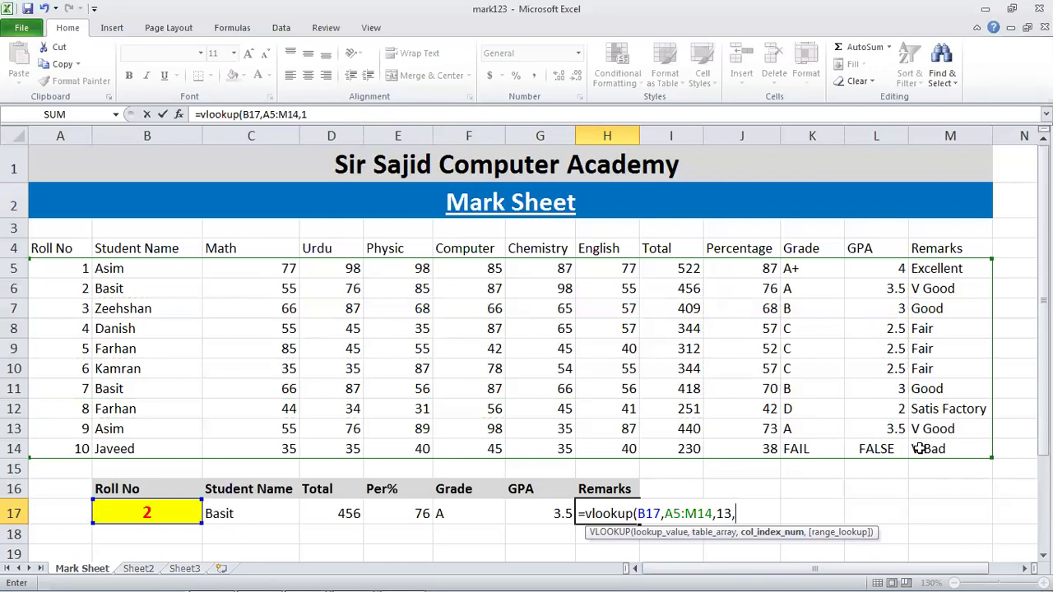
{"action": "type", "text": ",false"}
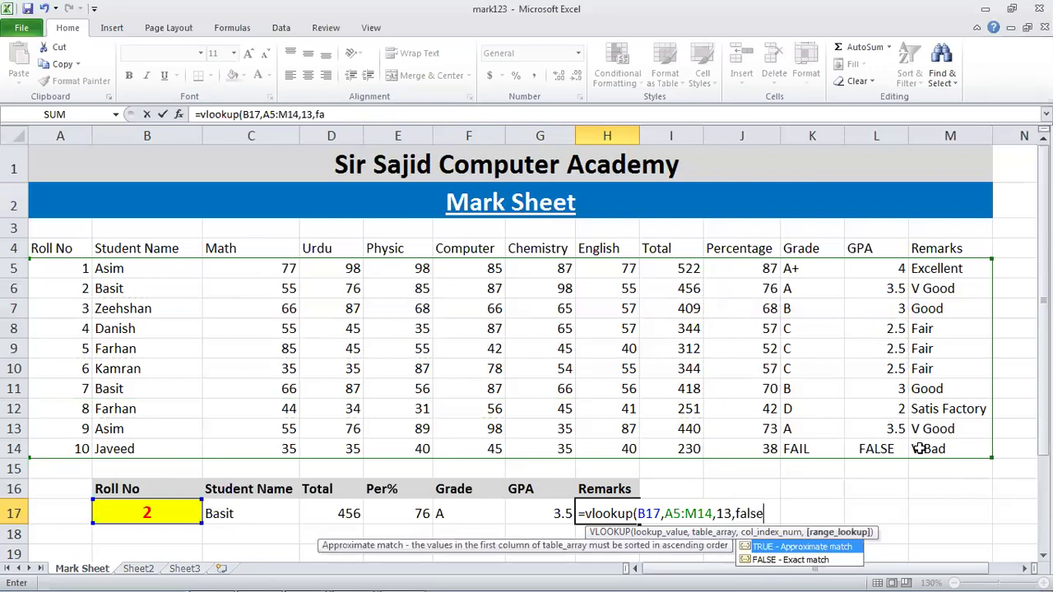
{"action": "type", "text": ")"}
{"action": "key", "text": "Return"}
- Make the lookup results in C17:H17 bold
{"action": "key", "text": "Up"}
{"action": "key", "text": "Left"}
{"action": "key", "text": "Left"}
{"action": "key", "text": "Left"}
{"action": "key", "text": "Left"}
{"action": "key", "text": "Left"}
{"action": "key", "text": "Left"}
{"action": "key", "text": "Left"}
{"action": "key", "text": "Right"}
{"action": "key", "text": "Right"}
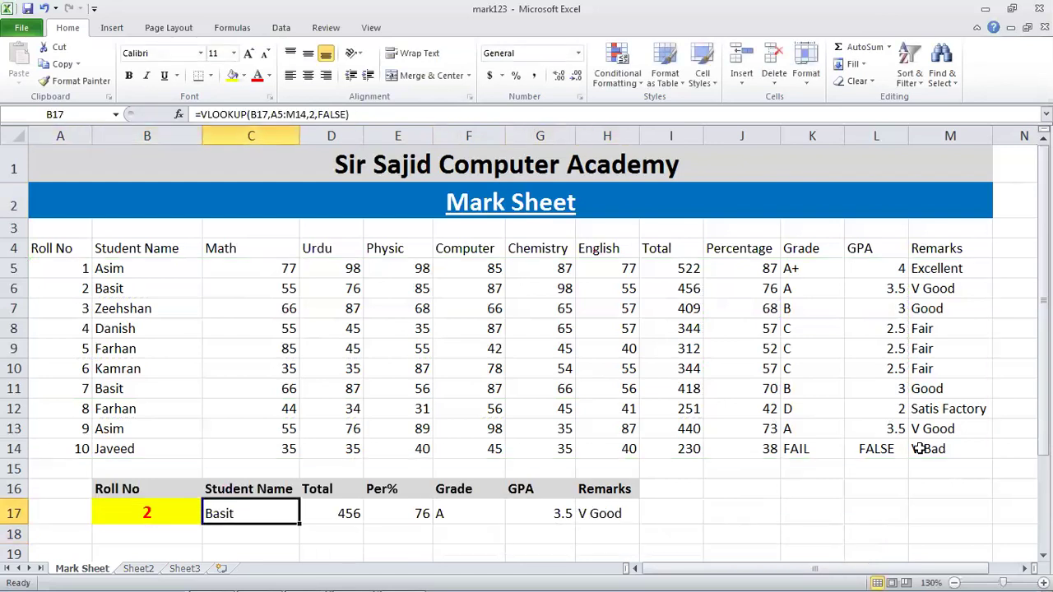
{"action": "key", "text": "shift+Right"}
{"action": "key", "text": "shift+Right"}
{"action": "key", "text": "shift+Right"}
{"action": "key", "text": "shift+Right"}
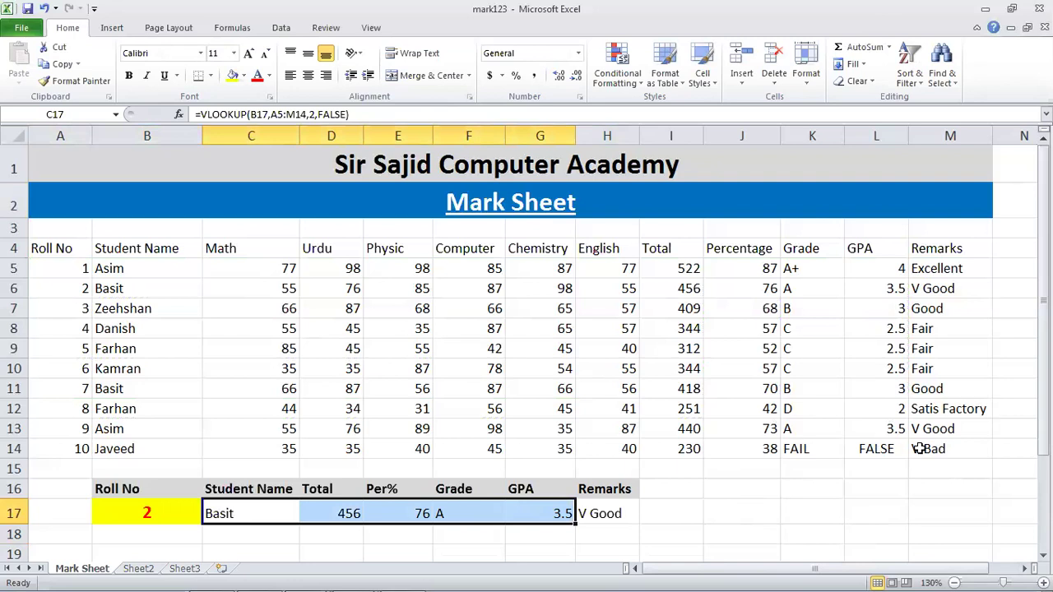
{"action": "key", "text": "shift+Right"}
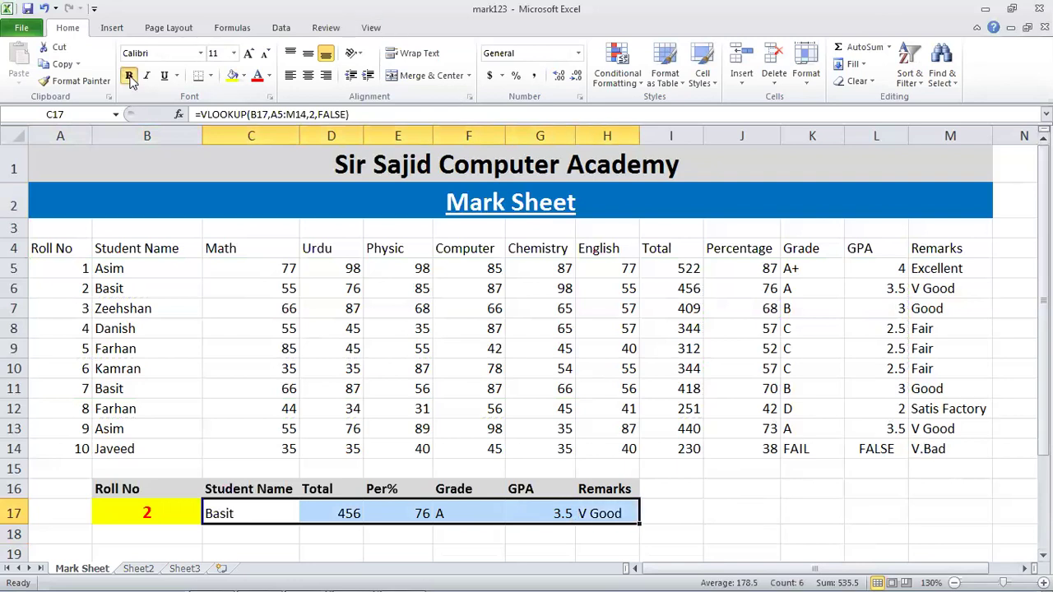
{"action": "left_click", "coordinate": [130, 76]}
{"action": "left_click", "coordinate": [446, 272]}
{"action": "key", "text": "alt+f"}
{"action": "key", "text": "Escape"}
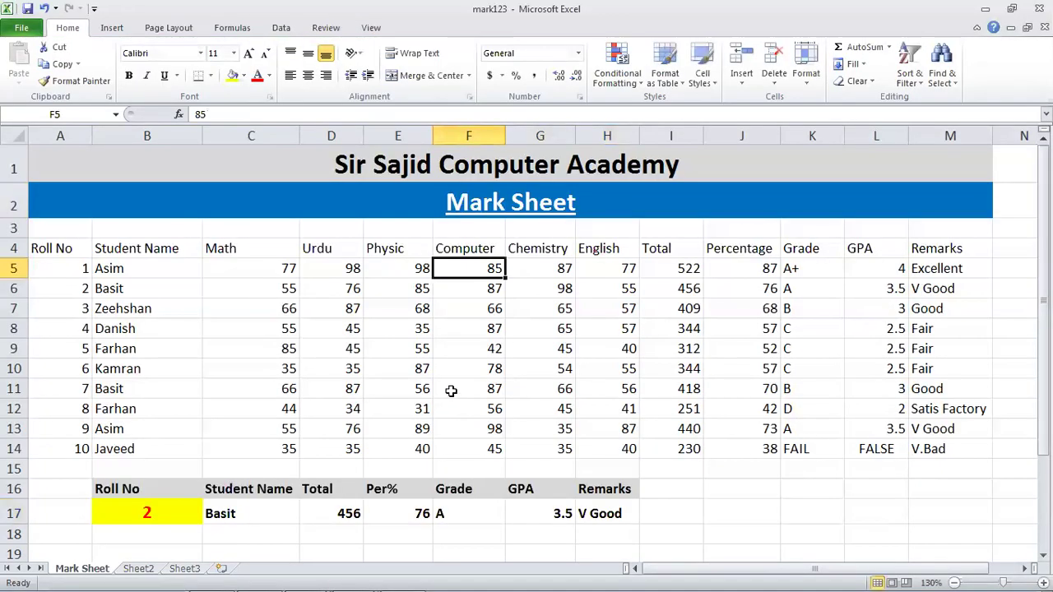
{"action": "left_click", "coordinate": [450, 390]}
- Test the lookup with roll number 10 in B17 and check the results across row 17
{"action": "left_click", "coordinate": [189, 520]}
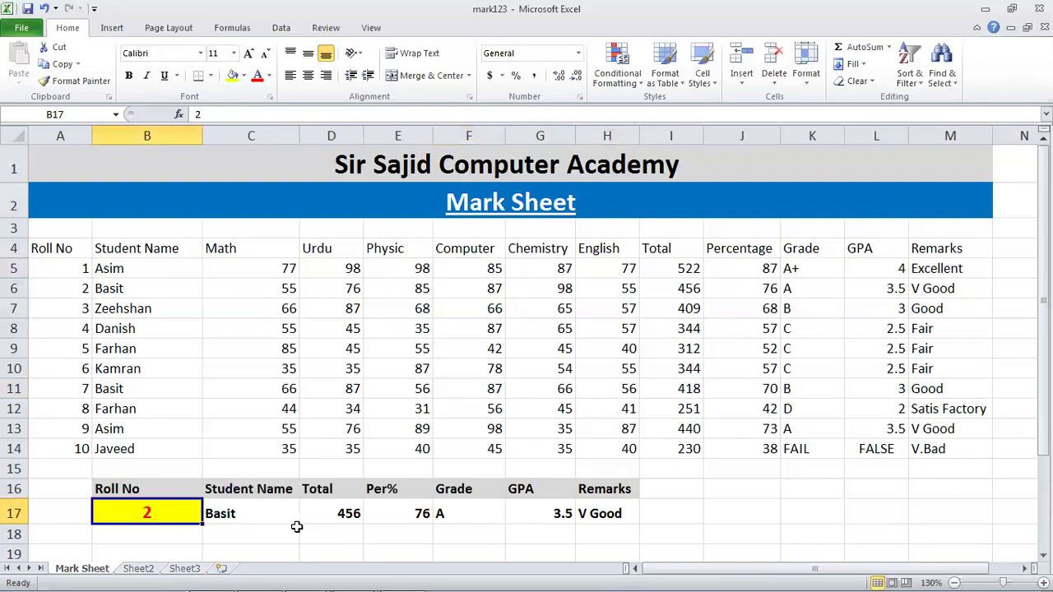
{"action": "type", "text": "10"}
{"action": "key", "text": "Return"}
{"action": "key", "text": "Up"}
{"action": "key", "text": "Right"}
{"action": "key", "text": "Right"}
{"action": "key", "text": "Right"}
{"action": "key", "text": "Right"}
{"action": "key", "text": "Right"}
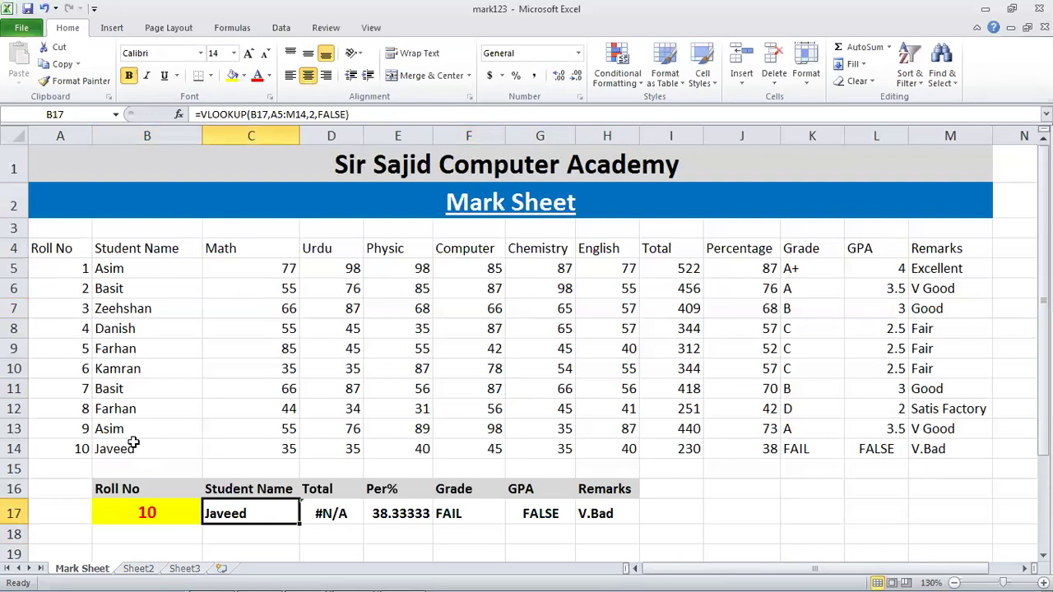
- Set the roll number in B17 to 5 and check the looked-up values across row 17
{"action": "key", "text": "Left"}
{"action": "key", "text": "Left"}
{"action": "key", "text": "Left"}
{"action": "key", "text": "Left"}
{"action": "key", "text": "Left"}
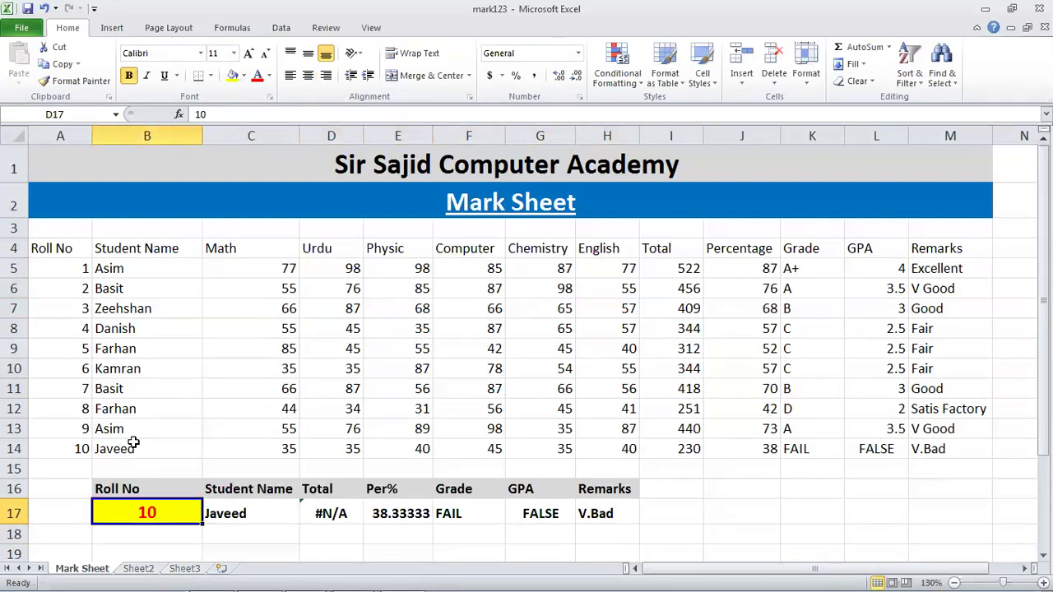
{"action": "type", "text": "5"}
{"action": "key", "text": "Return"}
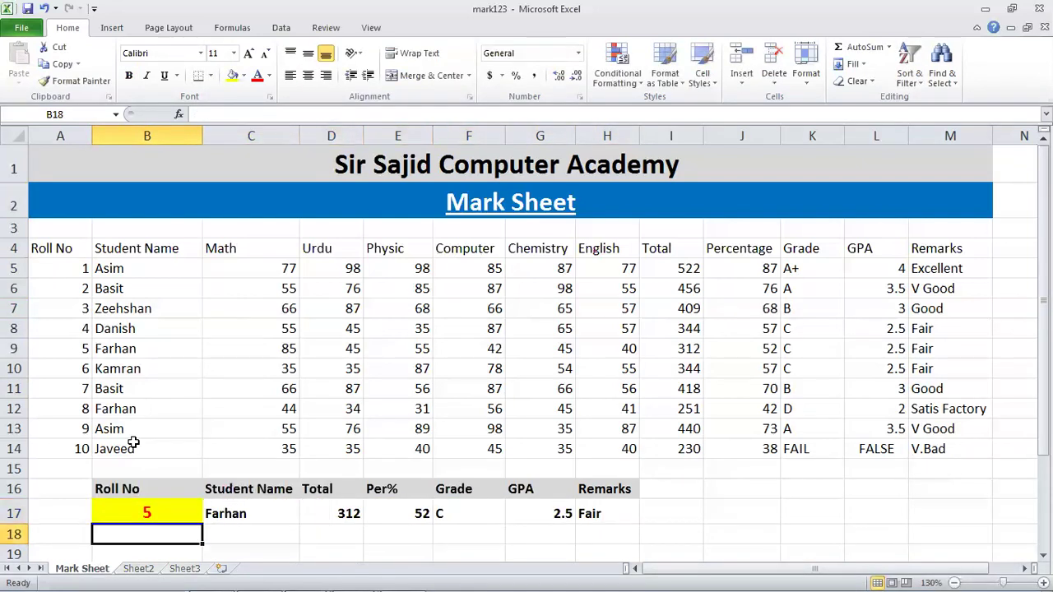
{"action": "key", "text": "Up"}
{"action": "key", "text": "Right"}
{"action": "key", "text": "Right"}
{"action": "key", "text": "Right"}
{"action": "key", "text": "Right"}
{"action": "key", "text": "Right"}
{"action": "key", "text": "Right"}
{"action": "key", "text": "Left"}
{"action": "key", "text": "Left"}
{"action": "key", "text": "Left"}
{"action": "key", "text": "Left"}
{"action": "key", "text": "Left"}
{"action": "key", "text": "Left"}
{"action": "key", "text": "Up"}
{"action": "key", "text": "Up"}
{"action": "key", "text": "Up"}
{"action": "key", "text": "Up"}
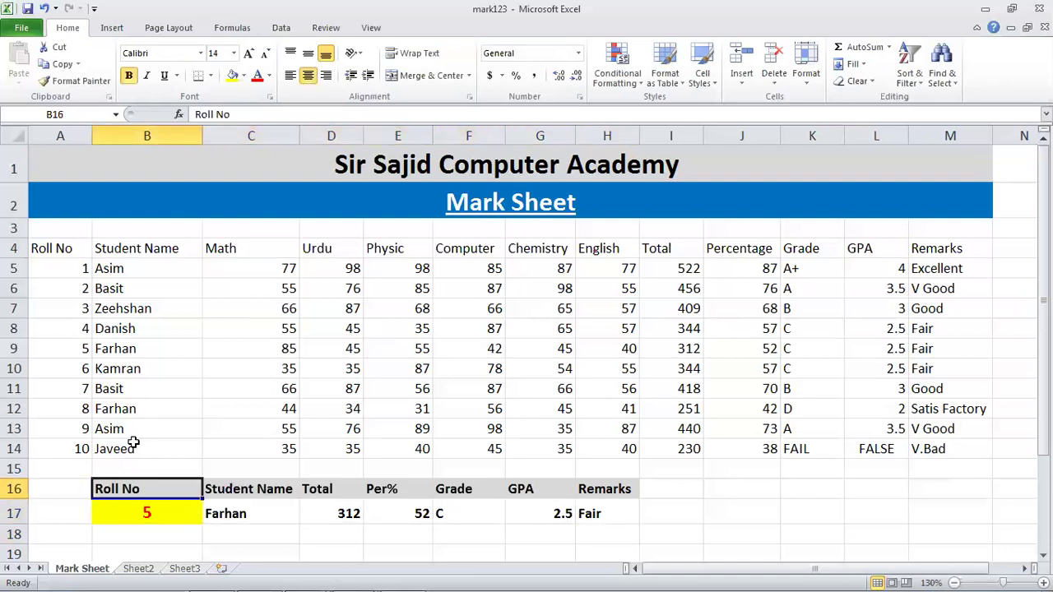
{"action": "key", "text": "Up"}
{"action": "key", "text": "Down"}
{"action": "key", "text": "Down"}
{"action": "key", "text": "Down"}
{"action": "key", "text": "Down"}
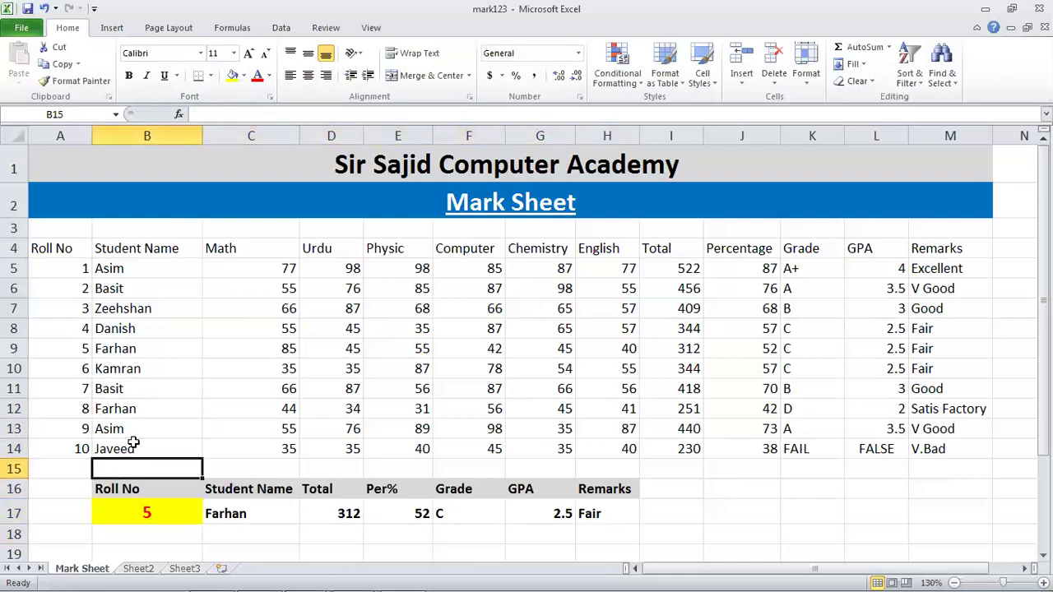
- Enter roll number 2 in the yellow lookup cell B17 below the mark sheet
{"action": "key", "text": "Down"}
{"action": "type", "text": "2"}
{"action": "key", "text": "Return"}
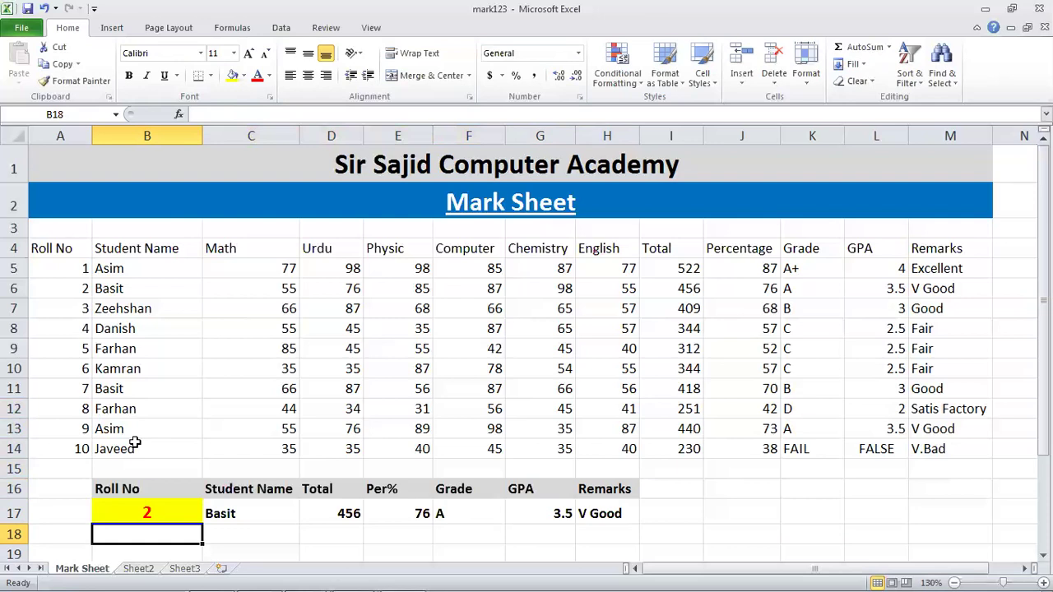
{"action": "key", "text": "Up"}
{"action": "key", "text": "Up"}
{"action": "key", "text": "Up"}
{"action": "key", "text": "Up"}
{"action": "key", "text": "Up"}
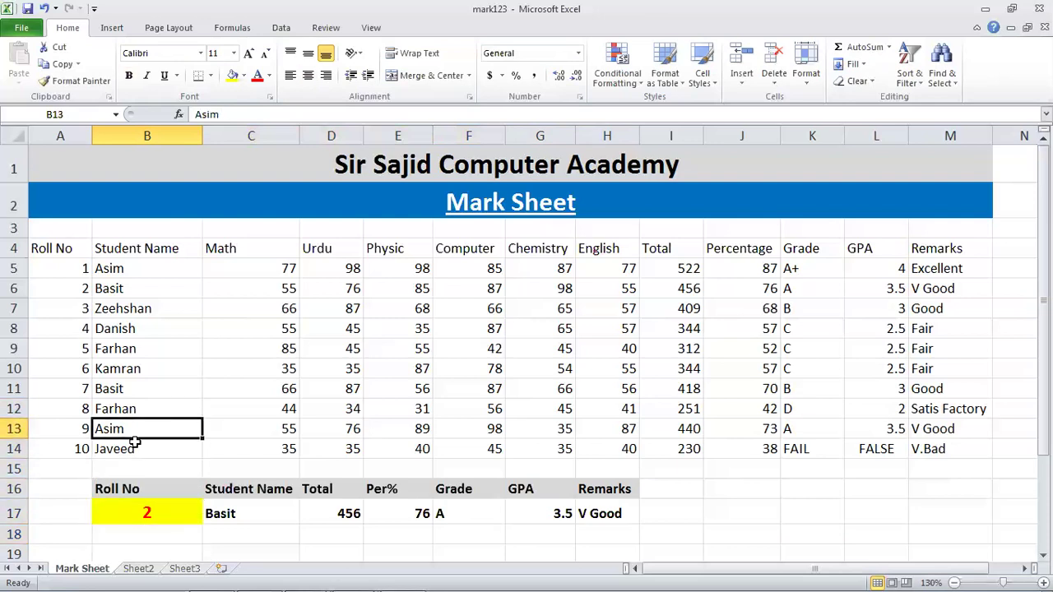
{"action": "left_click", "coordinate": [298, 328]}
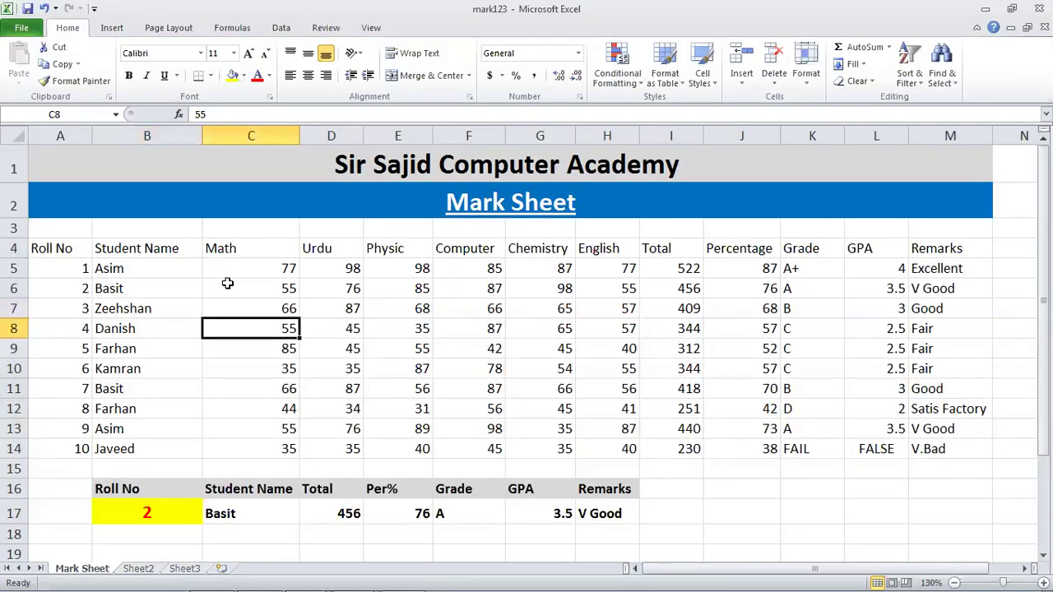
{"action": "left_click", "coordinate": [323, 286]}
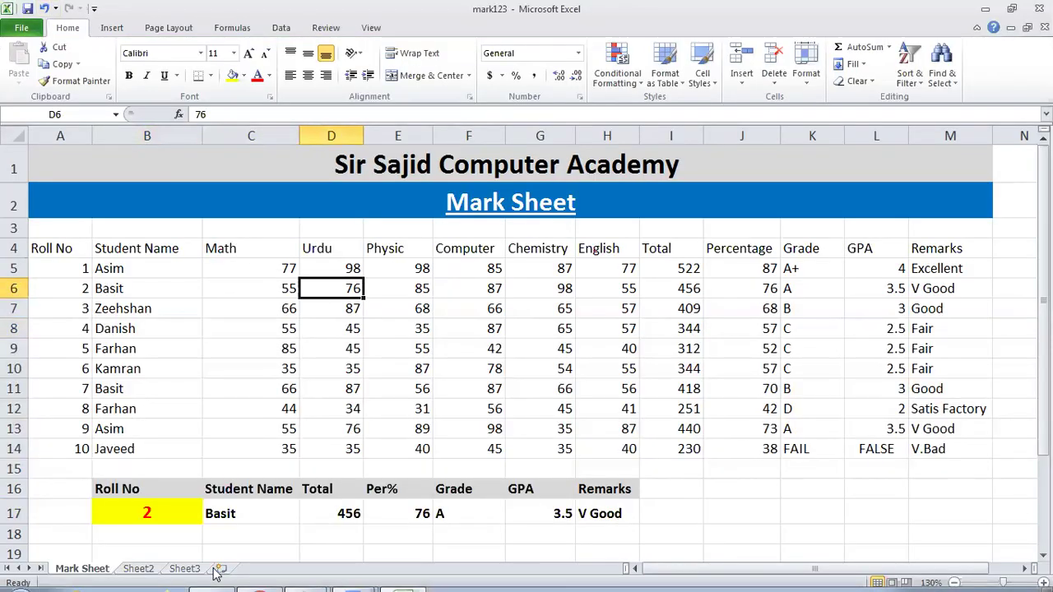
- Switch to the MS Excel Introduction notes in Notepad, skim back through them and close the file
{"action": "left_click", "coordinate": [304, 577]}
{"action": "left_click", "coordinate": [287, 516]}
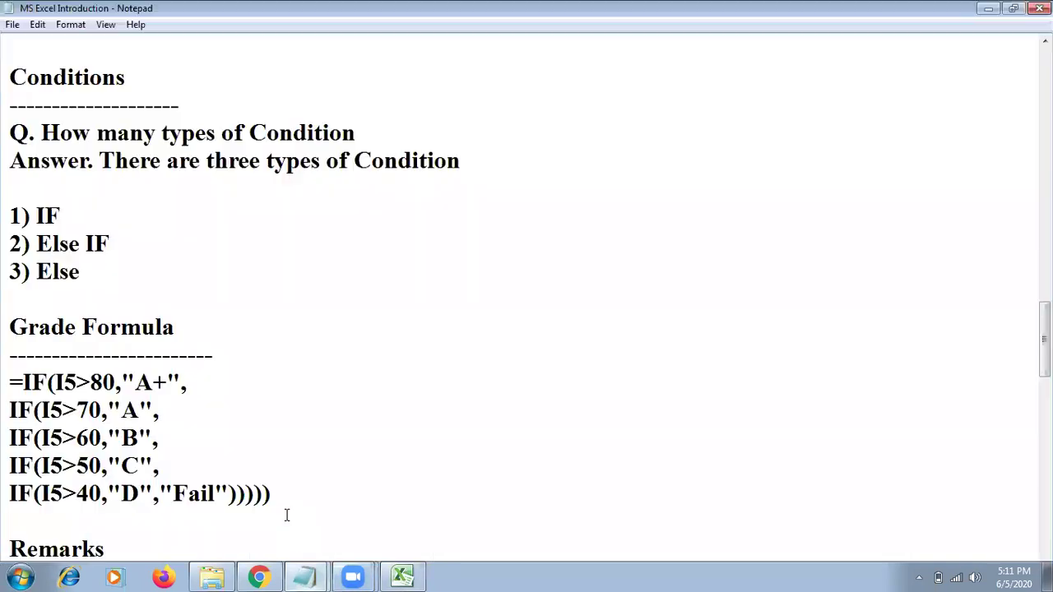
{"action": "scroll", "coordinate": [381, 331], "scroll_direction": "up", "scroll_amount": 11}
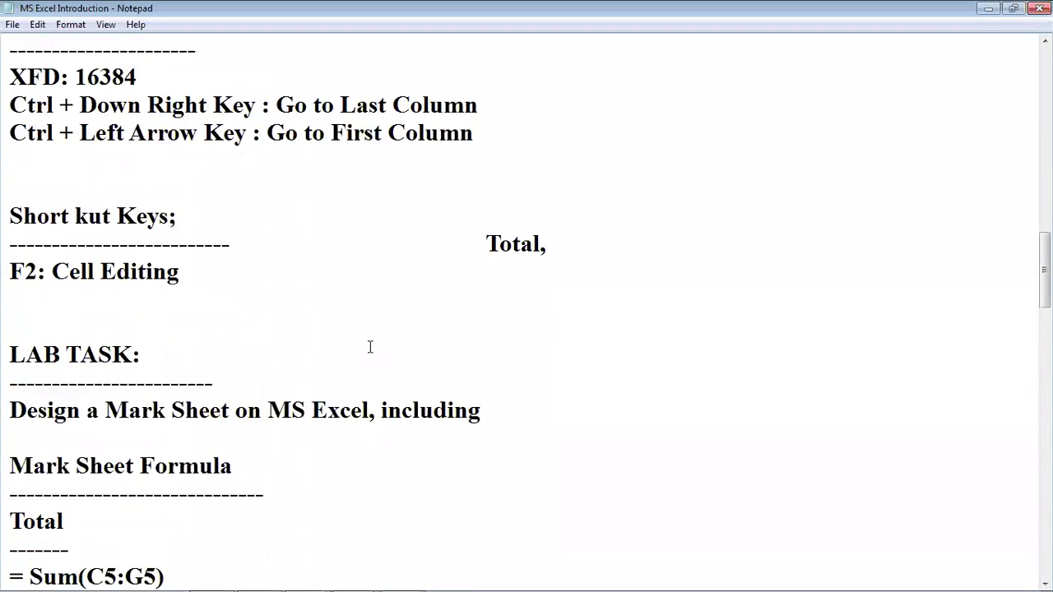
{"action": "scroll", "coordinate": [613, 402], "scroll_direction": "up", "scroll_amount": 7}
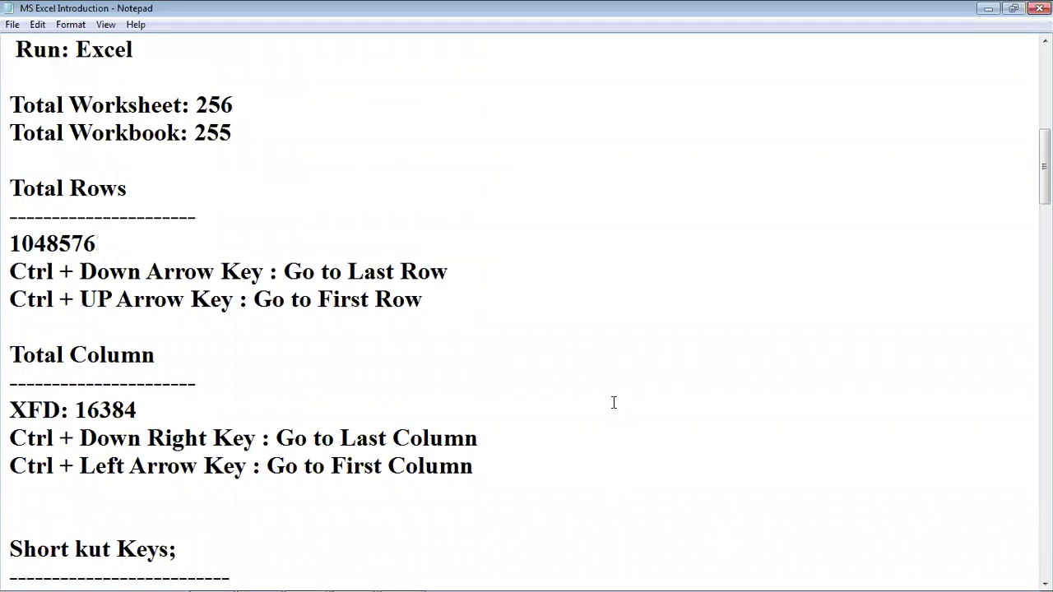
{"action": "scroll", "coordinate": [552, 391], "scroll_direction": "up", "scroll_amount": 2}
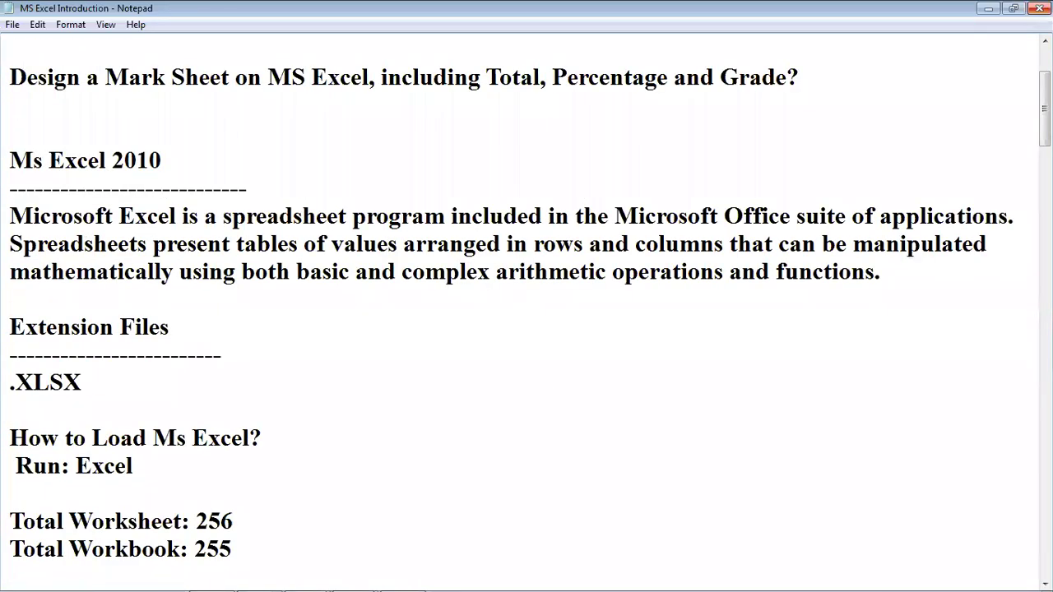
{"action": "left_click", "coordinate": [1038, 9]}
- Bring up the Ms Excel Mark Sheet GP notes and review the Lab6 feature list, highlighting VLOOKUP, conditional formatting and sorting
{"action": "left_click", "coordinate": [310, 575]}
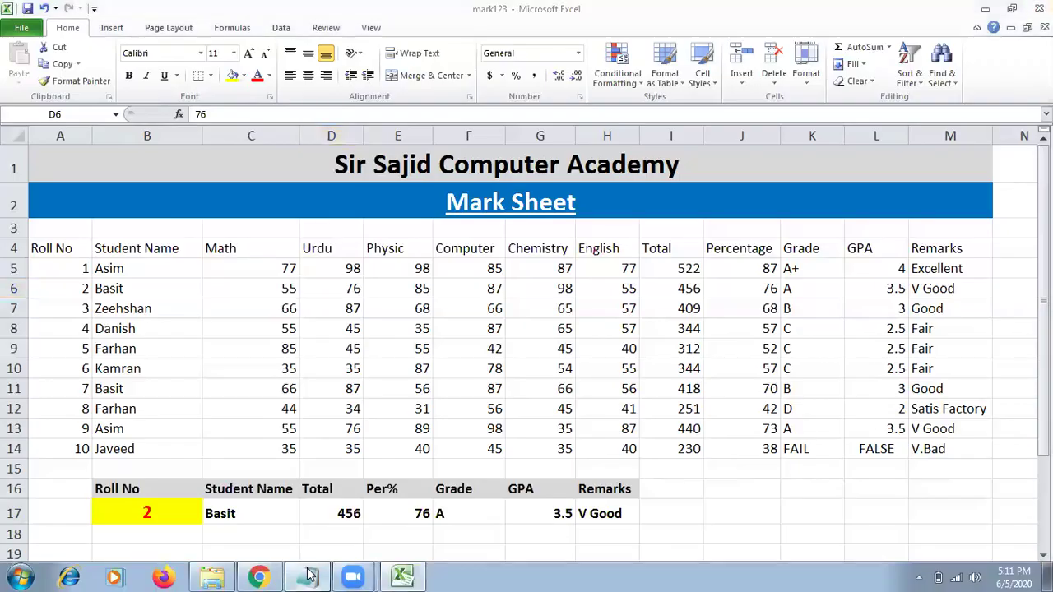
{"action": "left_click", "coordinate": [346, 388]}
{"action": "scroll", "coordinate": [349, 387], "scroll_direction": "up", "scroll_amount": 1}
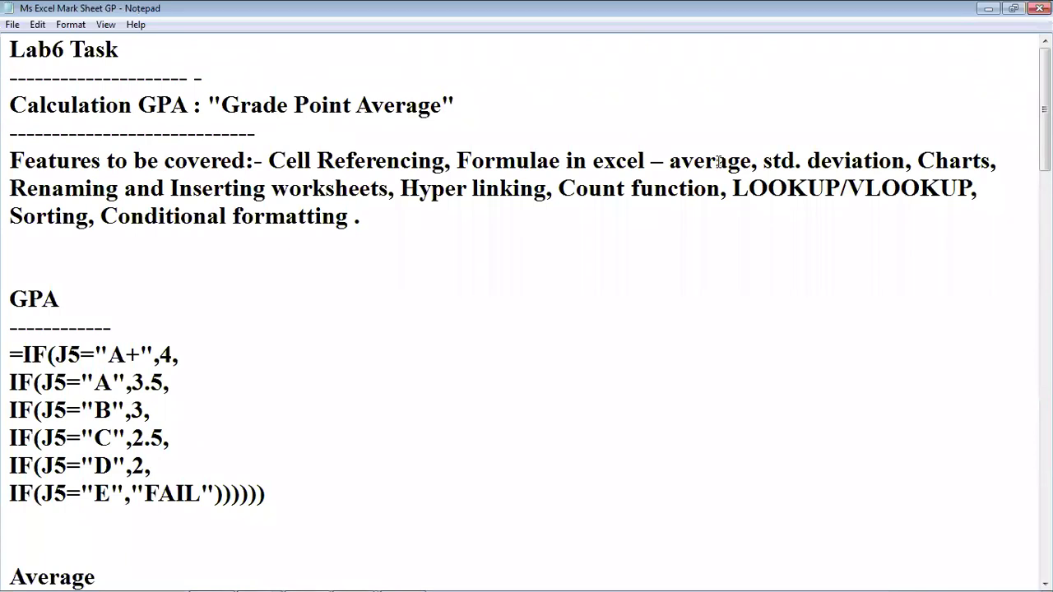
{"action": "left_click", "coordinate": [180, 188]}
{"action": "key", "text": "Left"}
{"action": "left_click_drag", "start_coordinate": [865, 188], "coordinate": [927, 194]}
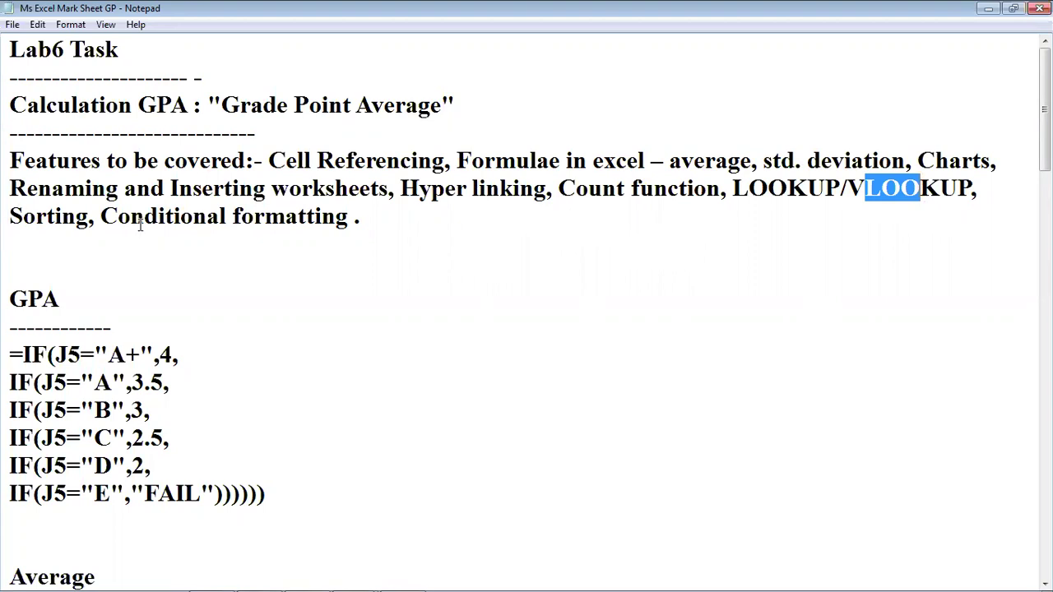
{"action": "left_click_drag", "start_coordinate": [140, 224], "coordinate": [235, 235]}
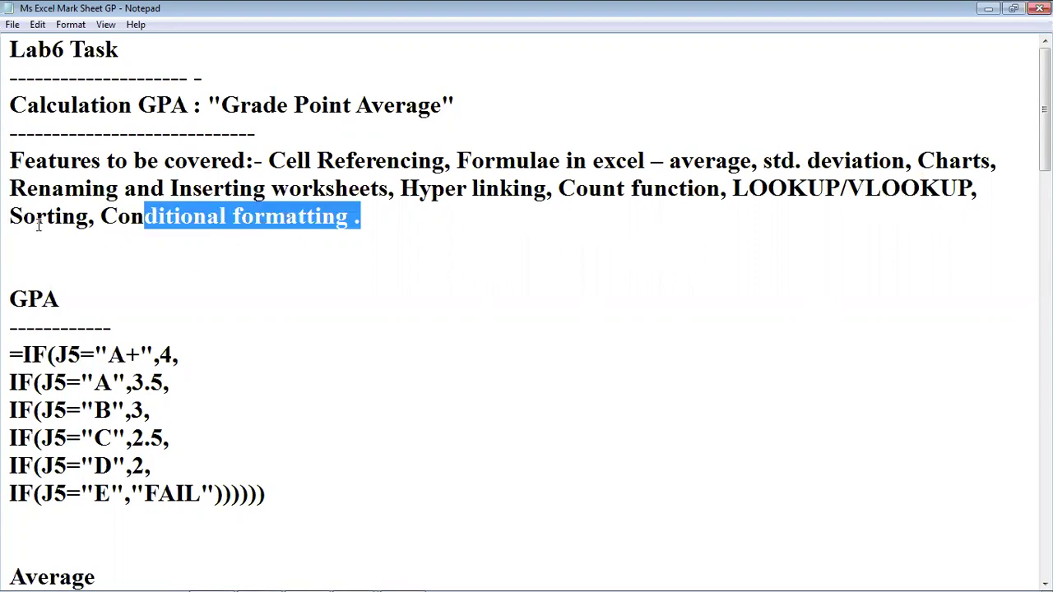
{"action": "left_click_drag", "start_coordinate": [38, 224], "coordinate": [85, 230]}
{"action": "mouse_move", "coordinate": [364, 580]}
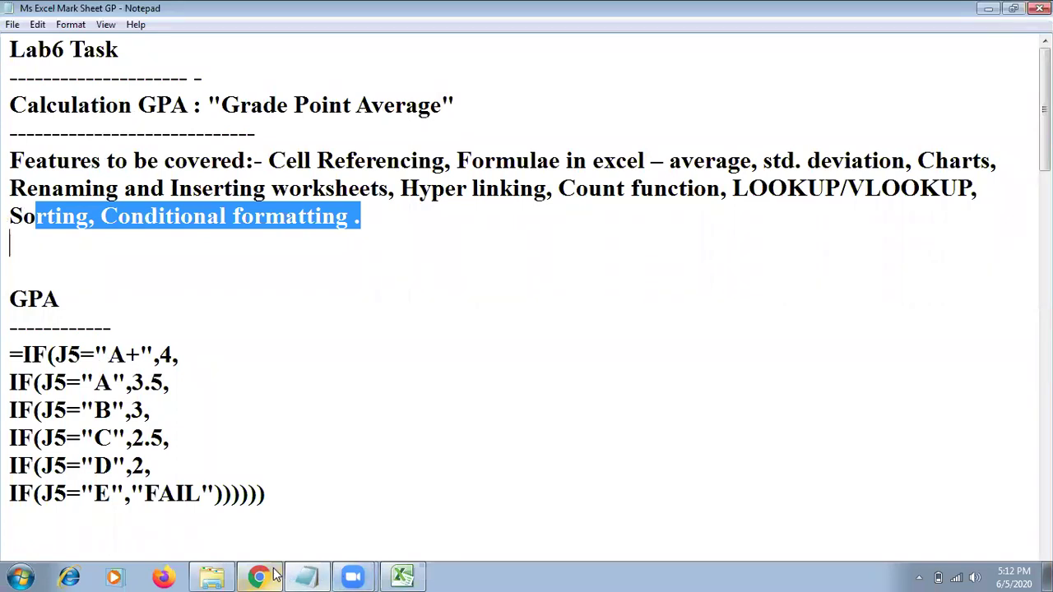
- Return to the mark123 workbook in Excel and examine the roll number and student name columns
{"action": "left_click", "coordinate": [399, 576]}
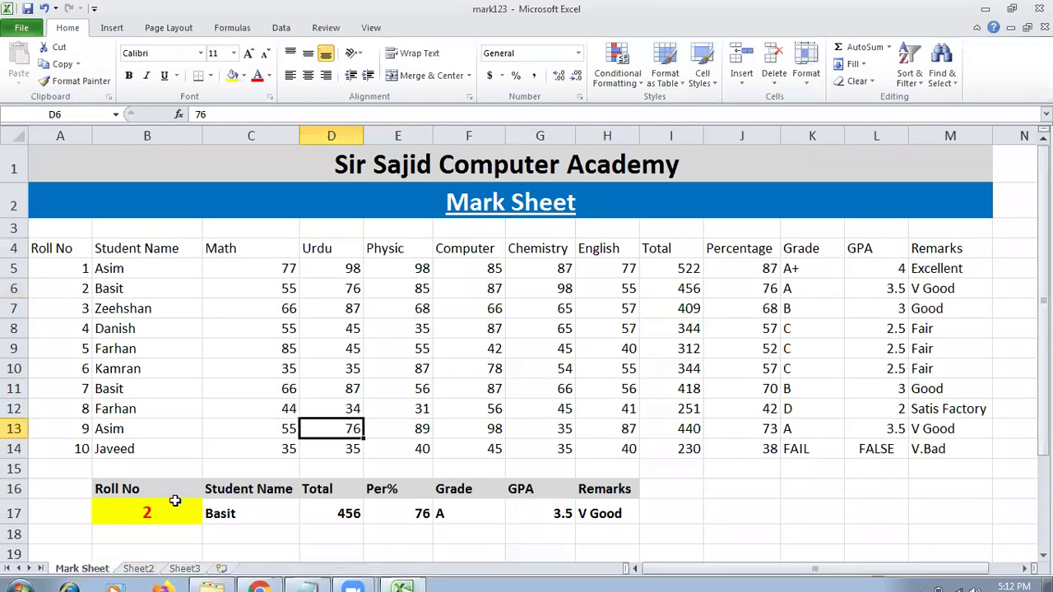
{"action": "left_click", "coordinate": [156, 370]}
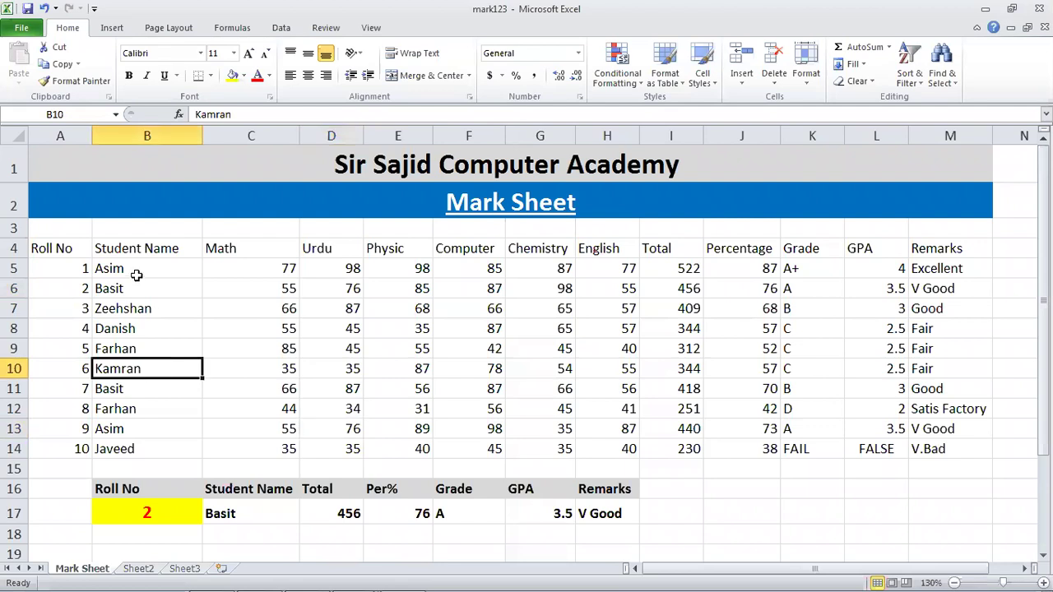
{"action": "left_click_drag", "start_coordinate": [68, 264], "coordinate": [19, 441]}
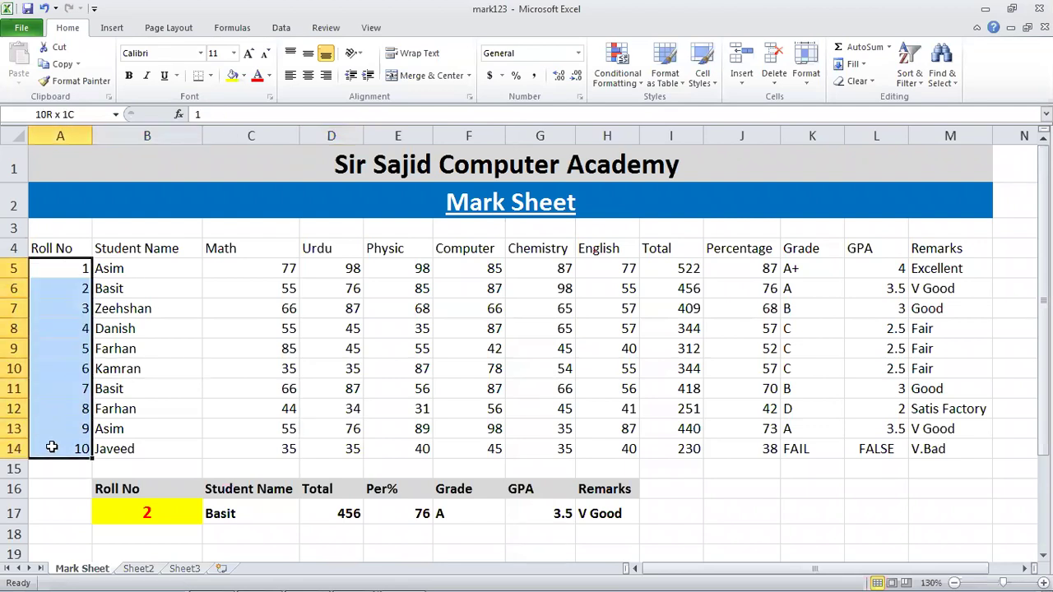
{"action": "left_click", "coordinate": [143, 391]}
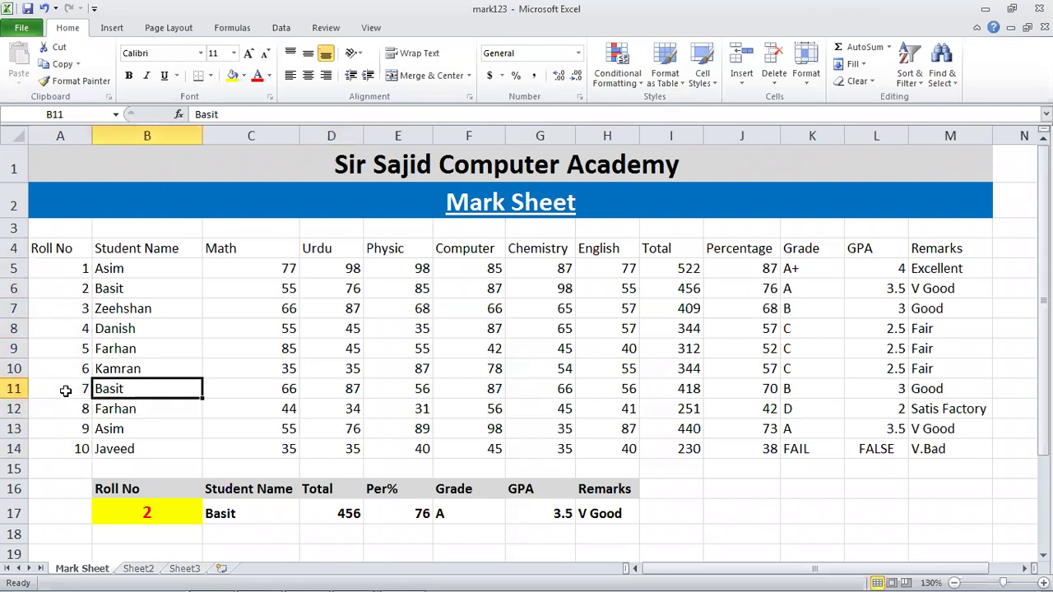
{"action": "left_click", "coordinate": [142, 330]}
{"action": "left_click_drag", "start_coordinate": [139, 270], "coordinate": [140, 449]}
{"action": "left_click", "coordinate": [236, 393]}
- Try sorting the student names in B5:B14 from A to Z with the selection expanded, and undo the sort
{"action": "left_click_drag", "start_coordinate": [138, 271], "coordinate": [135, 448]}
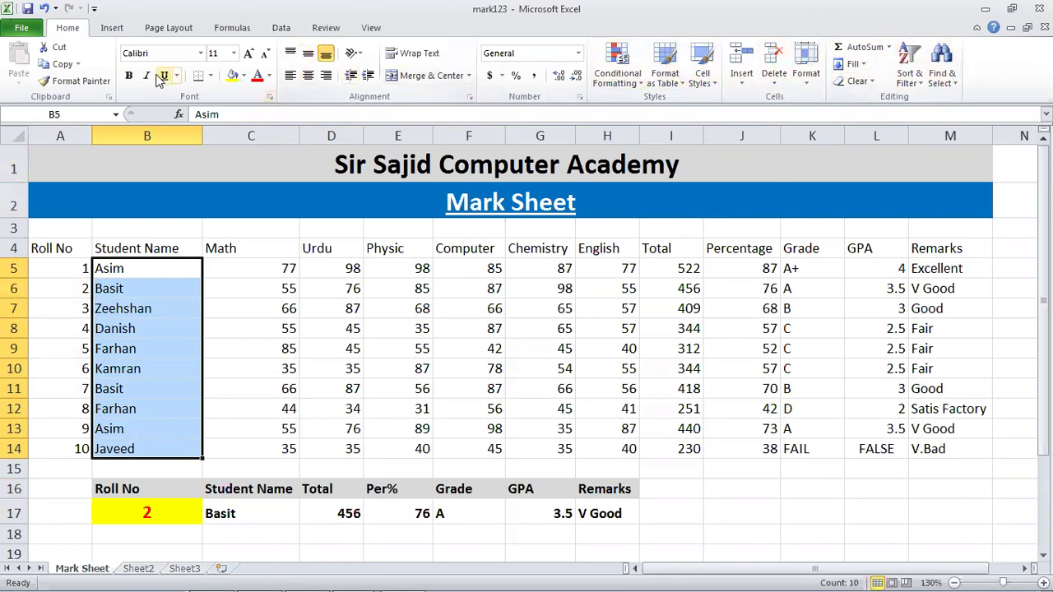
{"action": "left_click", "coordinate": [112, 28]}
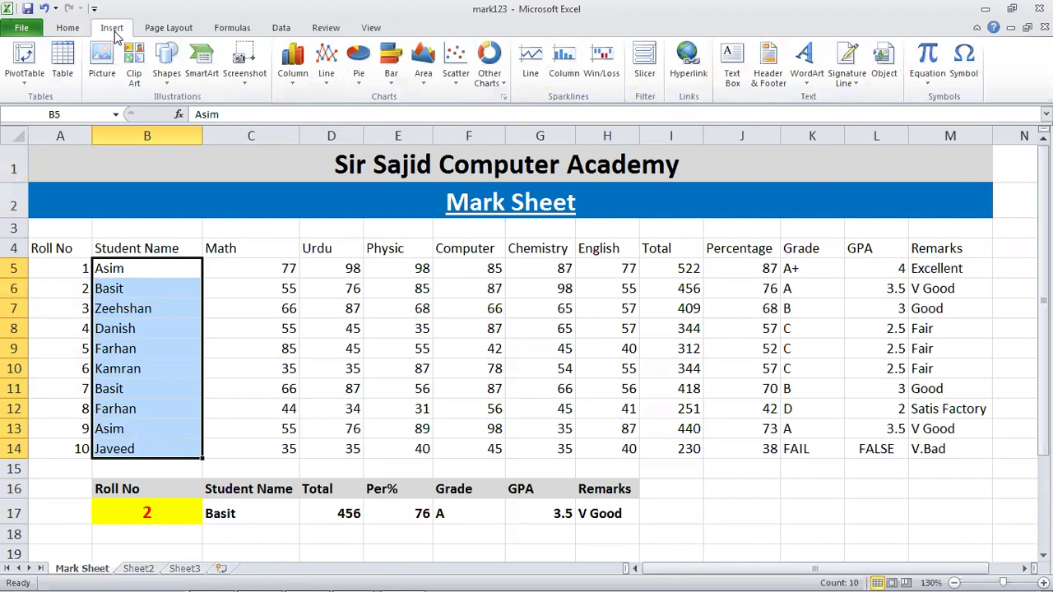
{"action": "left_click", "coordinate": [156, 28]}
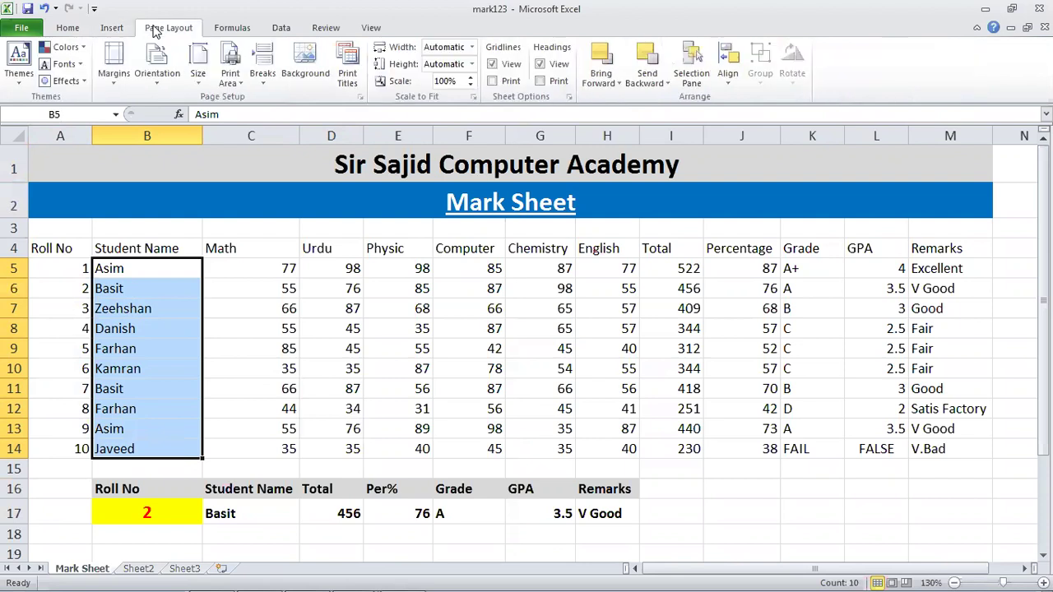
{"action": "left_click", "coordinate": [287, 28]}
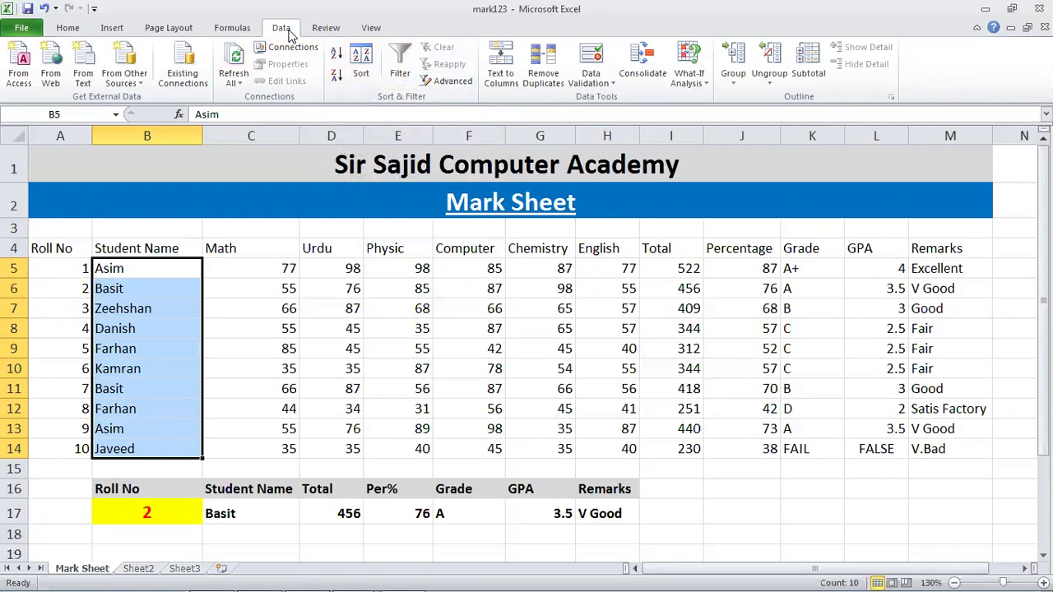
{"action": "left_click", "coordinate": [337, 58]}
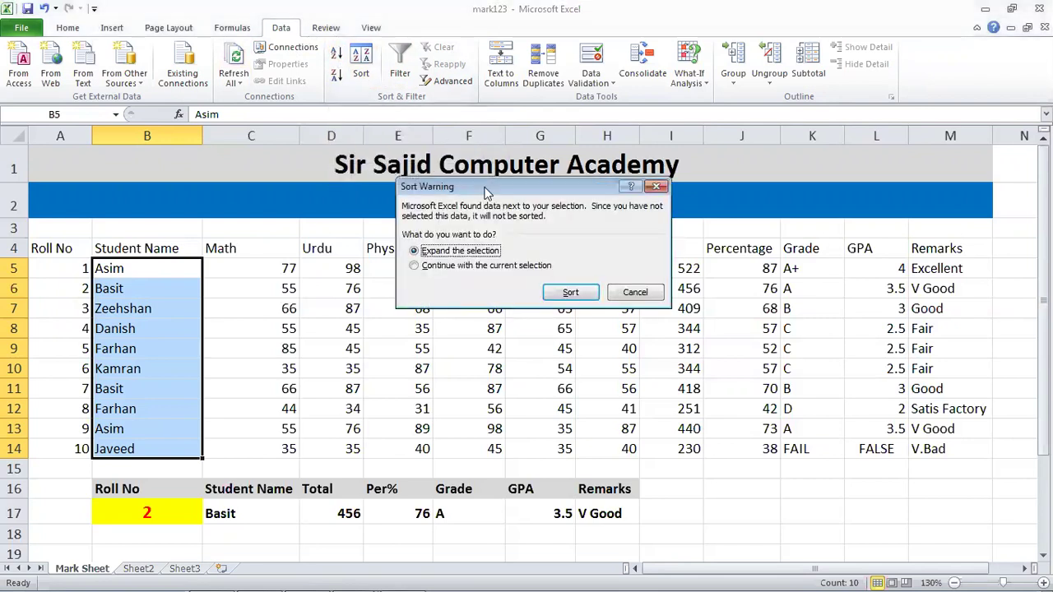
{"action": "left_click_drag", "start_coordinate": [490, 186], "coordinate": [584, 200]}
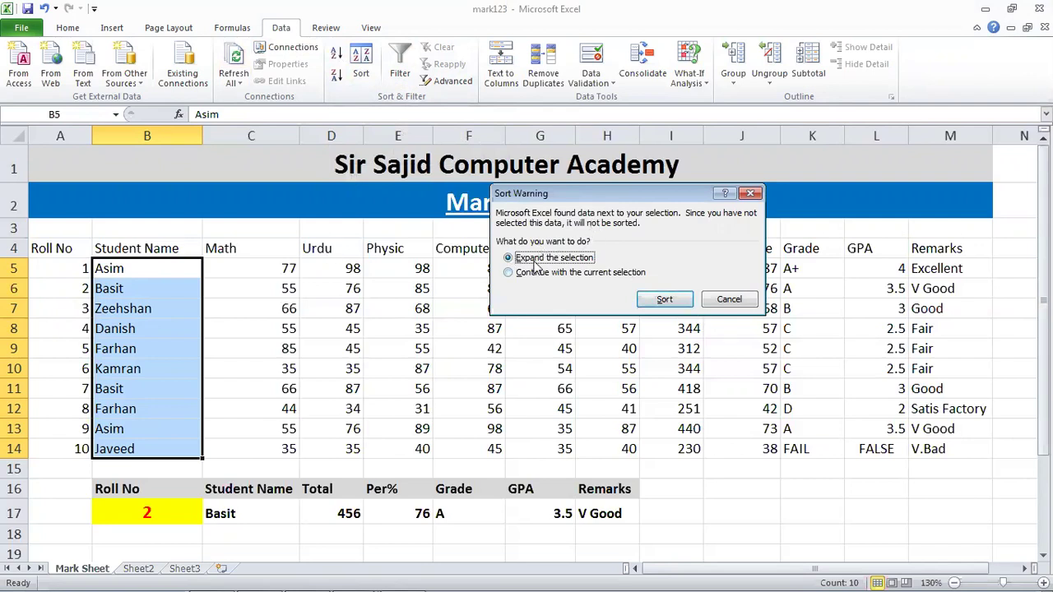
{"action": "left_click", "coordinate": [662, 300]}
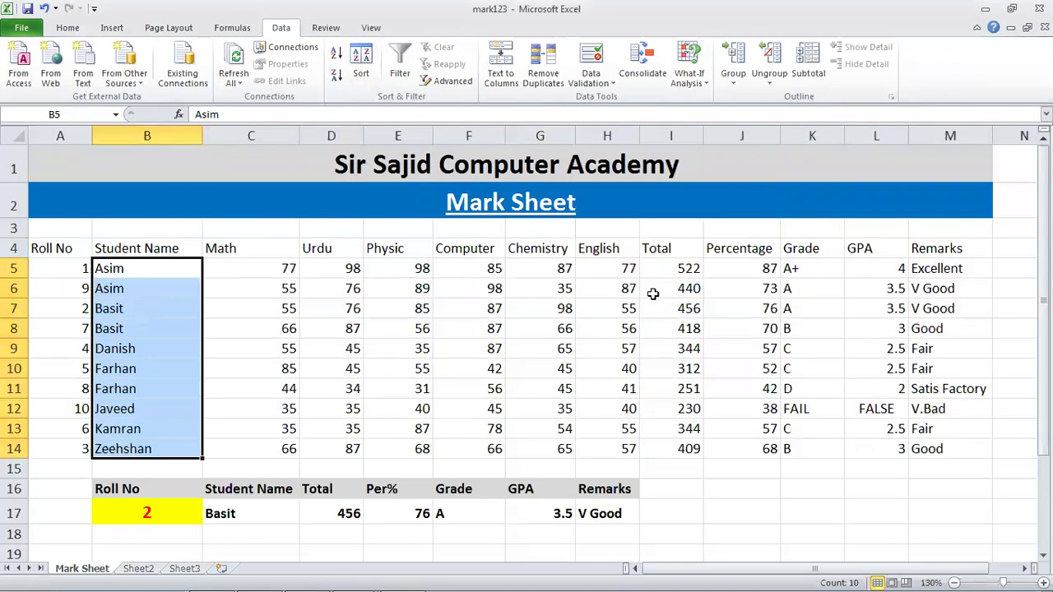
{"action": "key", "text": "ctrl+z"}
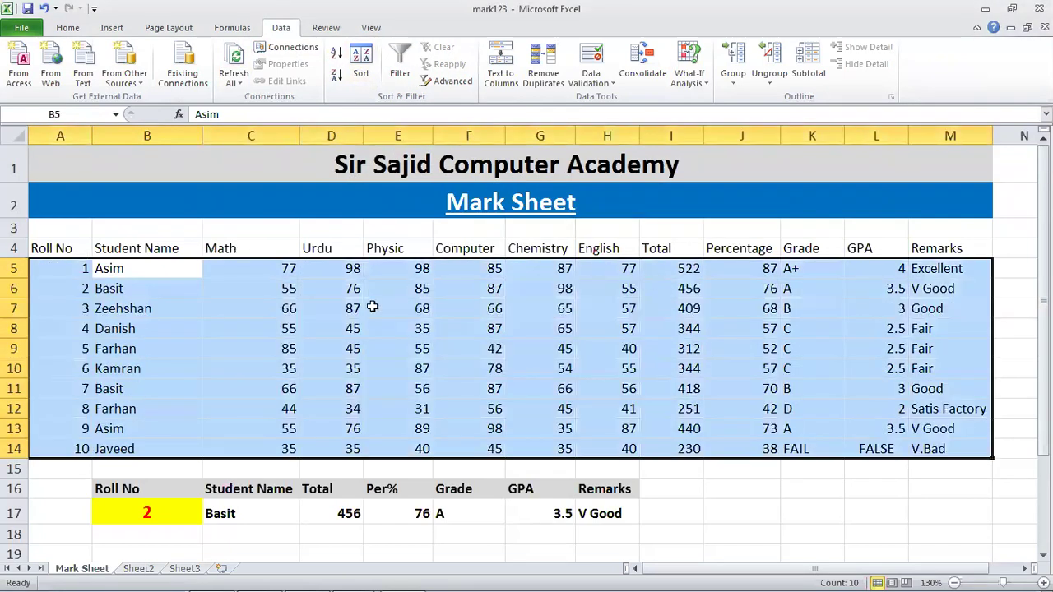
- Sort only the student names in B5:B14 from A to Z, continuing with the current selection
{"action": "left_click", "coordinate": [307, 342]}
{"action": "left_click_drag", "start_coordinate": [165, 268], "coordinate": [164, 451]}
{"action": "left_click", "coordinate": [336, 56]}
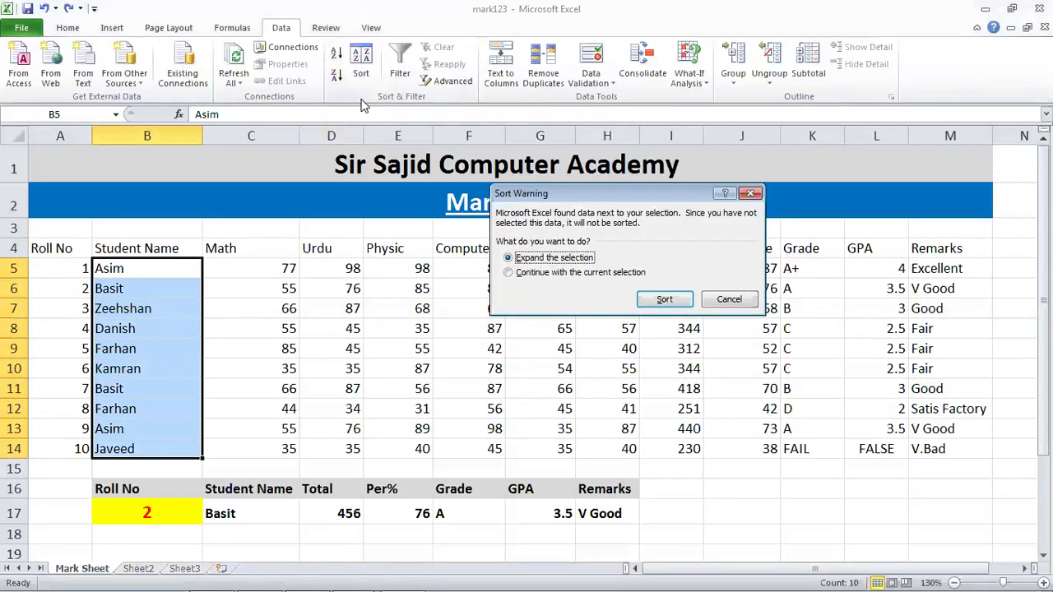
{"action": "left_click", "coordinate": [562, 273]}
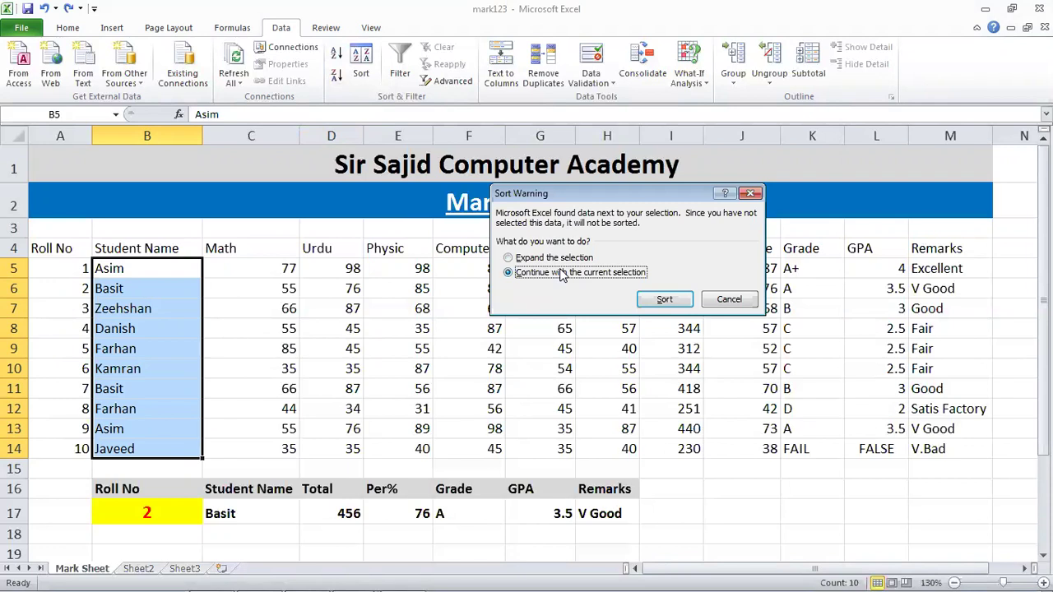
{"action": "left_click", "coordinate": [664, 300]}
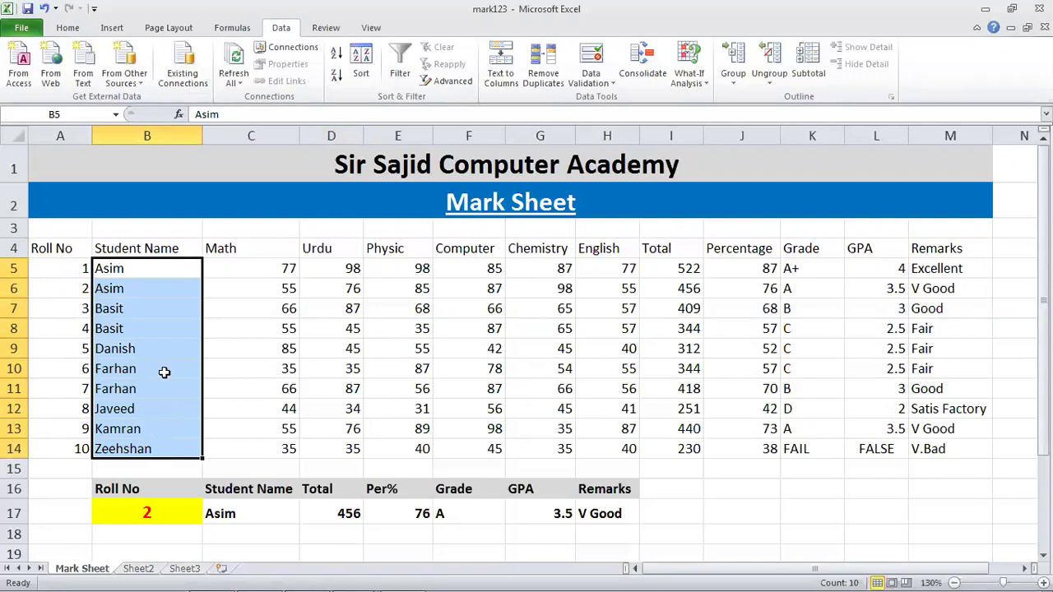
- Sort the selected student names from Z to A, continuing with the current selection
{"action": "left_click", "coordinate": [339, 77]}
{"action": "left_click", "coordinate": [560, 272]}
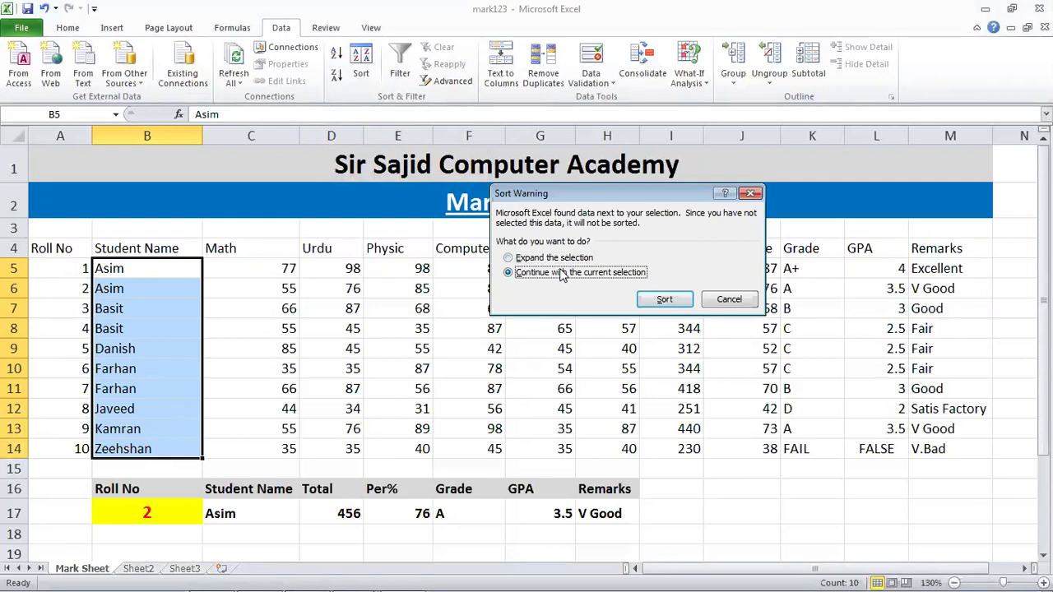
{"action": "left_click", "coordinate": [654, 301]}
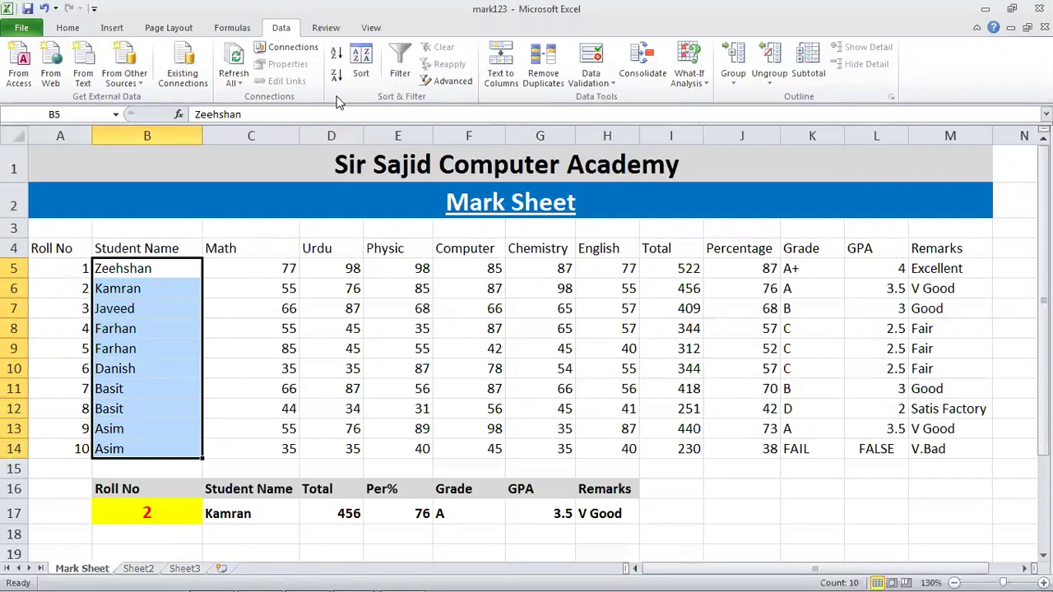
- Re-sort the student name column in ascending order without expanding the selection, and deselect the range
{"action": "left_click", "coordinate": [336, 54]}
{"action": "left_click", "coordinate": [516, 276]}
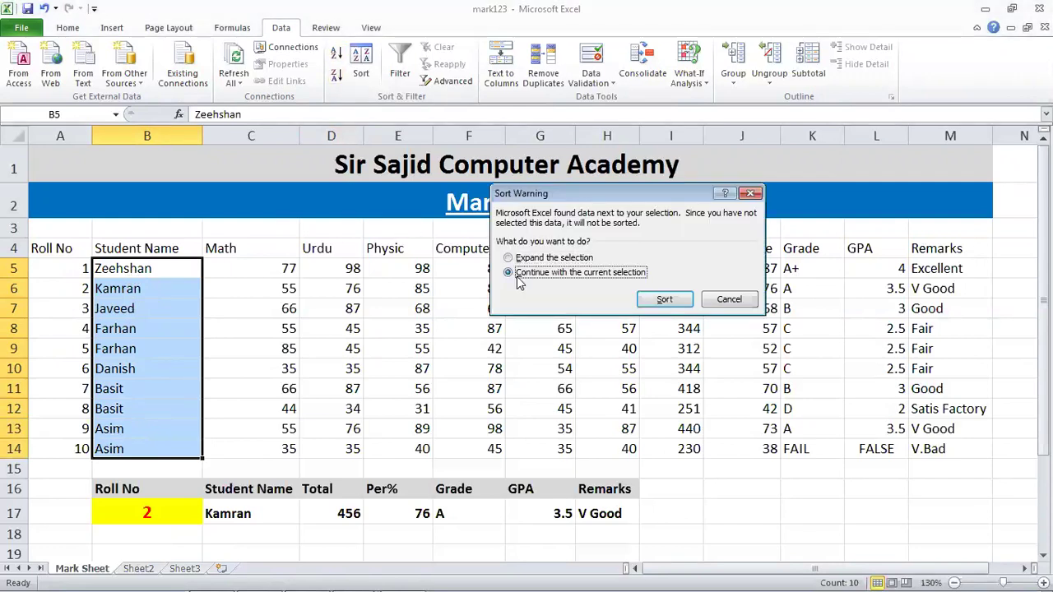
{"action": "left_click", "coordinate": [665, 300]}
{"action": "left_click", "coordinate": [487, 293]}
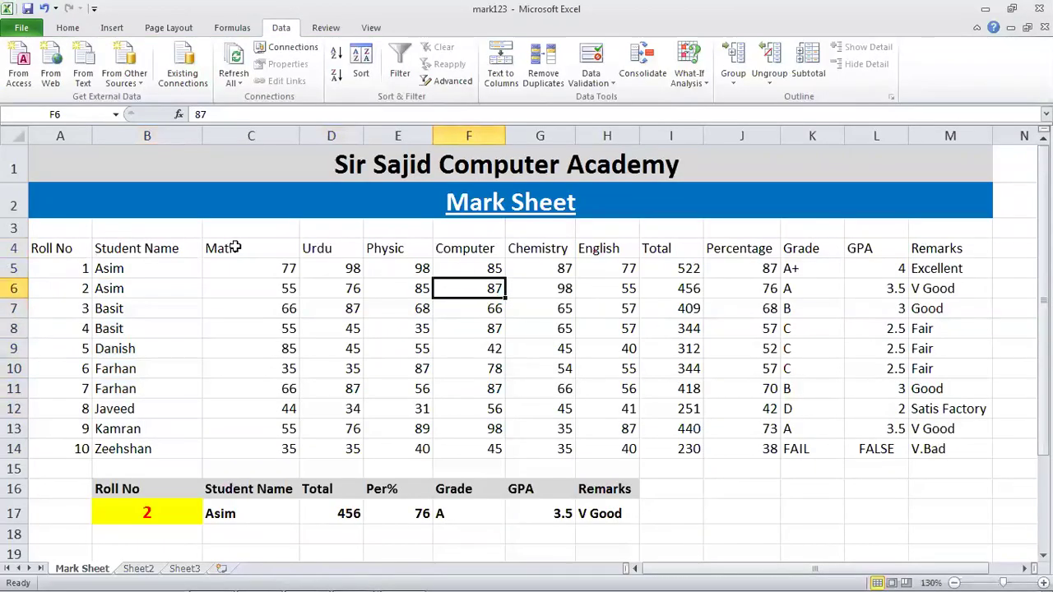
{"action": "left_click", "coordinate": [304, 306]}
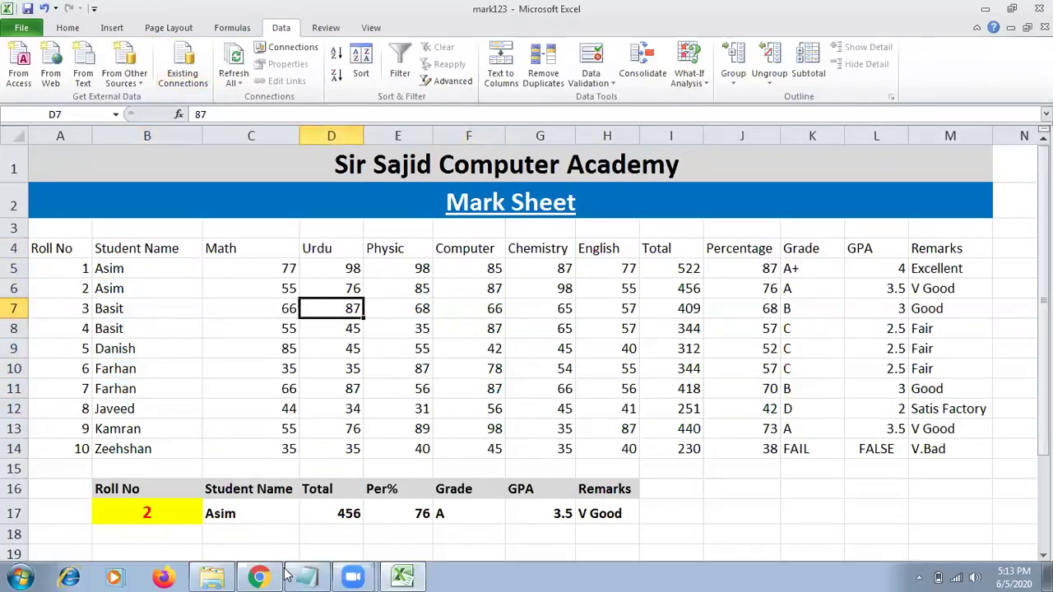
- Switch to the Ms Excel Mark Sheet GP notes in Notepad and check the inserting worksheets item in the feature list
{"action": "left_click", "coordinate": [298, 575]}
{"action": "left_click", "coordinate": [298, 350]}
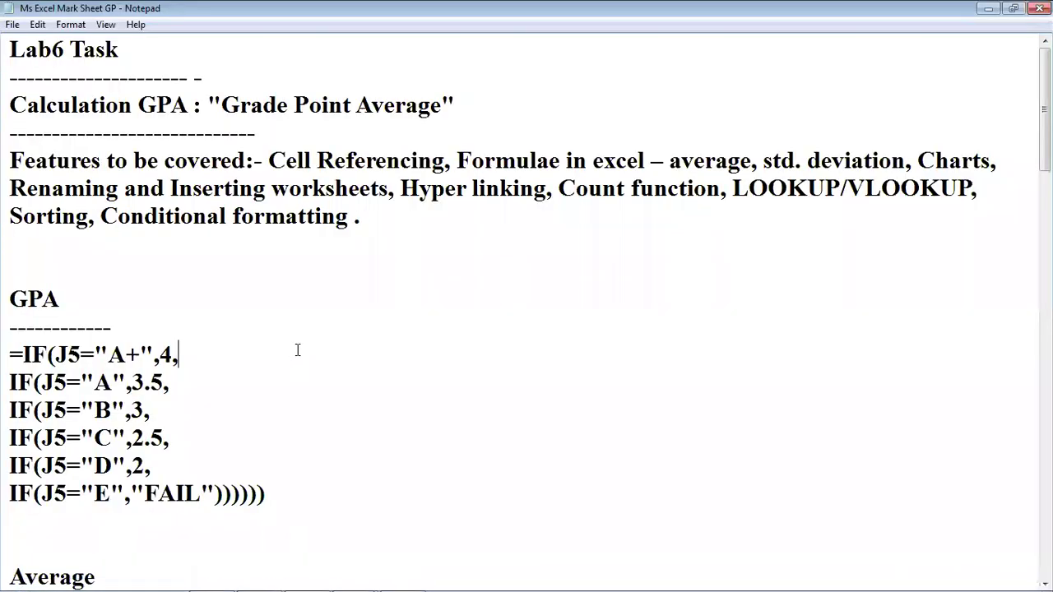
{"action": "left_click_drag", "start_coordinate": [253, 190], "coordinate": [337, 189]}
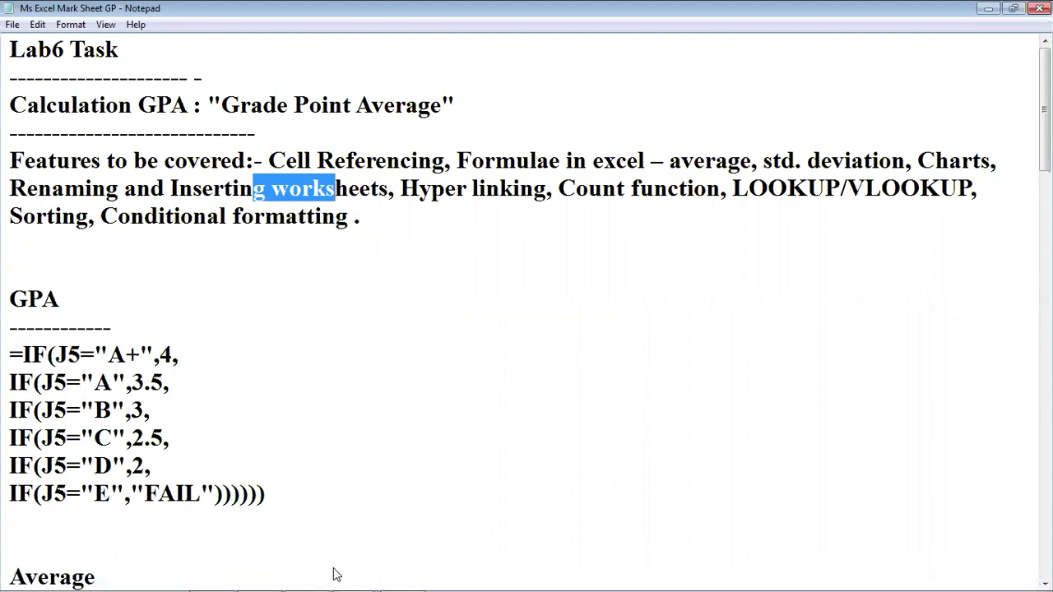
- Switch to the mark123 workbook in Excel and insert a new worksheet before Sheet3
{"action": "left_click", "coordinate": [403, 584]}
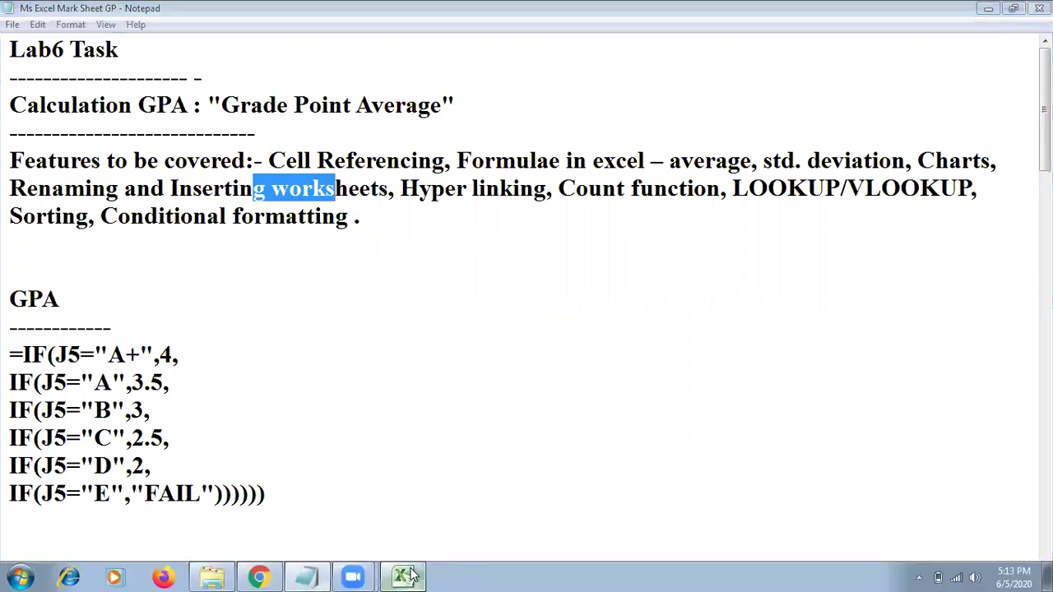
{"action": "left_click", "coordinate": [352, 329]}
{"action": "left_click", "coordinate": [366, 333]}
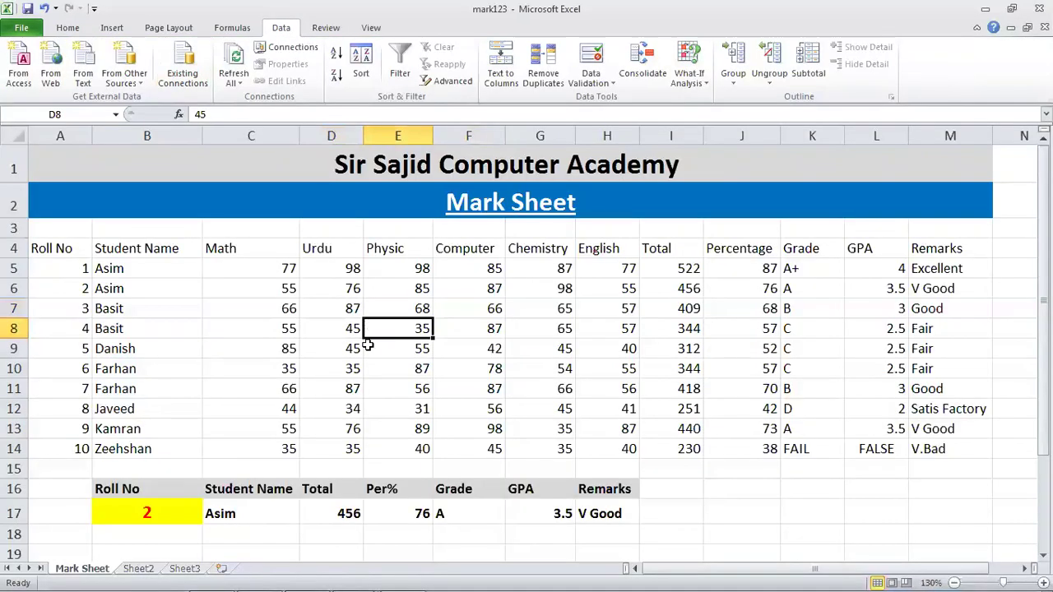
{"action": "left_click", "coordinate": [147, 569]}
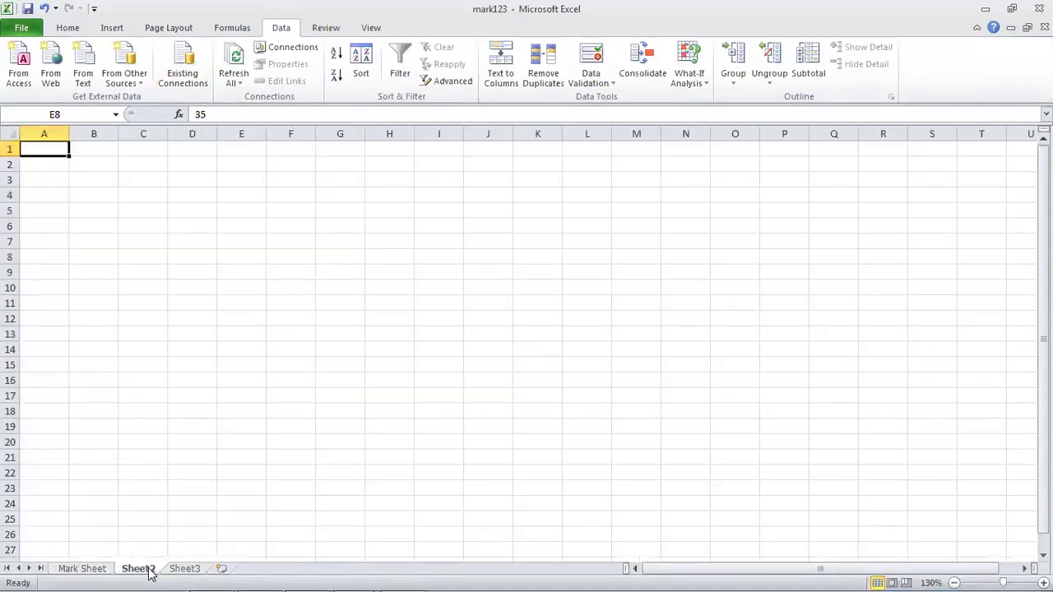
{"action": "left_click", "coordinate": [190, 570]}
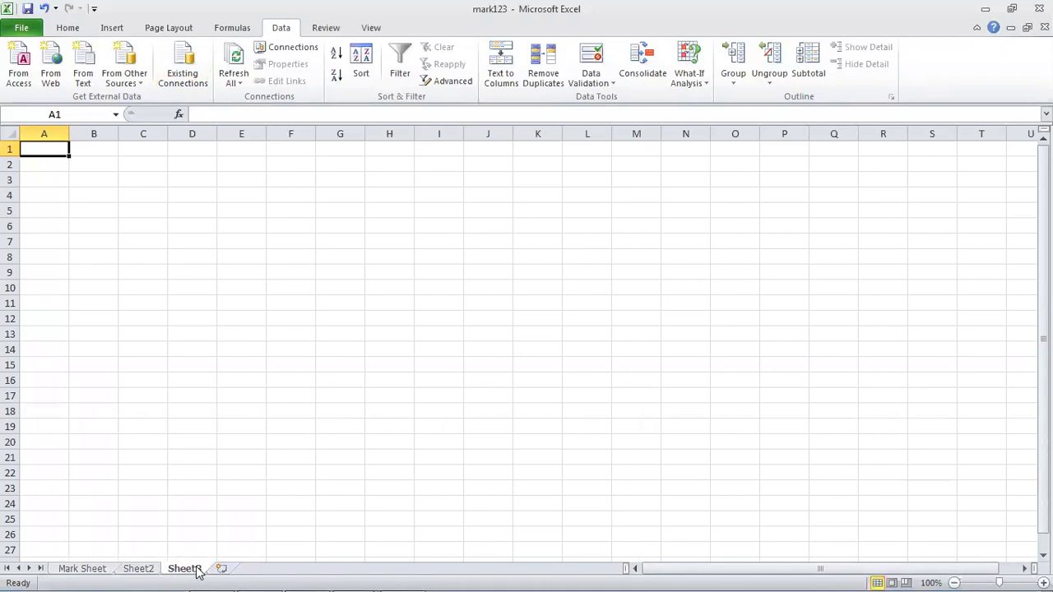
{"action": "right_click", "coordinate": [194, 570]}
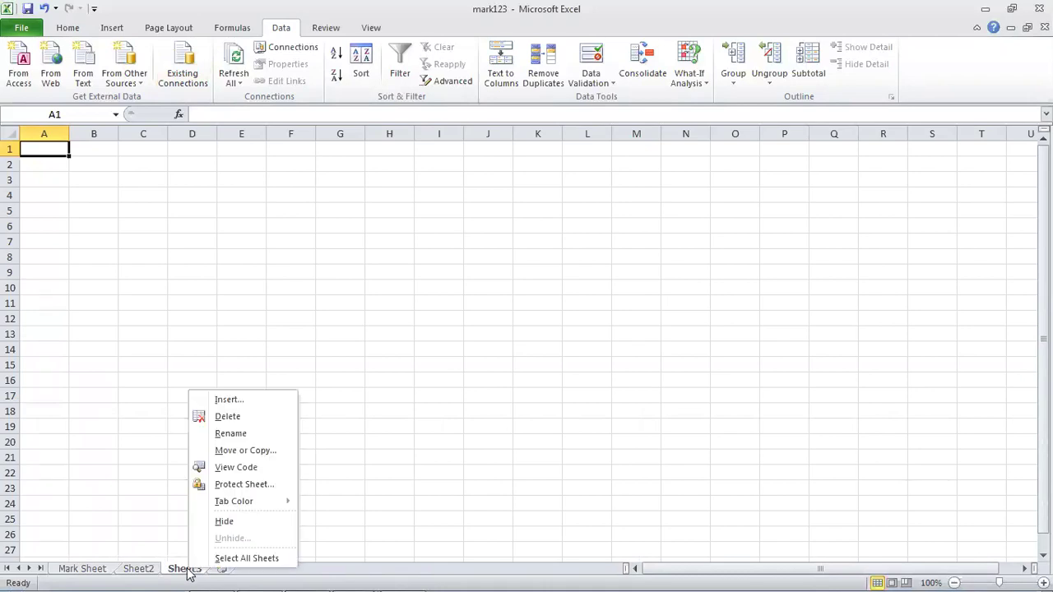
{"action": "left_click", "coordinate": [243, 400]}
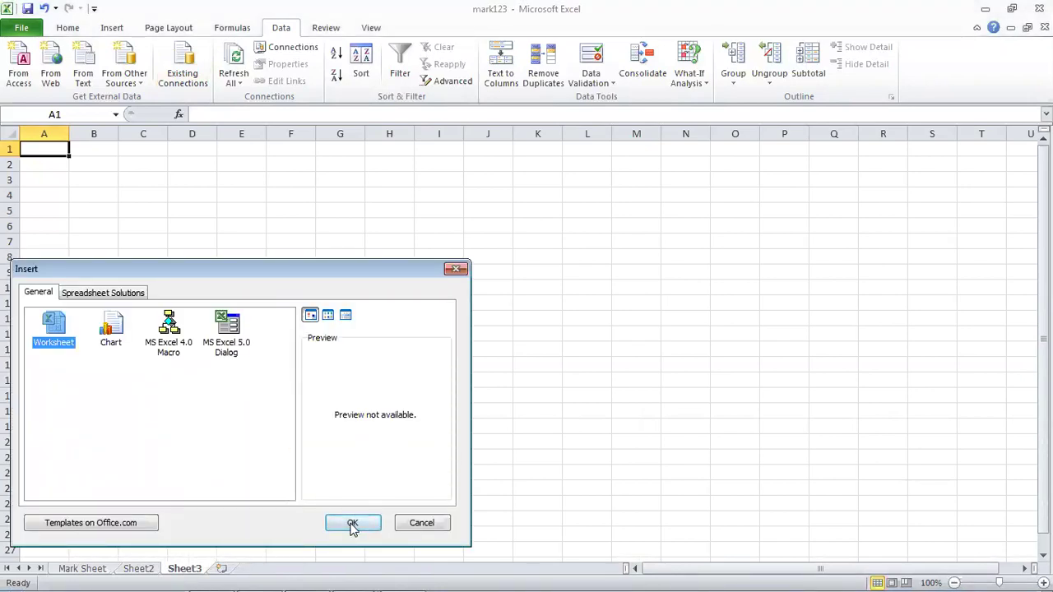
{"action": "left_click", "coordinate": [353, 524]}
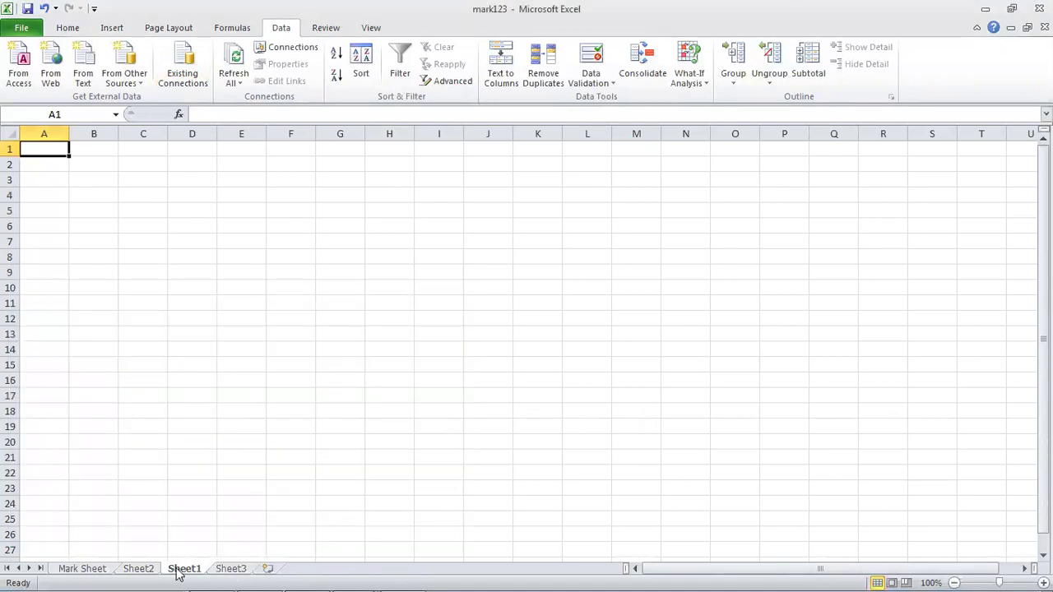
- Delete Sheet3 from the workbook and return to the Mark Sheet worksheet
{"action": "left_click", "coordinate": [79, 568]}
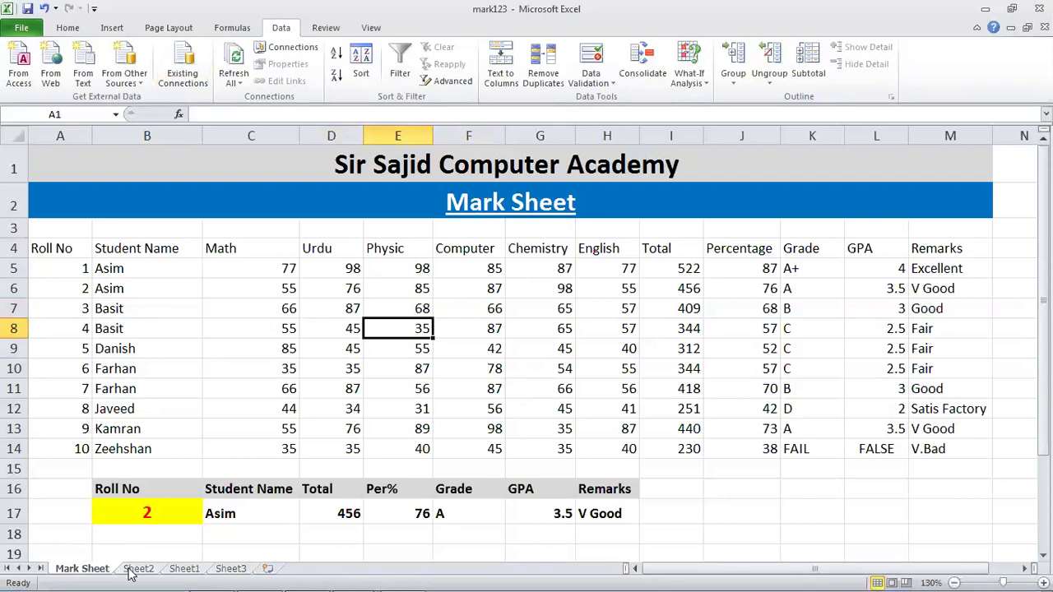
{"action": "left_click", "coordinate": [135, 570]}
{"action": "left_click", "coordinate": [235, 569]}
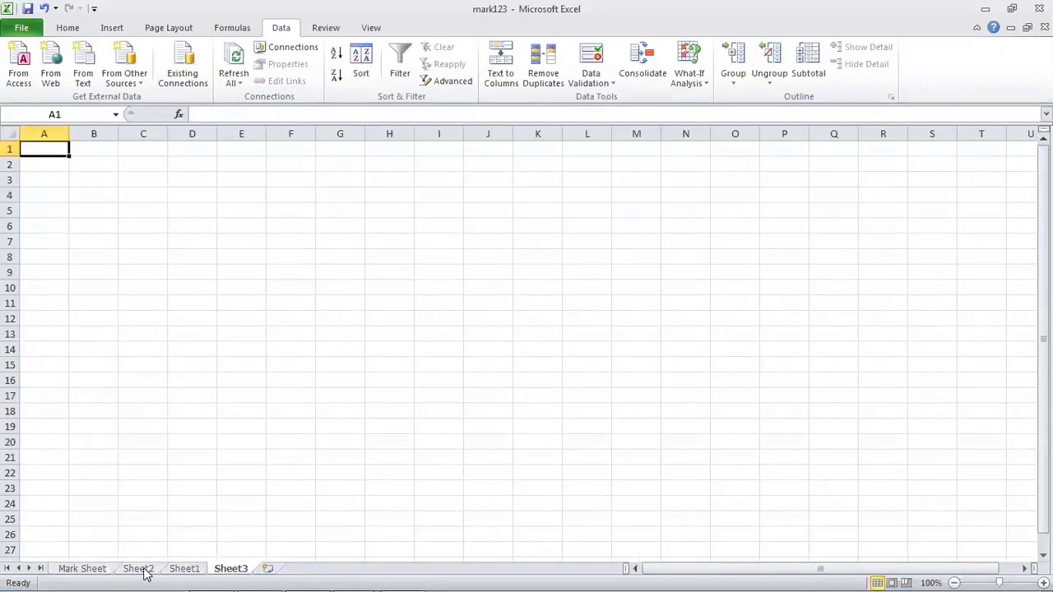
{"action": "right_click", "coordinate": [230, 571]}
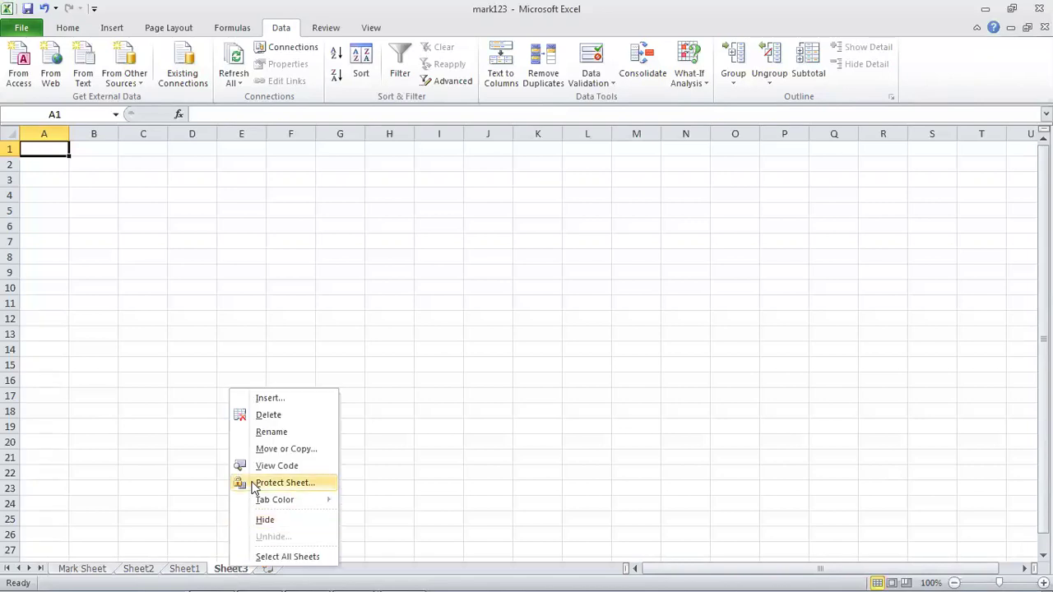
{"action": "left_click", "coordinate": [275, 413]}
{"action": "left_click", "coordinate": [140, 569]}
{"action": "left_click", "coordinate": [84, 569]}
{"action": "left_click", "coordinate": [376, 444]}
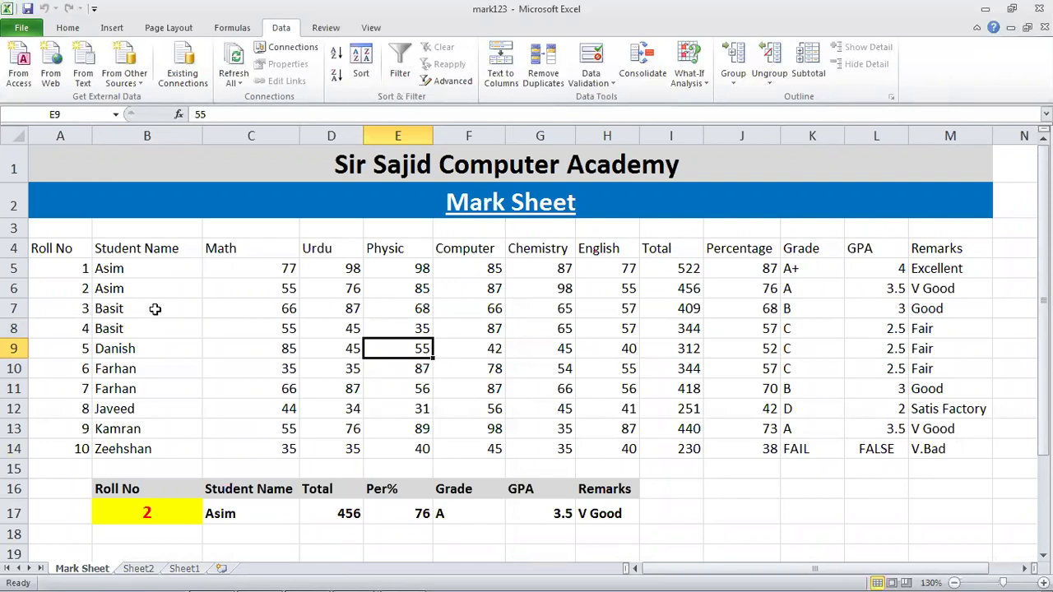
- Hyperlink the Mark Sheet title in A2 to the existing file my computer.pptx in My Documents
{"action": "left_click", "coordinate": [528, 204]}
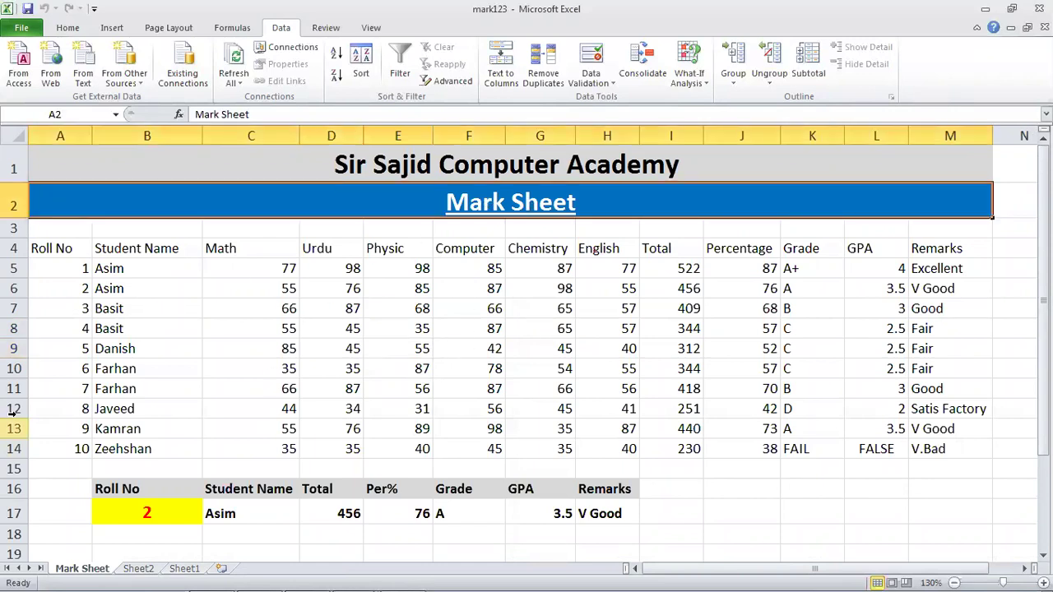
{"action": "left_click", "coordinate": [115, 29]}
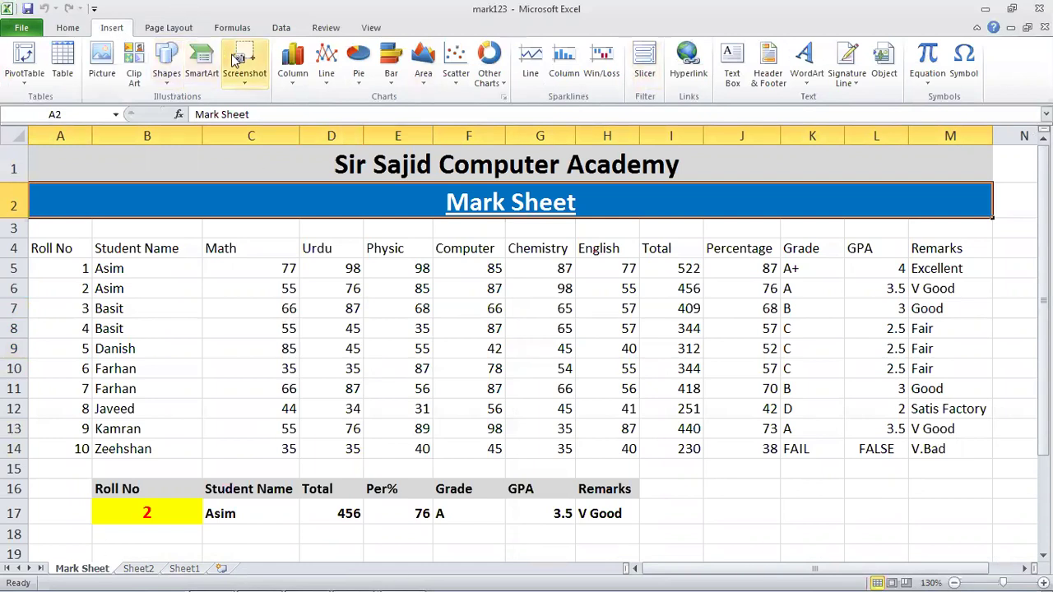
{"action": "left_click", "coordinate": [689, 58]}
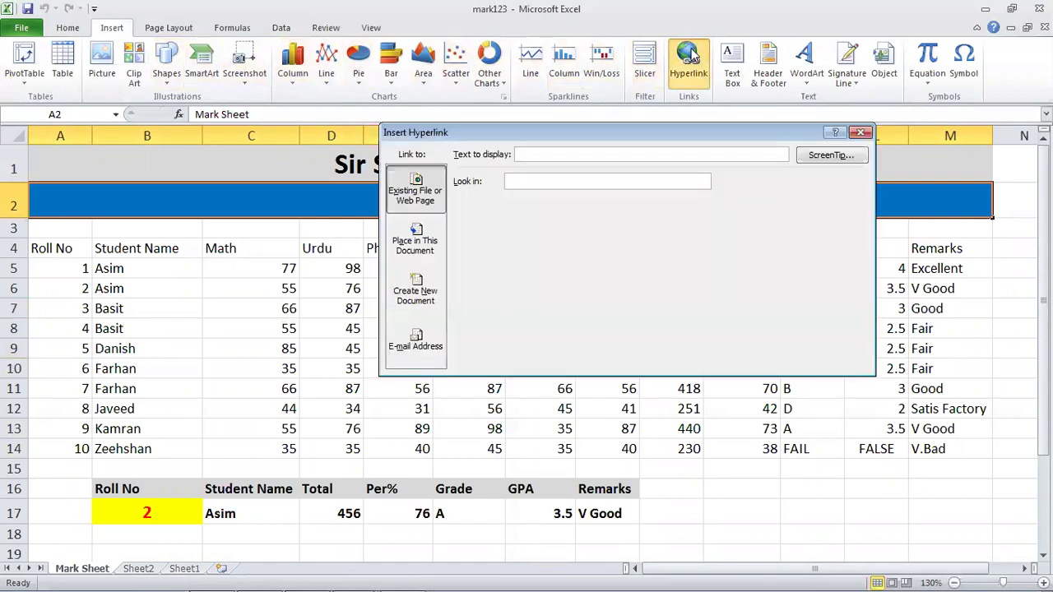
{"action": "left_click_drag", "start_coordinate": [781, 222], "coordinate": [785, 271]}
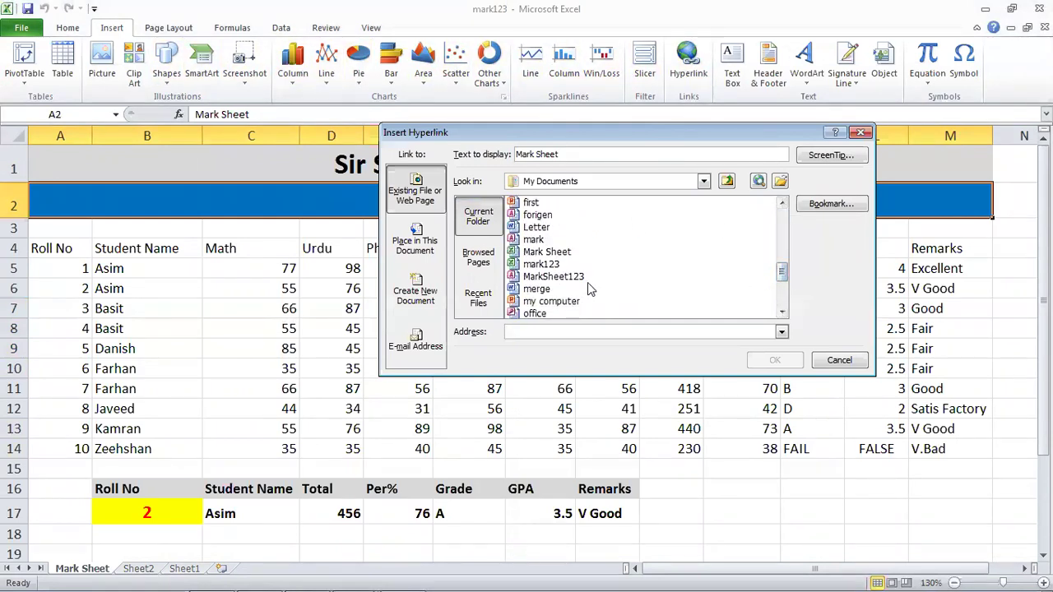
{"action": "left_click", "coordinate": [552, 302]}
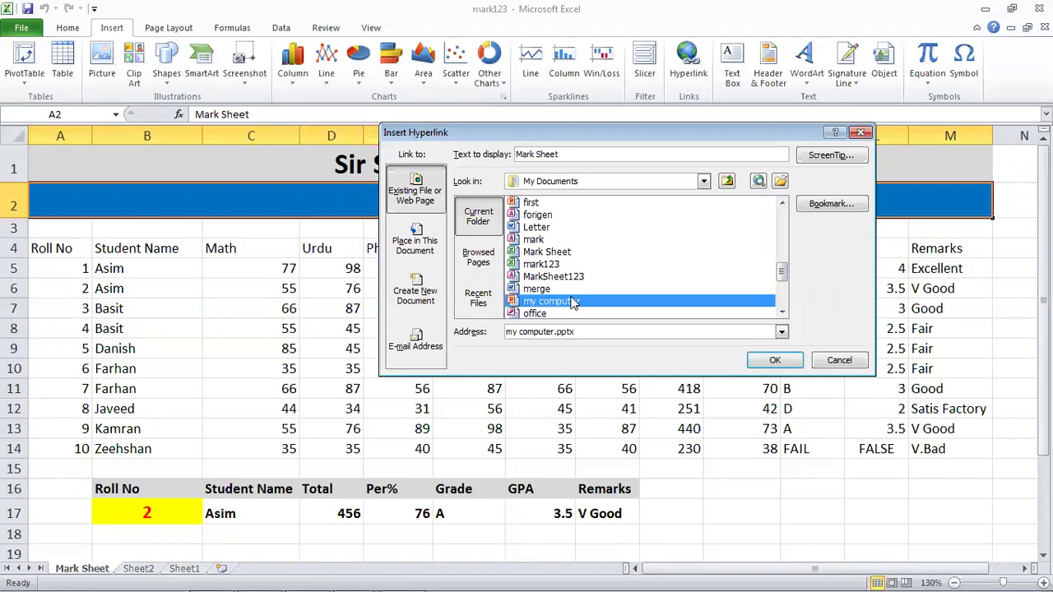
{"action": "left_click", "coordinate": [777, 362]}
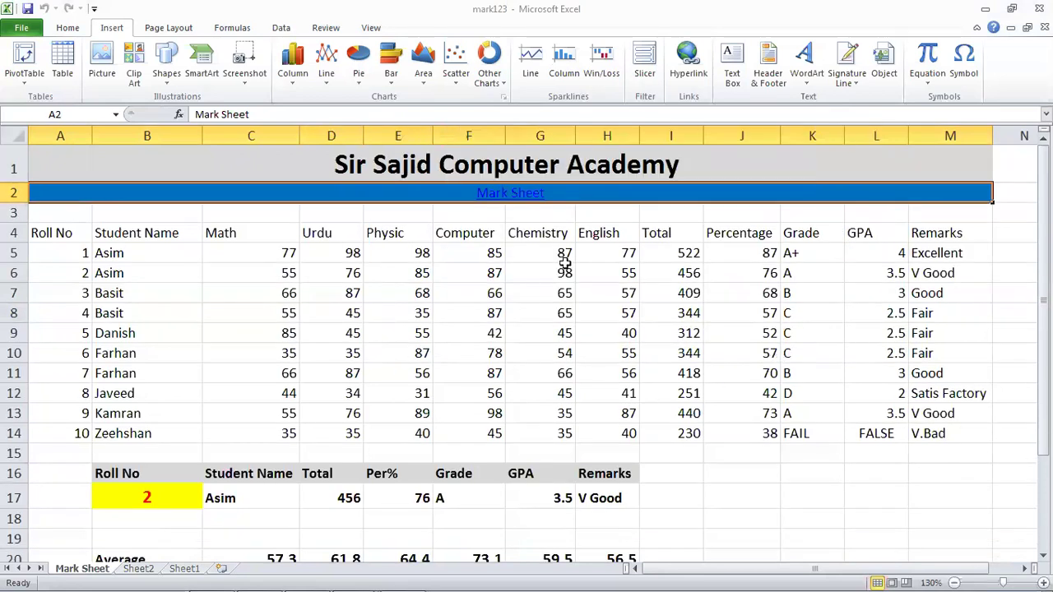
- Follow the Mark Sheet title link to the my computer presentation in PowerPoint, and close it after looking through its slides
{"action": "left_click", "coordinate": [500, 193]}
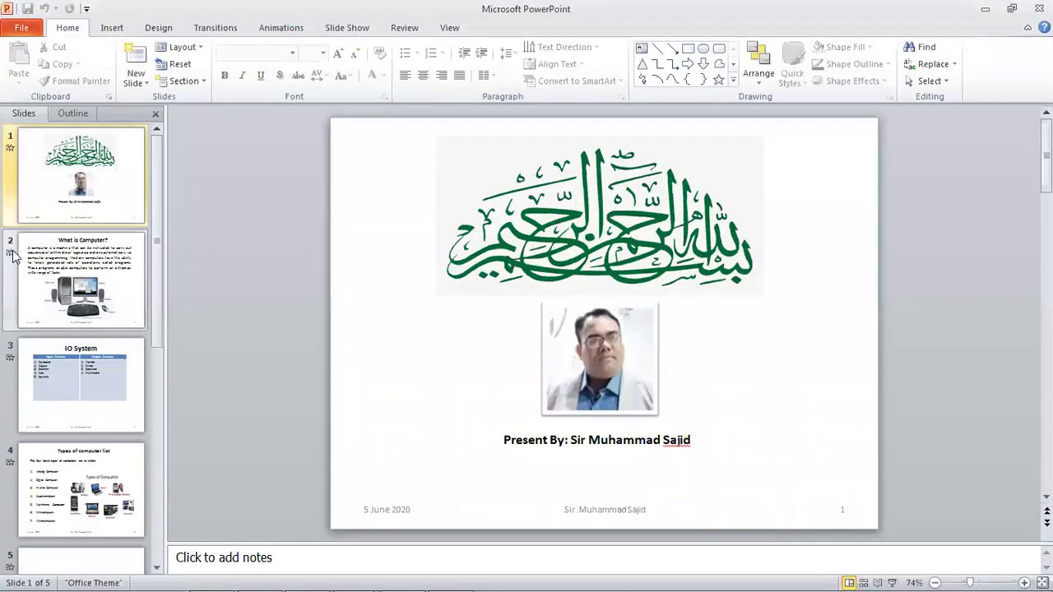
{"action": "left_click", "coordinate": [80, 311]}
{"action": "left_click", "coordinate": [80, 385]}
{"action": "left_click", "coordinate": [79, 470]}
{"action": "left_click", "coordinate": [76, 317]}
{"action": "left_click", "coordinate": [84, 191]}
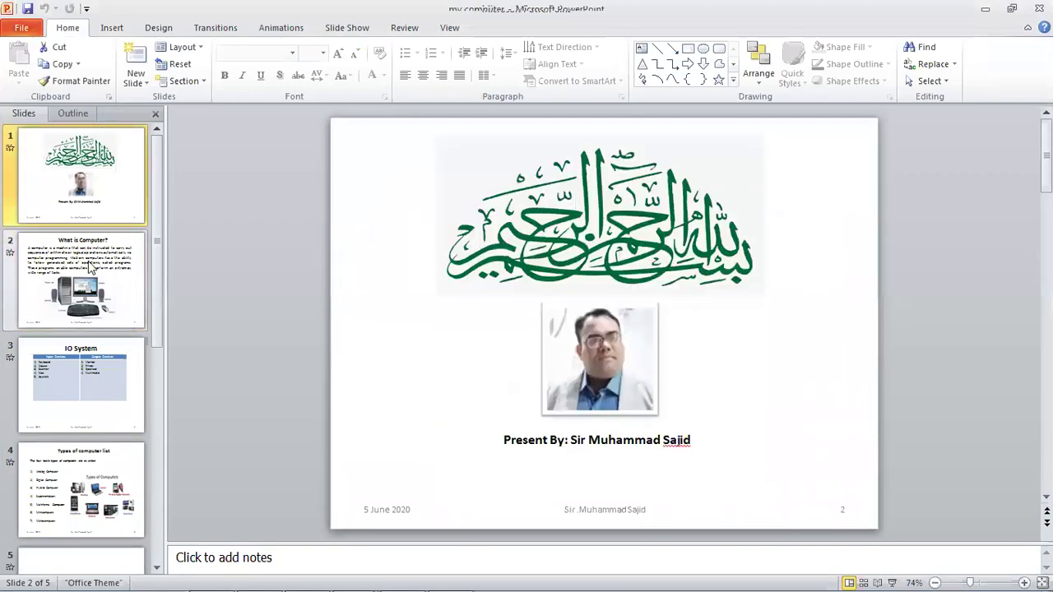
{"action": "left_click", "coordinate": [1041, 8]}
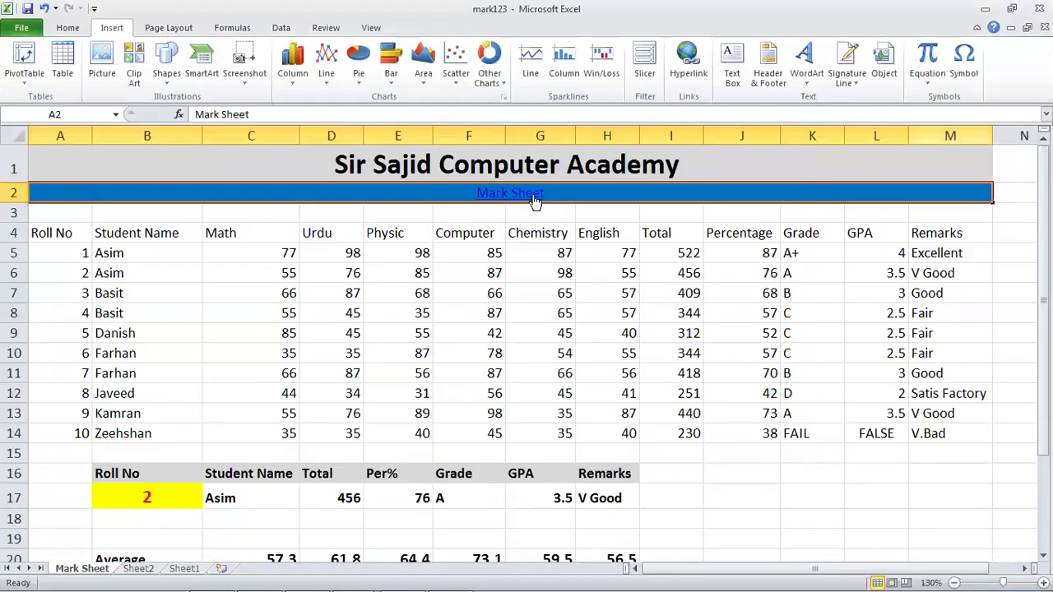
- Set the font size of the hyperlinked Mark Sheet title in A2 to 26
{"action": "left_click", "coordinate": [67, 27]}
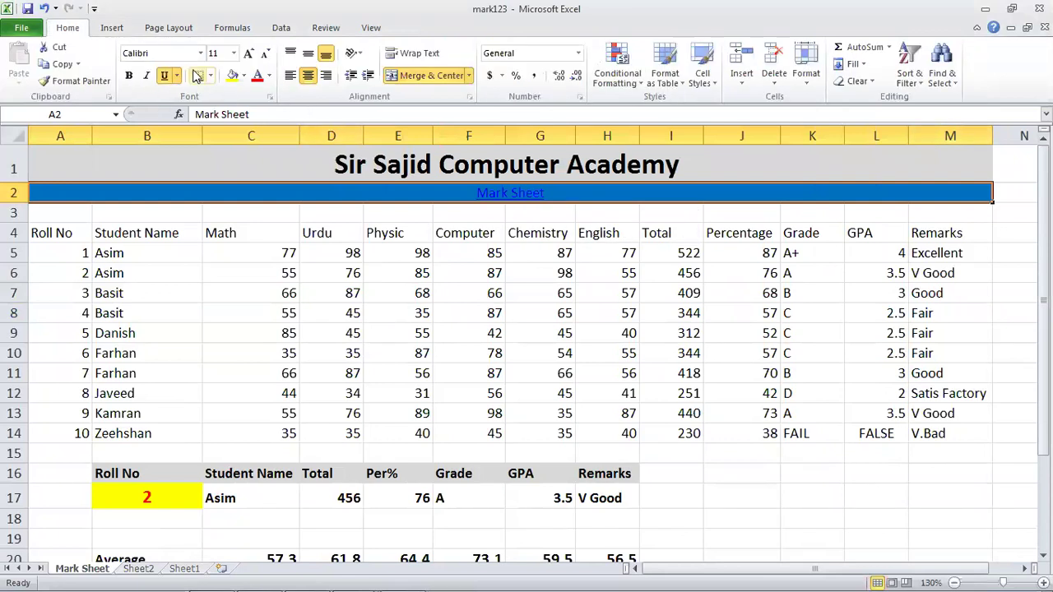
{"action": "left_click", "coordinate": [233, 54]}
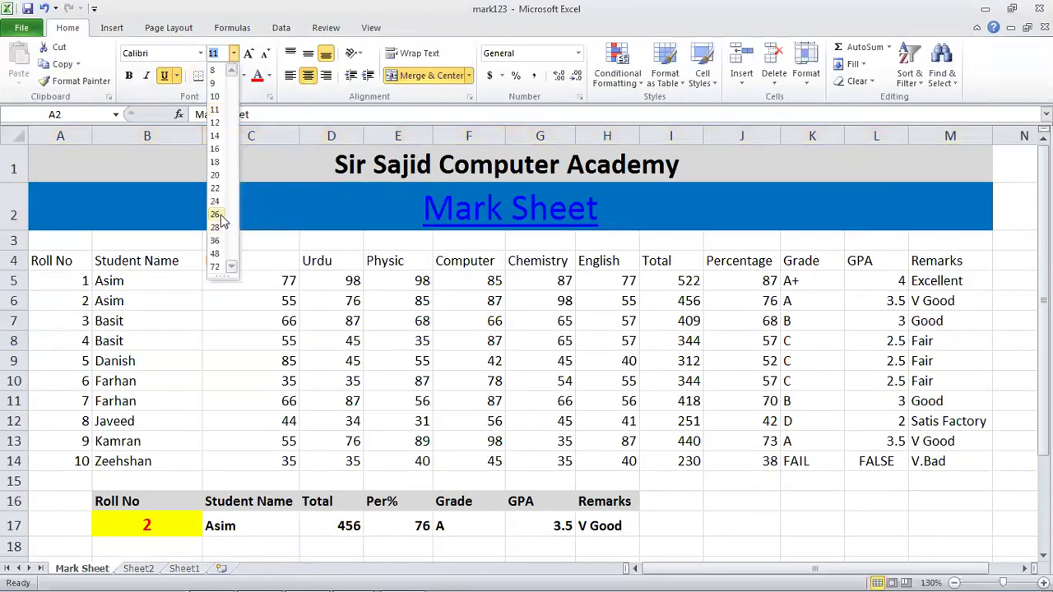
{"action": "left_click", "coordinate": [216, 215]}
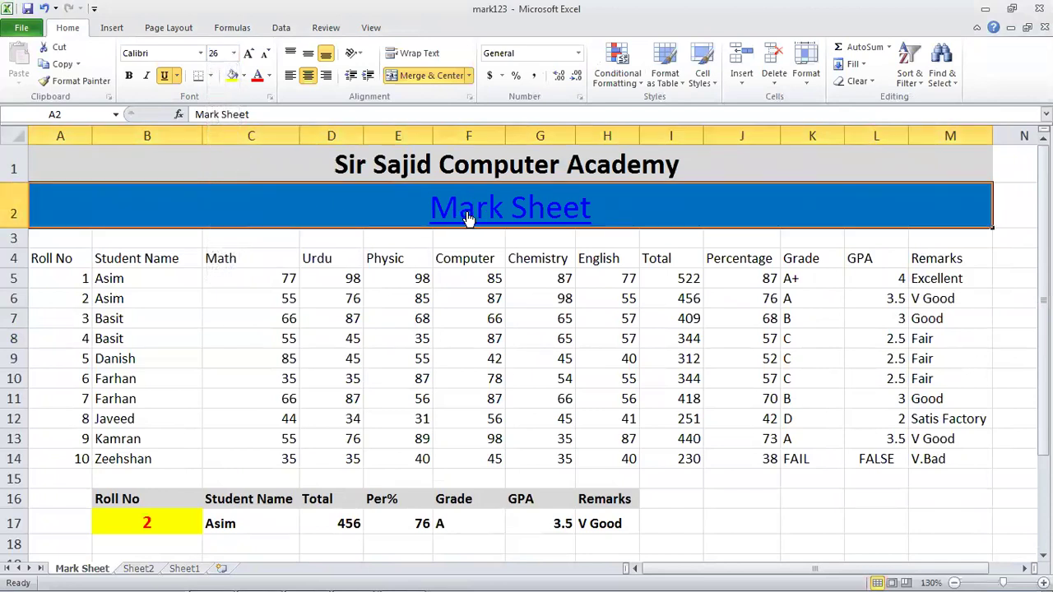
- Test the enlarged Mark Sheet link once more, and close the presentation to return to the workbook
{"action": "left_click", "coordinate": [531, 214]}
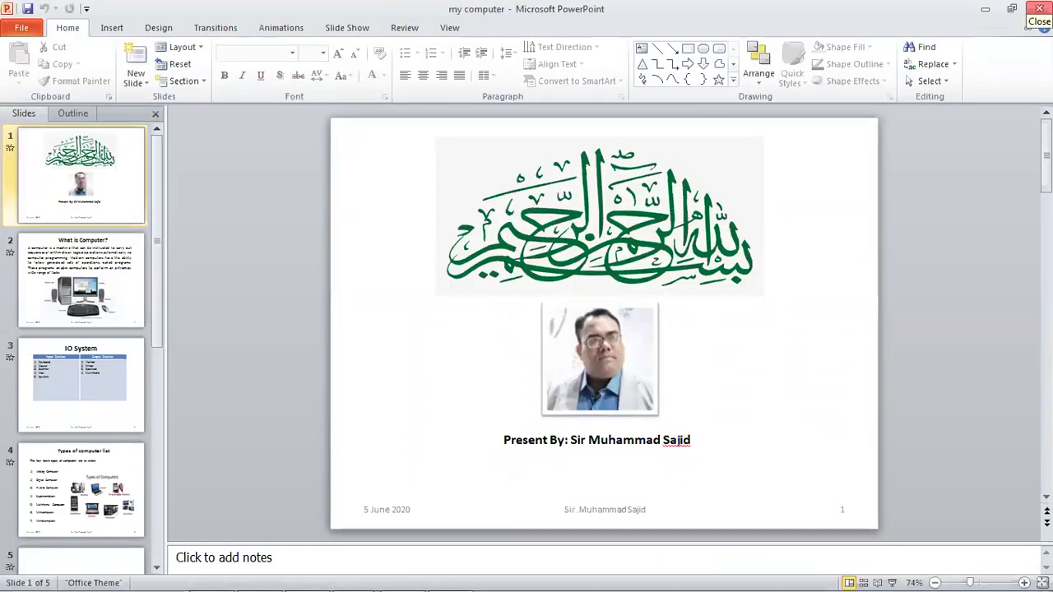
{"action": "left_click", "coordinate": [1039, 8]}
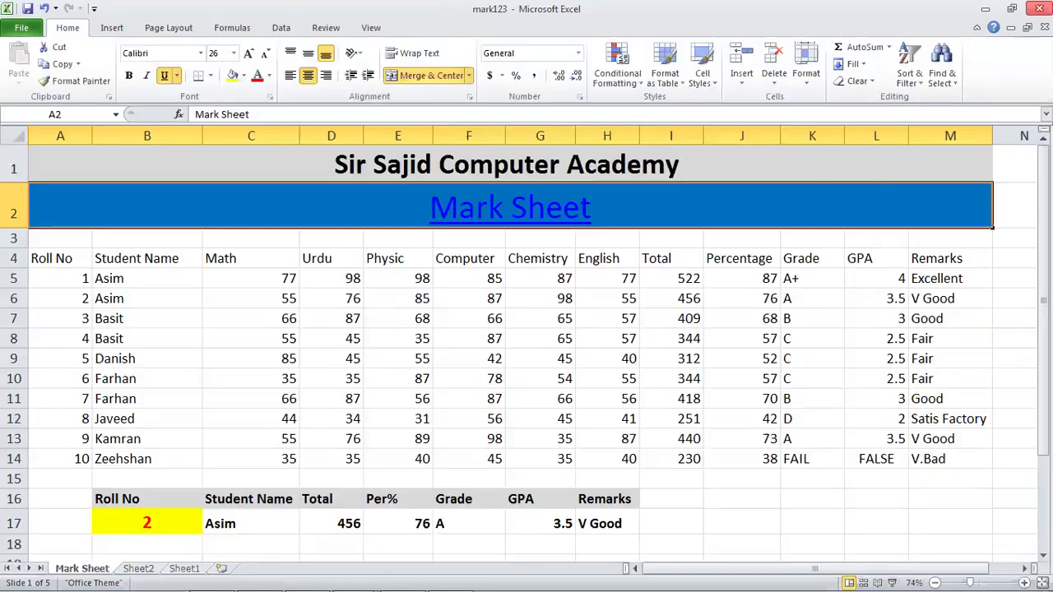
{"action": "left_click", "coordinate": [478, 336]}
{"action": "key", "text": "alt+f"}
{"action": "key", "text": "Escape"}
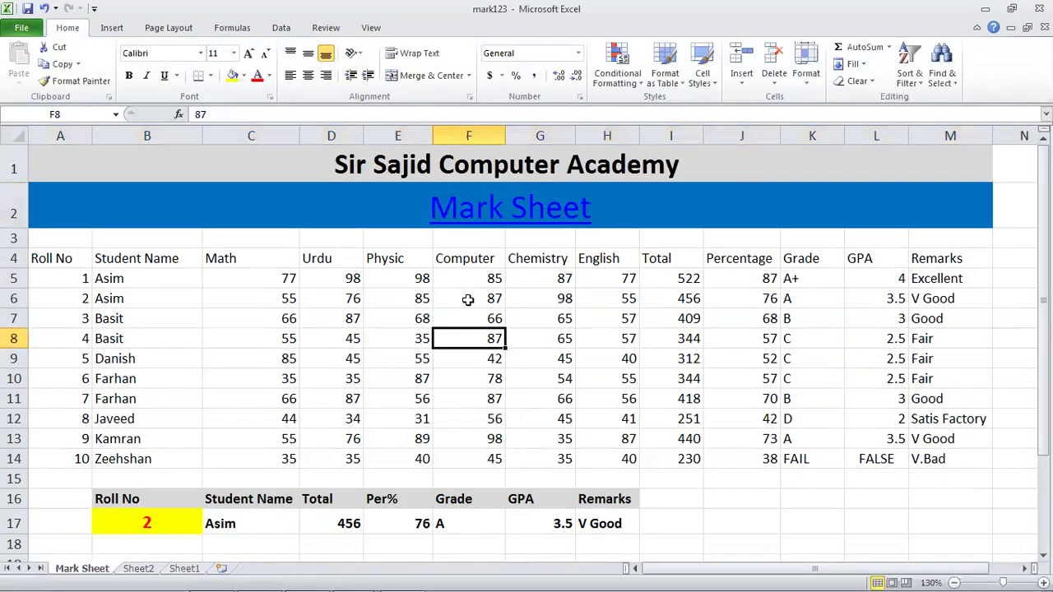
{"action": "left_click", "coordinate": [420, 299]}
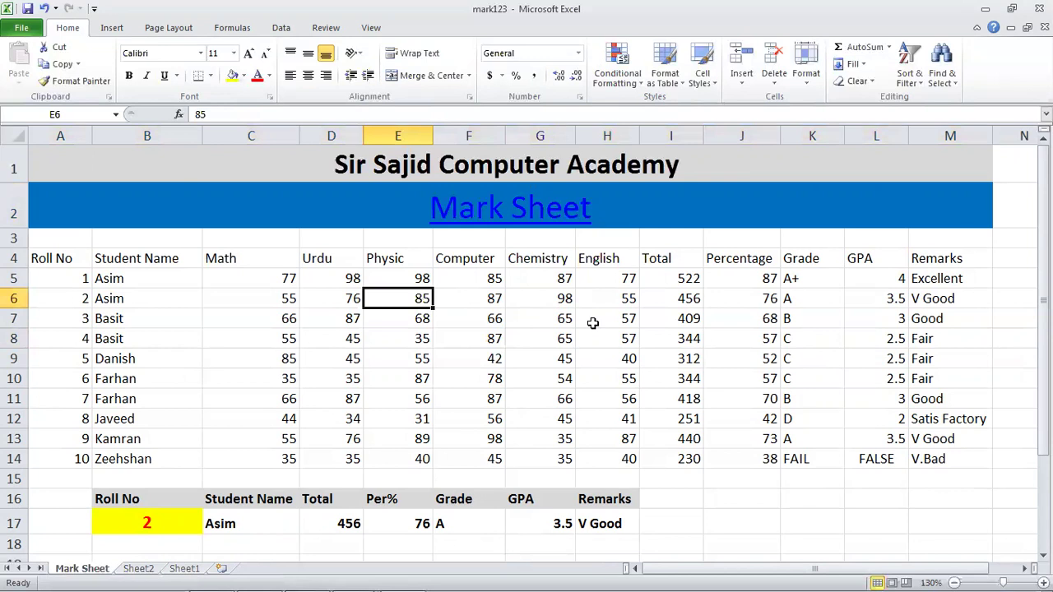
{"action": "left_click", "coordinate": [545, 320]}
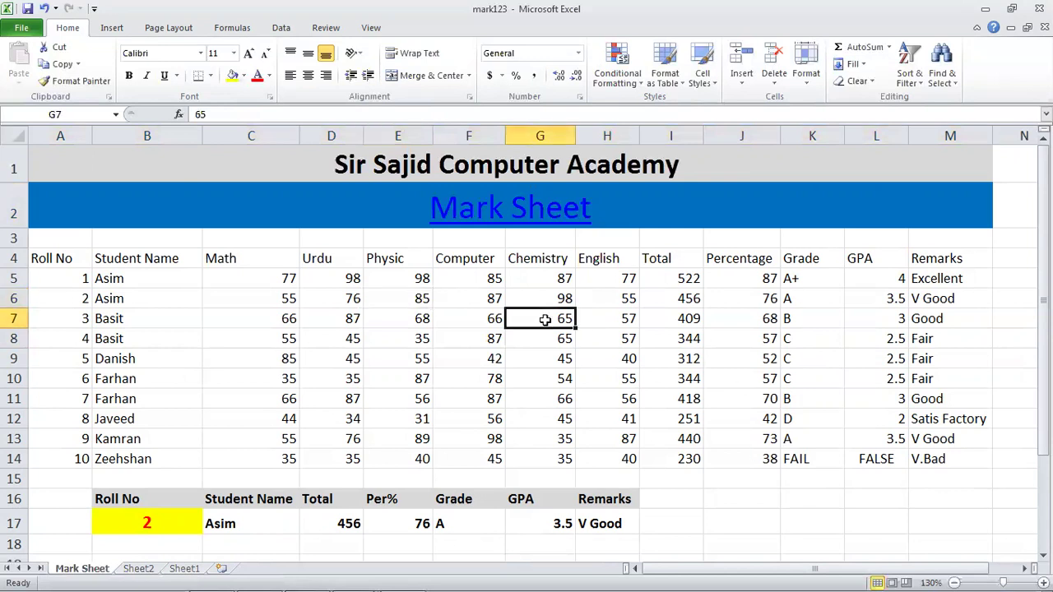
{"action": "left_click", "coordinate": [634, 279]}
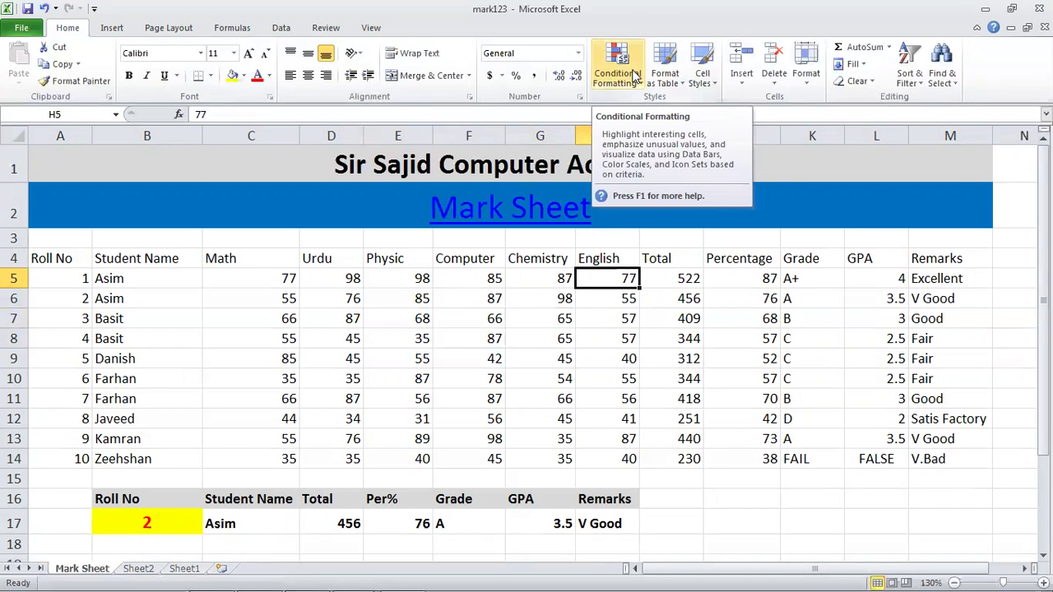
{"action": "left_click", "coordinate": [623, 341]}
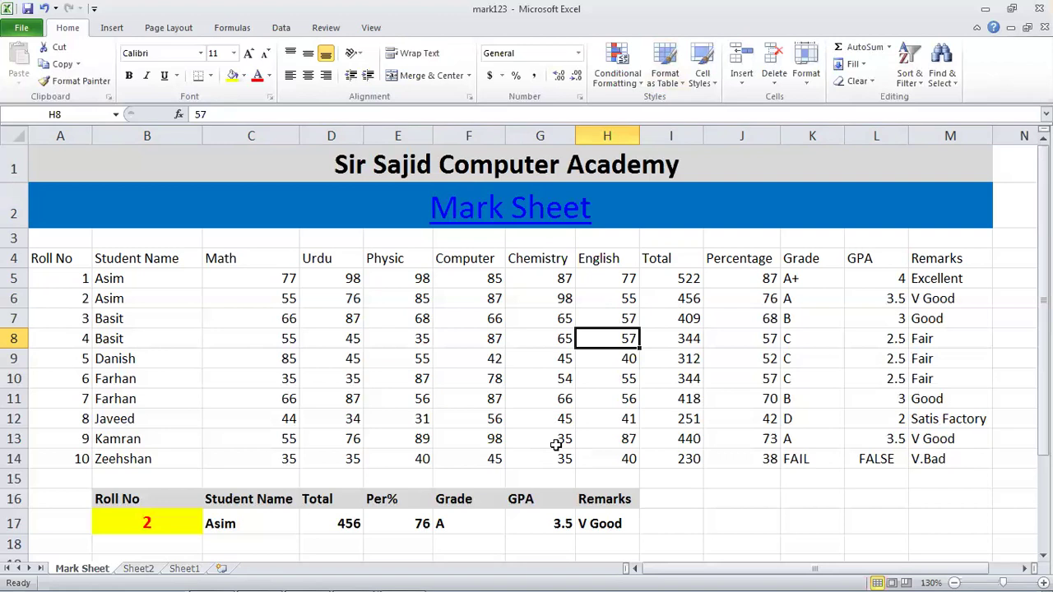
{"action": "left_click", "coordinate": [441, 396]}
{"action": "left_click_drag", "start_coordinate": [248, 277], "coordinate": [614, 467]}
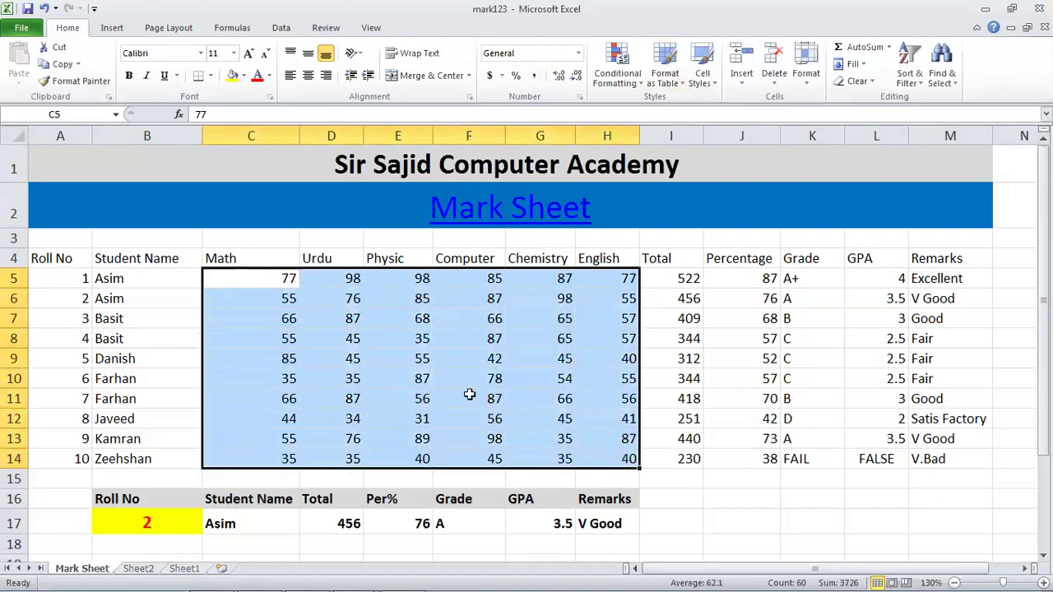
{"action": "left_click", "coordinate": [468, 396]}
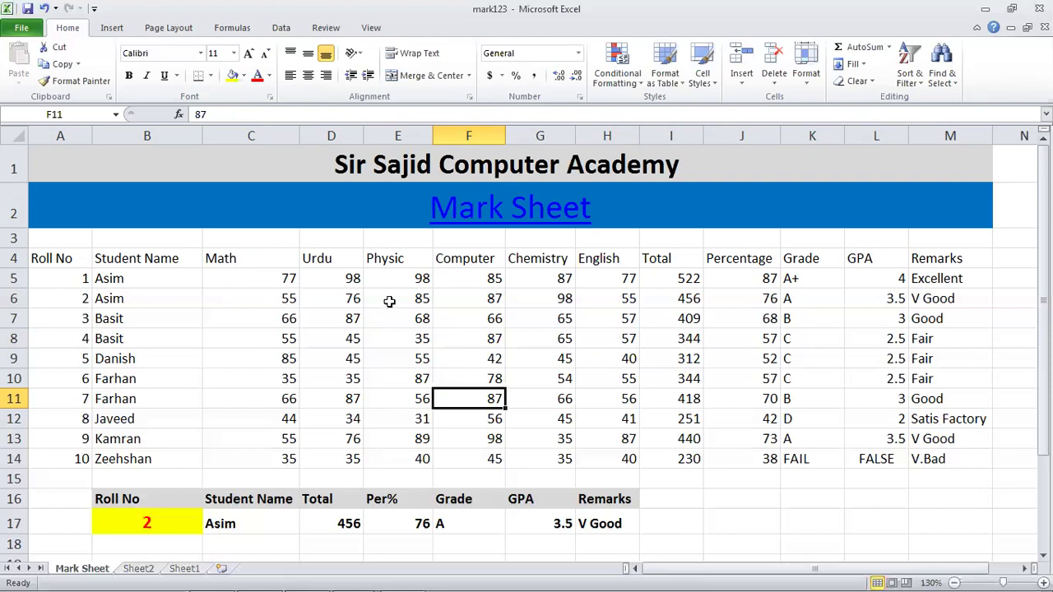
- Start a Greater Than highlight rule for the subject marks in C5:H14 with 80 as the threshold
{"action": "left_click_drag", "start_coordinate": [254, 277], "coordinate": [604, 447]}
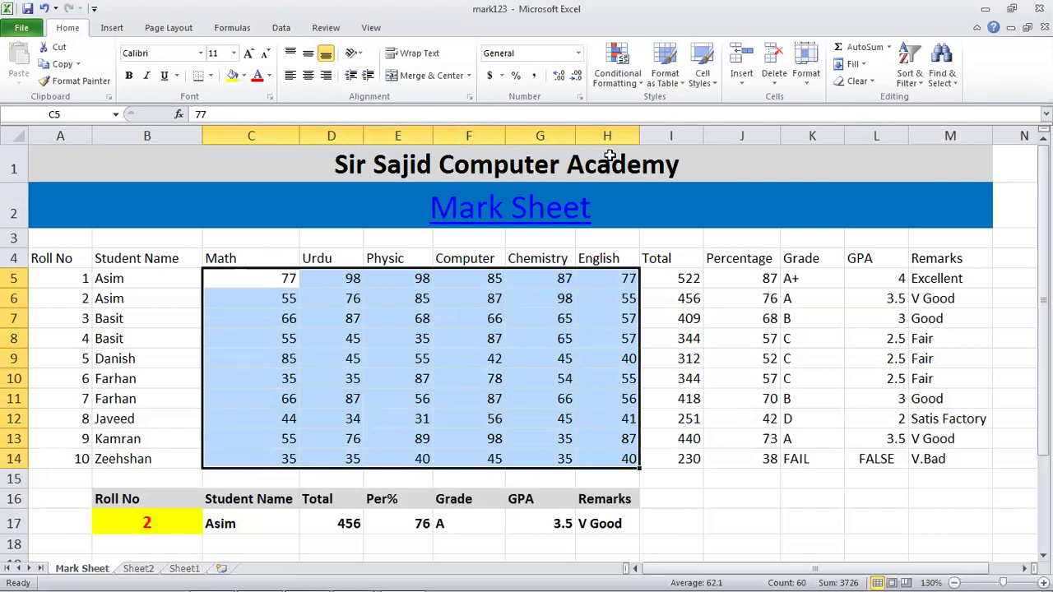
{"action": "left_click", "coordinate": [621, 78]}
{"action": "mouse_move", "coordinate": [658, 107]}
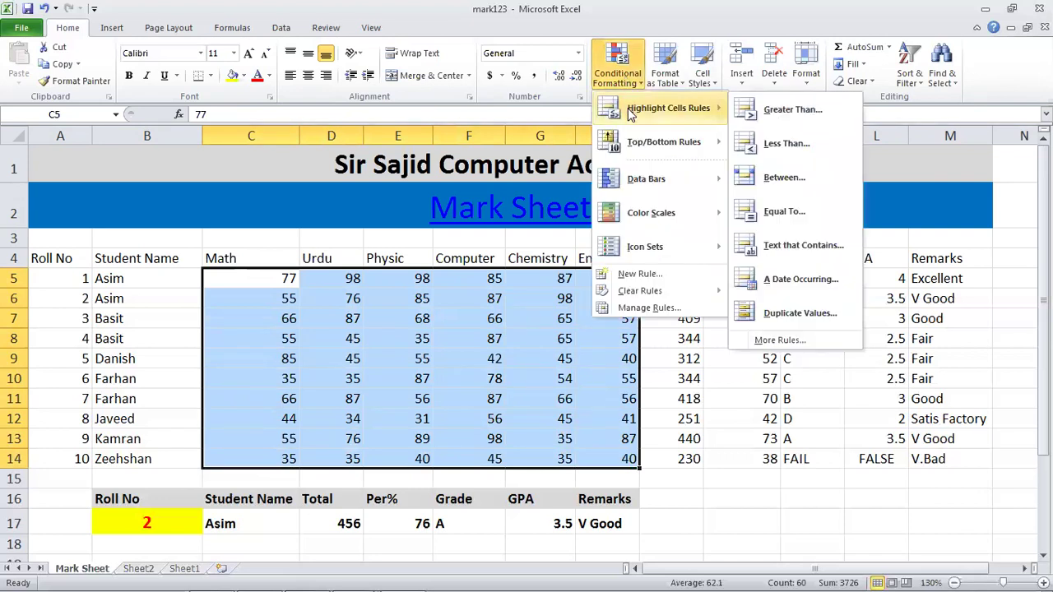
{"action": "left_click", "coordinate": [785, 122]}
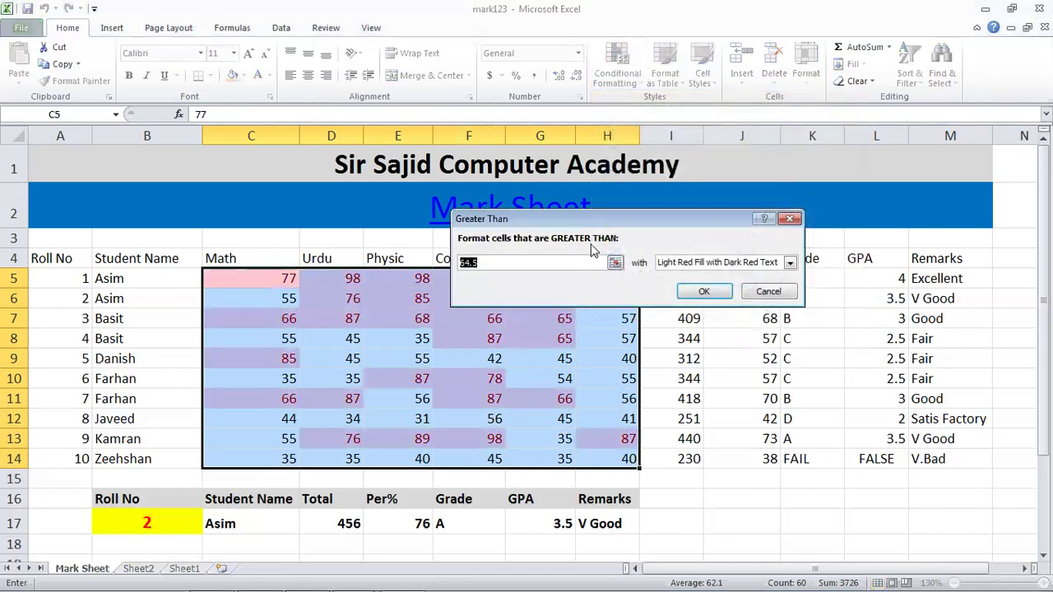
{"action": "left_click", "coordinate": [510, 263]}
{"action": "left_click_drag", "start_coordinate": [513, 262], "coordinate": [409, 269]}
{"action": "type", "text": "80"}
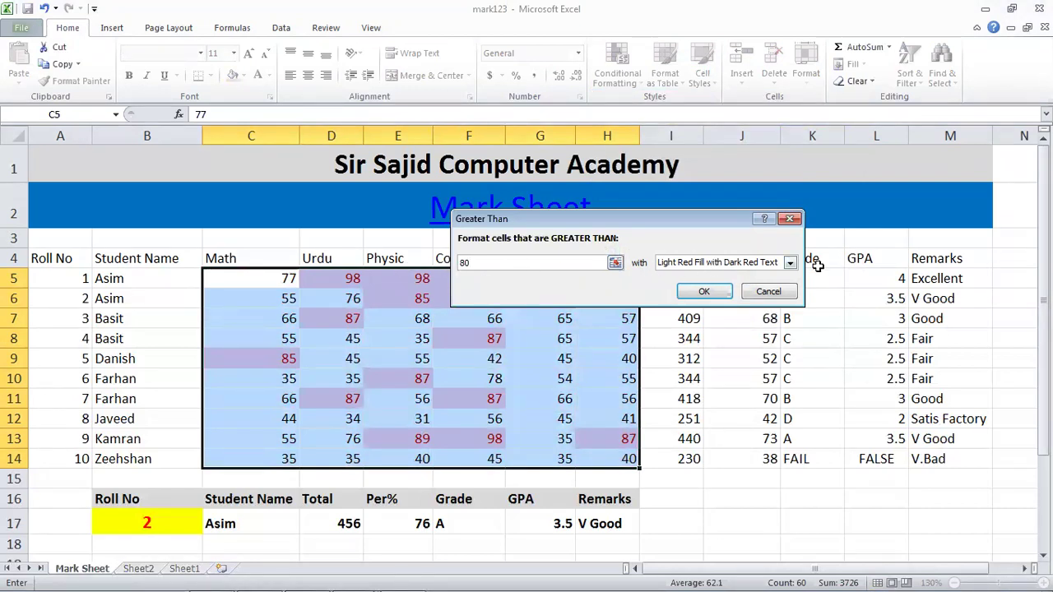
- Give the Greater Than rule a custom format with a red fill and apply it to the marks
{"action": "left_click", "coordinate": [790, 263]}
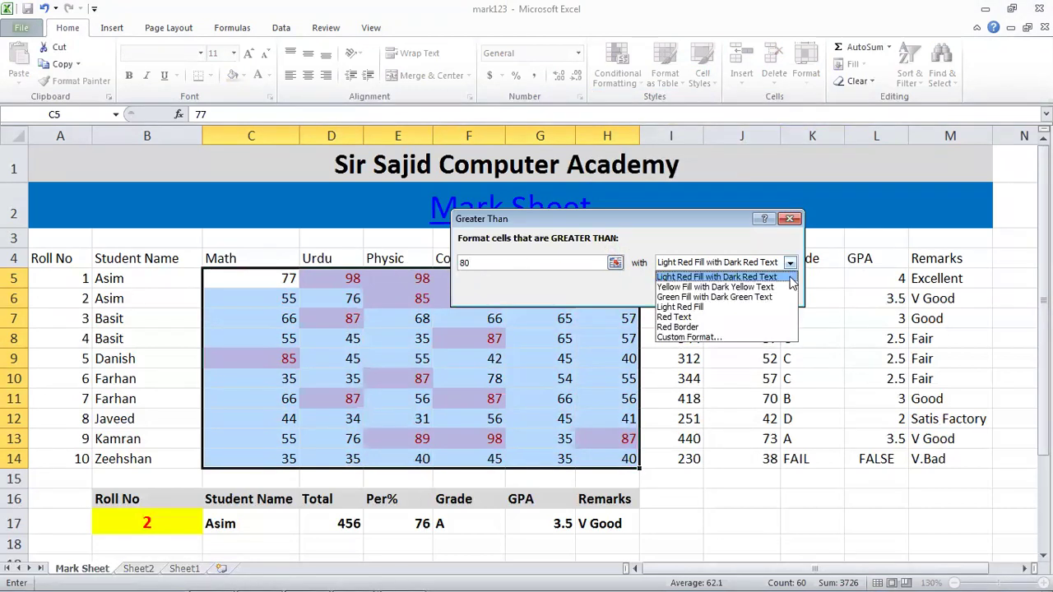
{"action": "left_click", "coordinate": [753, 339]}
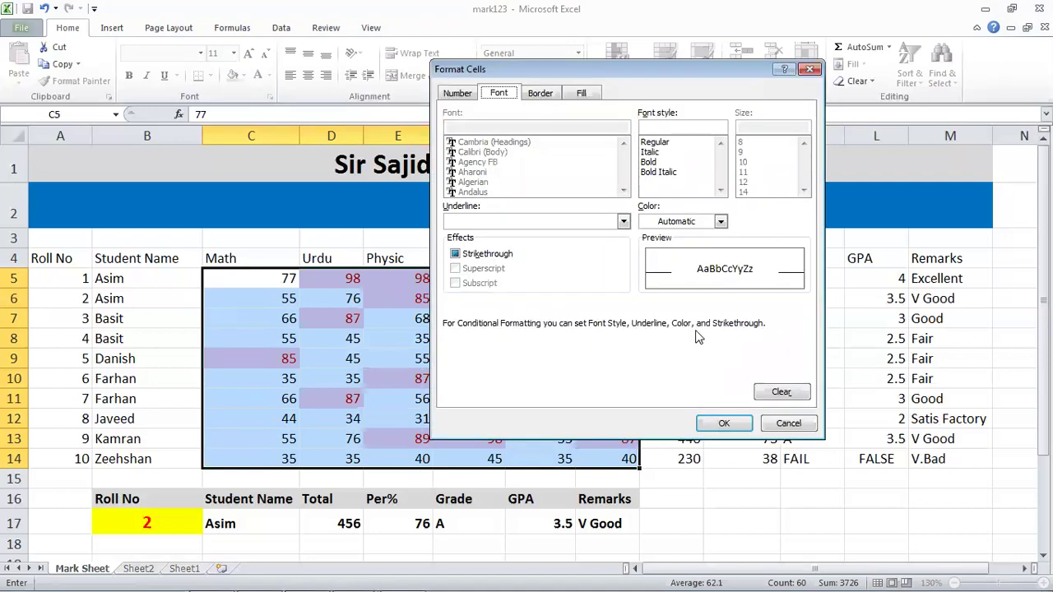
{"action": "left_click", "coordinate": [571, 94]}
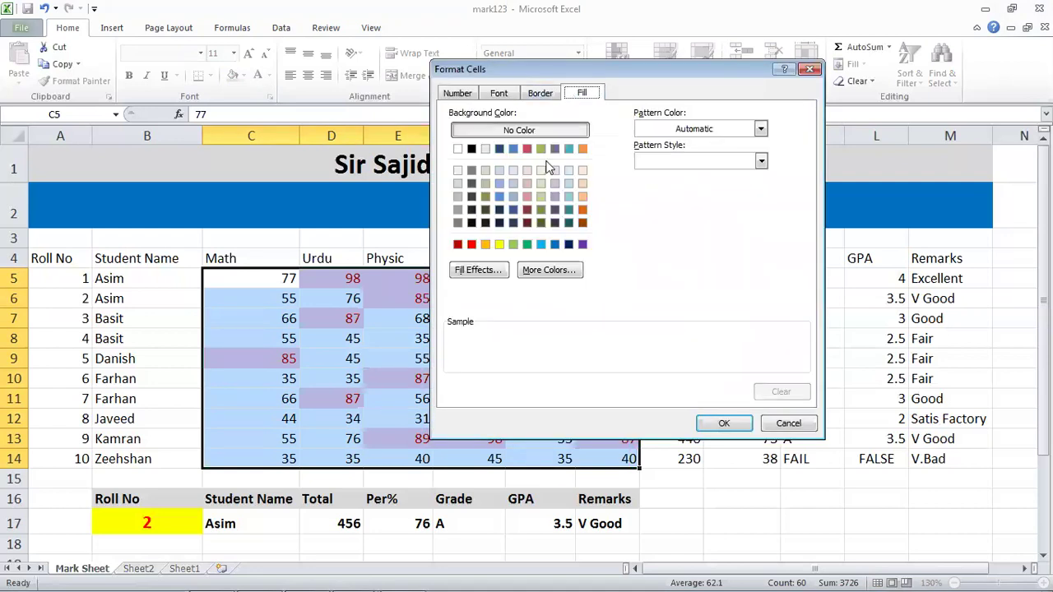
{"action": "left_click", "coordinate": [513, 244]}
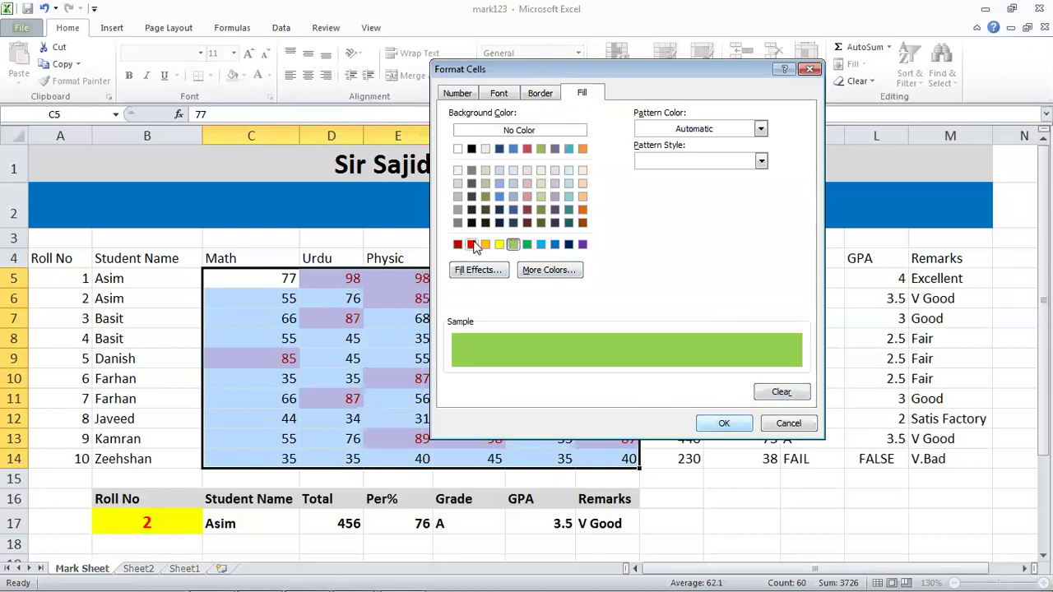
{"action": "left_click", "coordinate": [471, 245]}
{"action": "left_click", "coordinate": [724, 423]}
{"action": "left_click", "coordinate": [697, 290]}
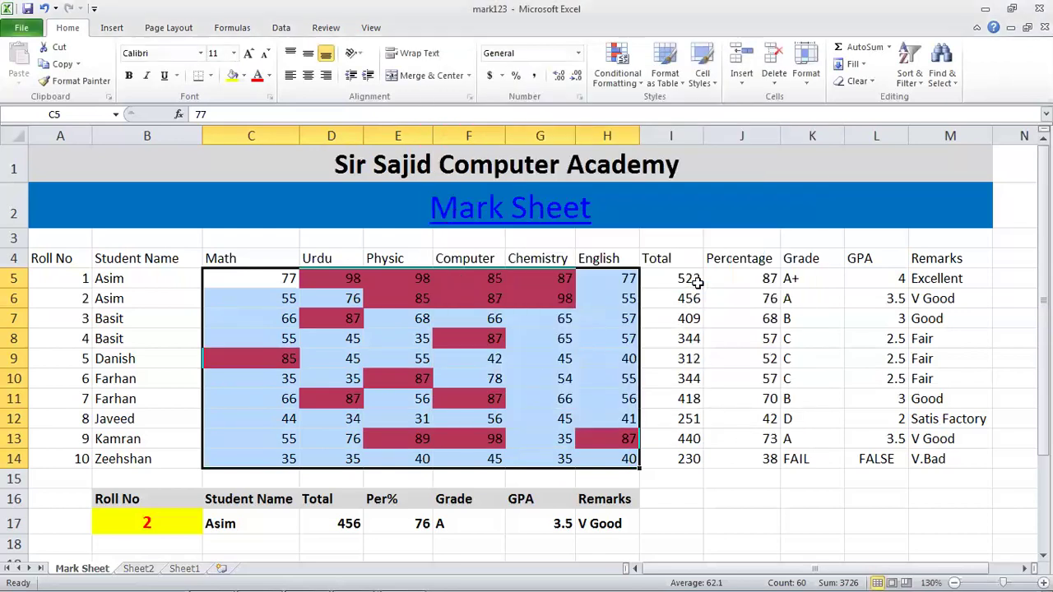
{"action": "left_click", "coordinate": [531, 343]}
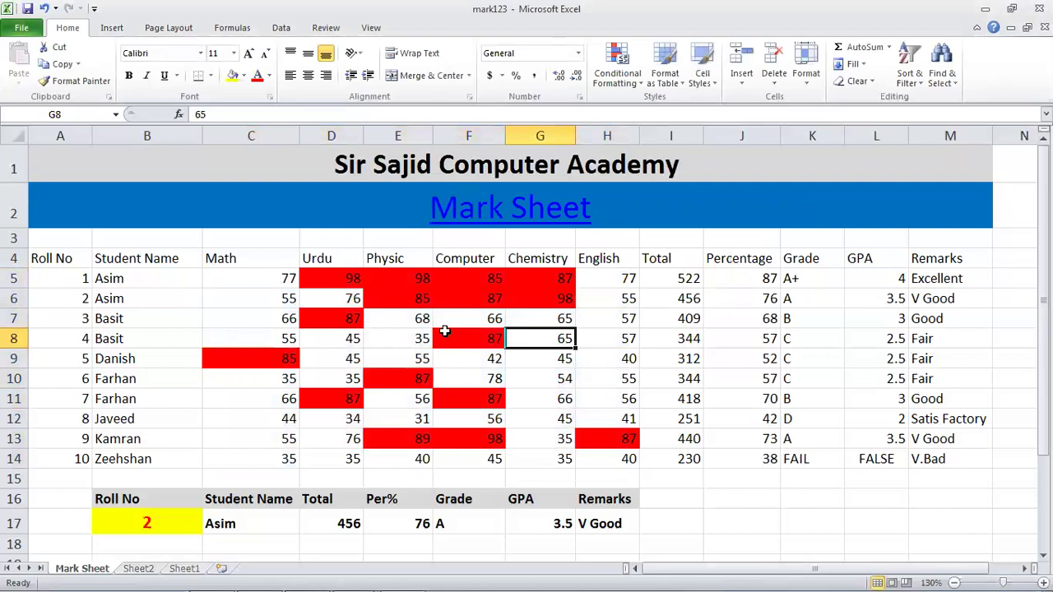
- Start a Between highlight rule for the marks in C5:H14 with limits of 50 and 80
{"action": "left_click_drag", "start_coordinate": [212, 278], "coordinate": [605, 455]}
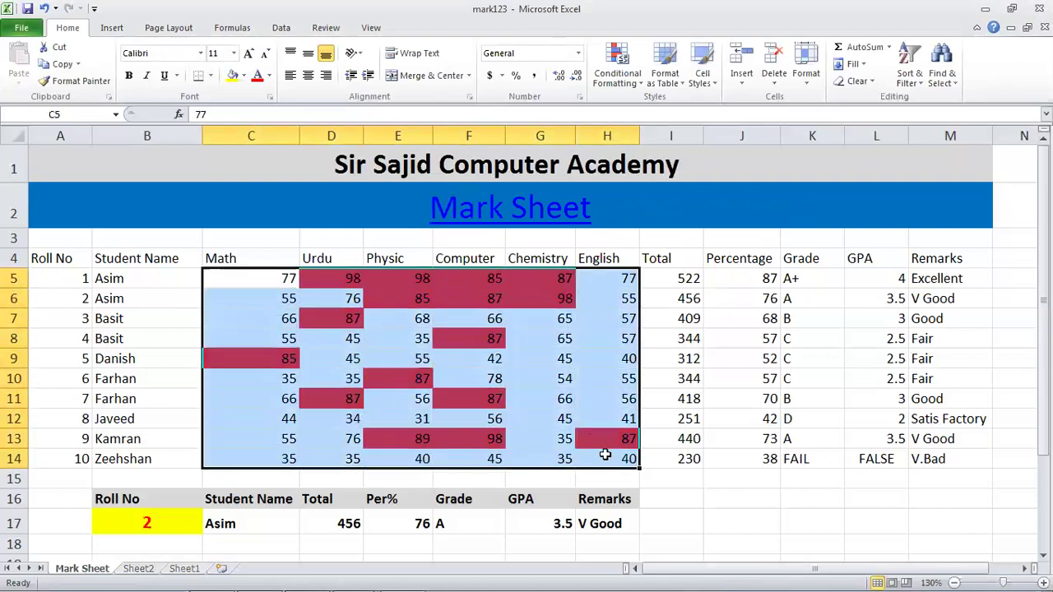
{"action": "left_click", "coordinate": [626, 78]}
{"action": "mouse_move", "coordinate": [690, 107]}
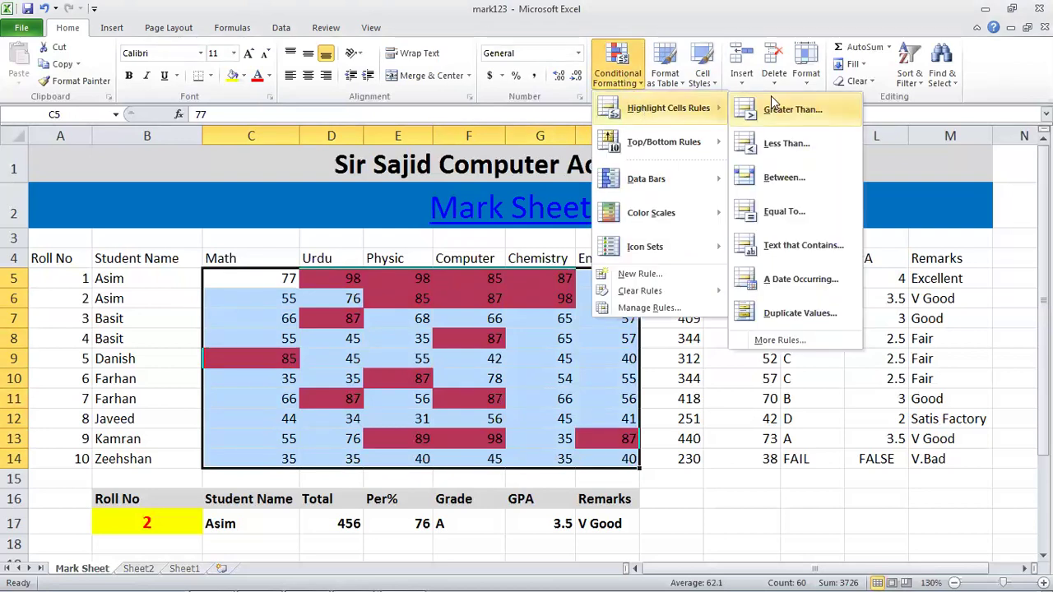
{"action": "left_click", "coordinate": [814, 189]}
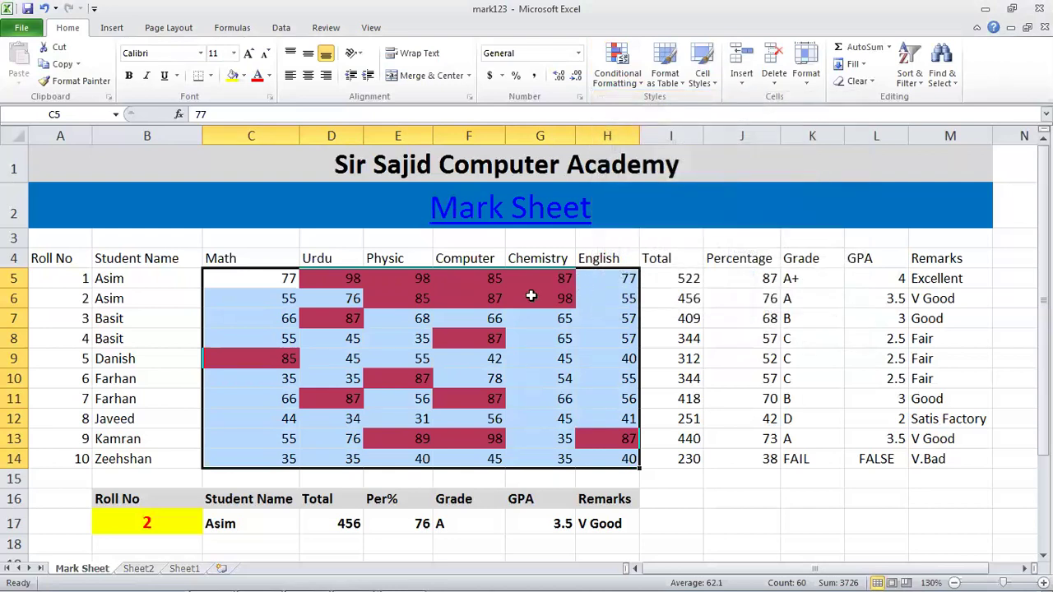
{"action": "left_click", "coordinate": [625, 73]}
{"action": "mouse_move", "coordinate": [668, 108]}
{"action": "left_click", "coordinate": [751, 185]}
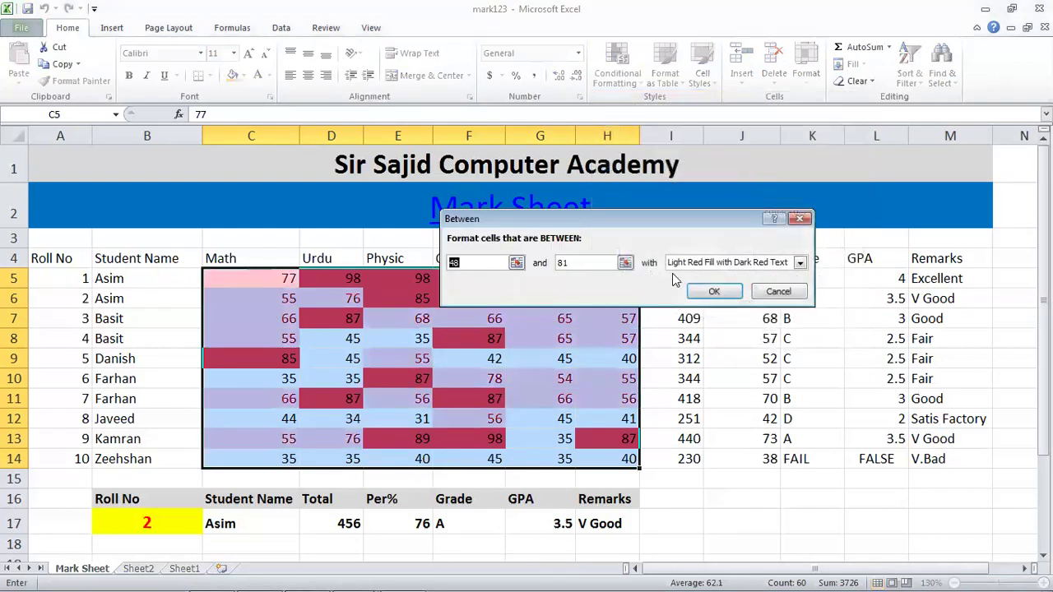
{"action": "type", "text": "50"}
{"action": "key", "text": "Tab"}
{"action": "type", "text": "80"}
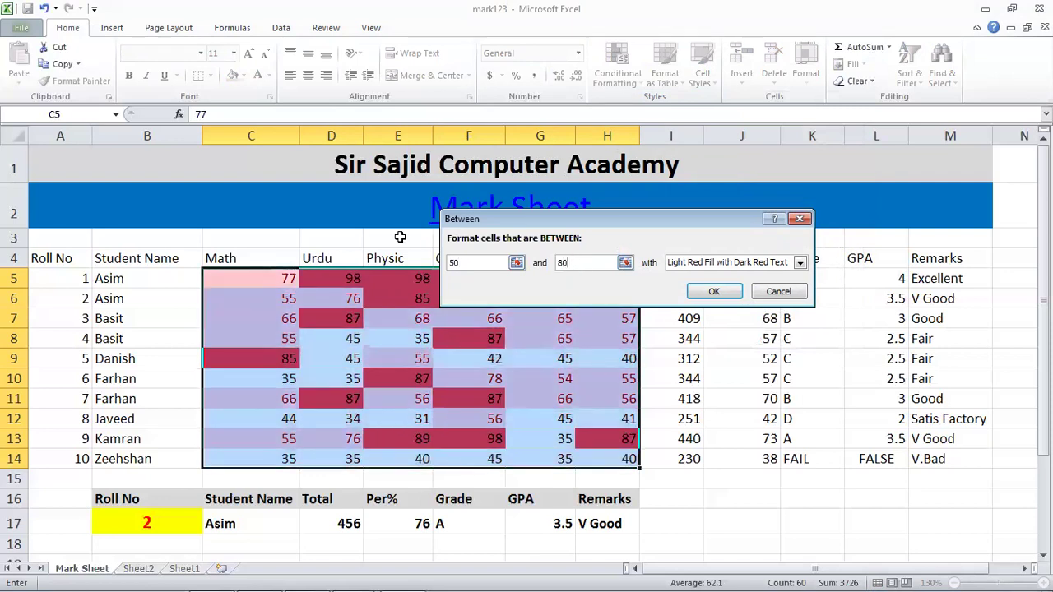
- Give the Between rule a custom format with a light green fill and apply it to the marks
{"action": "left_click", "coordinate": [798, 263]}
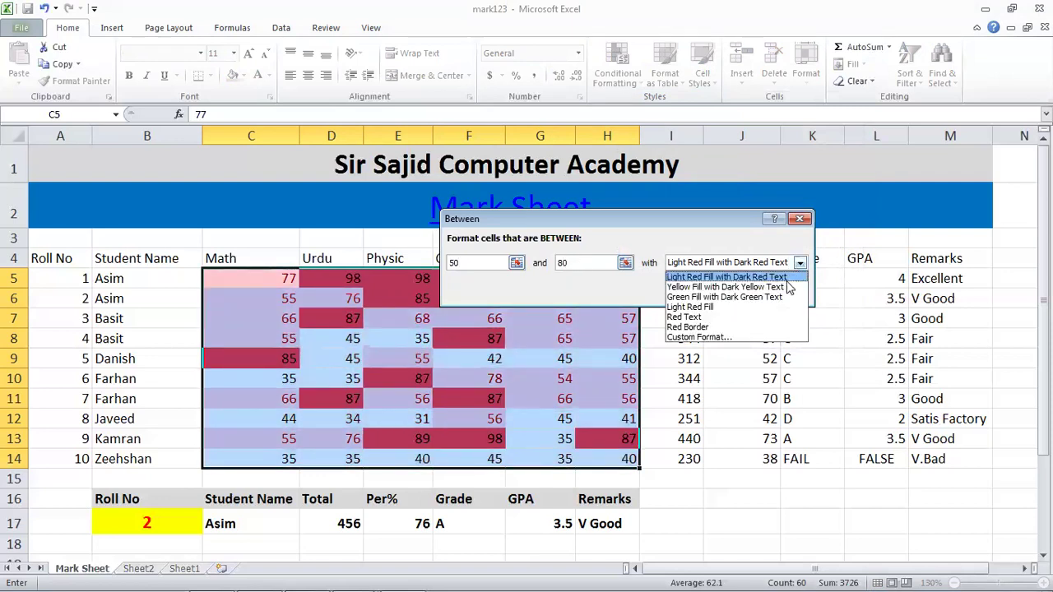
{"action": "left_click", "coordinate": [753, 338]}
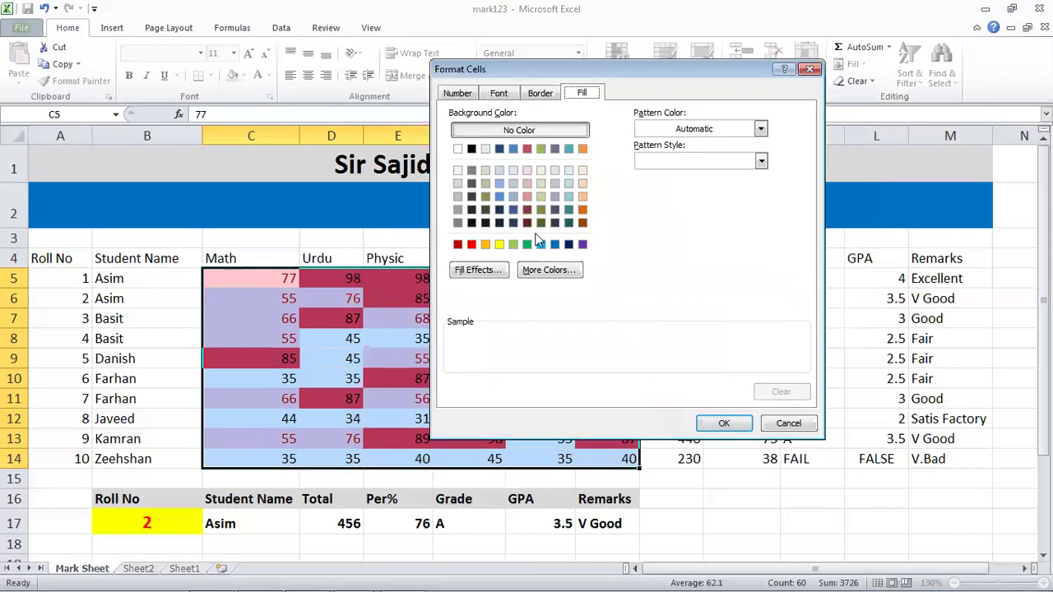
{"action": "left_click", "coordinate": [512, 245]}
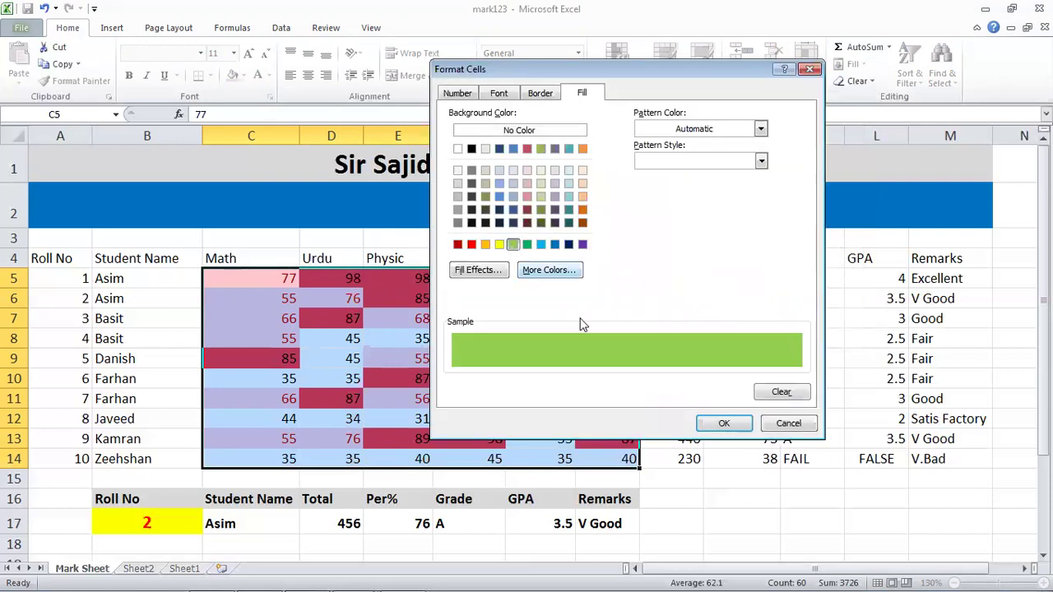
{"action": "left_click", "coordinate": [705, 424]}
{"action": "left_click", "coordinate": [714, 292]}
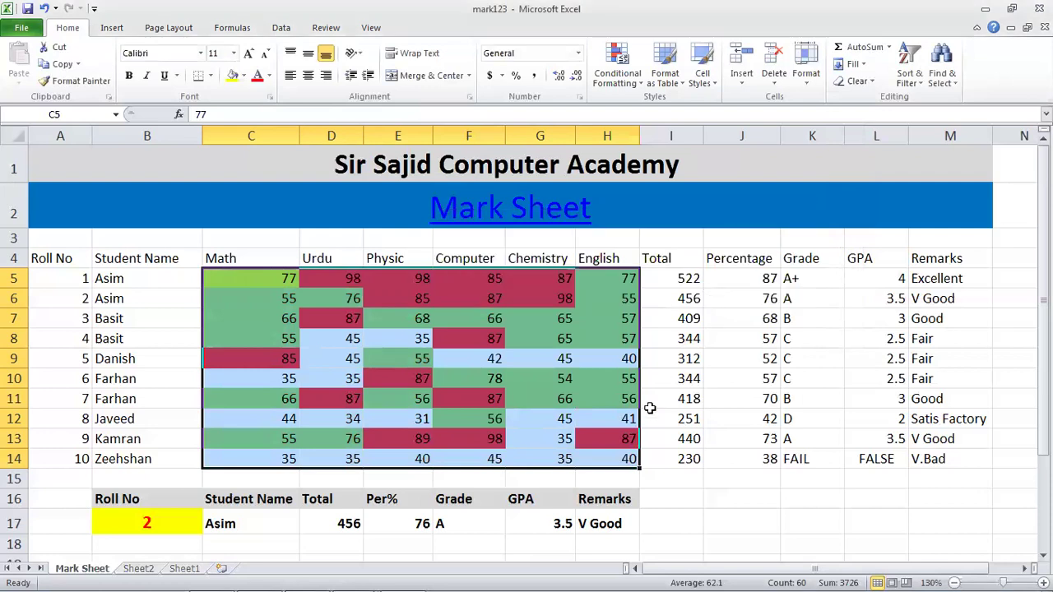
{"action": "left_click", "coordinate": [508, 405]}
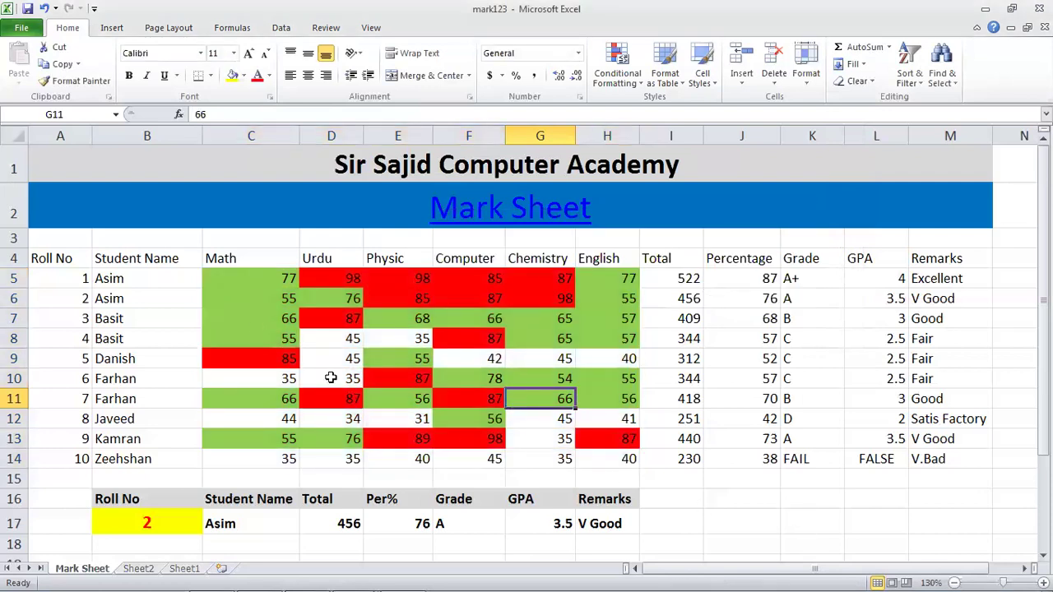
- Start a Less Than highlight rule for the marks in C5:H14 with 50 as the threshold
{"action": "left_click_drag", "start_coordinate": [230, 273], "coordinate": [615, 454]}
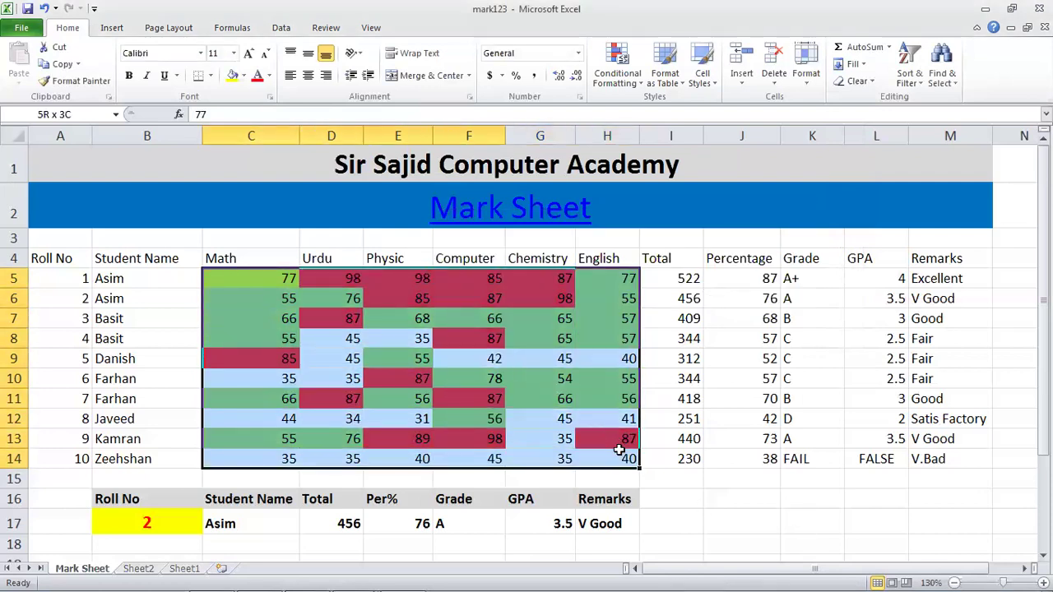
{"action": "left_click", "coordinate": [616, 79]}
{"action": "mouse_move", "coordinate": [632, 107]}
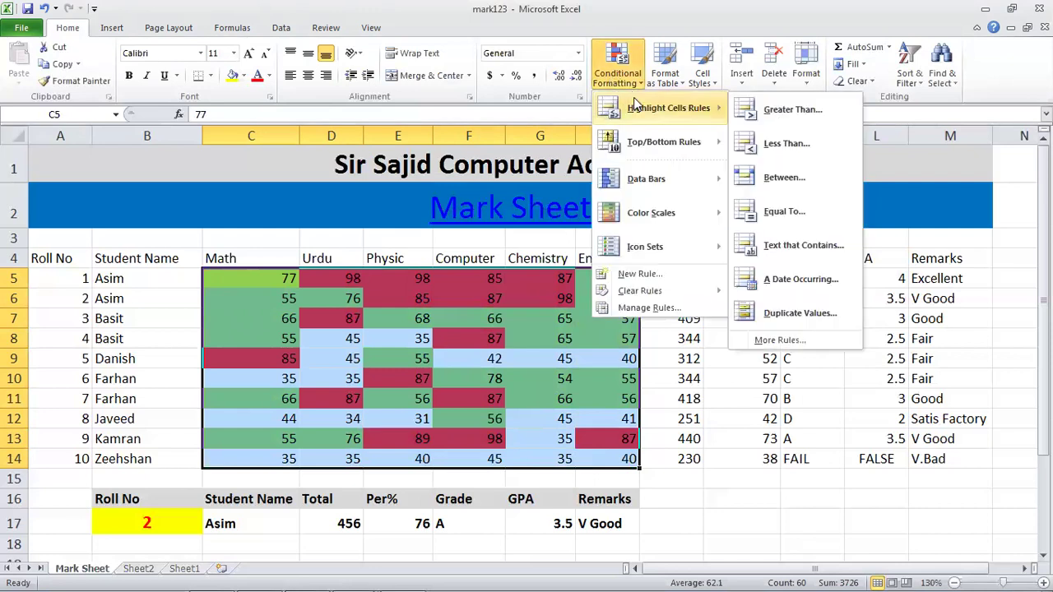
{"action": "left_click", "coordinate": [769, 144]}
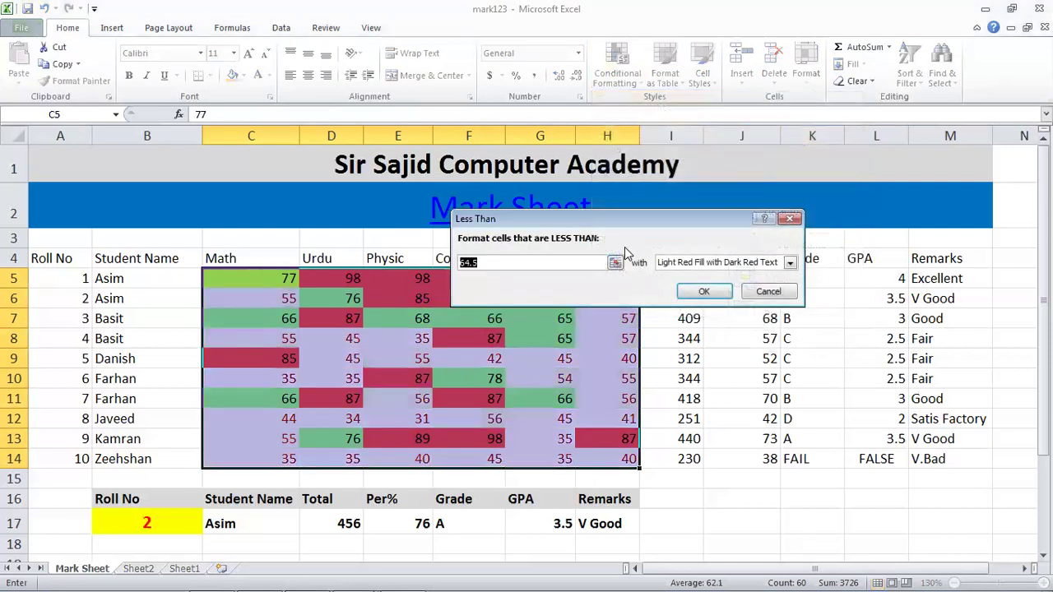
{"action": "type", "text": "50"}
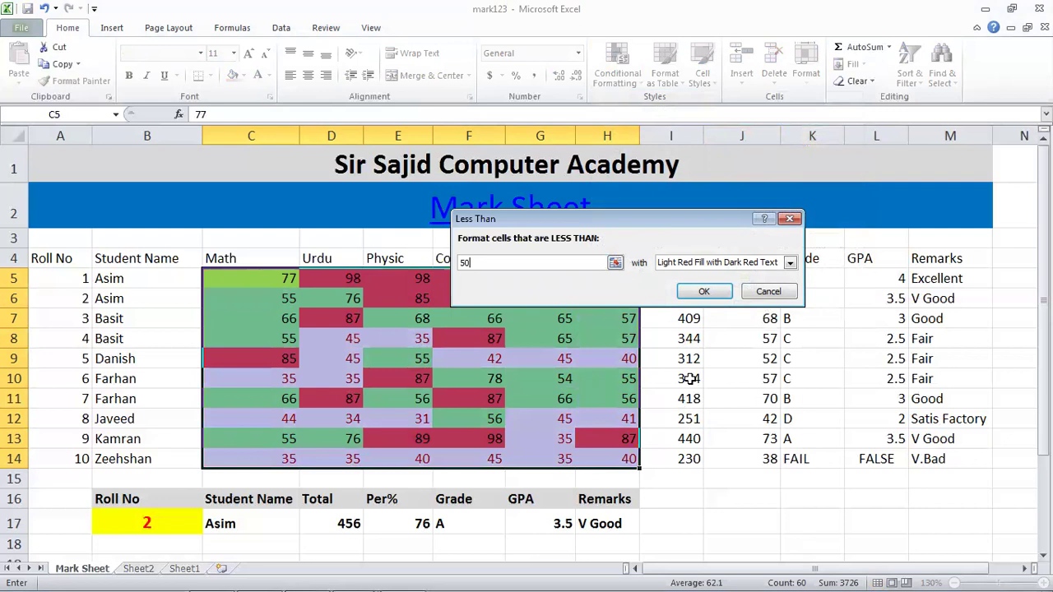
- Give the Less Than rule a custom format with a yellow fill and apply it to the marks
{"action": "left_click", "coordinate": [790, 263]}
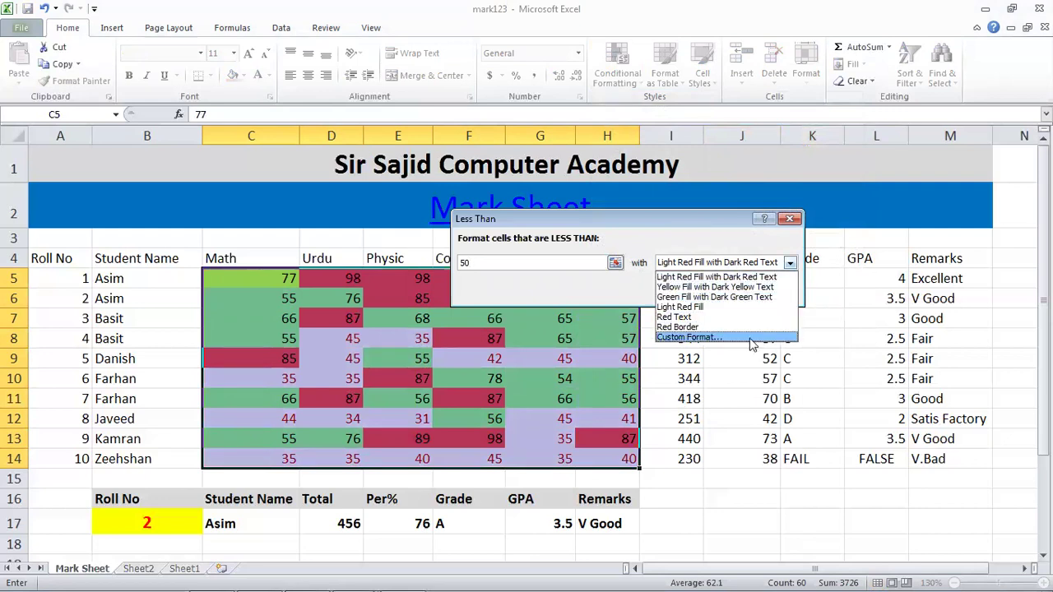
{"action": "left_click", "coordinate": [750, 338]}
{"action": "left_click", "coordinate": [499, 245]}
{"action": "left_click", "coordinate": [724, 422]}
{"action": "left_click", "coordinate": [699, 294]}
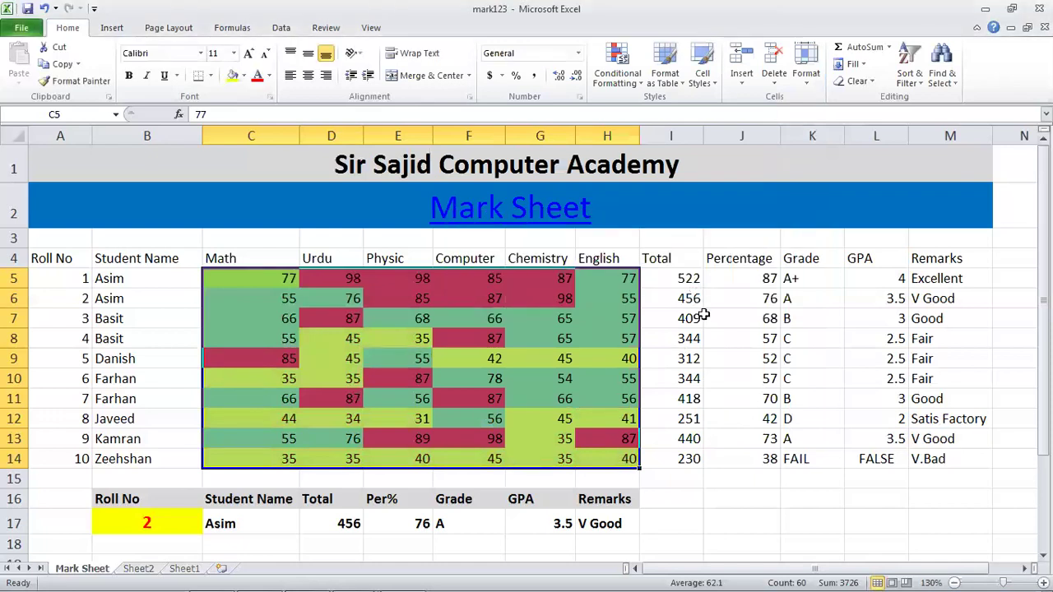
{"action": "left_click", "coordinate": [705, 340]}
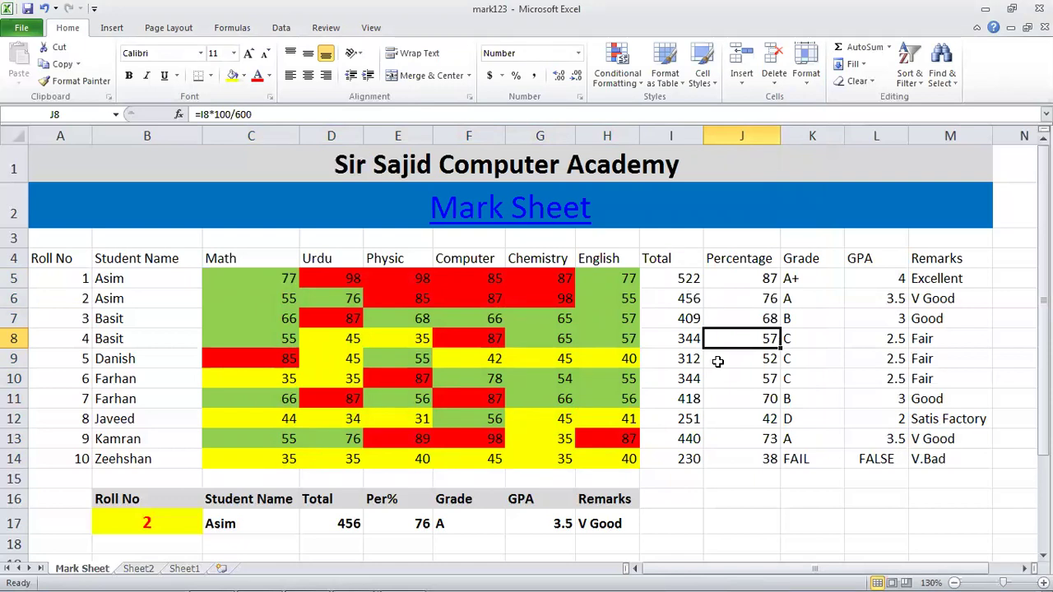
- Look over the colour-coded subject marks together with the Total and Percentage columns
{"action": "left_click_drag", "start_coordinate": [728, 279], "coordinate": [740, 430]}
{"action": "left_click", "coordinate": [623, 377]}
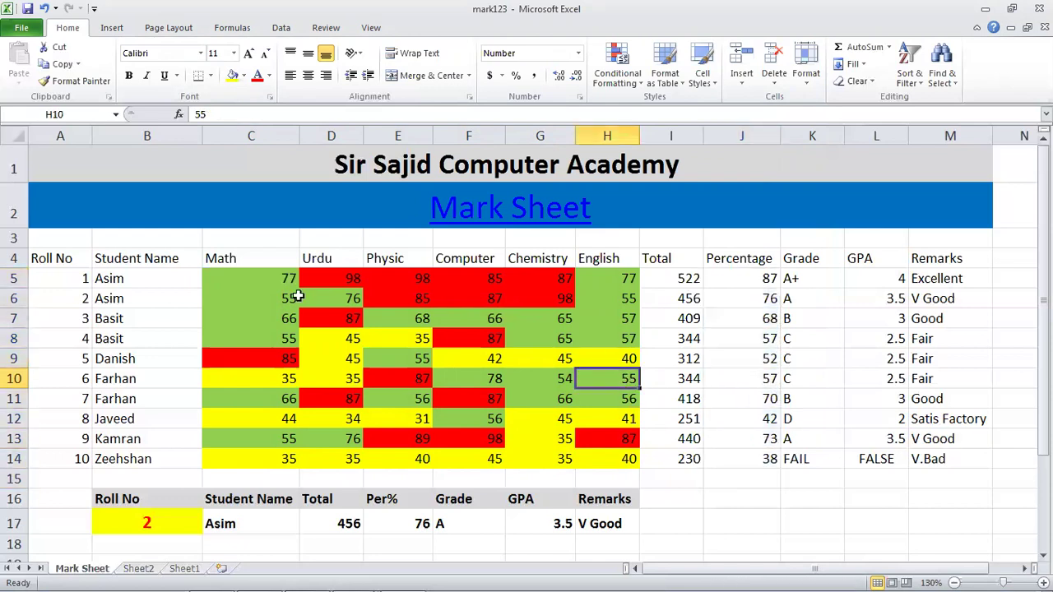
{"action": "left_click_drag", "start_coordinate": [678, 278], "coordinate": [681, 438]}
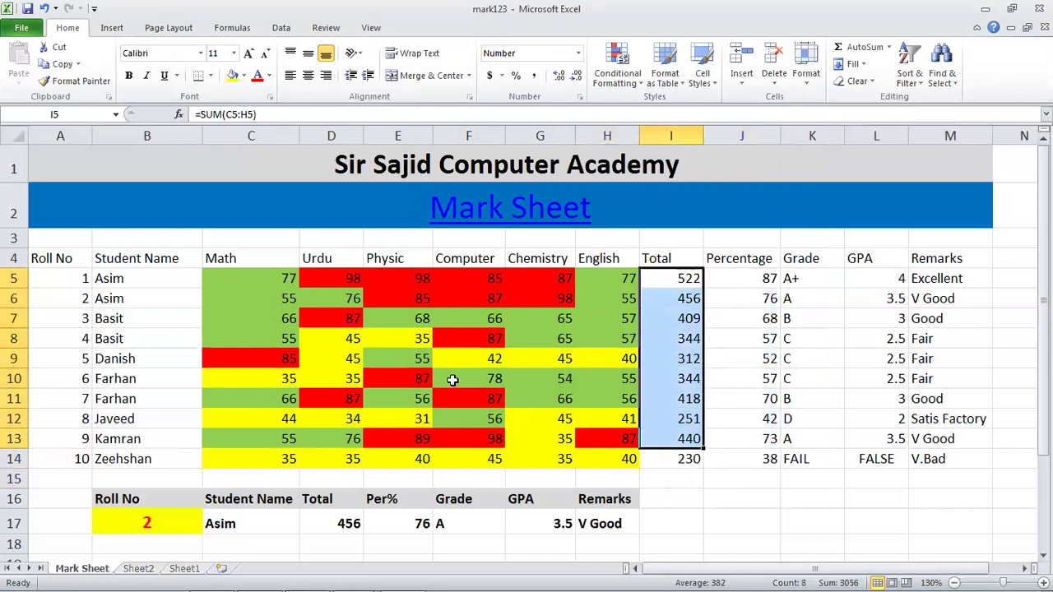
{"action": "left_click", "coordinate": [494, 378]}
{"action": "left_click_drag", "start_coordinate": [234, 263], "coordinate": [259, 302]}
{"action": "left_click", "coordinate": [269, 364]}
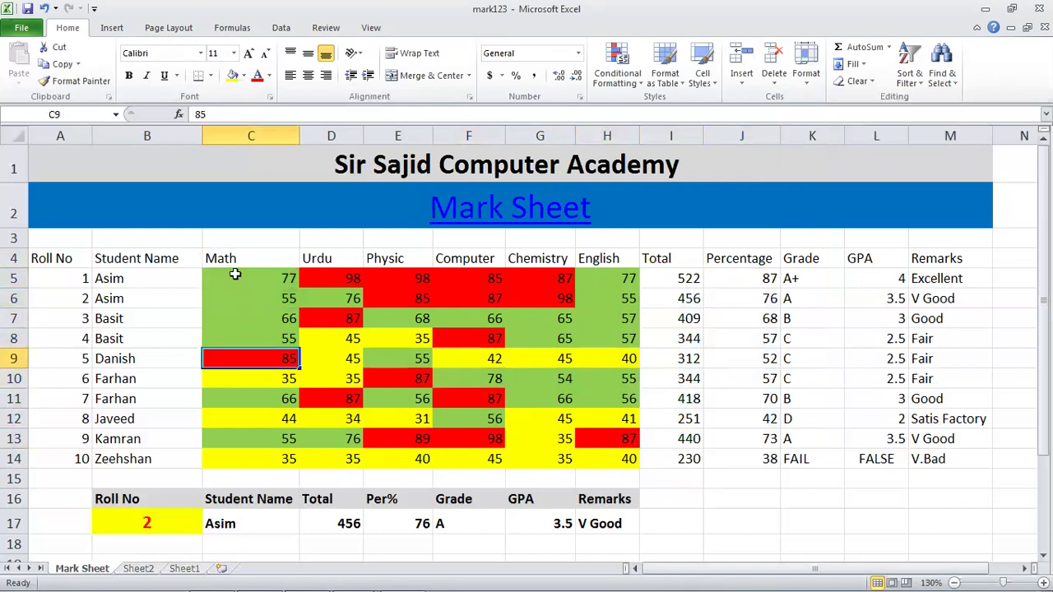
{"action": "left_click", "coordinate": [236, 279]}
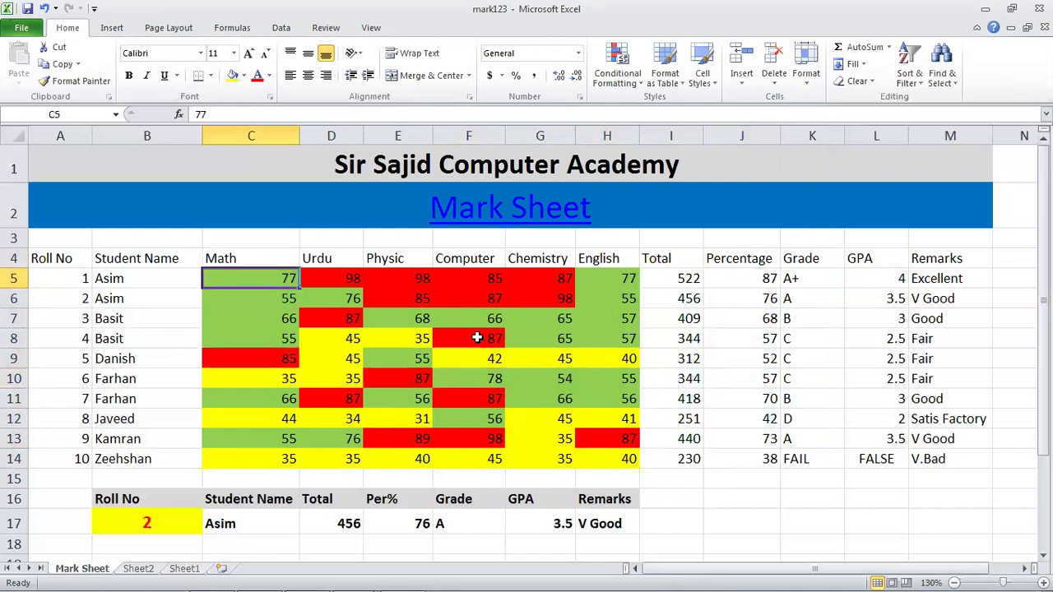
{"action": "left_click", "coordinate": [491, 296]}
- Change the English mark of roll number 2 in H6 to 85 to test the colour rules
{"action": "left_click", "coordinate": [623, 296]}
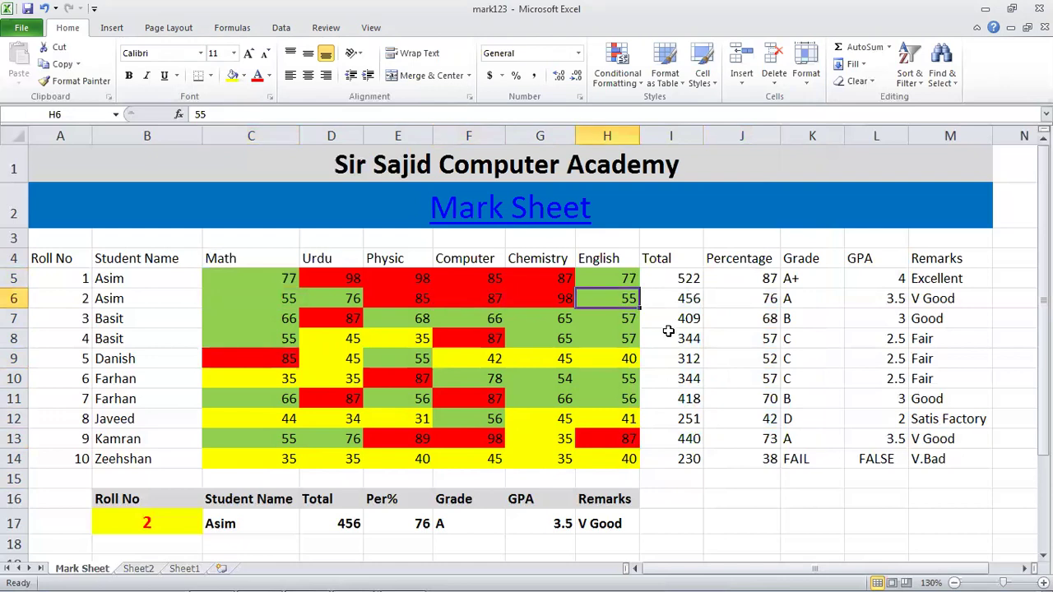
{"action": "type", "text": "85"}
{"action": "key", "text": "Return"}
{"action": "key", "text": "Down"}
{"action": "key", "text": "Down"}
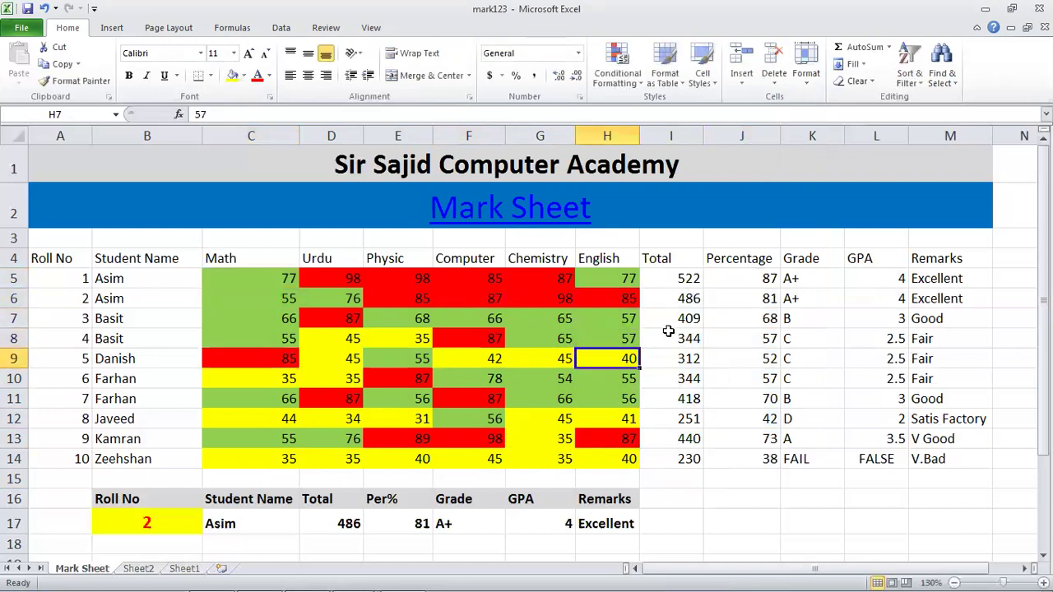
- Change the Urdu mark of roll number 3 in D7 to 65
{"action": "key", "text": "Left"}
{"action": "key", "text": "Left"}
{"action": "key", "text": "Left"}
{"action": "key", "text": "Left"}
{"action": "key", "text": "Up"}
{"action": "key", "text": "Up"}
{"action": "type", "text": "65"}
{"action": "key", "text": "Return"}
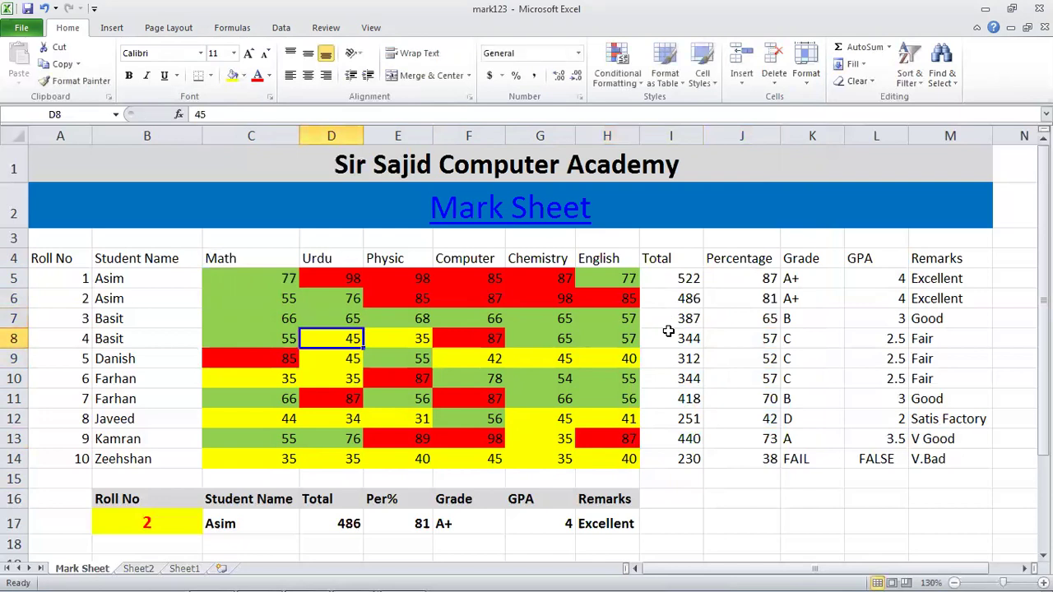
- Change the Urdu mark of roll number 5 in D9 to 85
{"action": "key", "text": "Down"}
{"action": "type", "text": "85"}
{"action": "key", "text": "Return"}
{"action": "key", "text": "Up"}
{"action": "key", "text": "Up"}
{"action": "key", "text": "Left"}
{"action": "key", "text": "Up"}
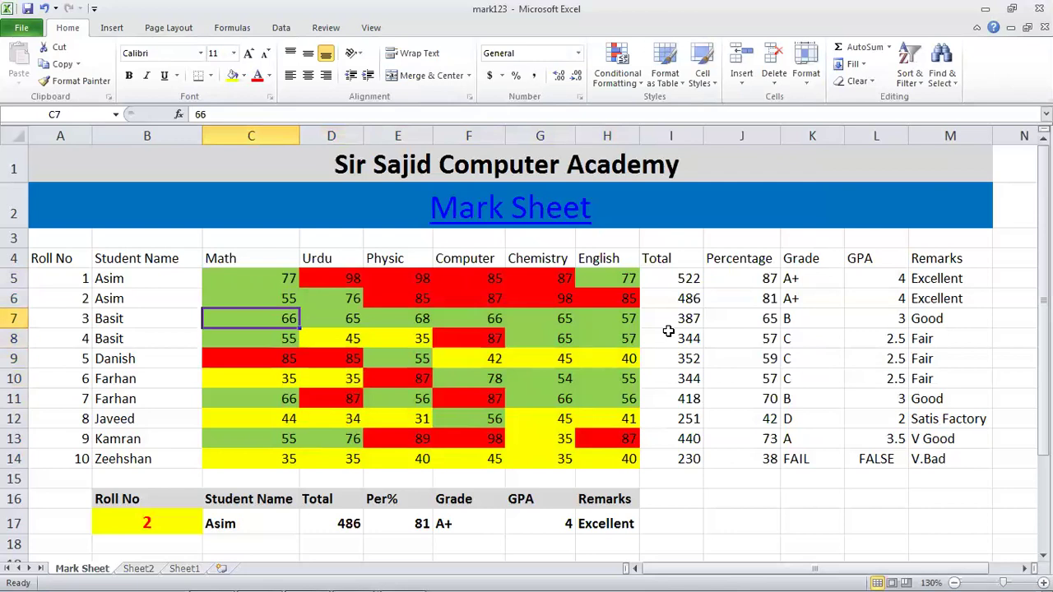
- Test the colour rules on roll number 3's Math mark in C7 with 78, and leave it at 87
{"action": "type", "text": "78"}
{"action": "key", "text": "Return"}
{"action": "key", "text": "Up"}
{"action": "type", "text": "87"}
{"action": "key", "text": "Return"}
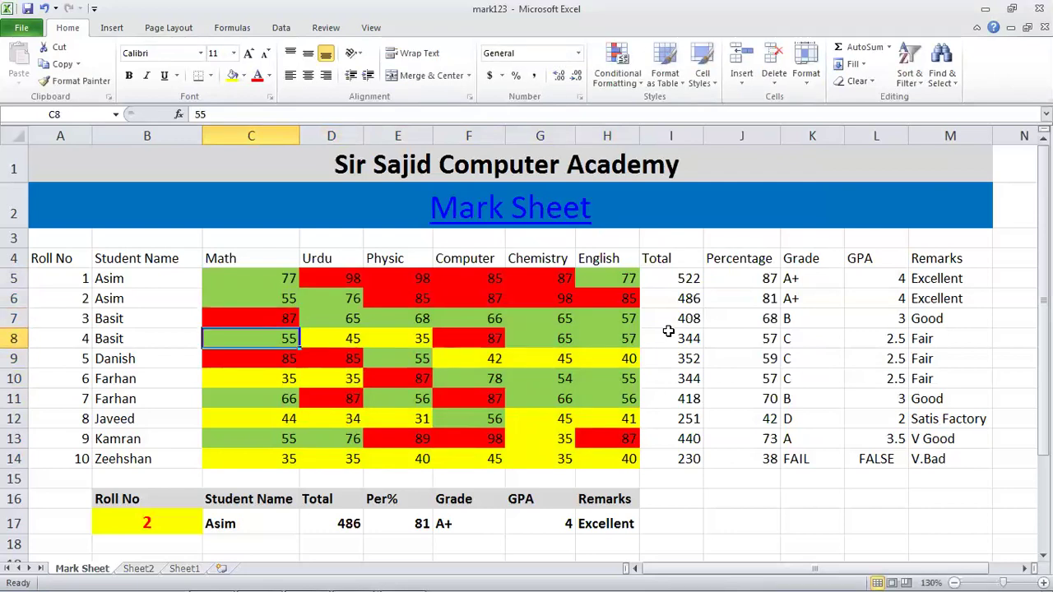
- Clear the conditional formatting rules from all subject marks in C5:H14
{"action": "left_click_drag", "start_coordinate": [240, 274], "coordinate": [606, 454]}
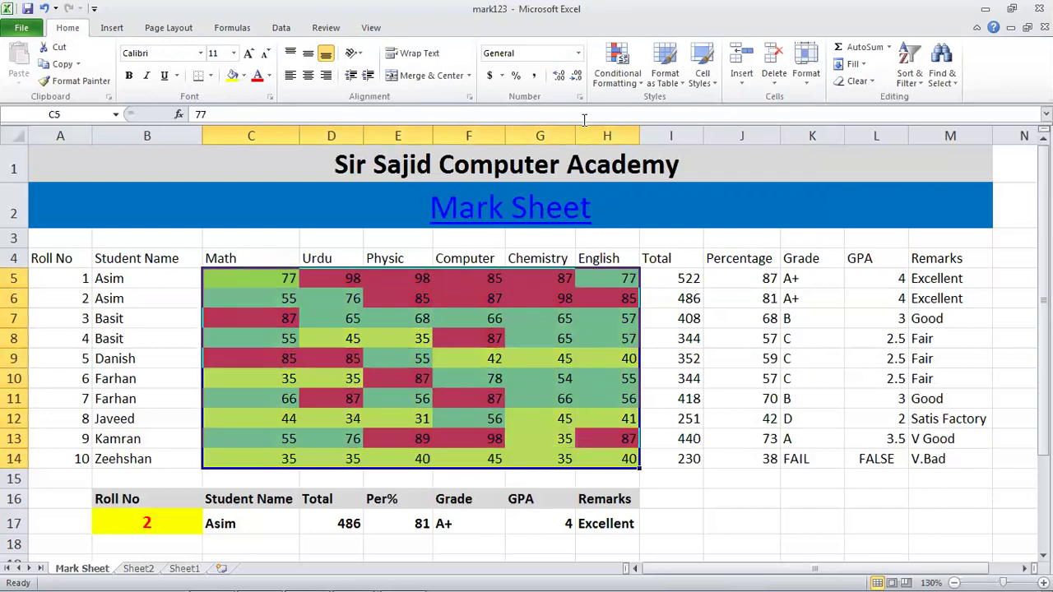
{"action": "left_click", "coordinate": [617, 70]}
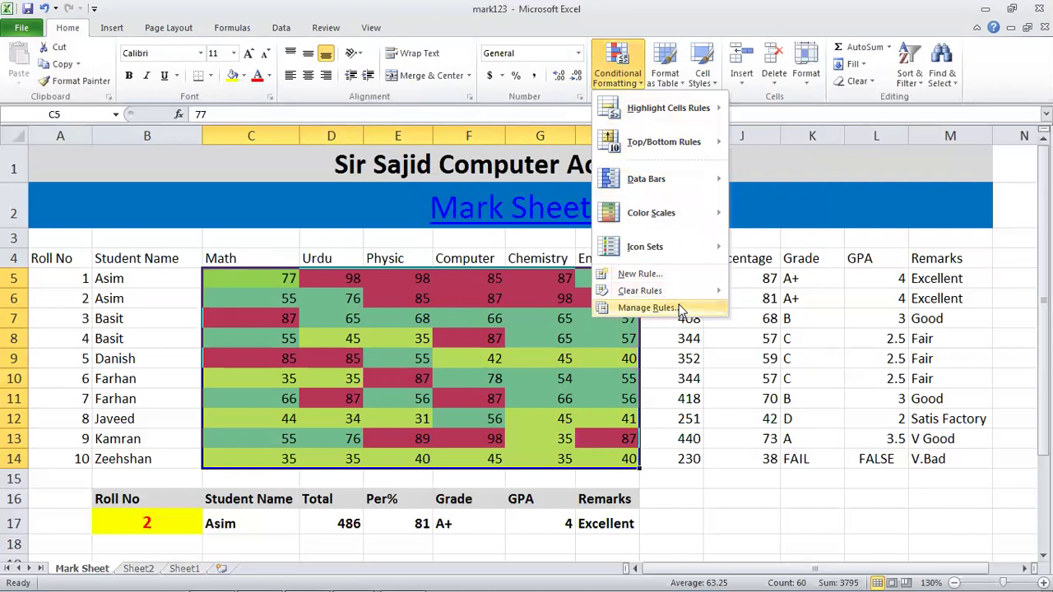
{"action": "mouse_move", "coordinate": [688, 298]}
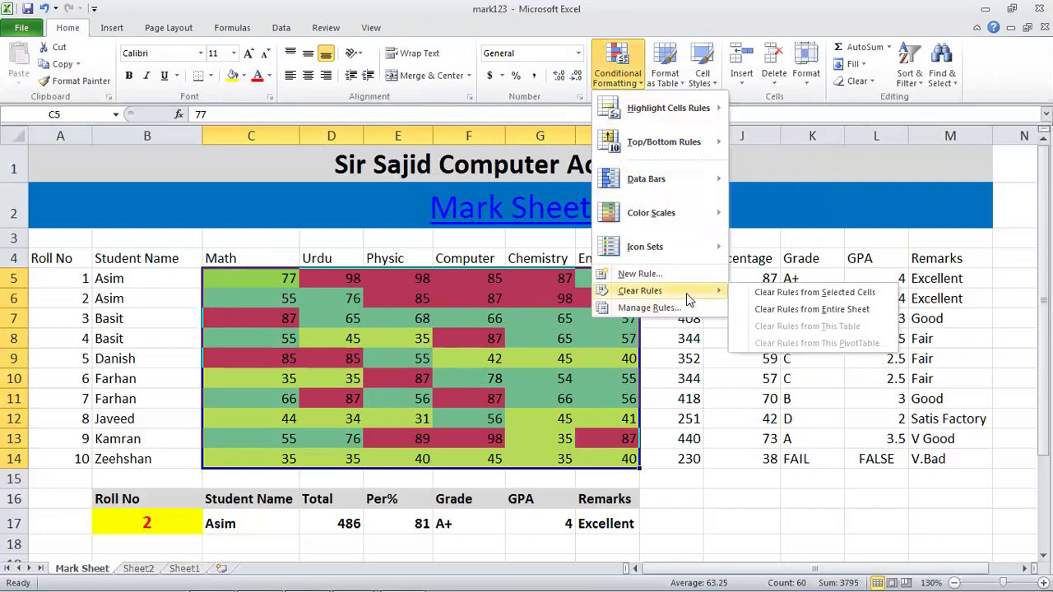
{"action": "left_click", "coordinate": [778, 299]}
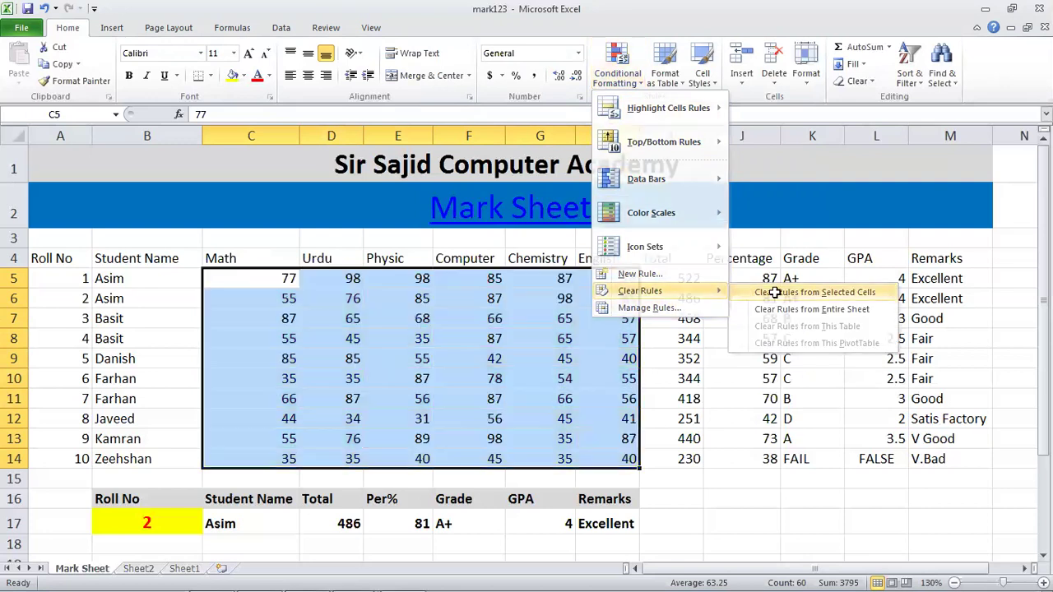
{"action": "left_click", "coordinate": [667, 320]}
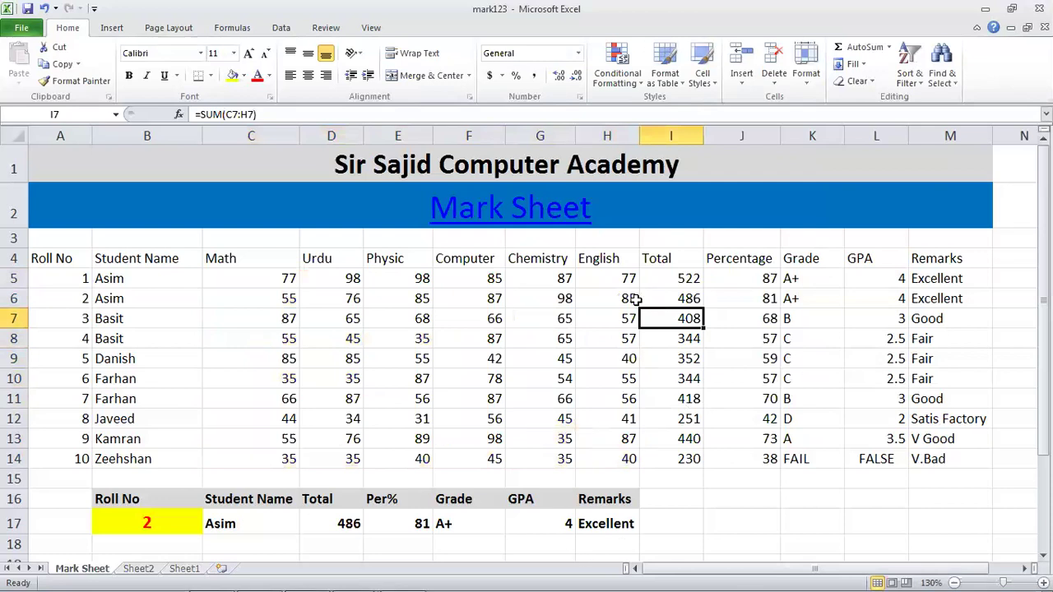
- Try an Equal To highlight rule for the value 70 on the percentages in J5:J14, and discard it
{"action": "left_click_drag", "start_coordinate": [751, 278], "coordinate": [743, 459]}
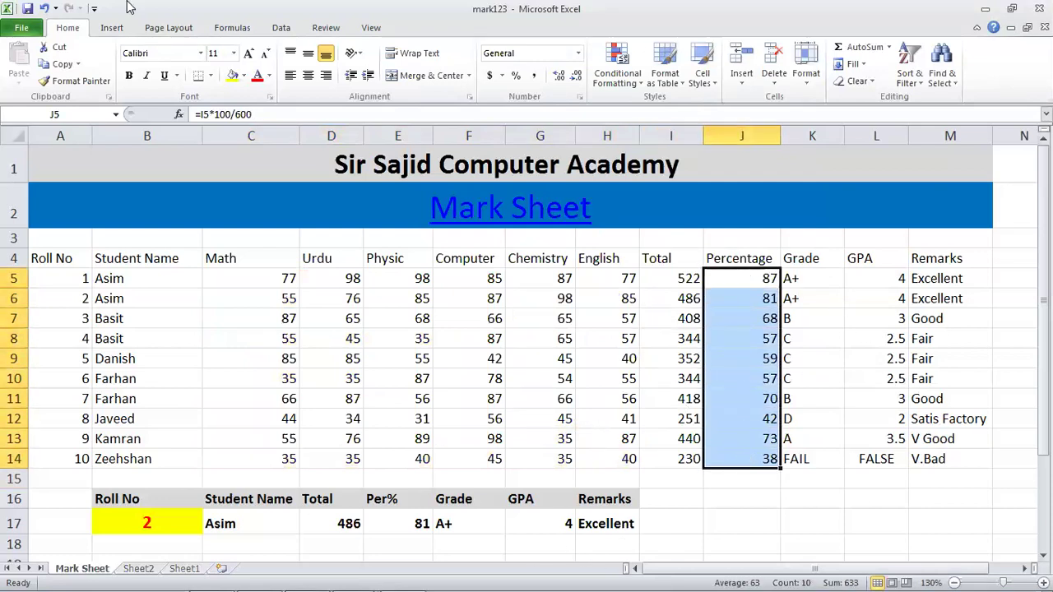
{"action": "left_click", "coordinate": [671, 82]}
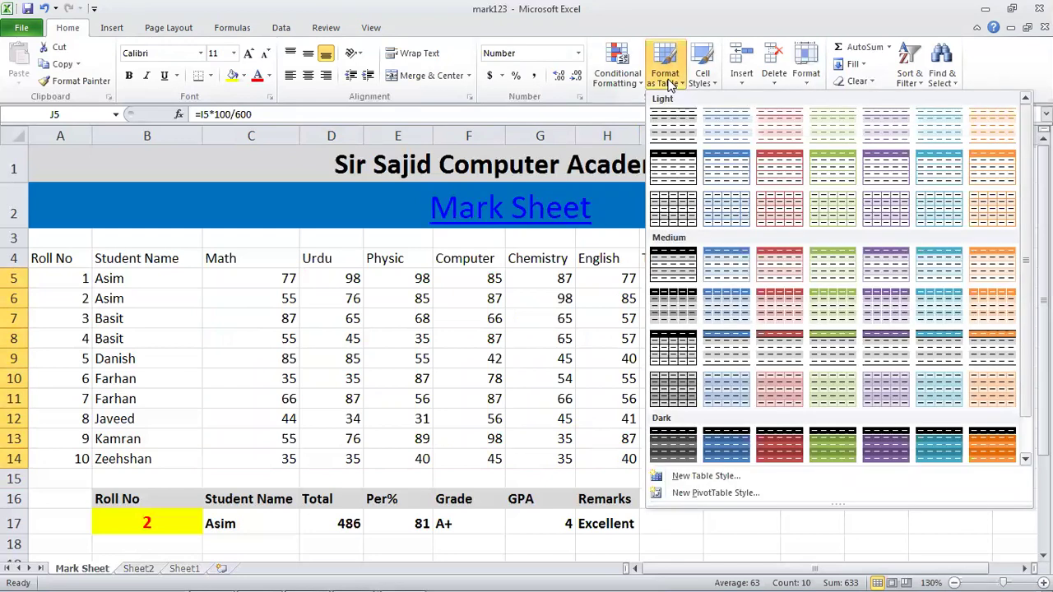
{"action": "left_click", "coordinate": [615, 82]}
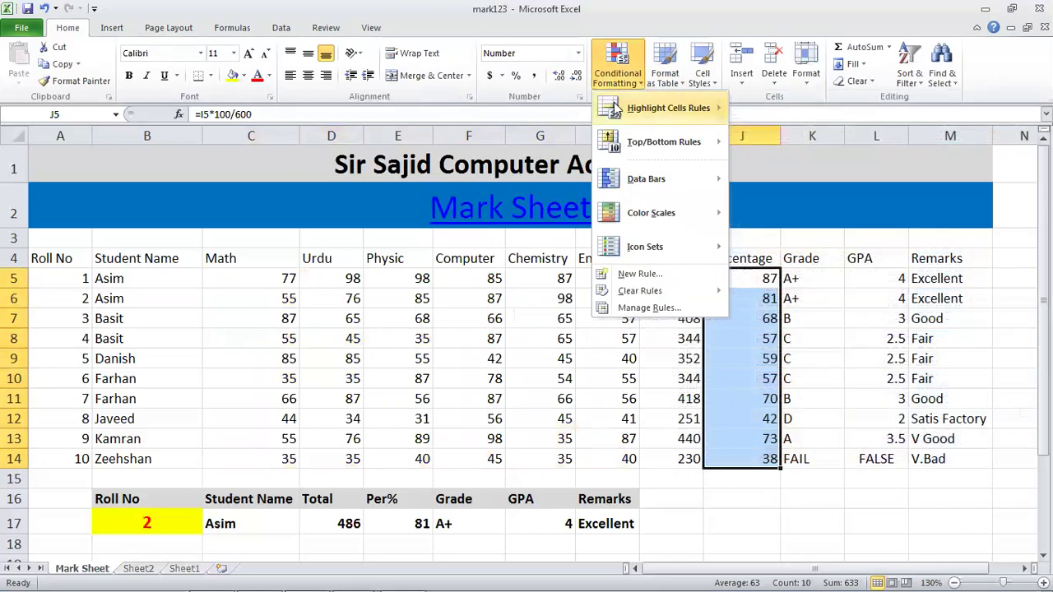
{"action": "mouse_move", "coordinate": [691, 108]}
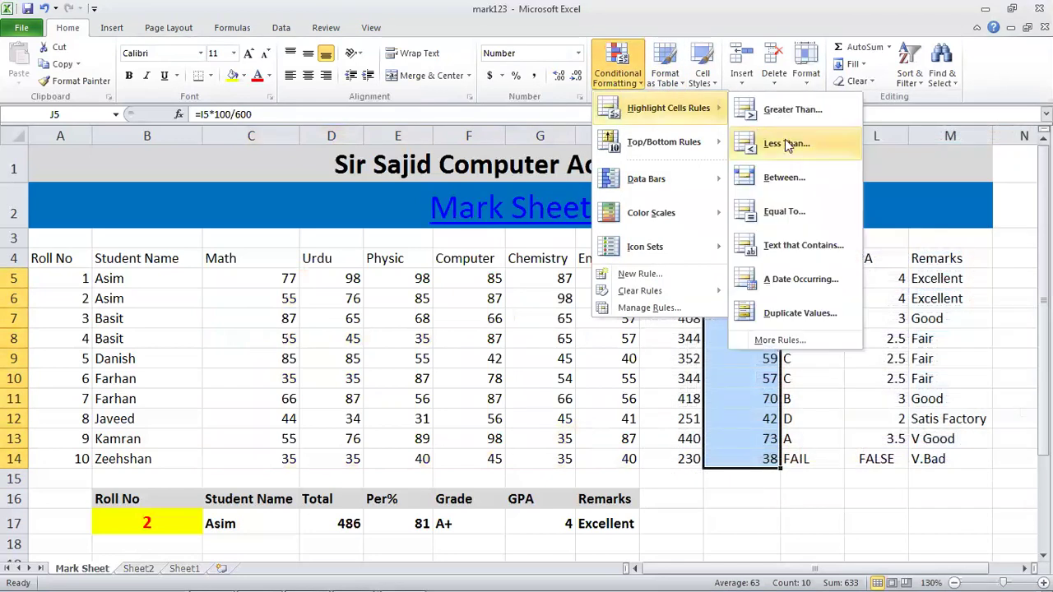
{"action": "left_click", "coordinate": [820, 221]}
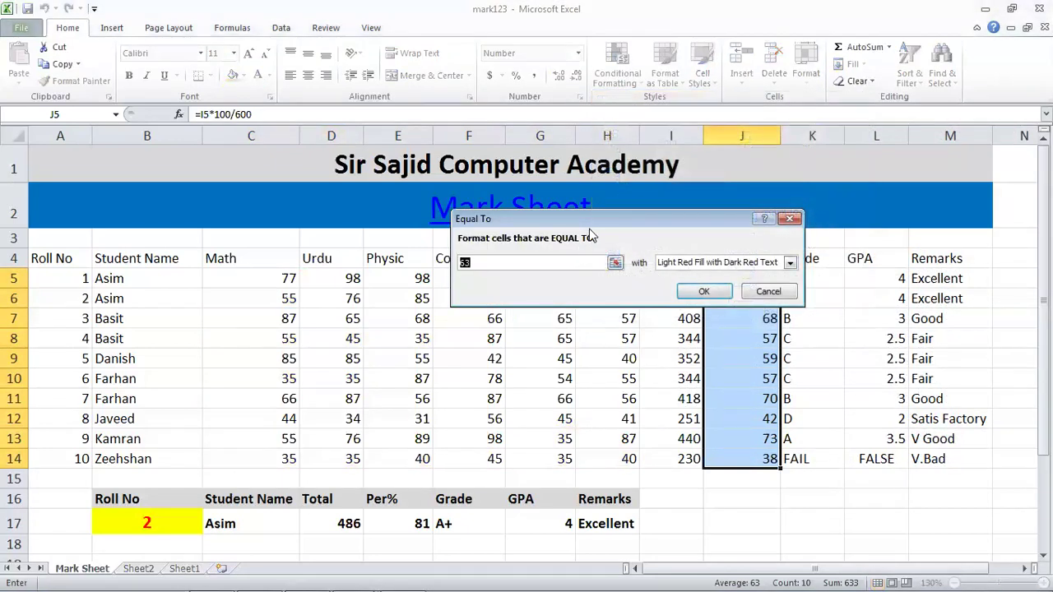
{"action": "left_click_drag", "start_coordinate": [599, 220], "coordinate": [461, 231]}
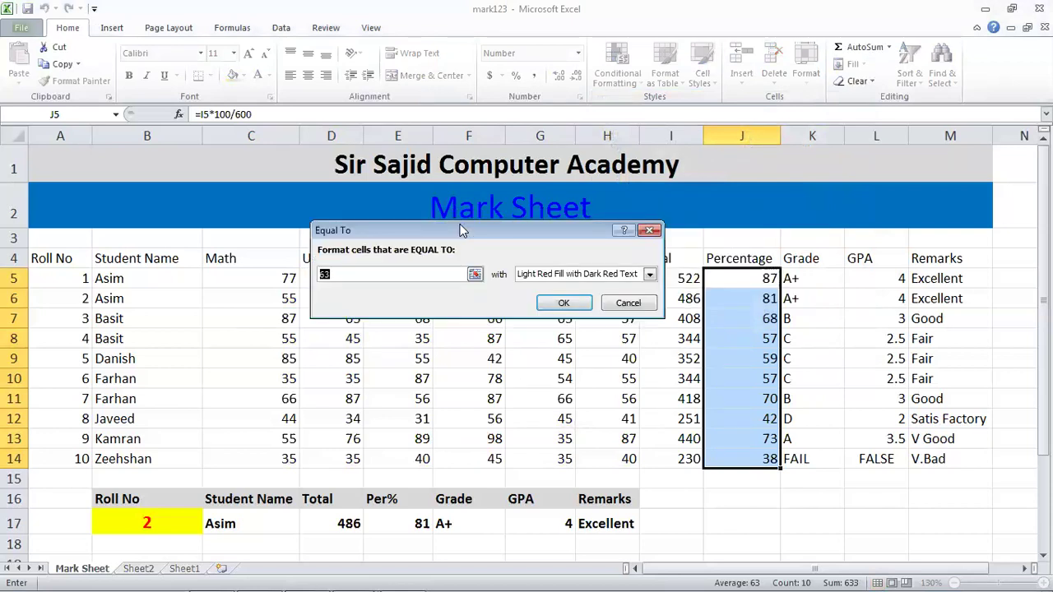
{"action": "type", "text": "70"}
{"action": "left_click", "coordinate": [625, 304]}
{"action": "left_click", "coordinate": [623, 326]}
- Highlight the Computer marks in F5:F14 that are equal to 87 with Light Red Fill with Dark Red Text
{"action": "left_click_drag", "start_coordinate": [602, 278], "coordinate": [598, 458]}
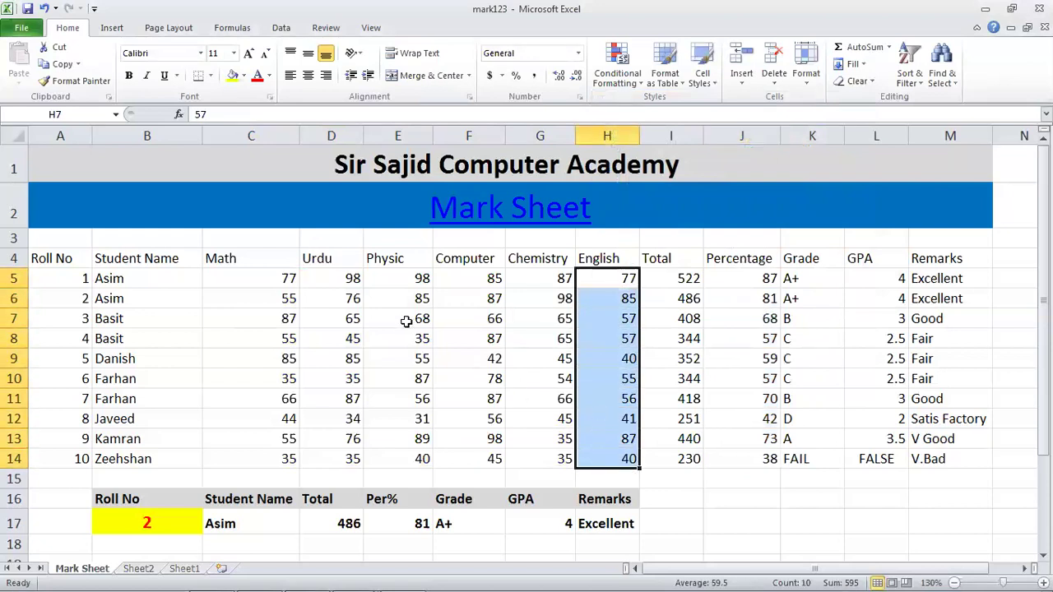
{"action": "left_click_drag", "start_coordinate": [466, 278], "coordinate": [463, 461]}
{"action": "left_click", "coordinate": [633, 89]}
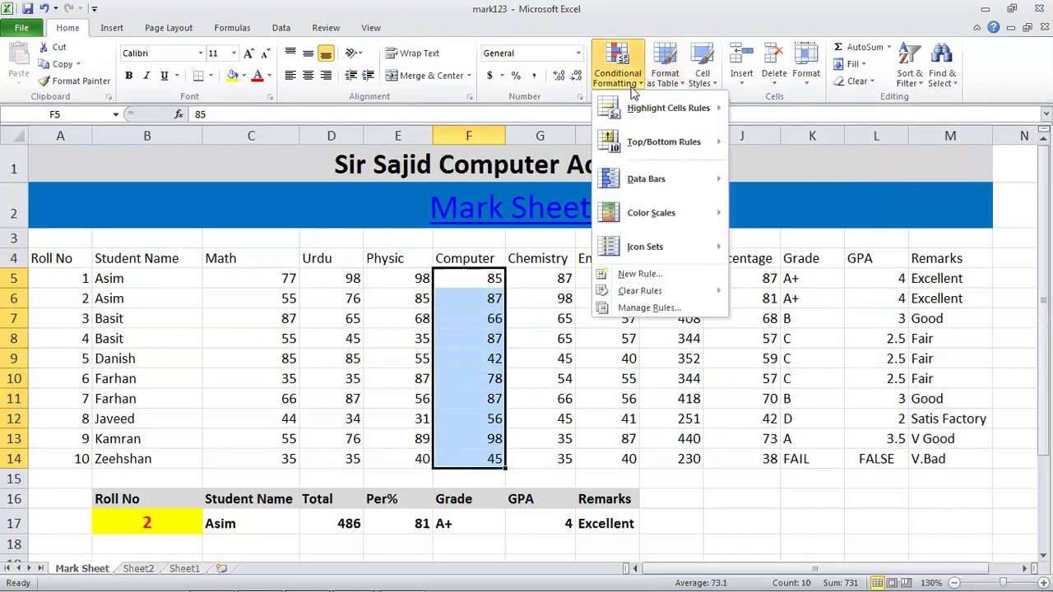
{"action": "mouse_move", "coordinate": [637, 122]}
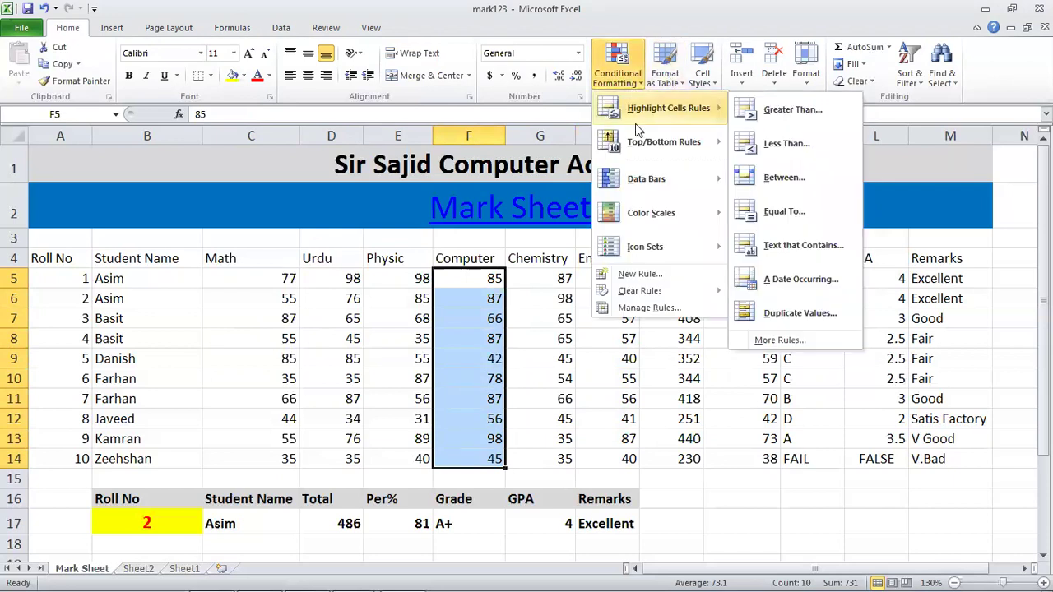
{"action": "left_click", "coordinate": [786, 215]}
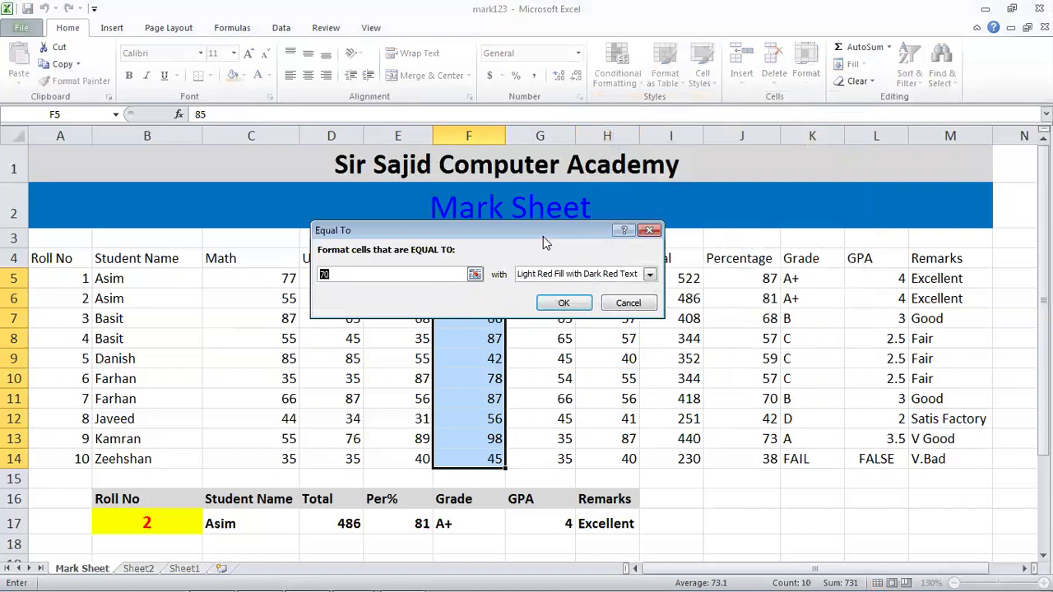
{"action": "left_click_drag", "start_coordinate": [555, 232], "coordinate": [813, 238]}
{"action": "type", "text": "87"}
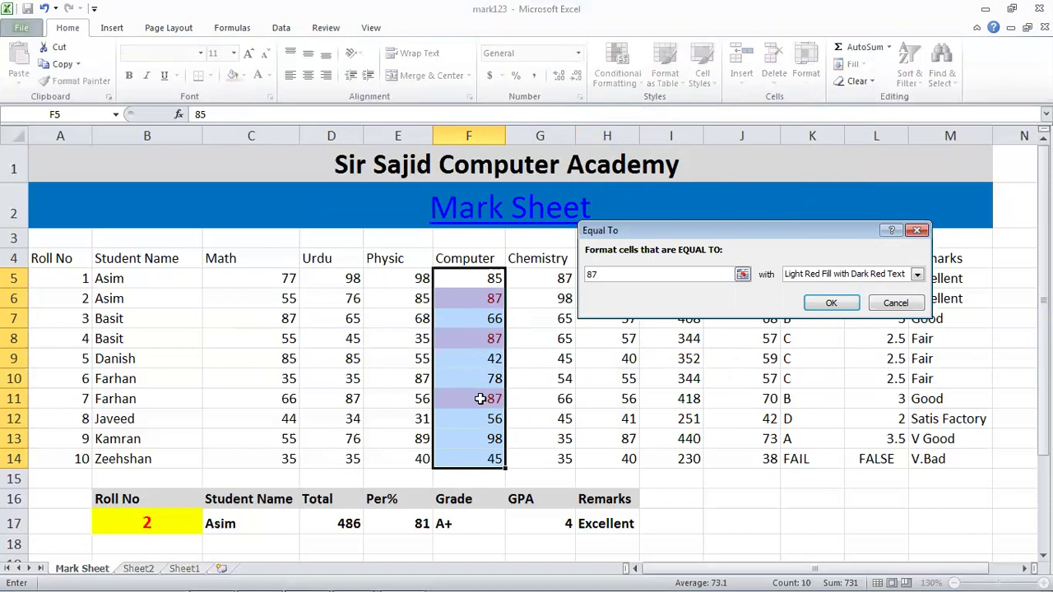
{"action": "left_click", "coordinate": [914, 274]}
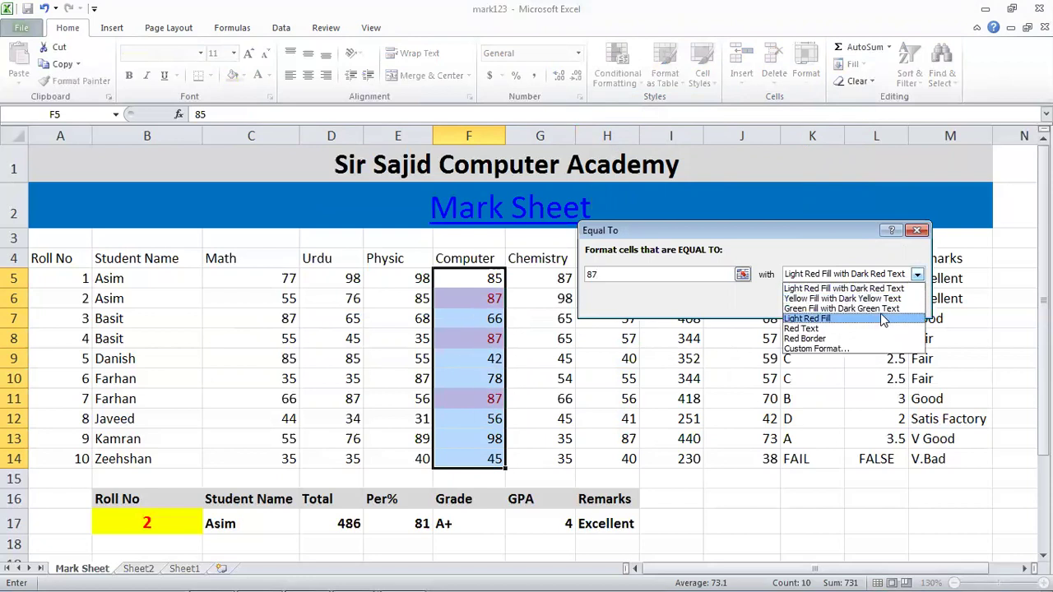
{"action": "left_click", "coordinate": [880, 317]}
{"action": "left_click", "coordinate": [880, 278]}
{"action": "left_click", "coordinate": [879, 286]}
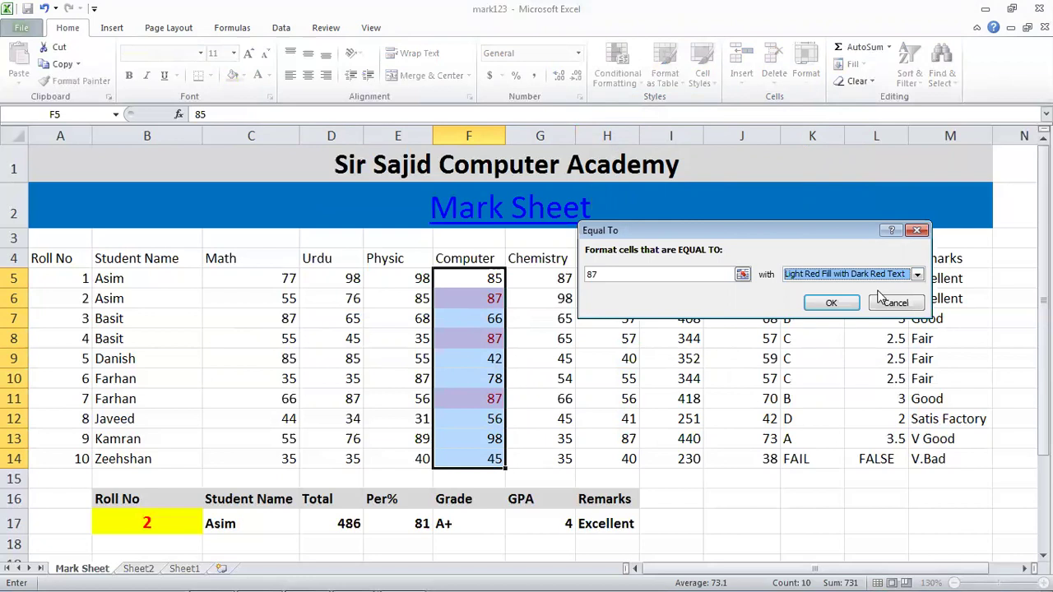
{"action": "left_click", "coordinate": [831, 303]}
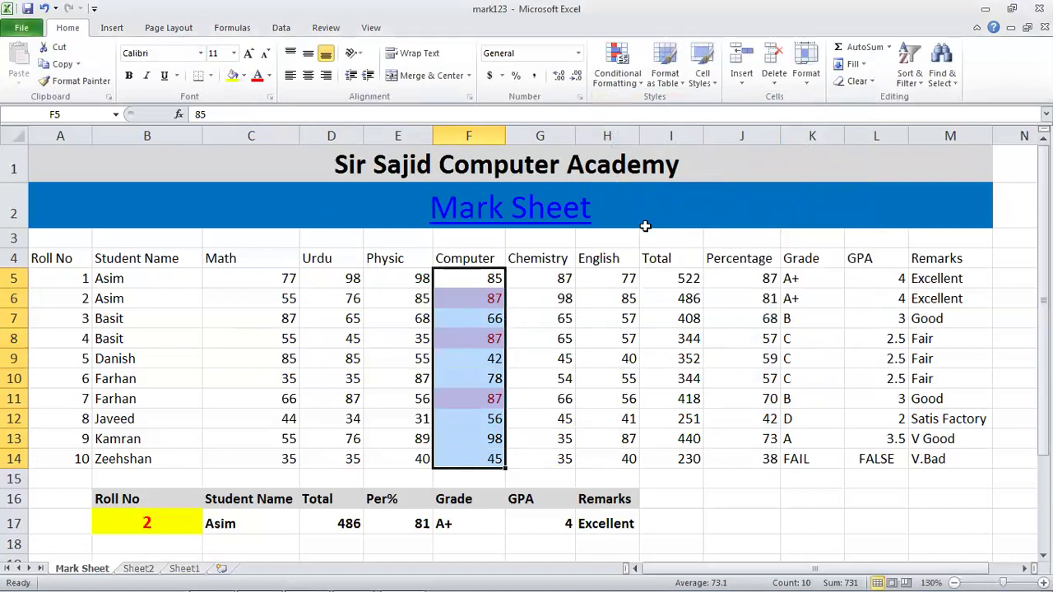
- Preview Equal To highlighting on the Computer marks for 42 and 98, and discard the rule
{"action": "left_click", "coordinate": [622, 82]}
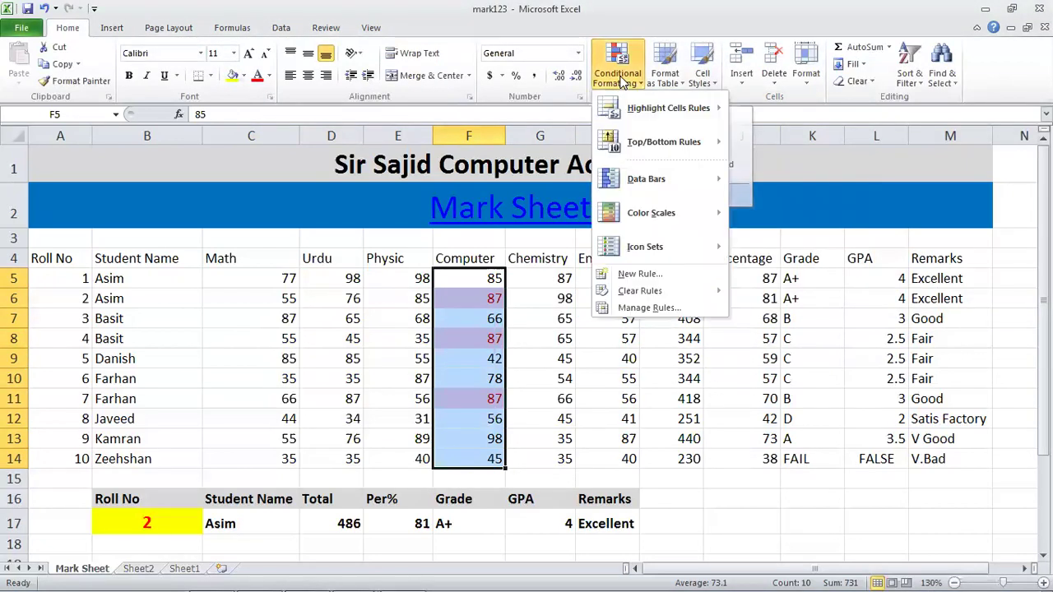
{"action": "mouse_move", "coordinate": [670, 107]}
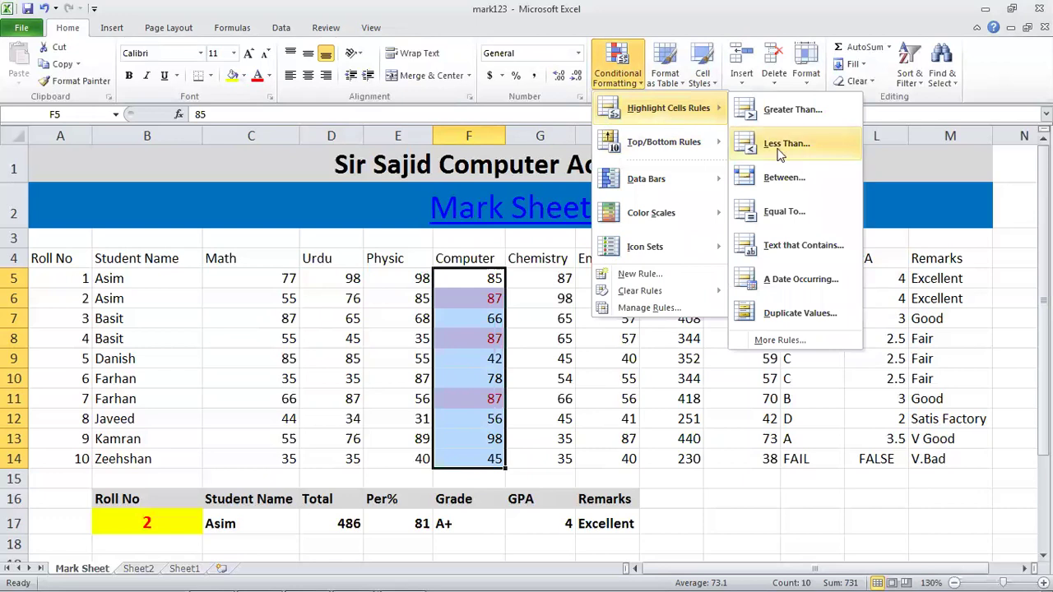
{"action": "left_click", "coordinate": [806, 213]}
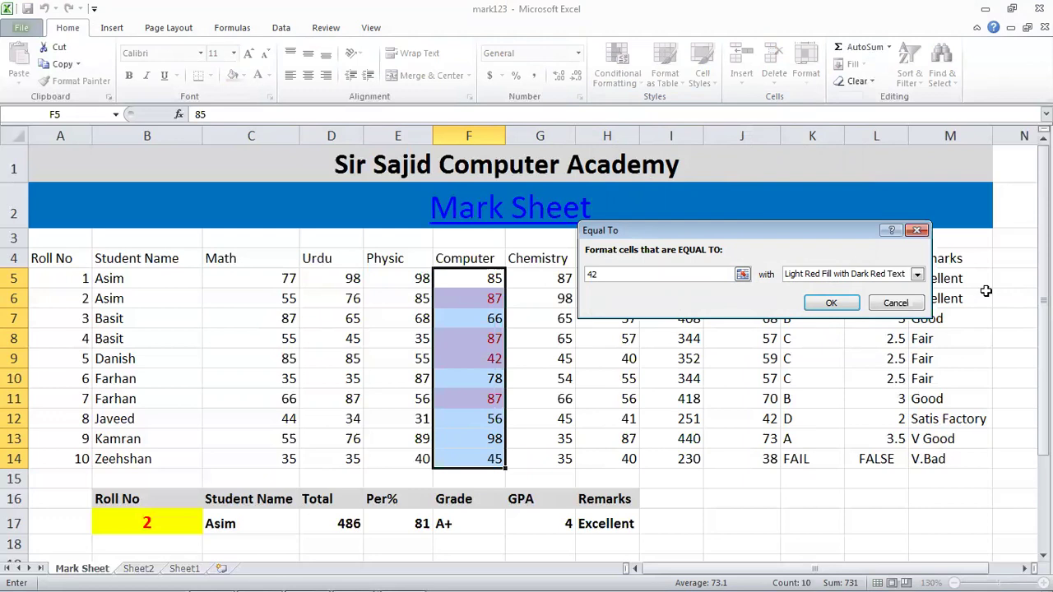
{"action": "key", "text": "BackSpace"}
{"action": "key", "text": "BackSpace"}
{"action": "type", "text": "9"}
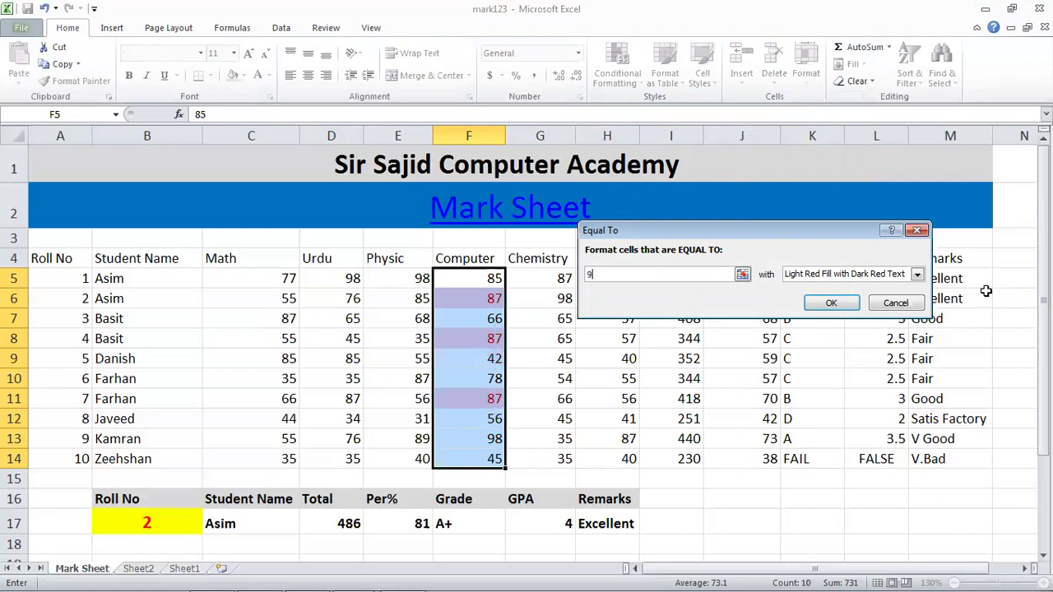
{"action": "type", "text": "8"}
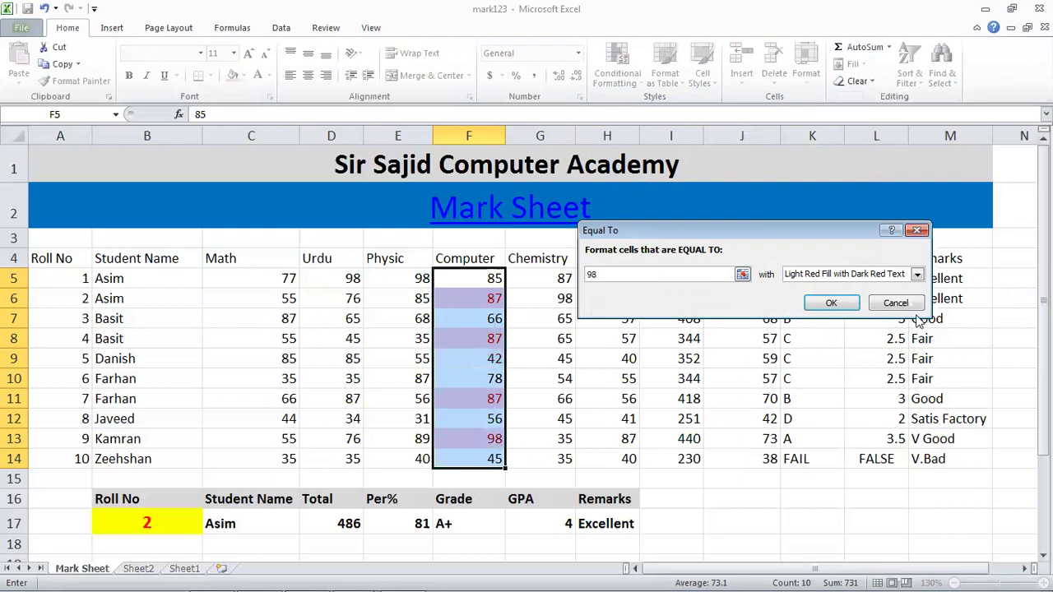
{"action": "left_click", "coordinate": [895, 303]}
- Clear the conditional formatting rules from the Computer marks in F5:F14
{"action": "left_click", "coordinate": [617, 65]}
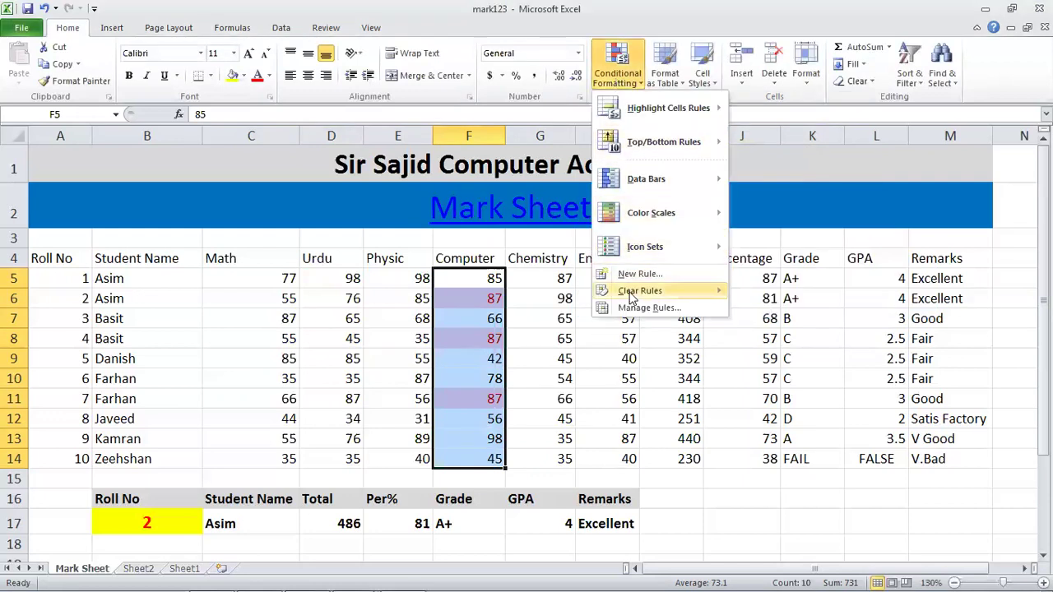
{"action": "mouse_move", "coordinate": [633, 295]}
{"action": "left_click", "coordinate": [762, 291]}
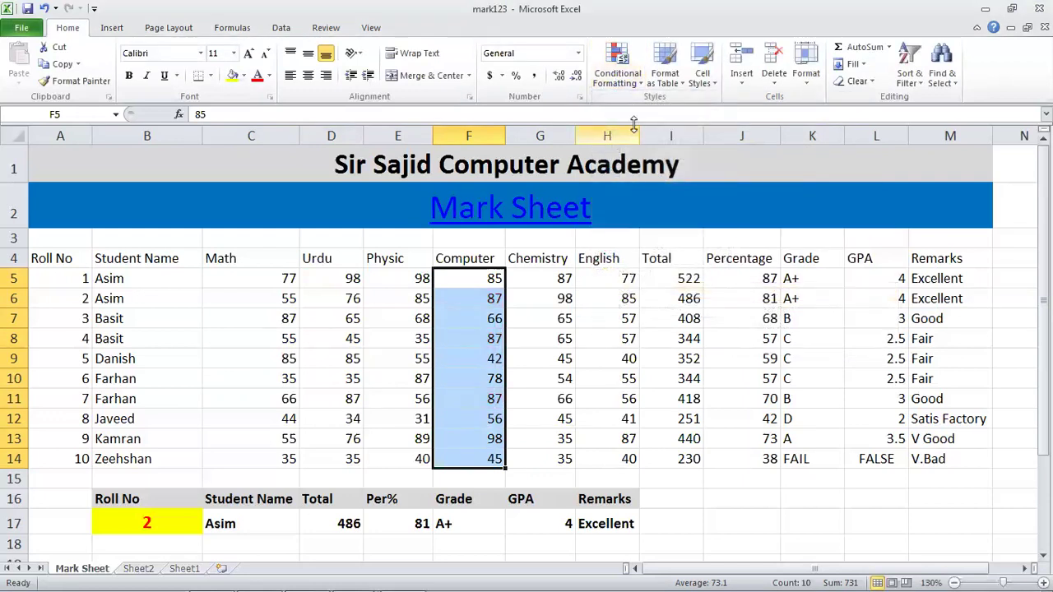
- Preview Equal To highlighting on the Computer marks with the value 45, and discard the rule
{"action": "left_click", "coordinate": [617, 66]}
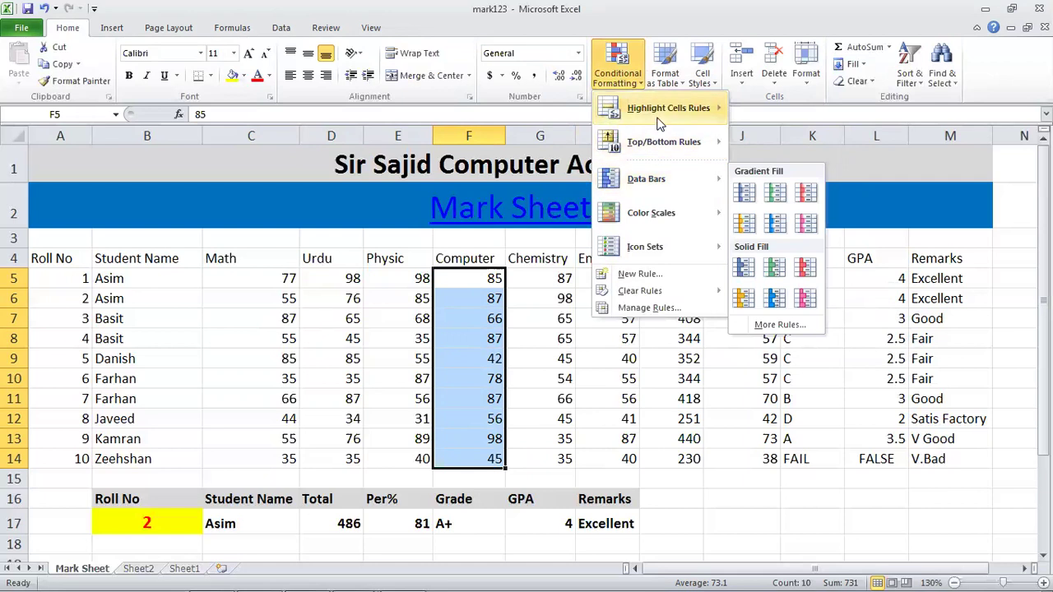
{"action": "mouse_move", "coordinate": [658, 111]}
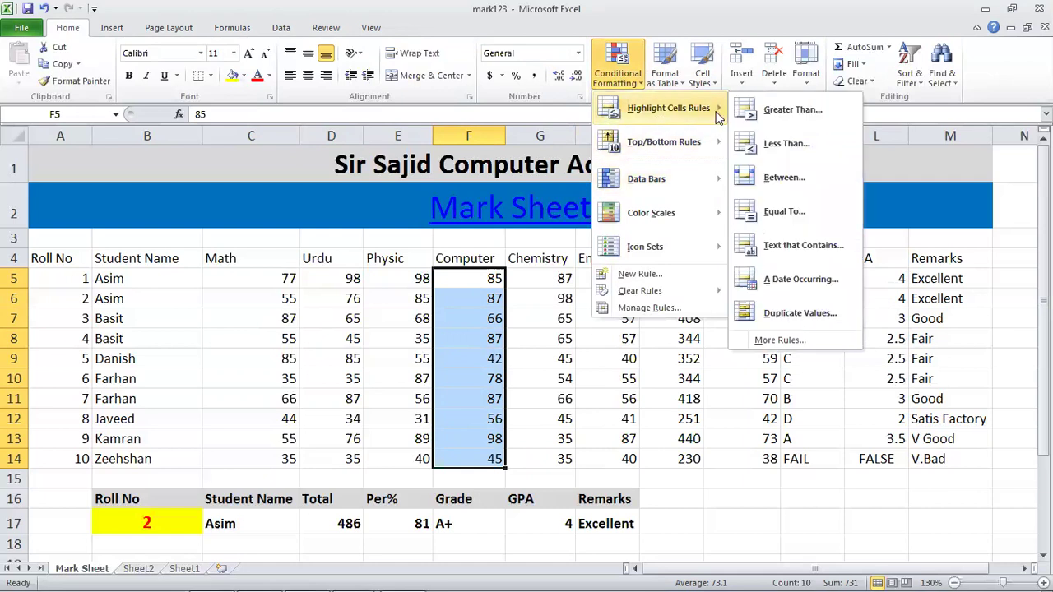
{"action": "left_click", "coordinate": [784, 211]}
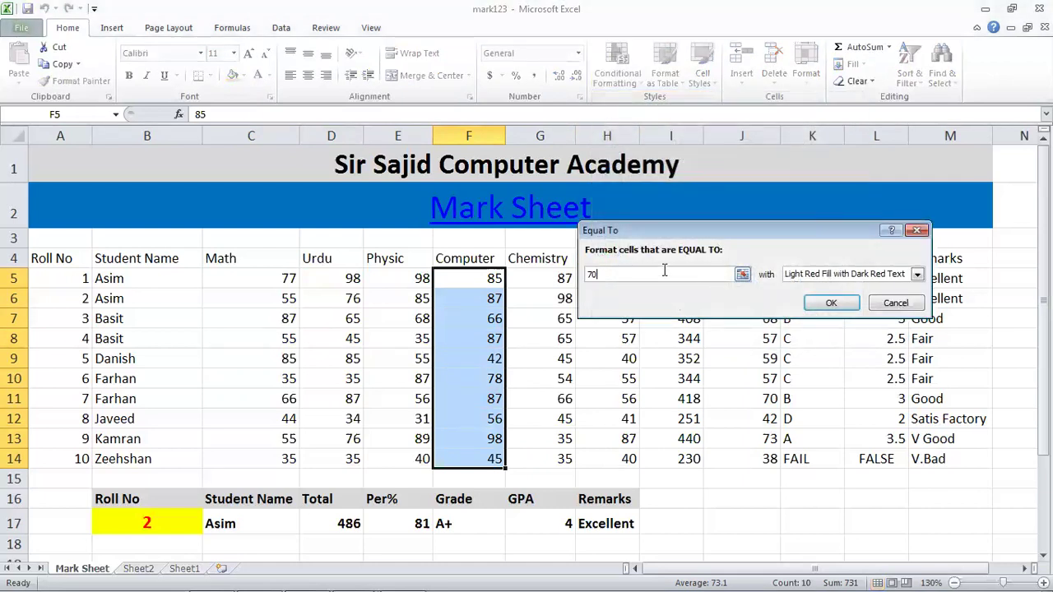
{"action": "type", "text": "785"}
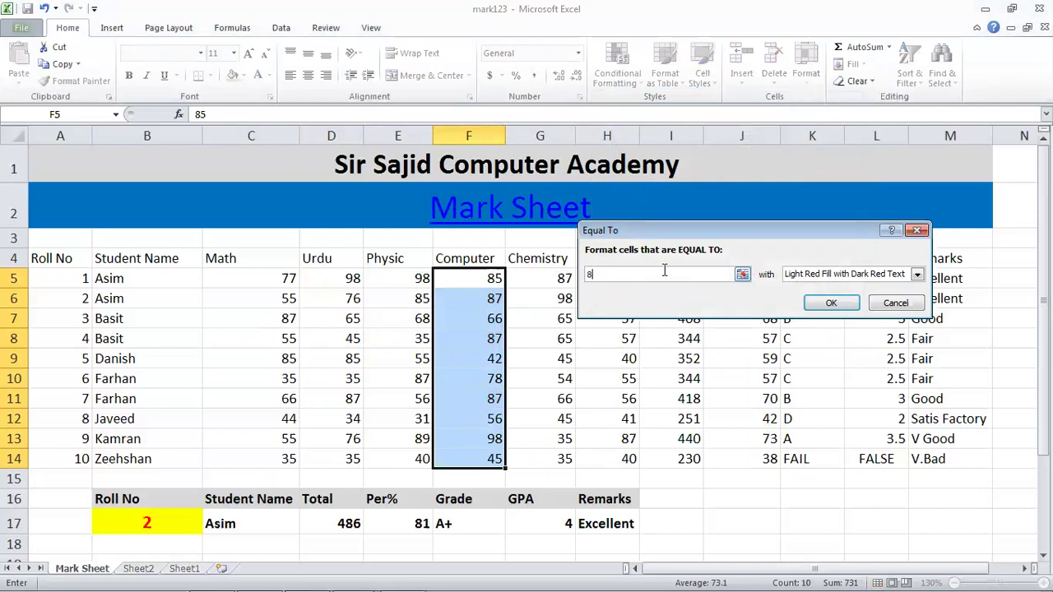
{"action": "key", "text": "BackSpace"}
{"action": "key", "text": "BackSpace"}
{"action": "type", "text": "45"}
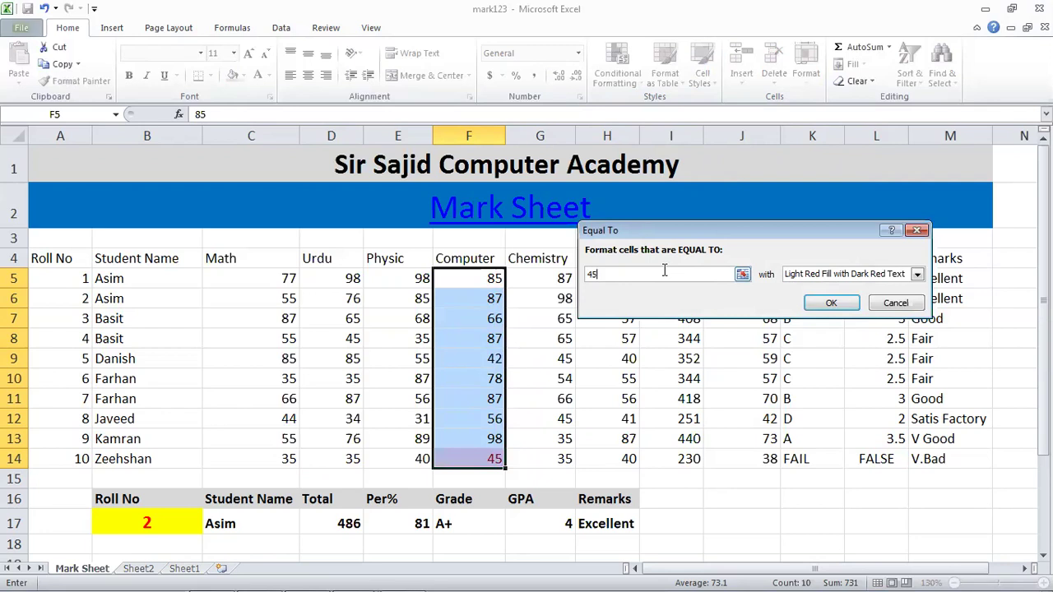
{"action": "left_click", "coordinate": [895, 304]}
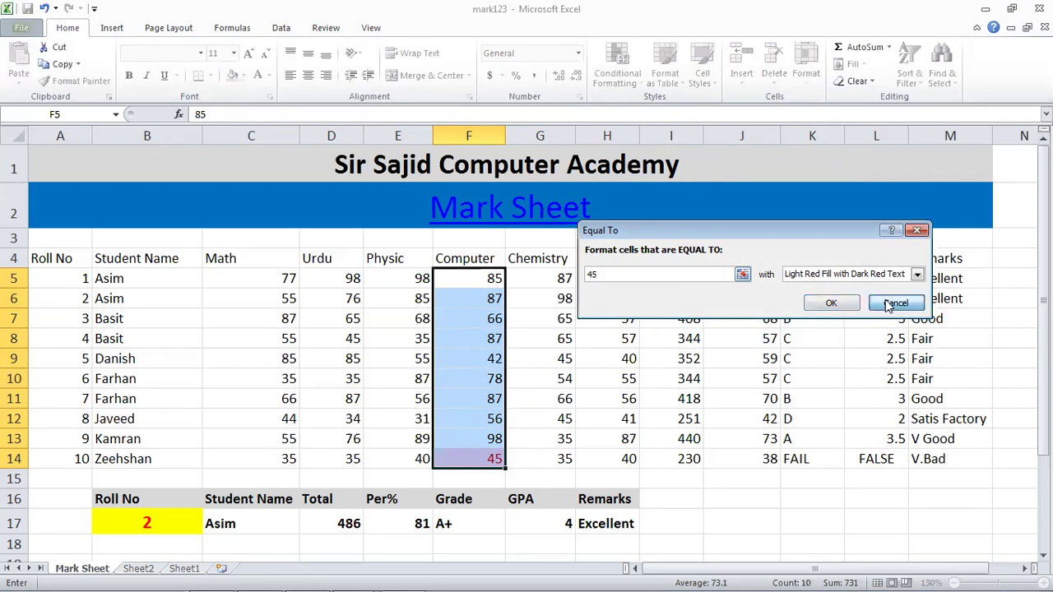
{"action": "left_click", "coordinate": [617, 67]}
{"action": "mouse_move", "coordinate": [647, 122]}
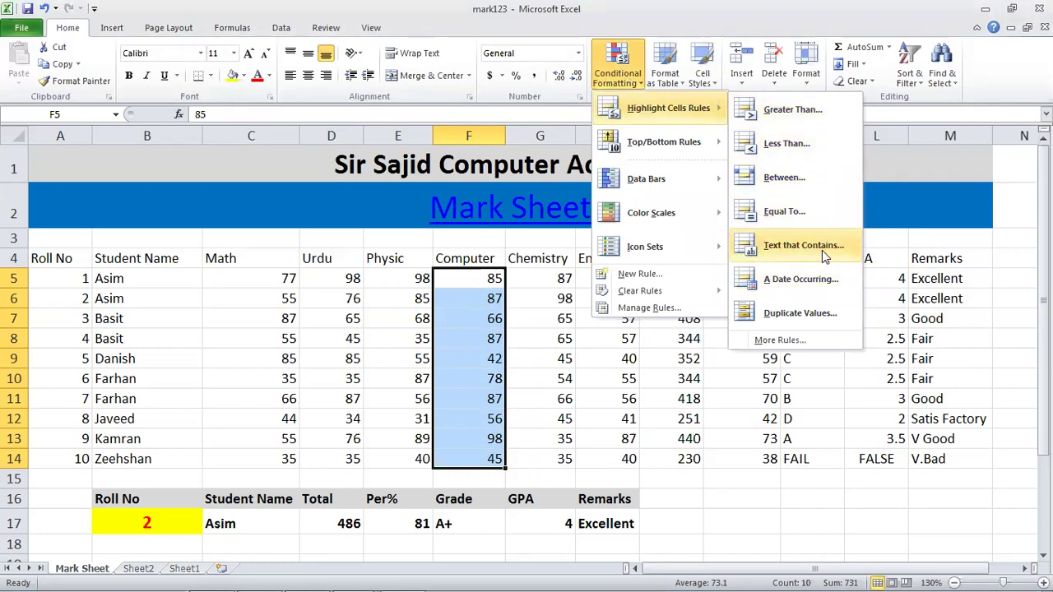
{"action": "left_click", "coordinate": [263, 360]}
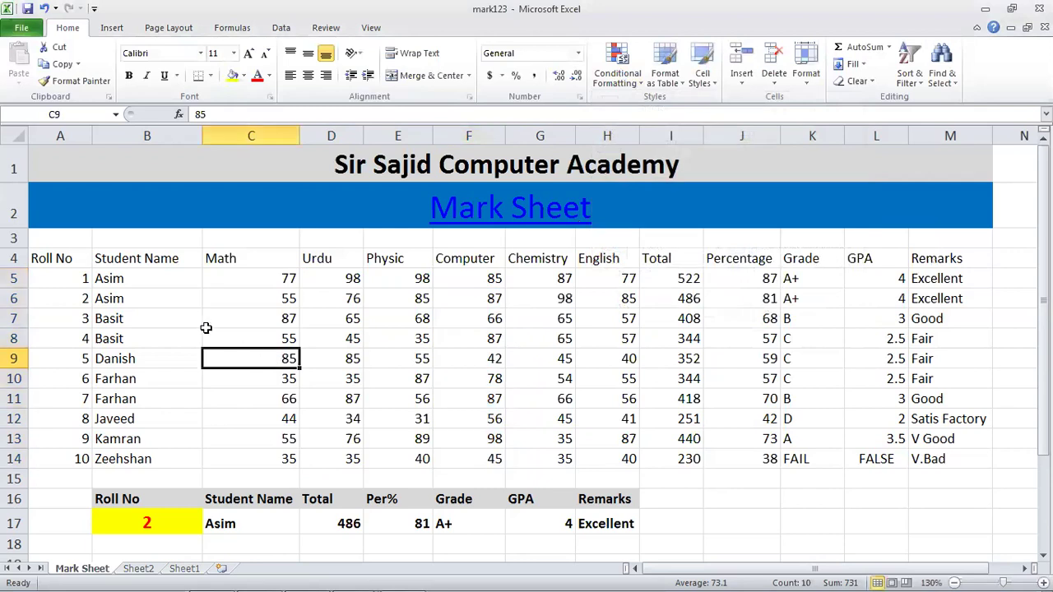
{"action": "left_click_drag", "start_coordinate": [148, 279], "coordinate": [152, 457]}
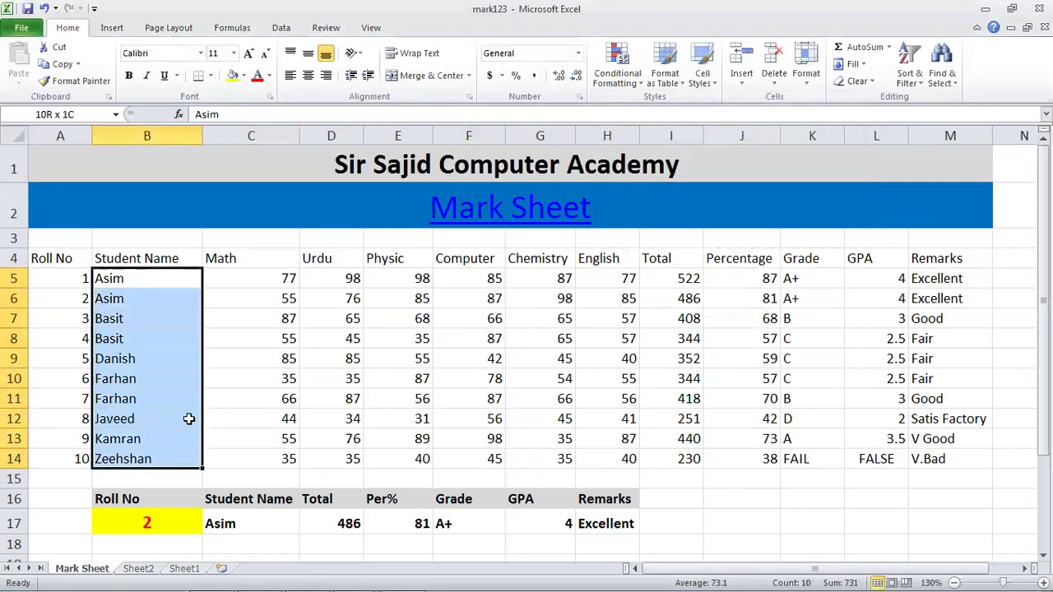
{"action": "left_click", "coordinate": [617, 66]}
{"action": "mouse_move", "coordinate": [670, 122]}
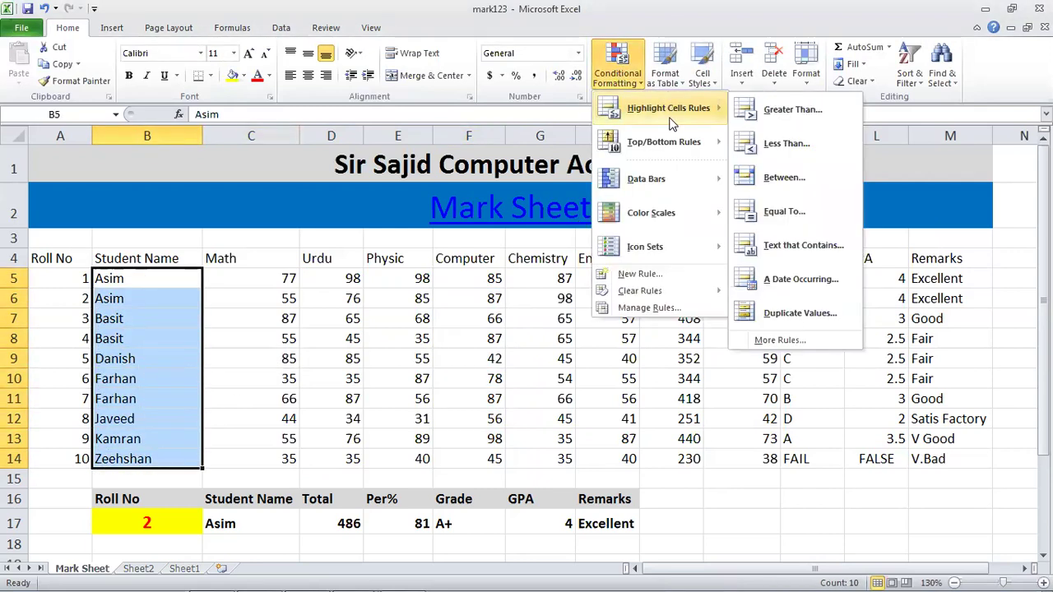
{"action": "left_click", "coordinate": [819, 258]}
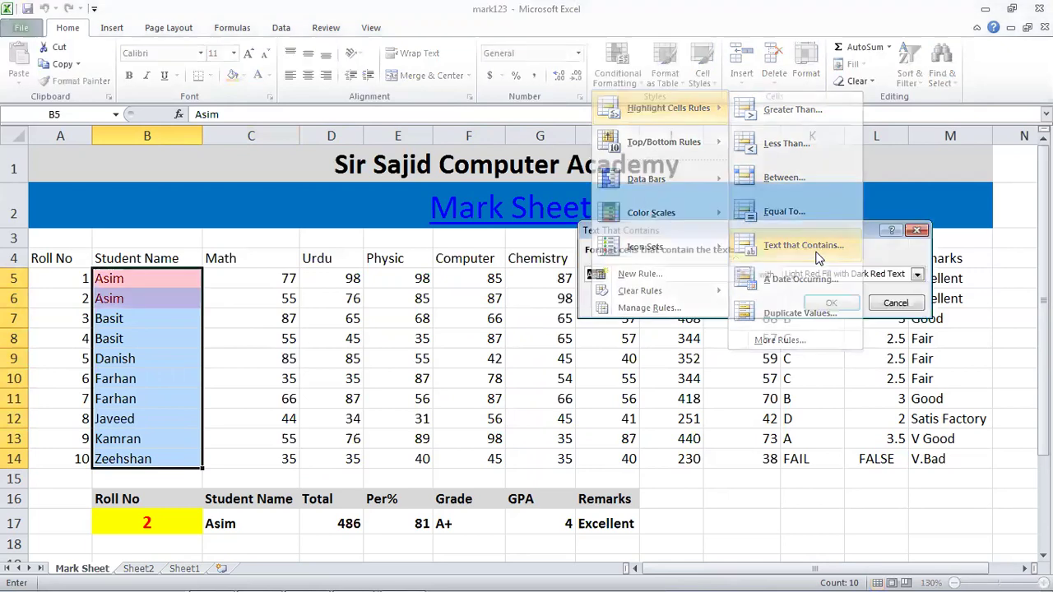
{"action": "left_click", "coordinate": [281, 318]}
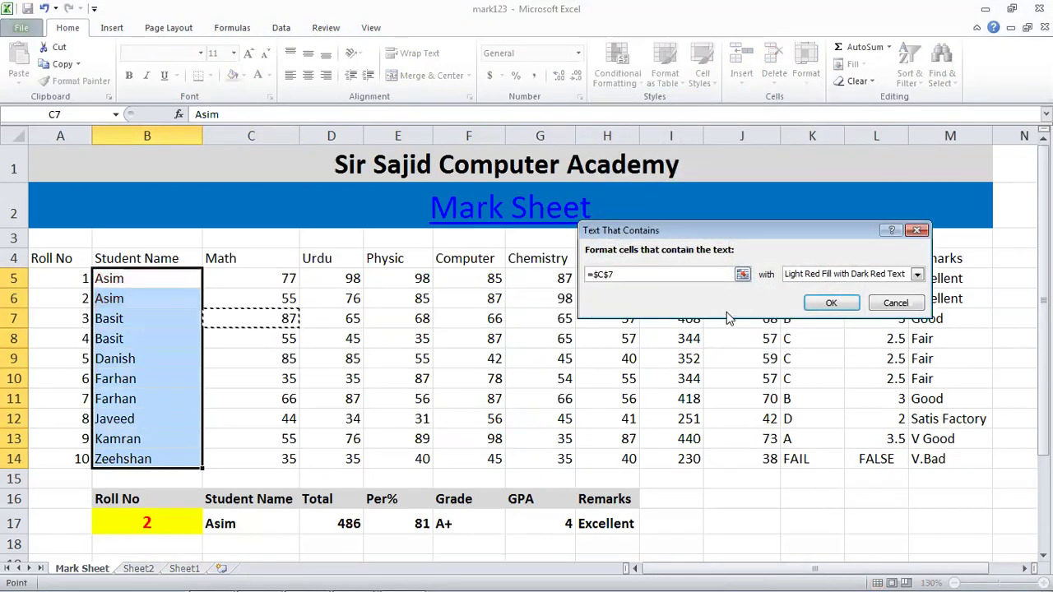
{"action": "left_click", "coordinate": [890, 304]}
{"action": "left_click", "coordinate": [227, 314]}
{"action": "left_click", "coordinate": [140, 323]}
- Preview Text That Contains highlighting on the student names in B5:B14 for three different names, and discard the rule
{"action": "left_click_drag", "start_coordinate": [144, 283], "coordinate": [150, 461]}
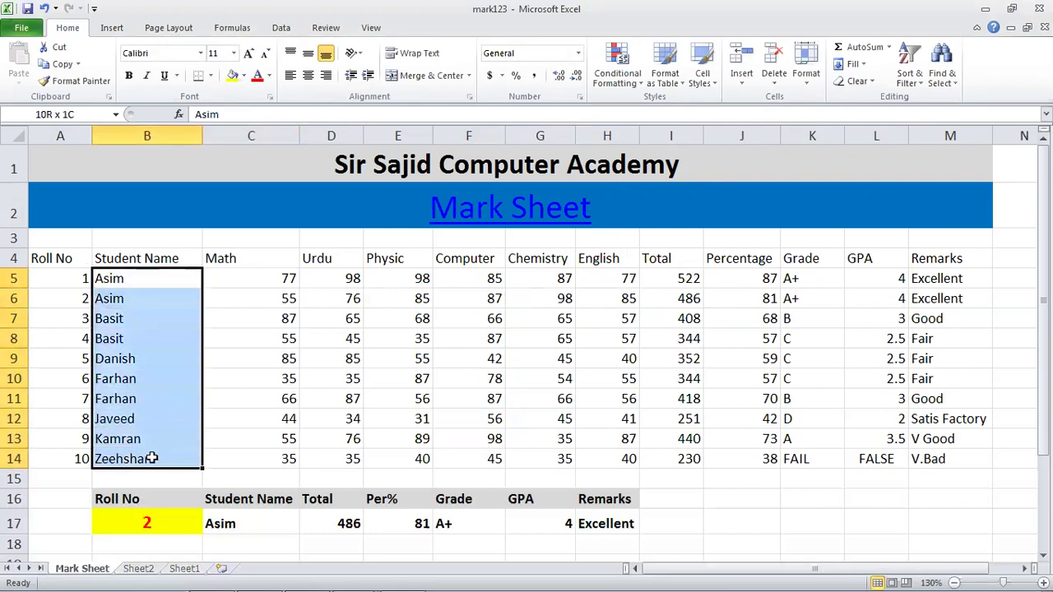
{"action": "left_click", "coordinate": [617, 72]}
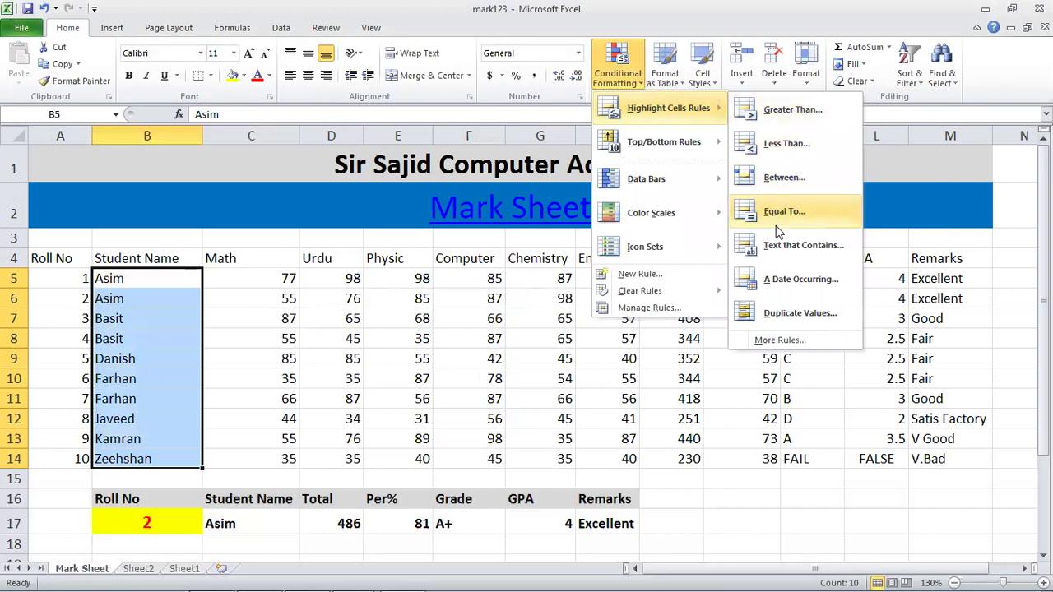
{"action": "left_click", "coordinate": [781, 258]}
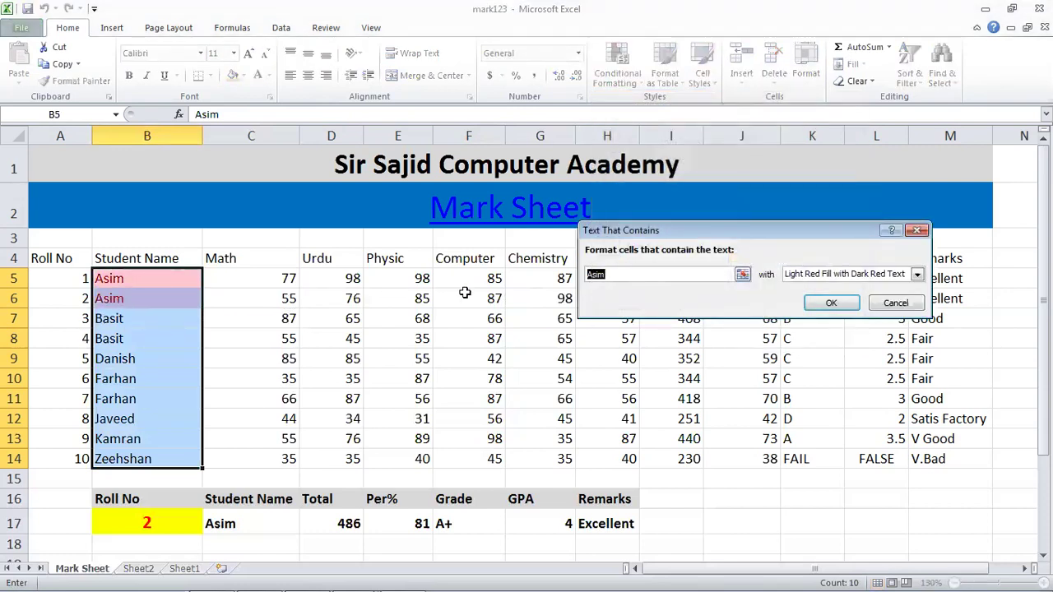
{"action": "left_click", "coordinate": [634, 276]}
{"action": "left_click_drag", "start_coordinate": [634, 275], "coordinate": [585, 276]}
{"action": "type", "text": "Basit"}
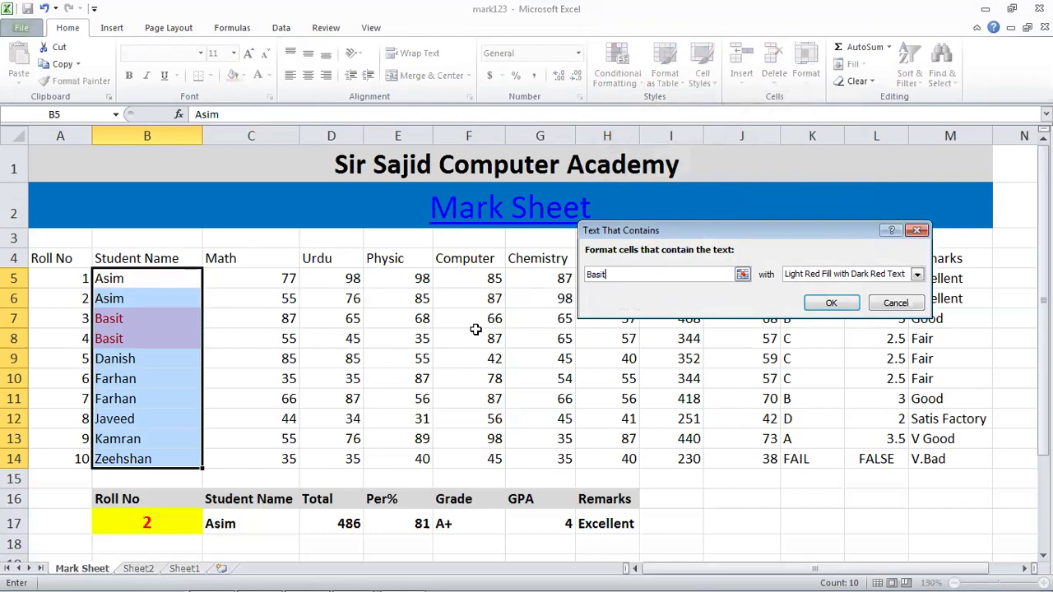
{"action": "type", "text": "Fa"}
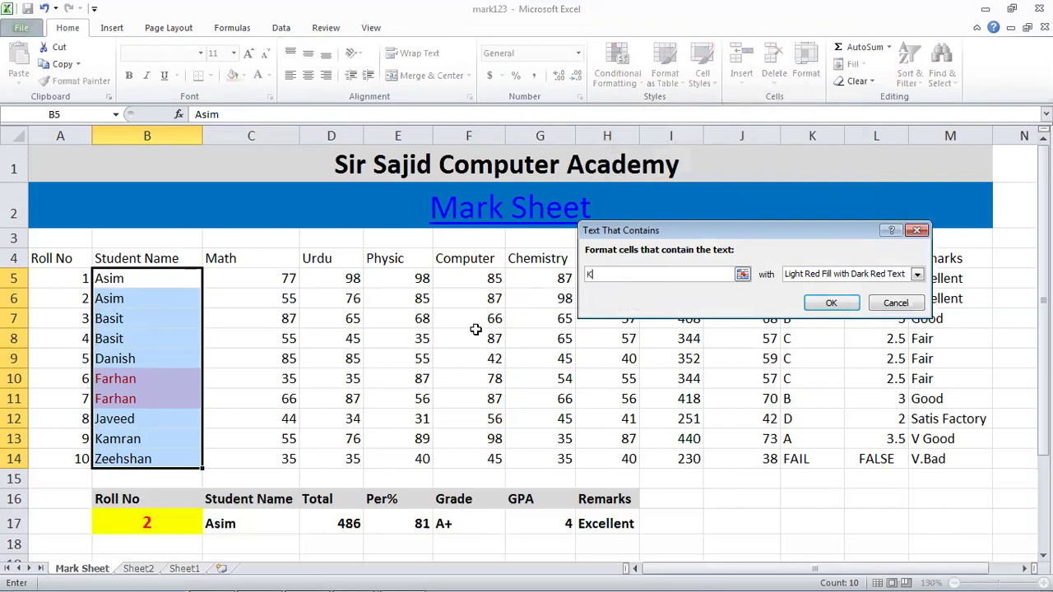
{"action": "type", "text": "ran"}
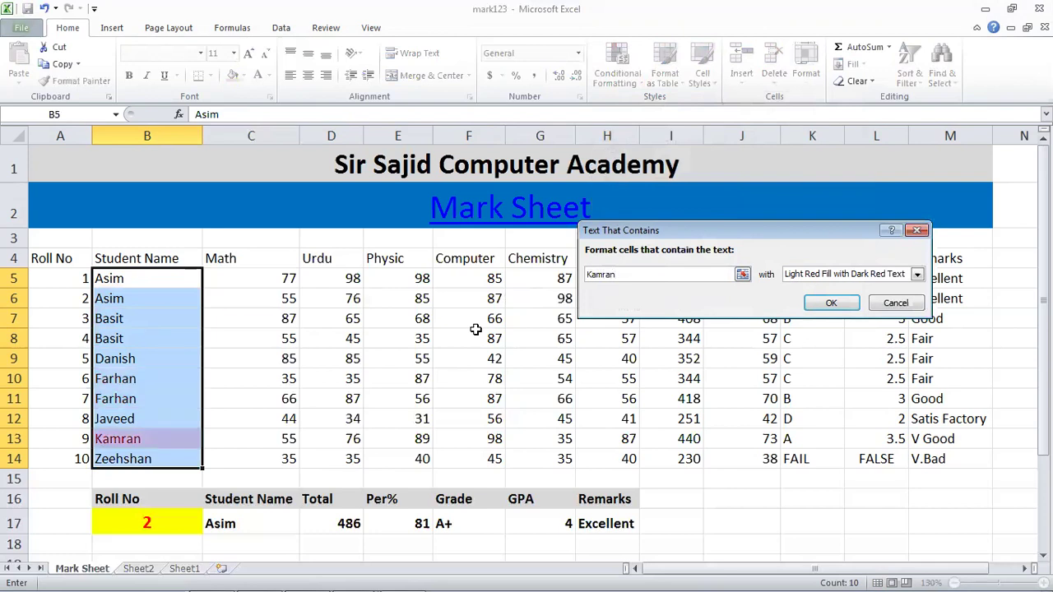
{"action": "key", "text": "Escape"}
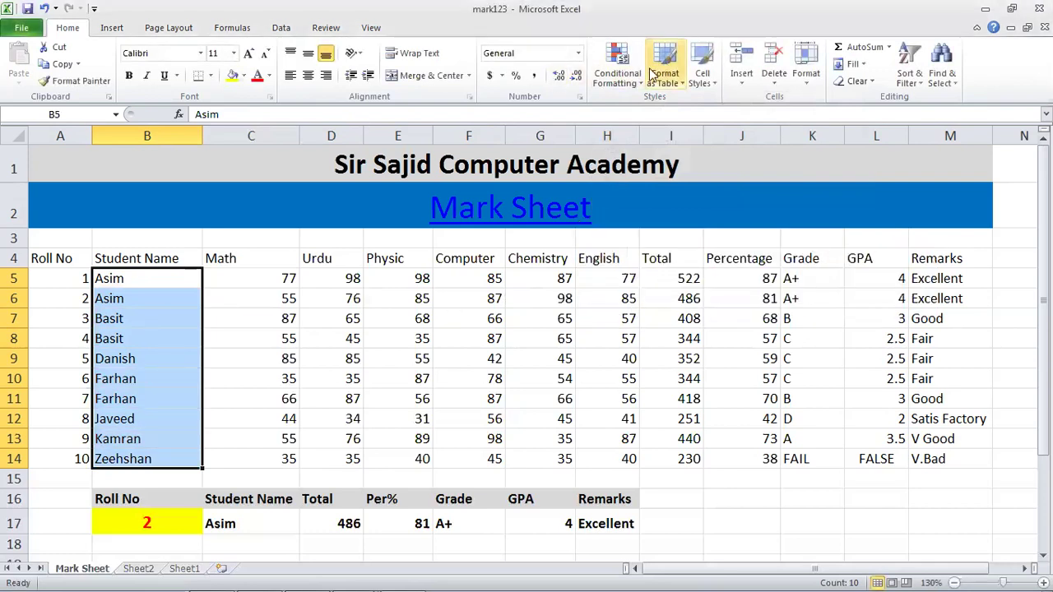
- Preview the A Date Occurring highlighting rule with Yesterday on the student names, and discard it
{"action": "left_click", "coordinate": [638, 83]}
{"action": "mouse_move", "coordinate": [708, 108]}
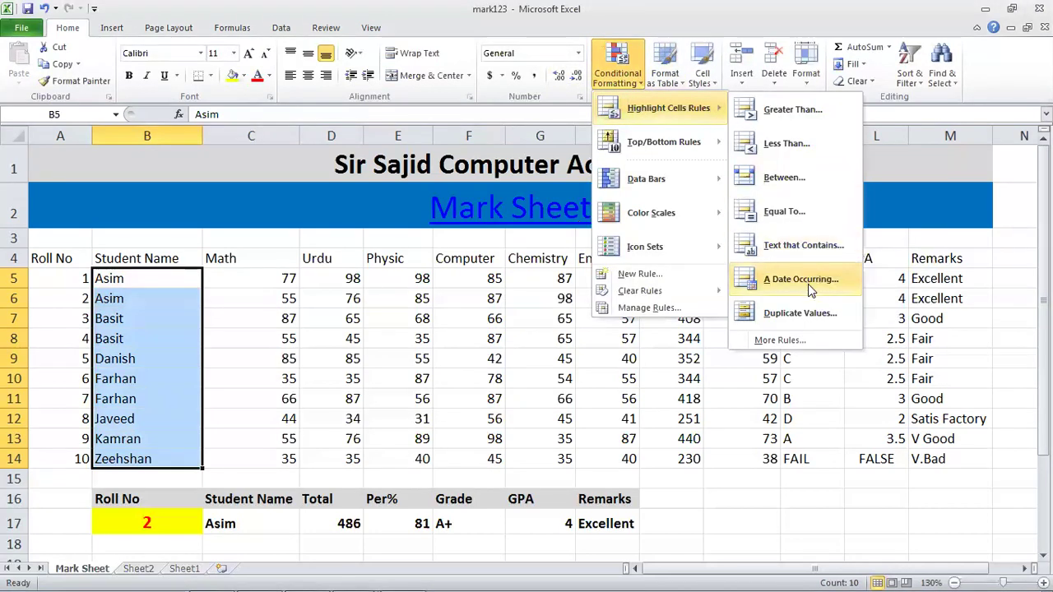
{"action": "left_click", "coordinate": [807, 280]}
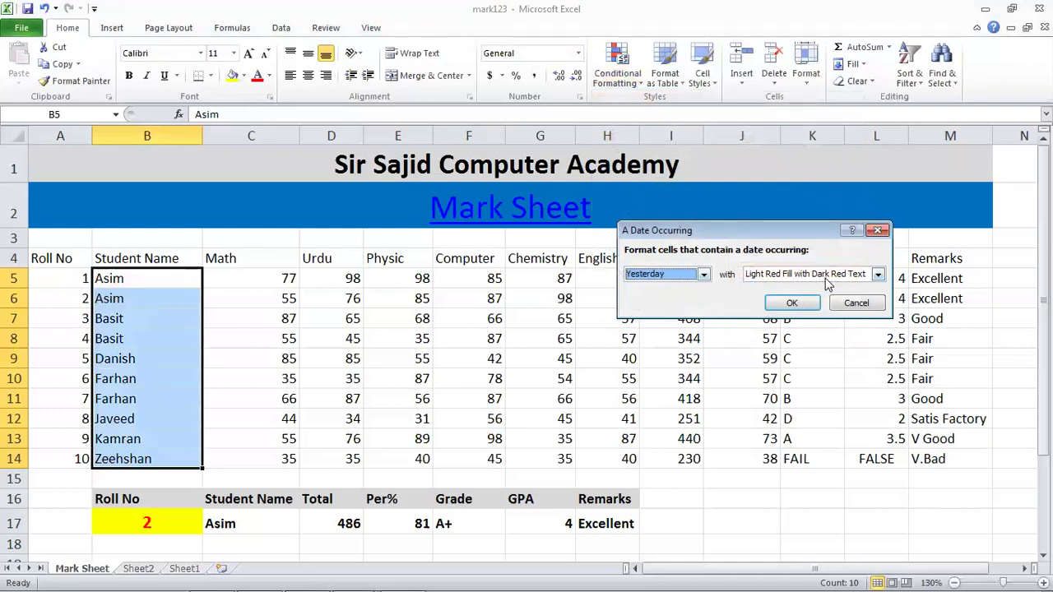
{"action": "left_click", "coordinate": [859, 303]}
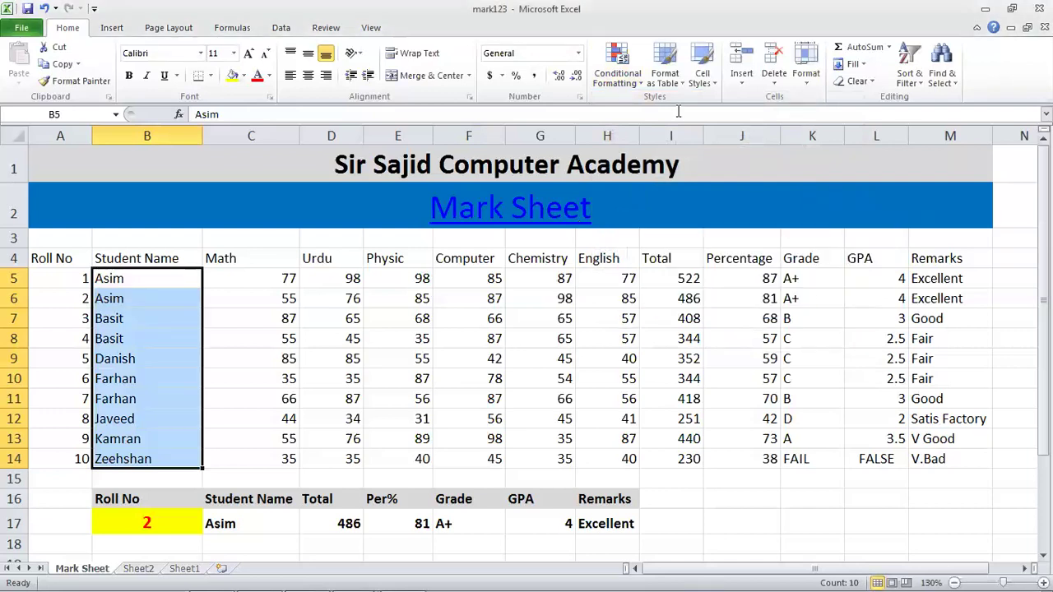
- Insert three blank rows at row 15, between the mark table and the roll number lookup block
{"action": "left_click", "coordinate": [488, 395]}
{"action": "scroll", "coordinate": [488, 395], "scroll_direction": "down", "scroll_amount": 3}
{"action": "scroll", "coordinate": [447, 404], "scroll_direction": "up", "scroll_amount": 1}
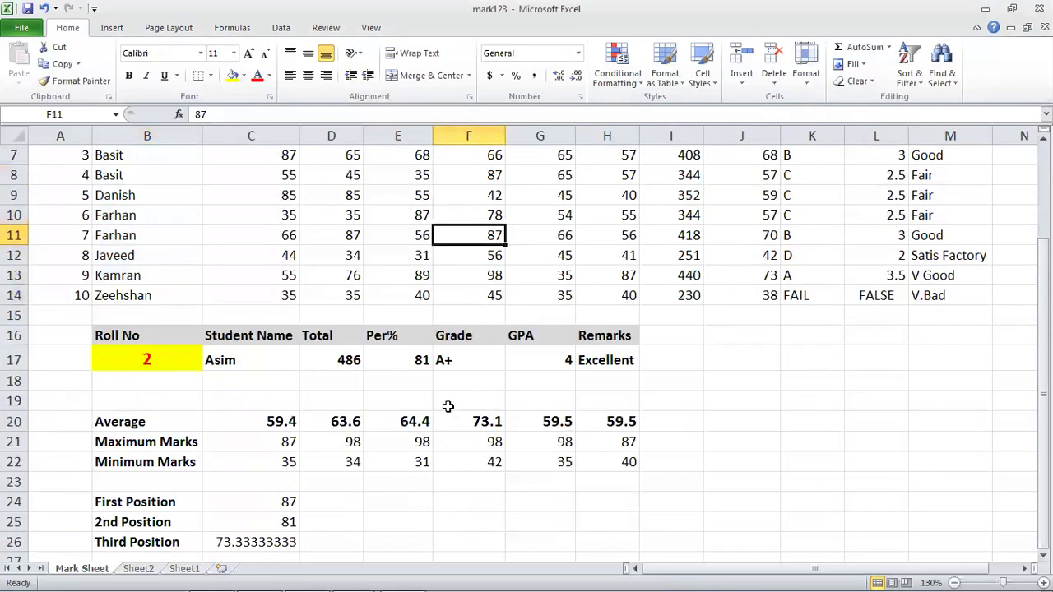
{"action": "left_click", "coordinate": [14, 335]}
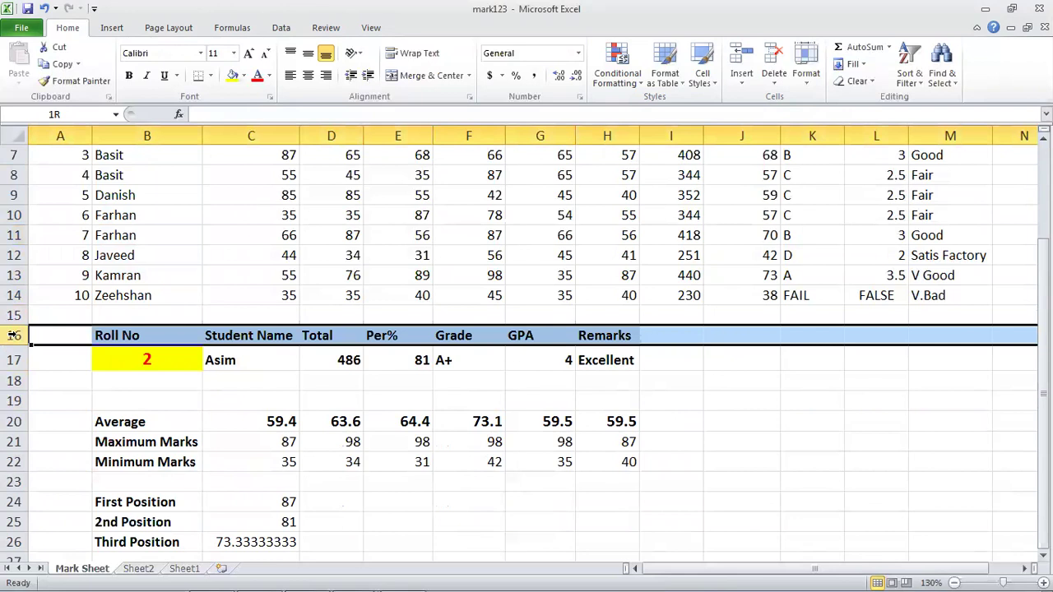
{"action": "right_click", "coordinate": [14, 315]}
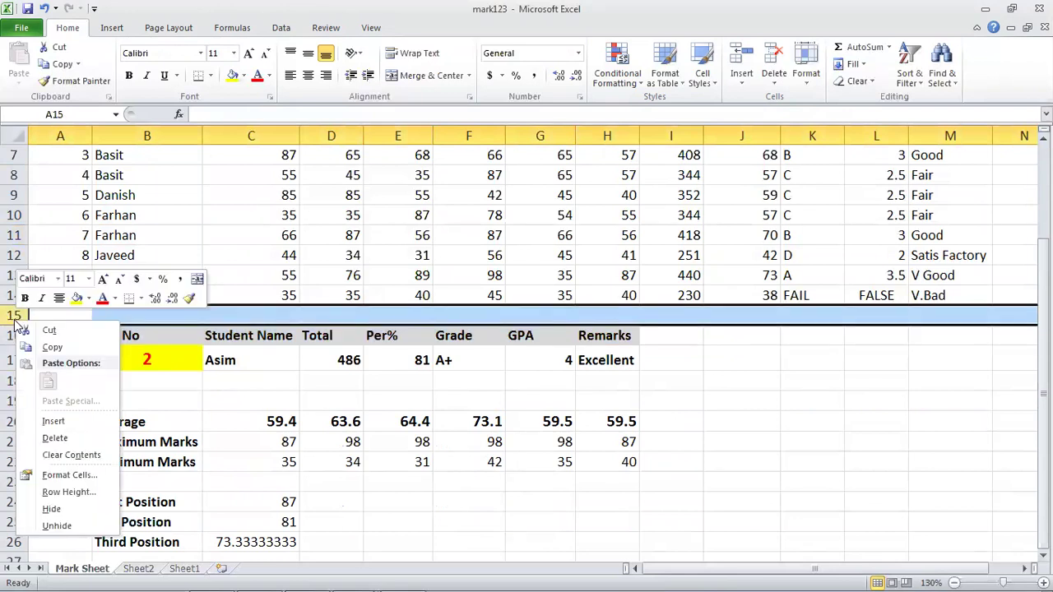
{"action": "left_click", "coordinate": [53, 421]}
{"action": "key", "text": "F4"}
{"action": "key", "text": "F4"}
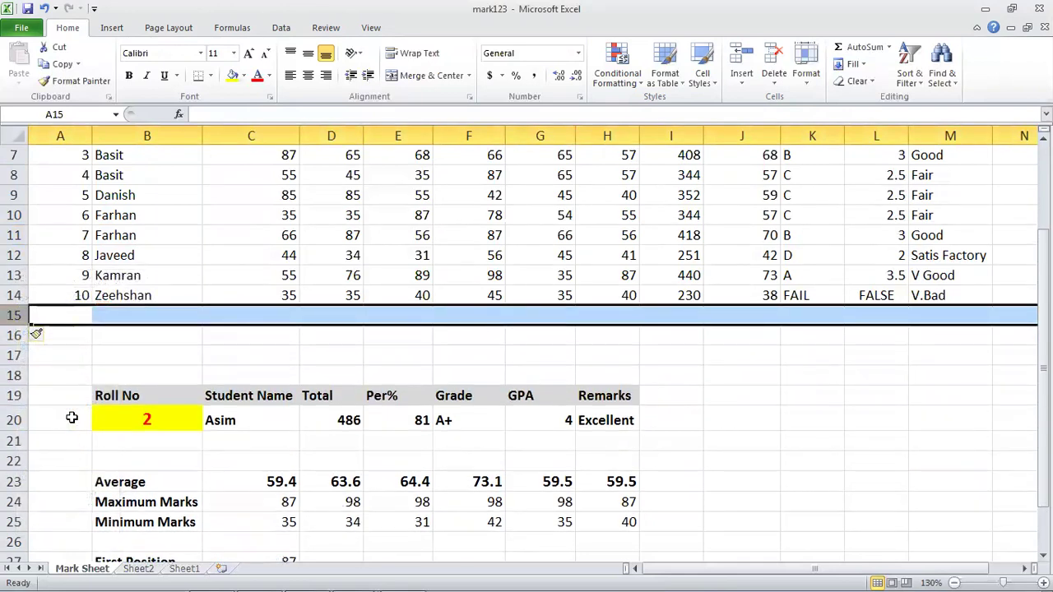
- Enter the formula =DATE(2020,06,07) in cell D16
{"action": "left_click", "coordinate": [279, 358]}
{"action": "left_click", "coordinate": [306, 332]}
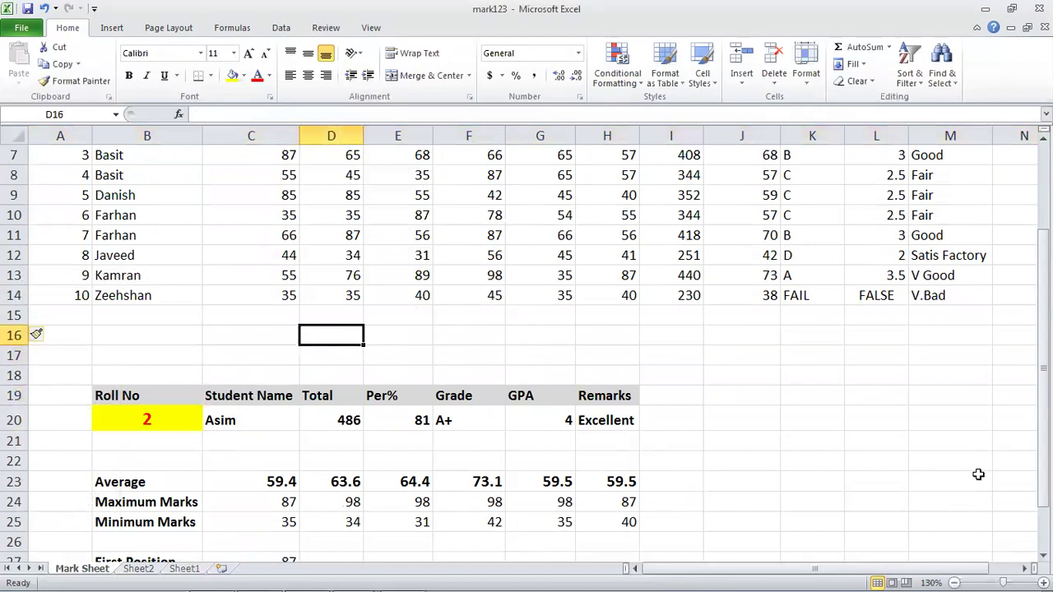
{"action": "key", "text": "Right"}
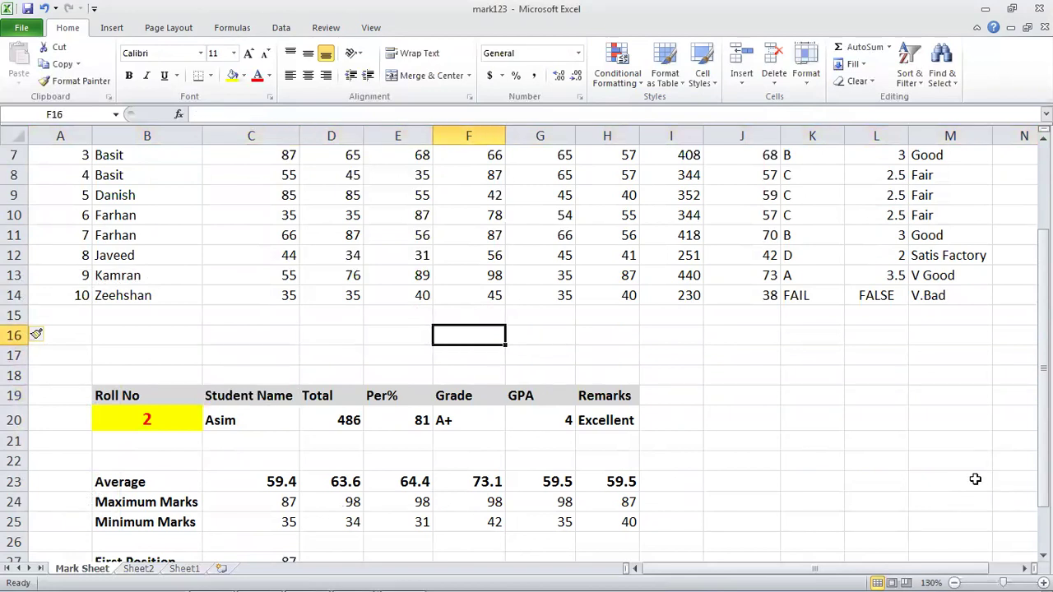
{"action": "key", "text": "Left"}
{"action": "key", "text": "Left"}
{"action": "key", "text": "Left"}
{"action": "key", "text": "Right"}
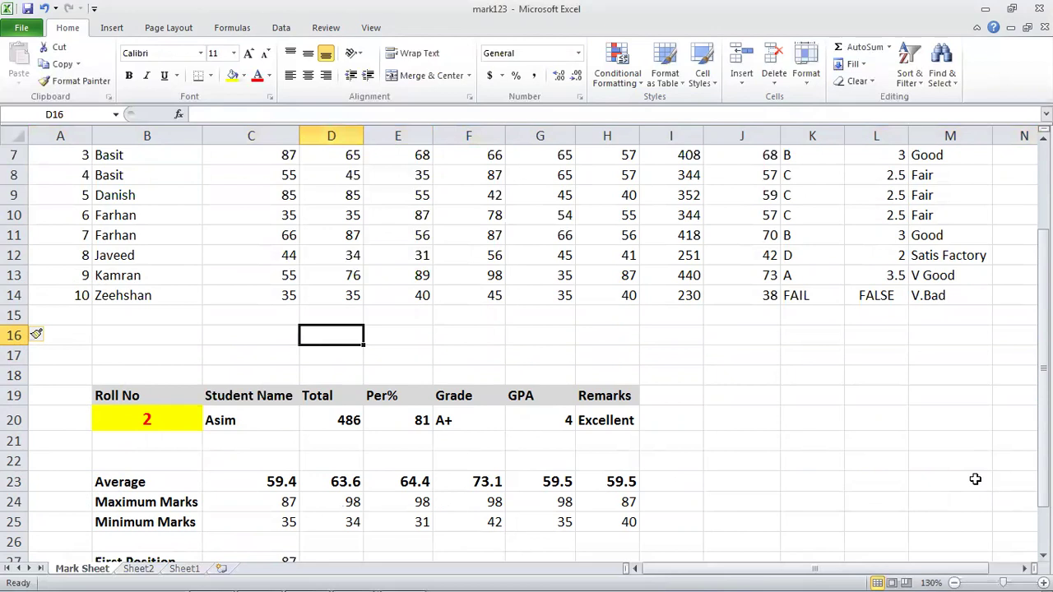
{"action": "key", "text": "Right"}
{"action": "key", "text": "Left"}
{"action": "type", "text": "=date"}
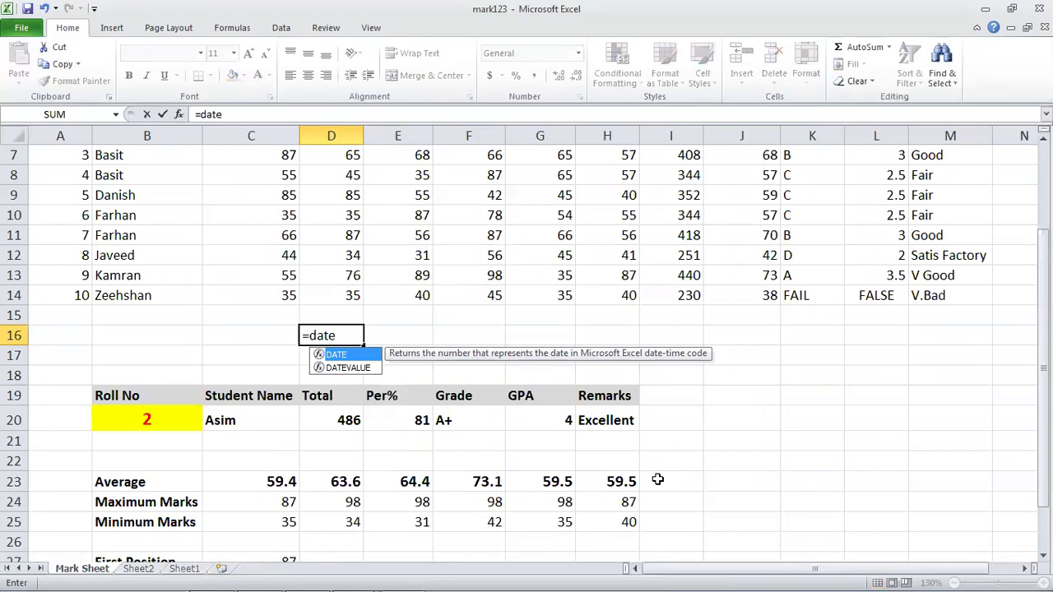
{"action": "type", "text": "("}
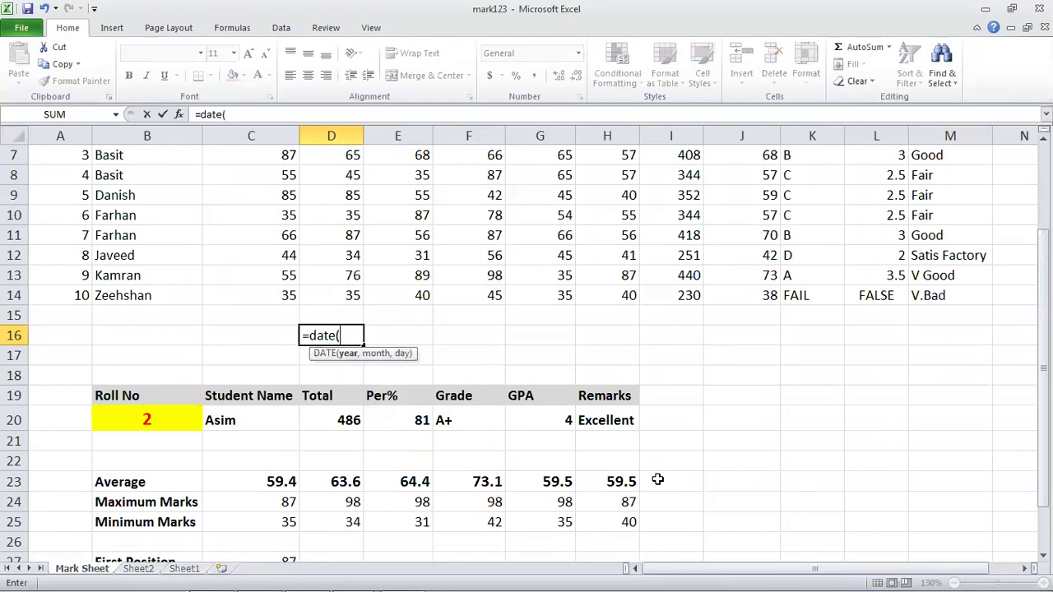
{"action": "type", "text": "2020,"}
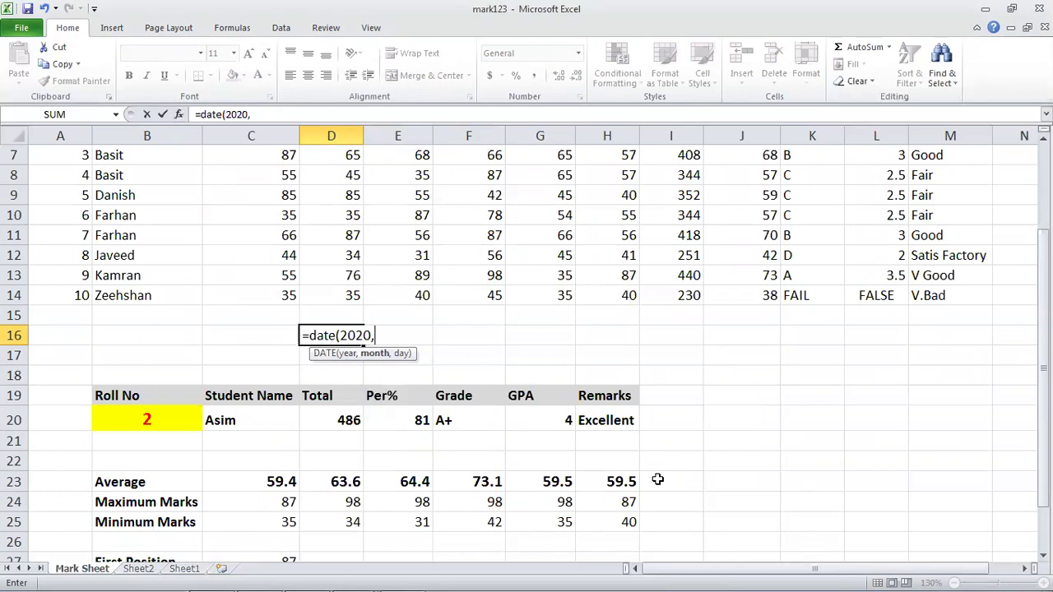
{"action": "type", "text": "1"}
{"action": "key", "text": "BackSpace"}
{"action": "type", "text": "06,07)"}
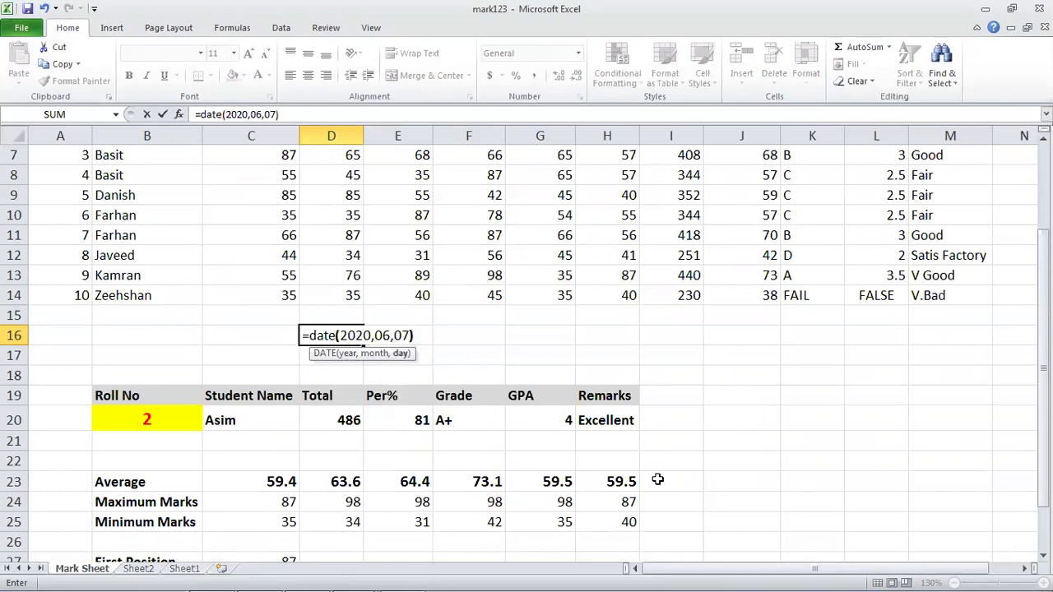
{"action": "key", "text": "Return"}
{"action": "key", "text": "Up"}
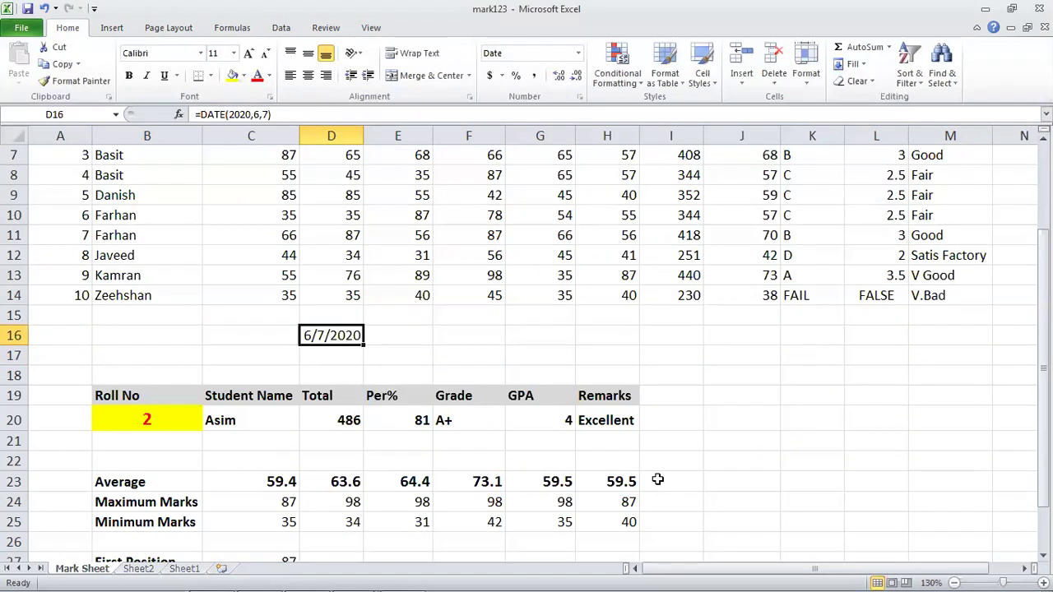
- Enter the formula =NOW() in cell E16, beside the date
{"action": "key", "text": "Right"}
{"action": "type", "text": "="}
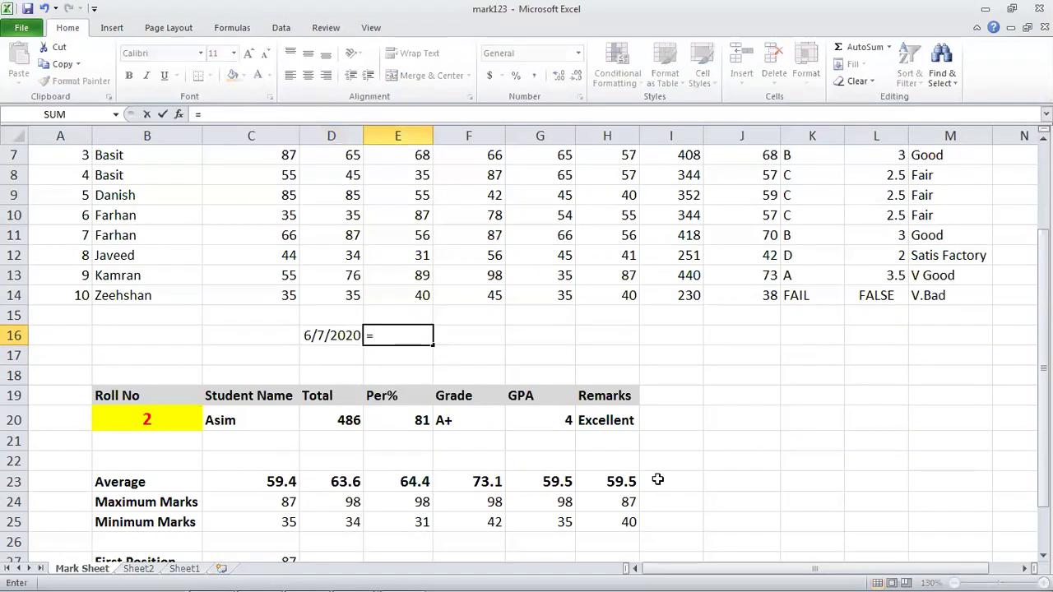
{"action": "type", "text": "now"}
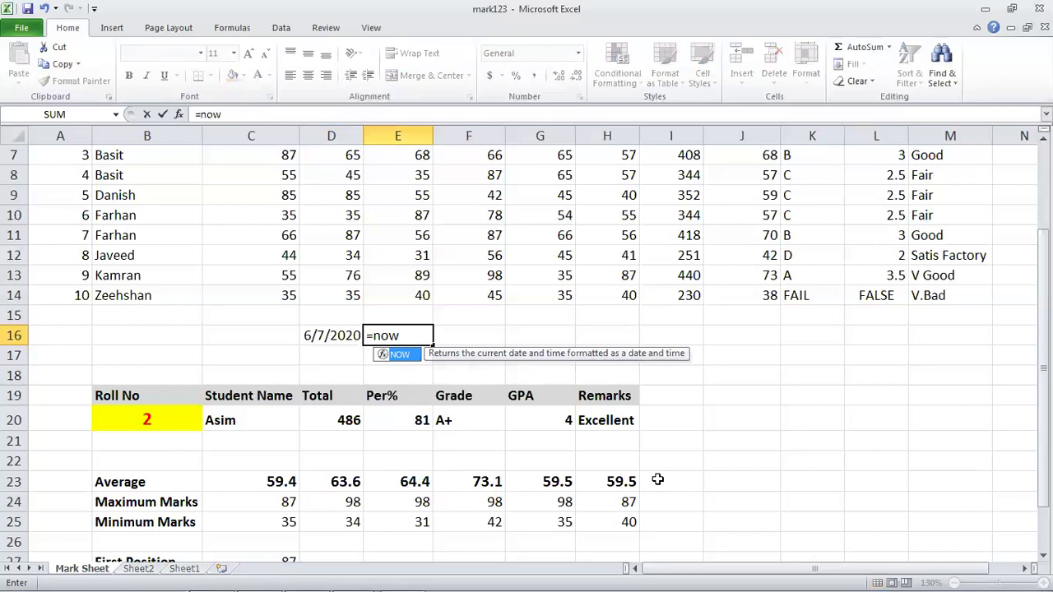
{"action": "type", "text": "()"}
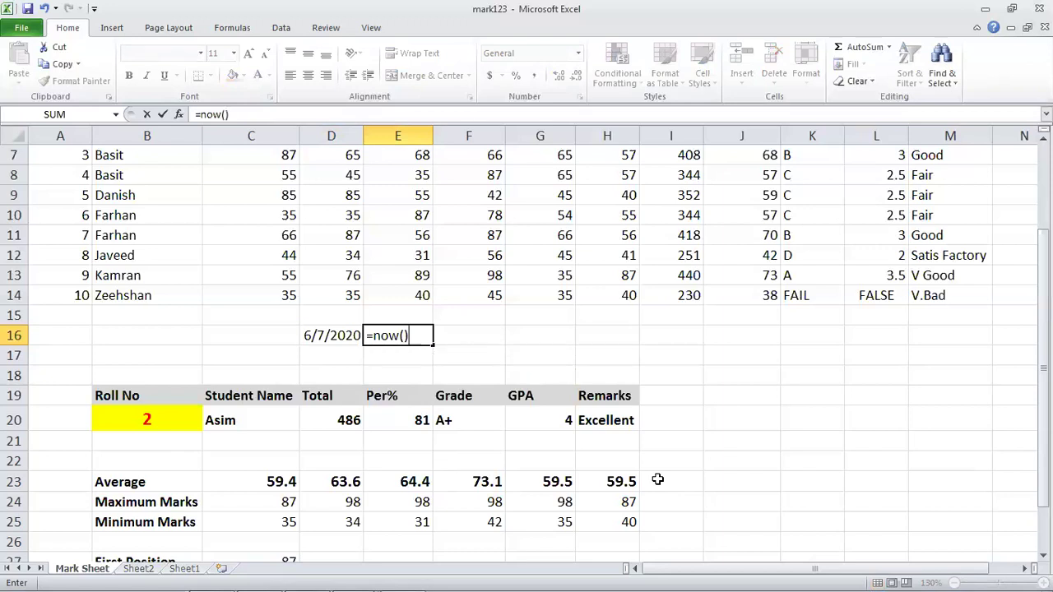
{"action": "key", "text": "Return"}
{"action": "key", "text": "Up"}
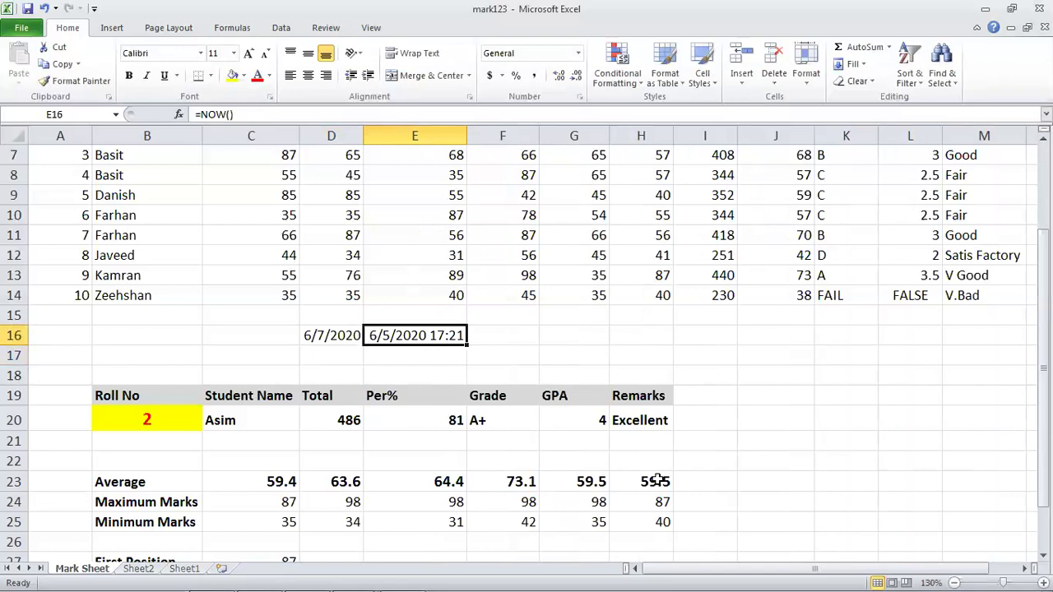
{"action": "key", "text": "Right"}
{"action": "key", "text": "Left"}
{"action": "key", "text": "Right"}
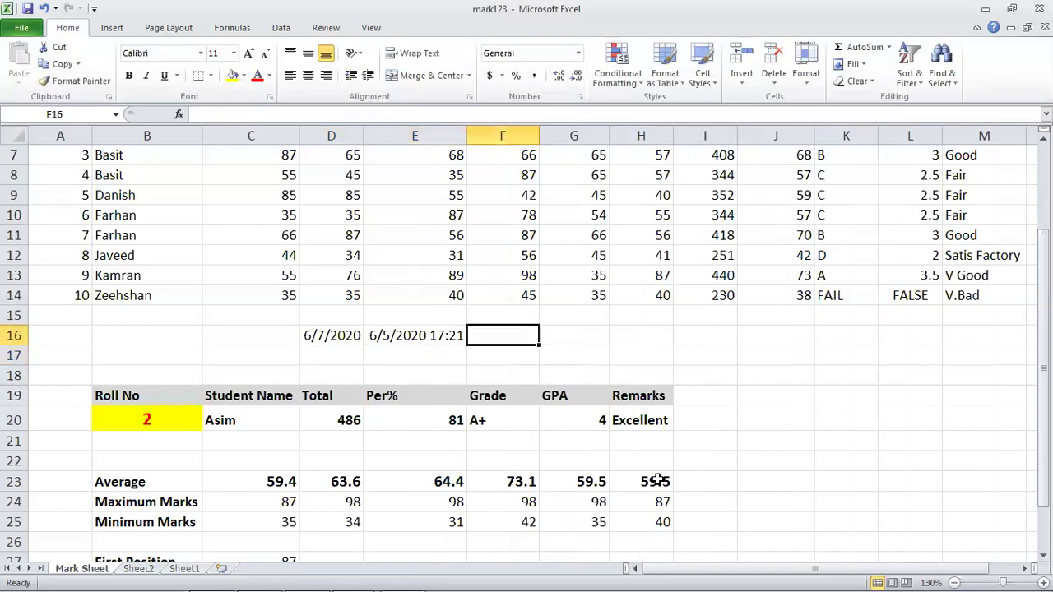
{"action": "type", "text": "="}
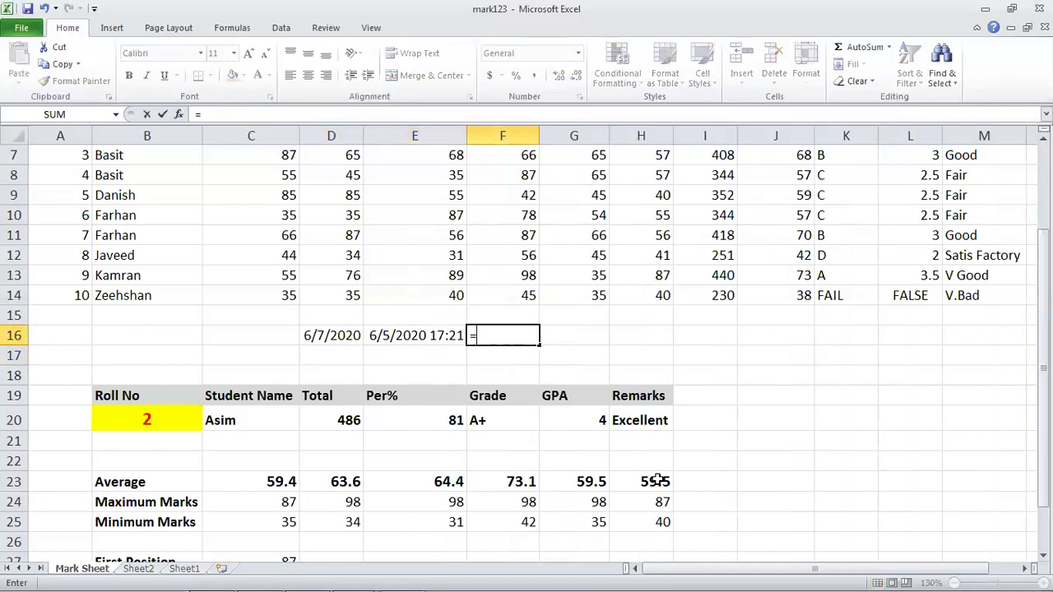
{"action": "type", "text": "to"}
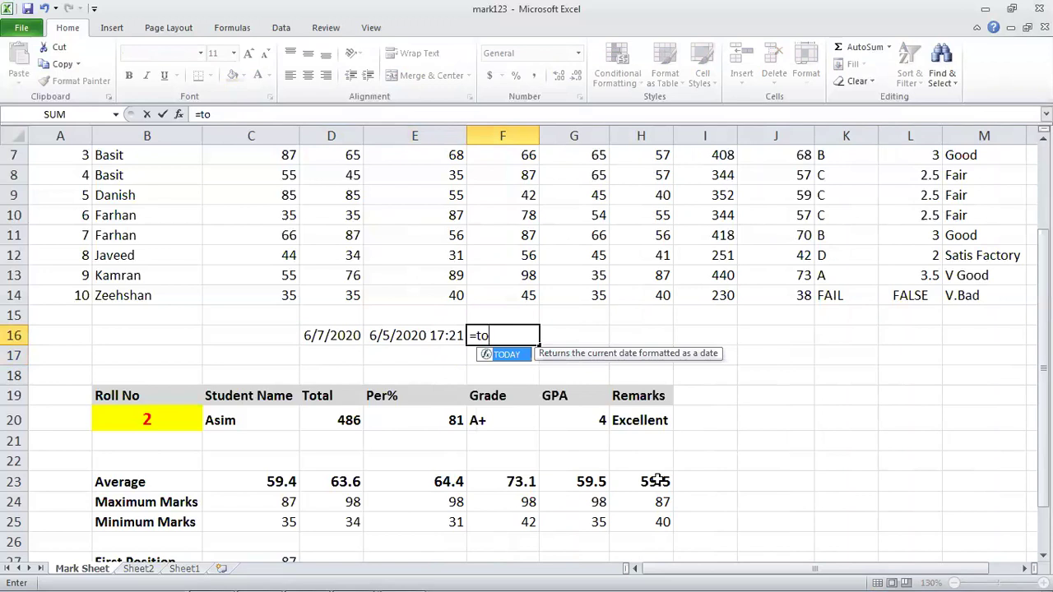
{"action": "key", "text": "Escape"}
- Review the DATE formula in cell D16 and the NOW formula in cell E16
{"action": "key", "text": "Left"}
{"action": "key", "text": "Left"}
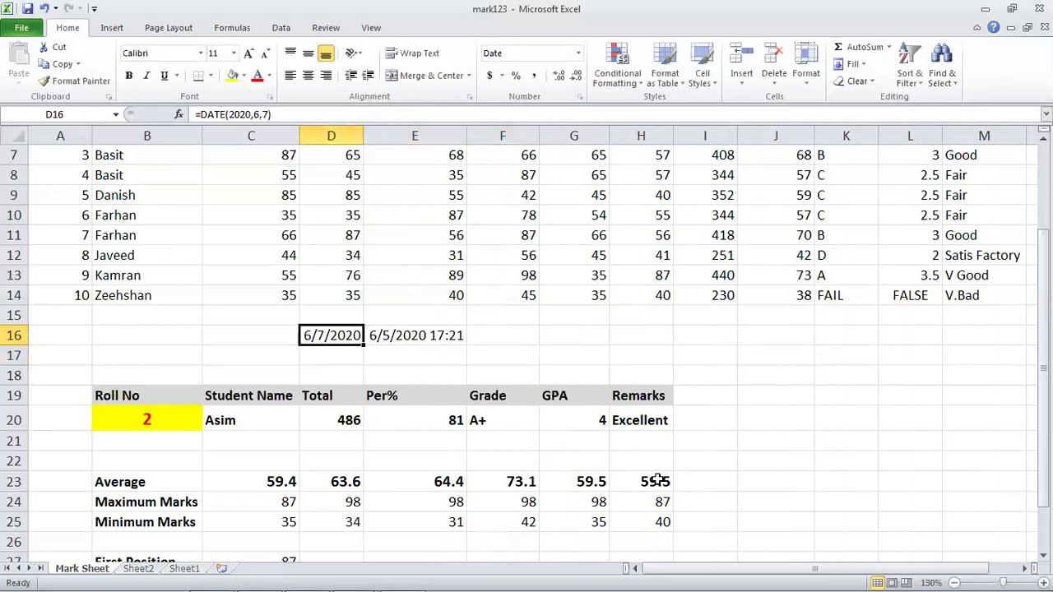
{"action": "key", "text": "F2"}
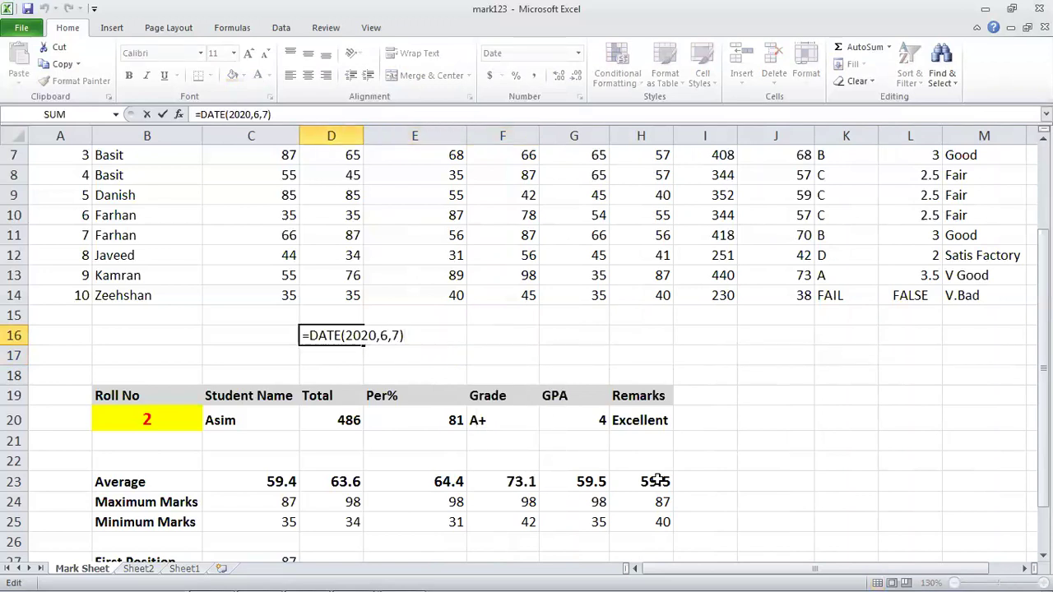
{"action": "key", "text": "Return"}
{"action": "key", "text": "Up"}
{"action": "key", "text": "Right"}
{"action": "key", "text": "F2"}
{"action": "key", "text": "Return"}
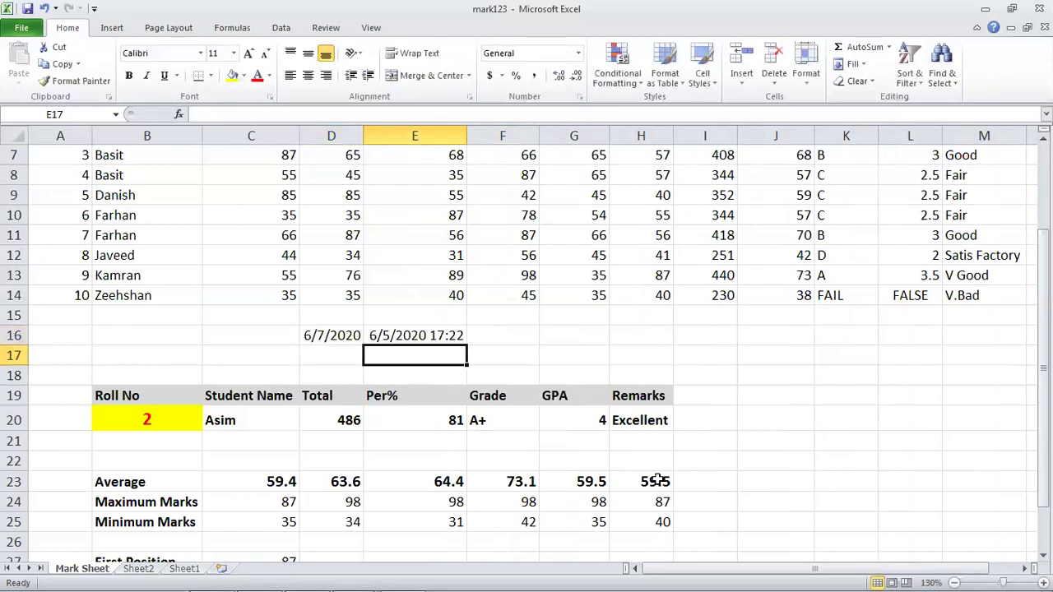
- Enter the formula =TODAY() in cell F16, beside the date and time
{"action": "key", "text": "Up"}
{"action": "key", "text": "Right"}
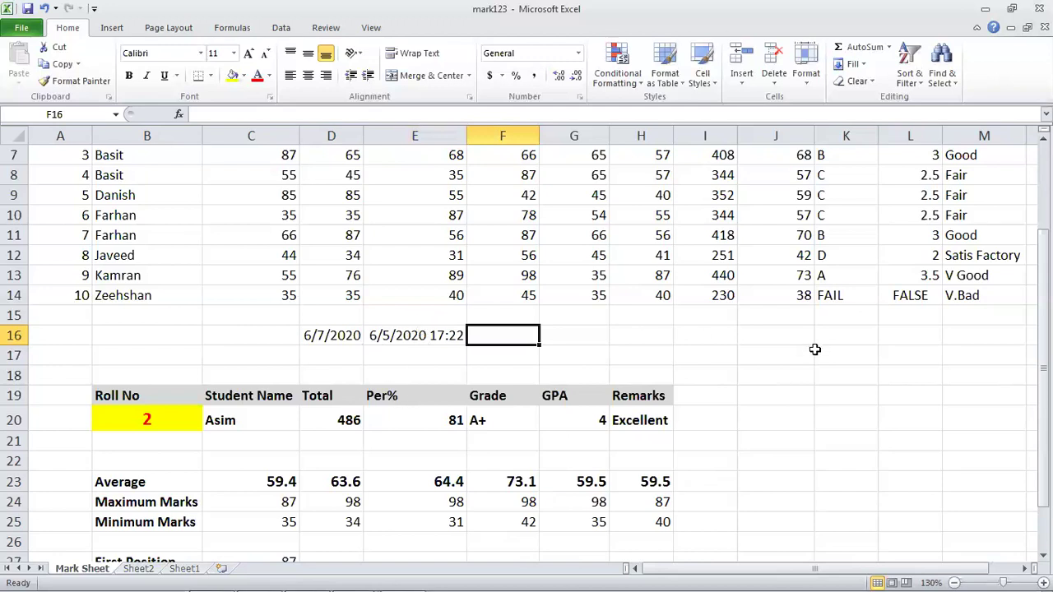
{"action": "key", "text": "F2"}
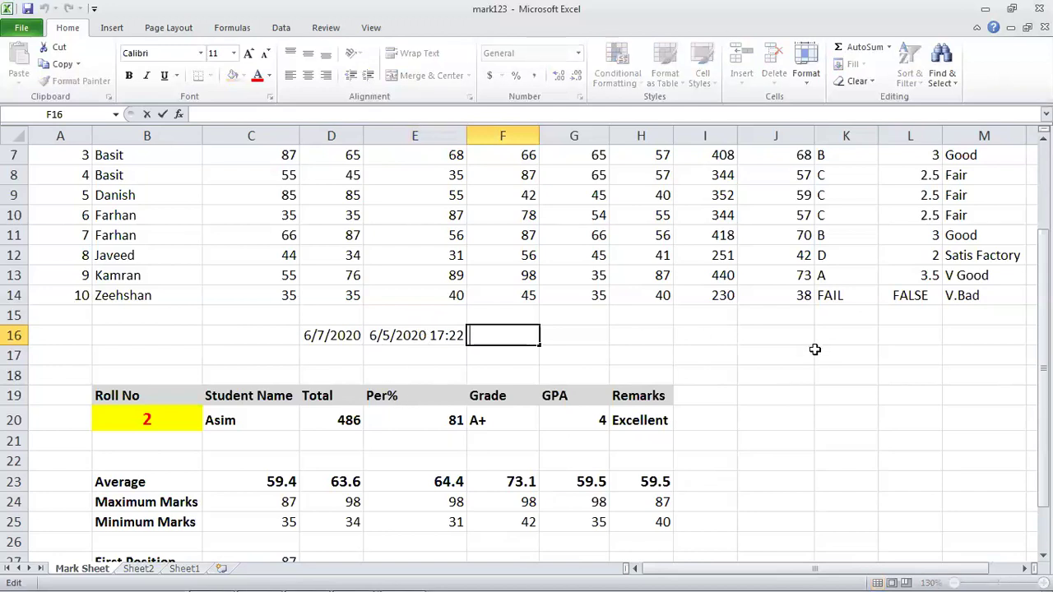
{"action": "type", "text": "="}
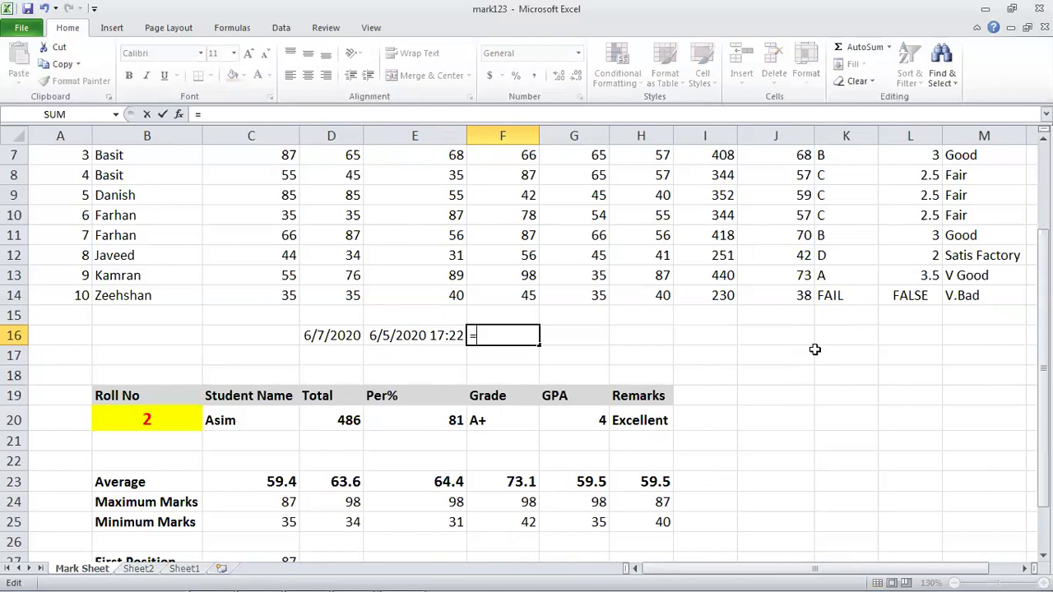
{"action": "type", "text": "tod"}
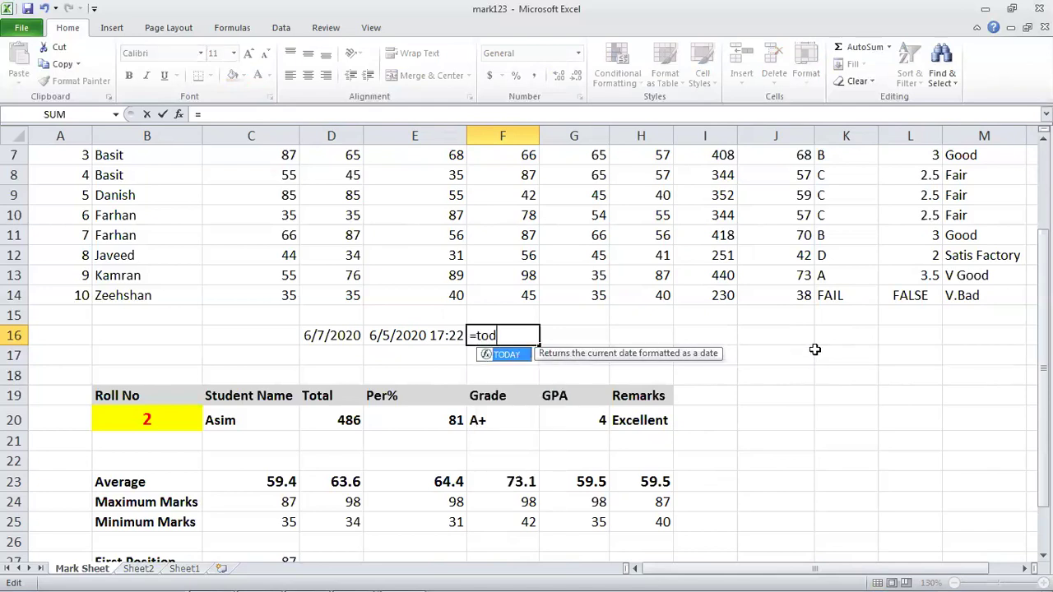
{"action": "type", "text": "ay()"}
{"action": "key", "text": "Return"}
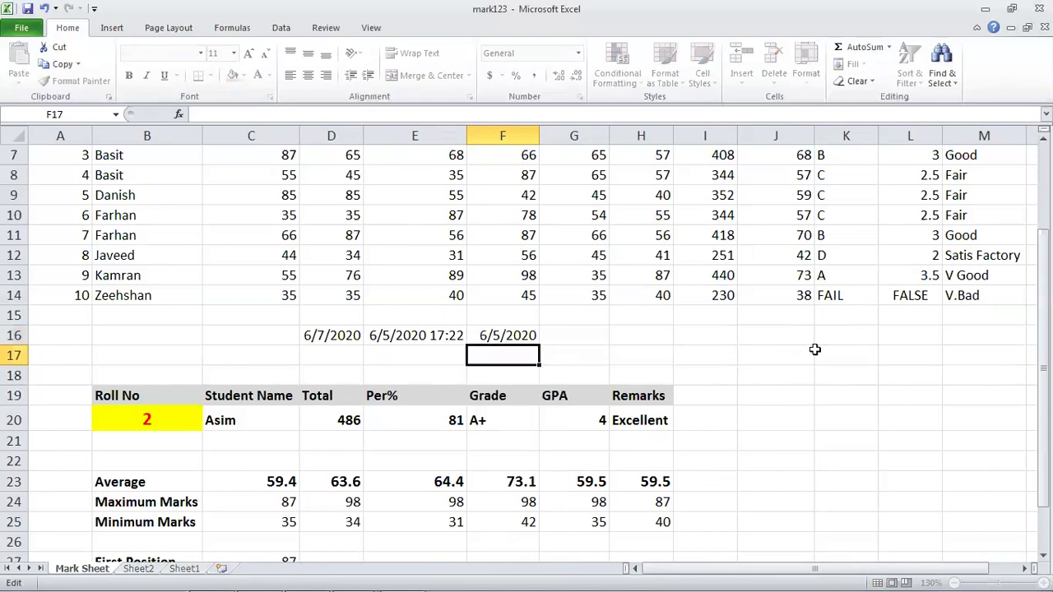
{"action": "key", "text": "Up"}
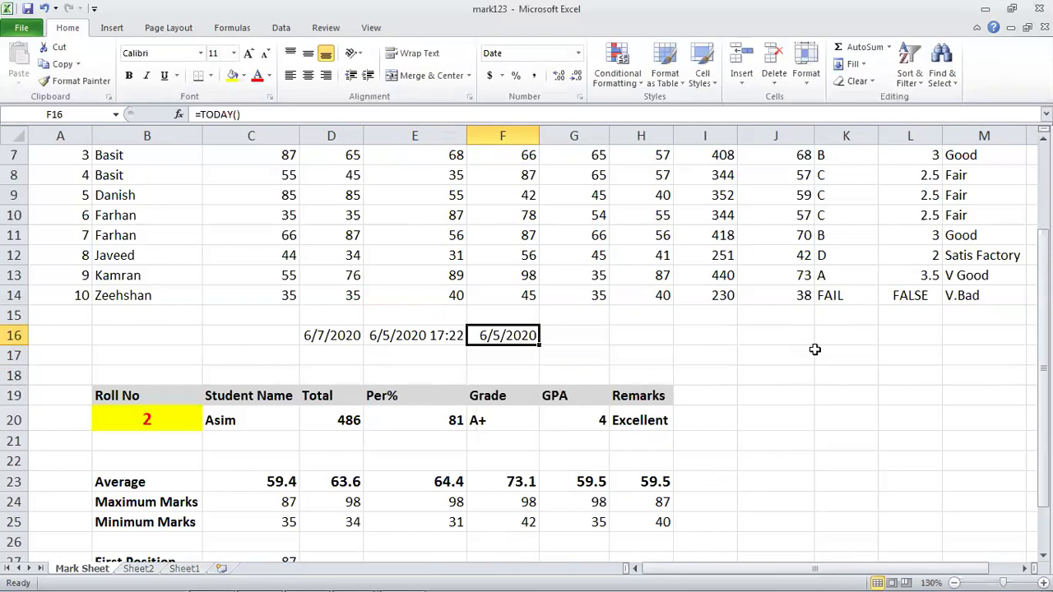
- Preview the A Date Occurring rule with Today and Light Red Fill with Dark Red Text on cells D16:F16, and discard it
{"action": "scroll", "coordinate": [779, 350], "scroll_direction": "up", "scroll_amount": 2}
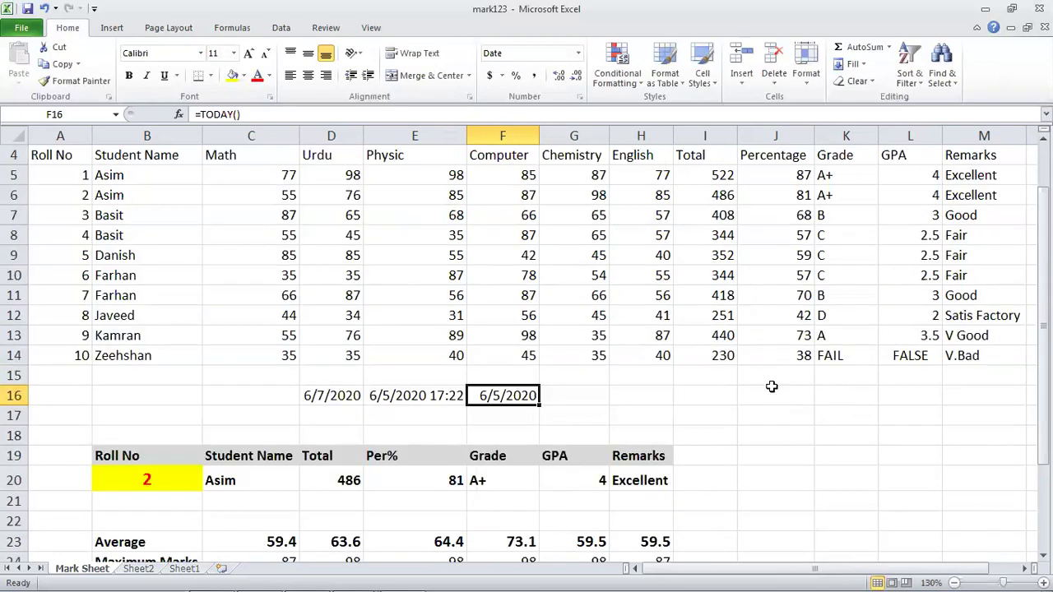
{"action": "left_click_drag", "start_coordinate": [301, 498], "coordinate": [516, 498]}
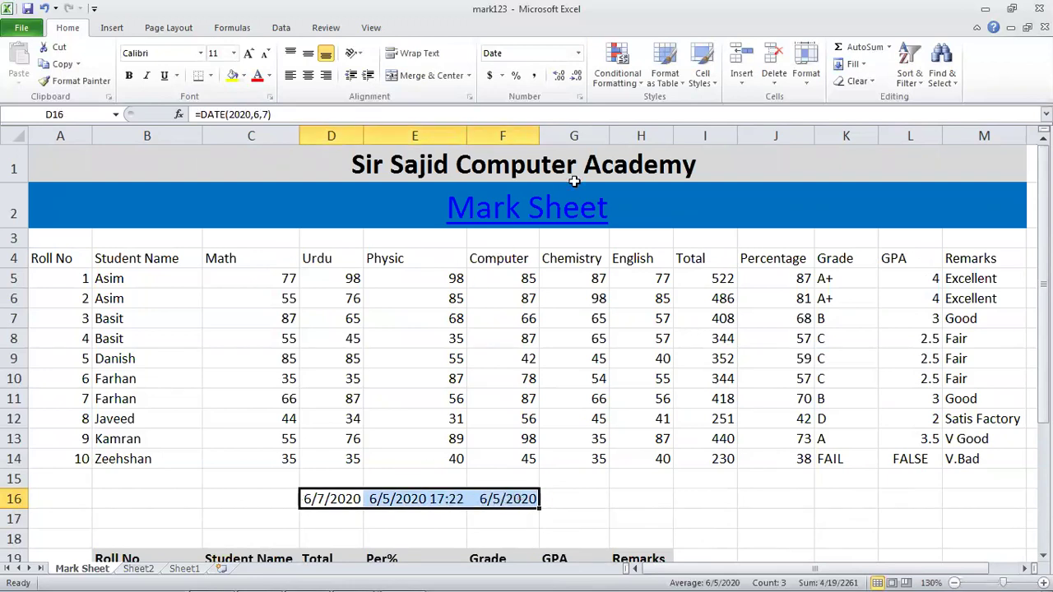
{"action": "left_click", "coordinate": [617, 68]}
{"action": "mouse_move", "coordinate": [616, 120]}
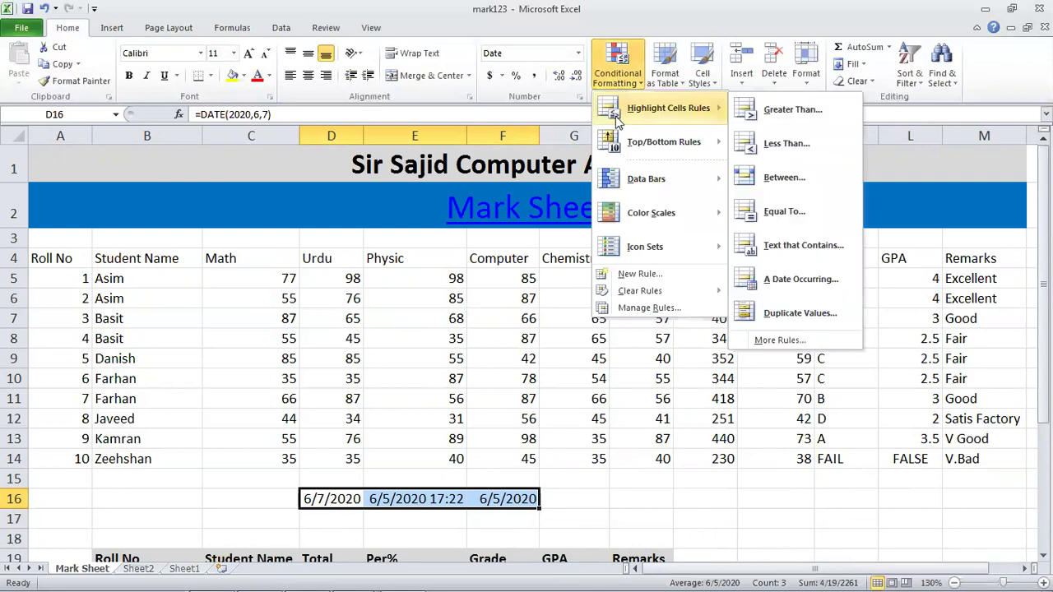
{"action": "left_click", "coordinate": [776, 281]}
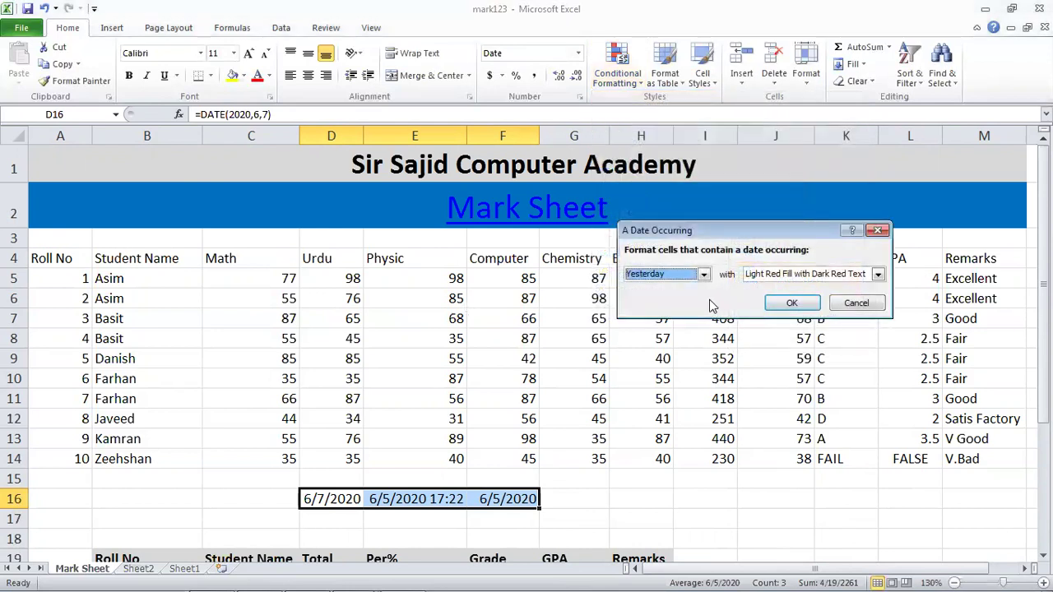
{"action": "left_click", "coordinate": [704, 274]}
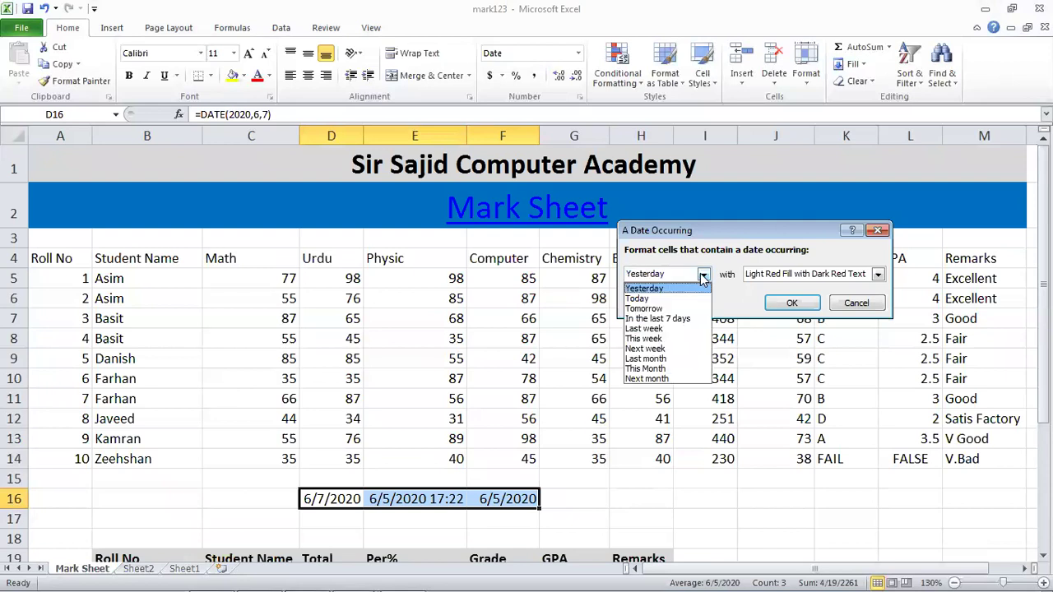
{"action": "left_click", "coordinate": [688, 298]}
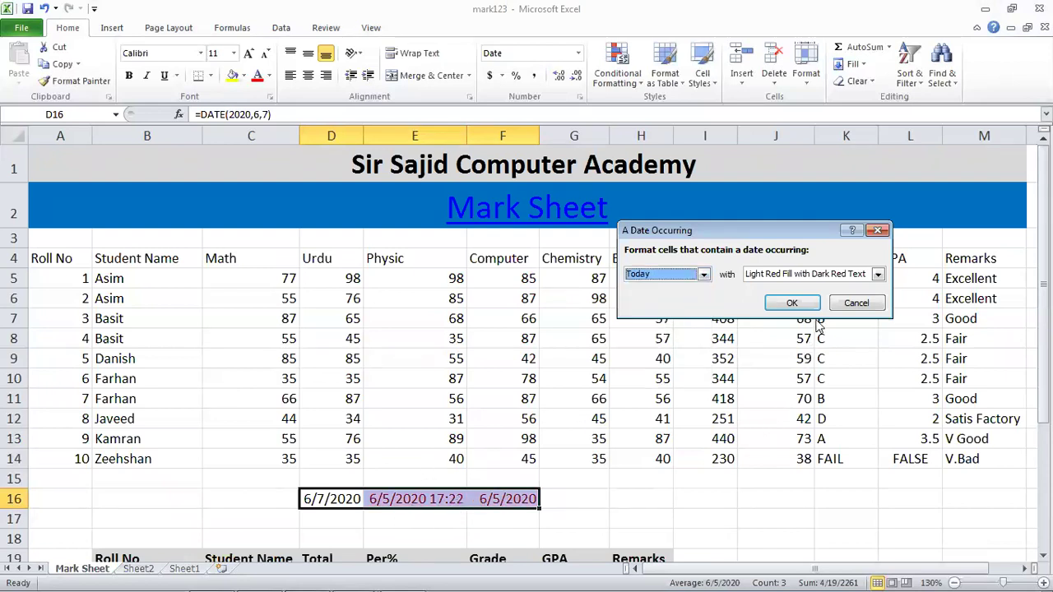
{"action": "left_click", "coordinate": [855, 302]}
{"action": "left_click", "coordinate": [449, 353]}
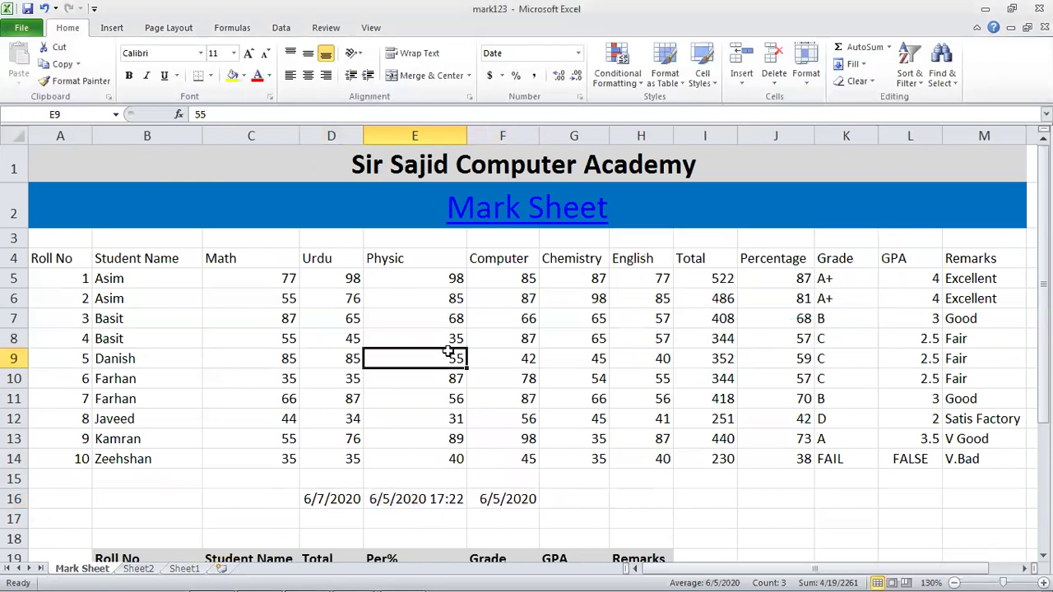
{"action": "left_click", "coordinate": [262, 416]}
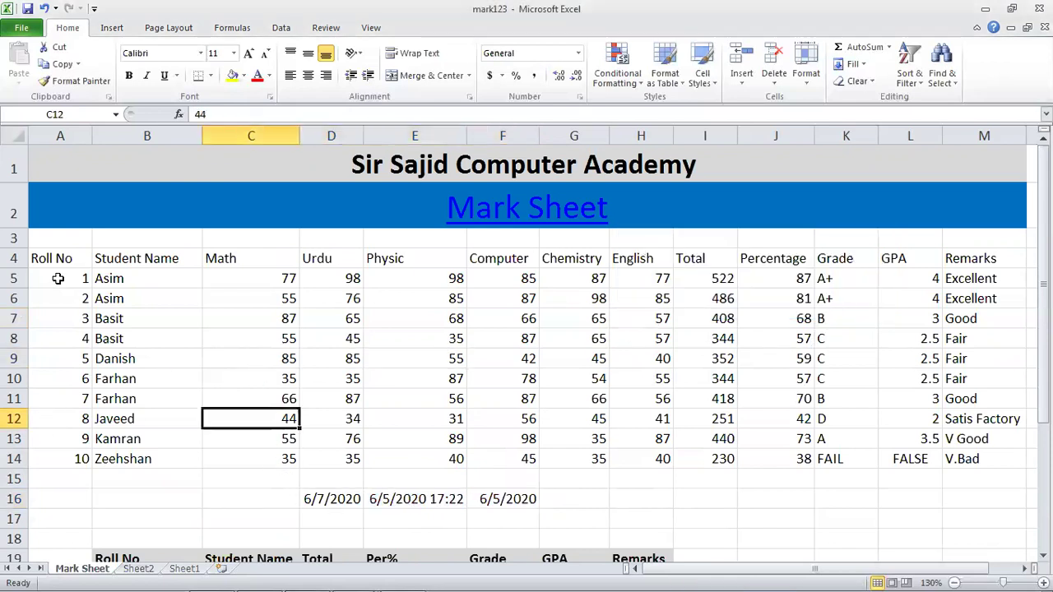
- Preview the Duplicate Values highlighting rule with Light Red Fill with Dark Red Text on the student names in B5:B14, and discard it
{"action": "left_click_drag", "start_coordinate": [105, 274], "coordinate": [105, 454]}
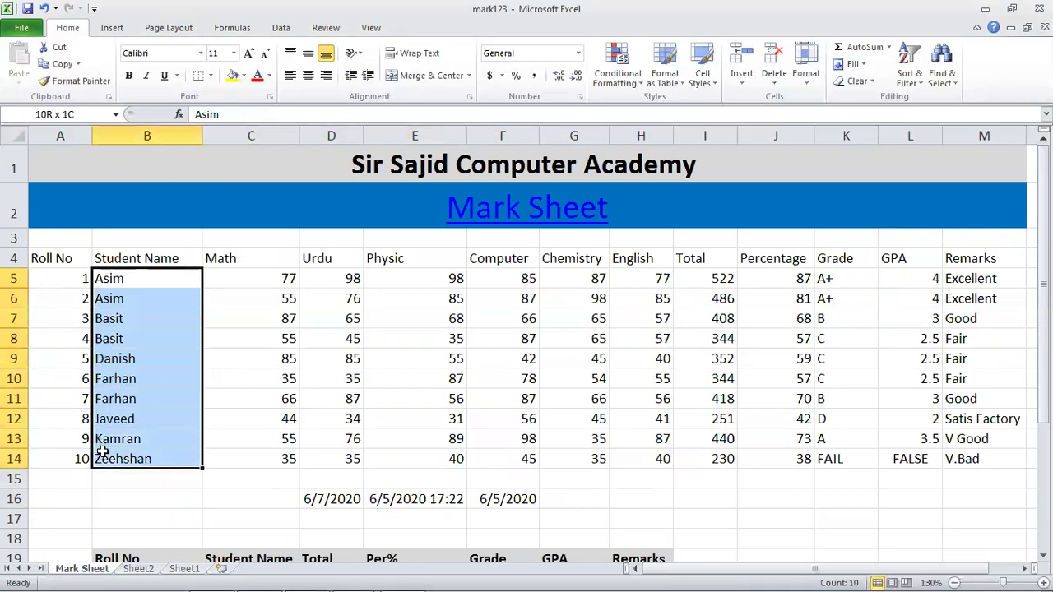
{"action": "left_click", "coordinate": [631, 88]}
{"action": "mouse_move", "coordinate": [666, 108]}
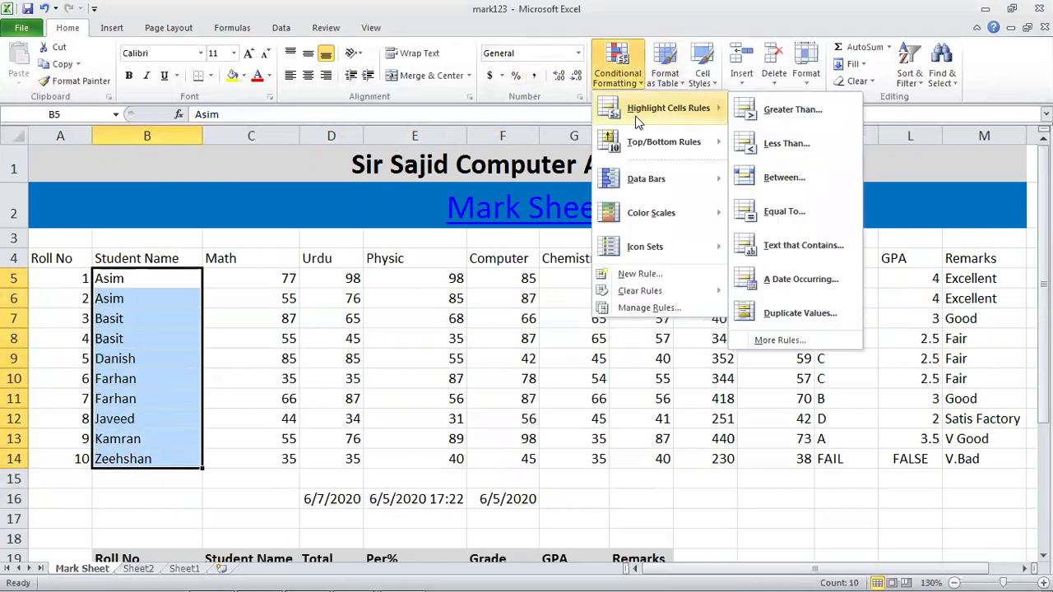
{"action": "left_click", "coordinate": [798, 313]}
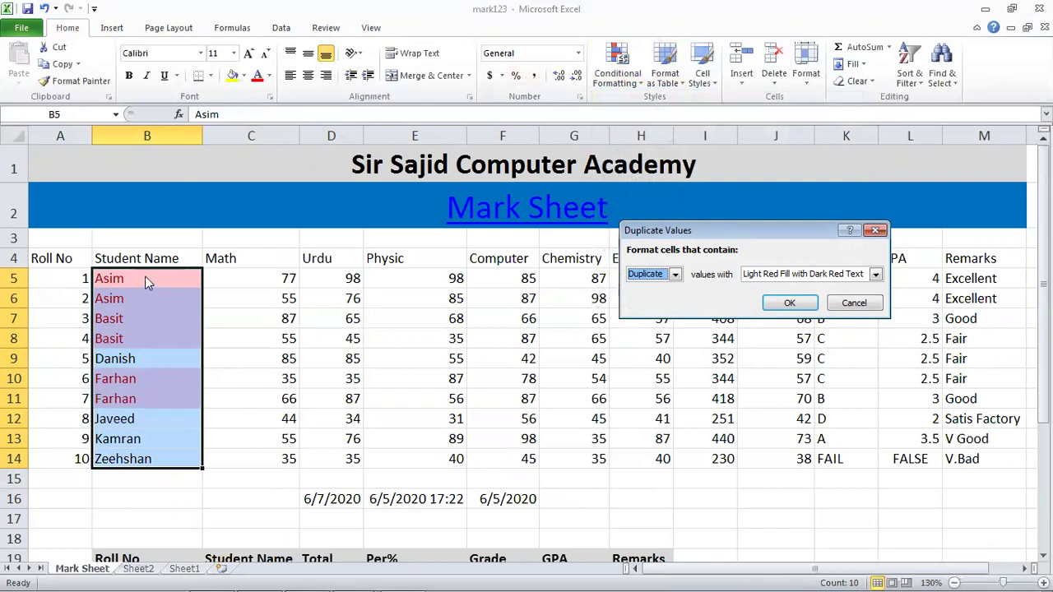
{"action": "left_click", "coordinate": [854, 303]}
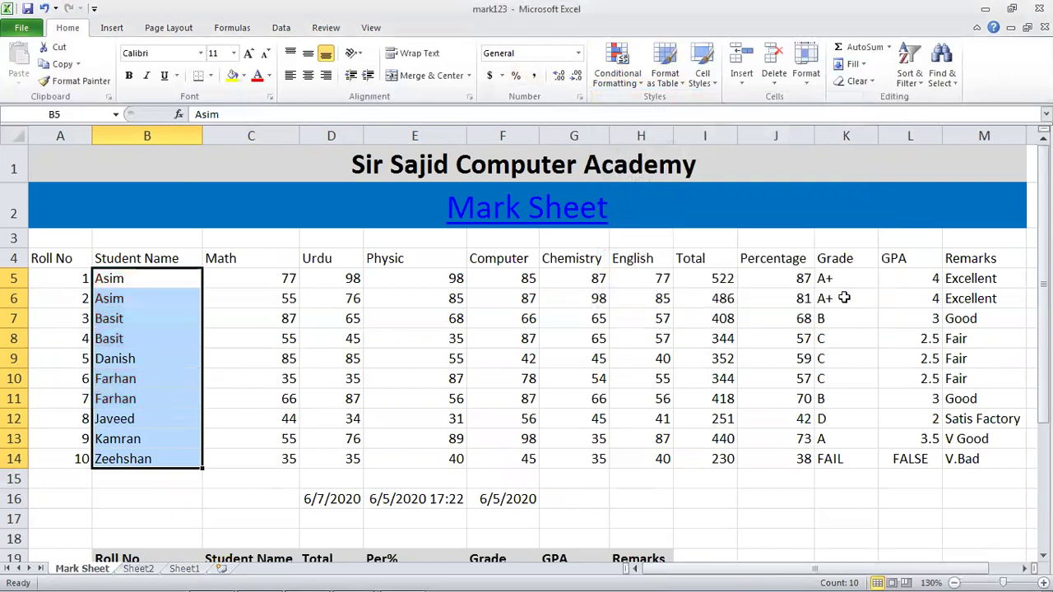
{"action": "left_click", "coordinate": [598, 309]}
{"action": "left_click", "coordinate": [608, 81]}
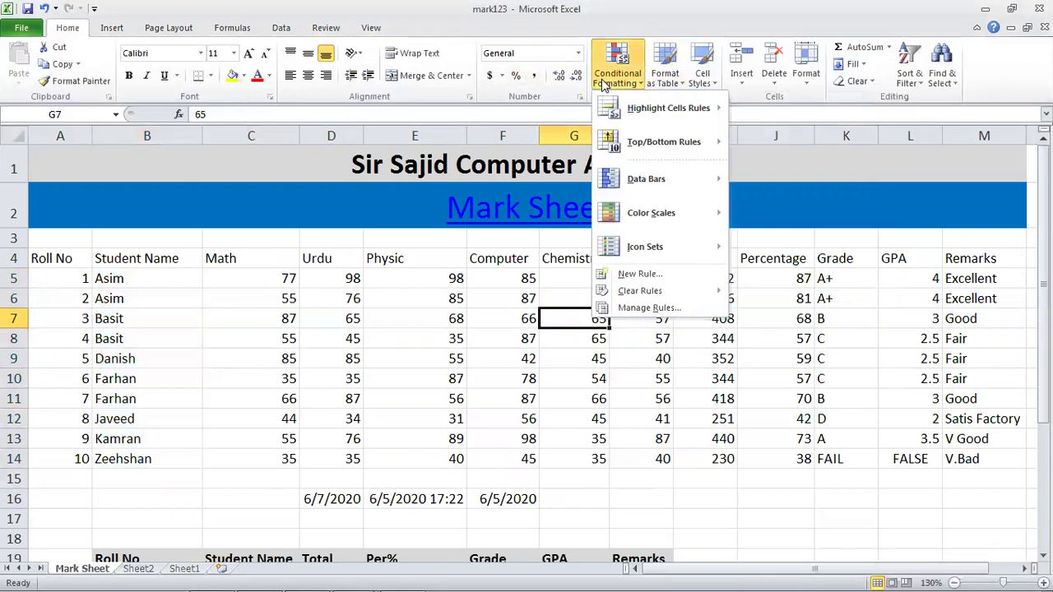
{"action": "mouse_move", "coordinate": [668, 108]}
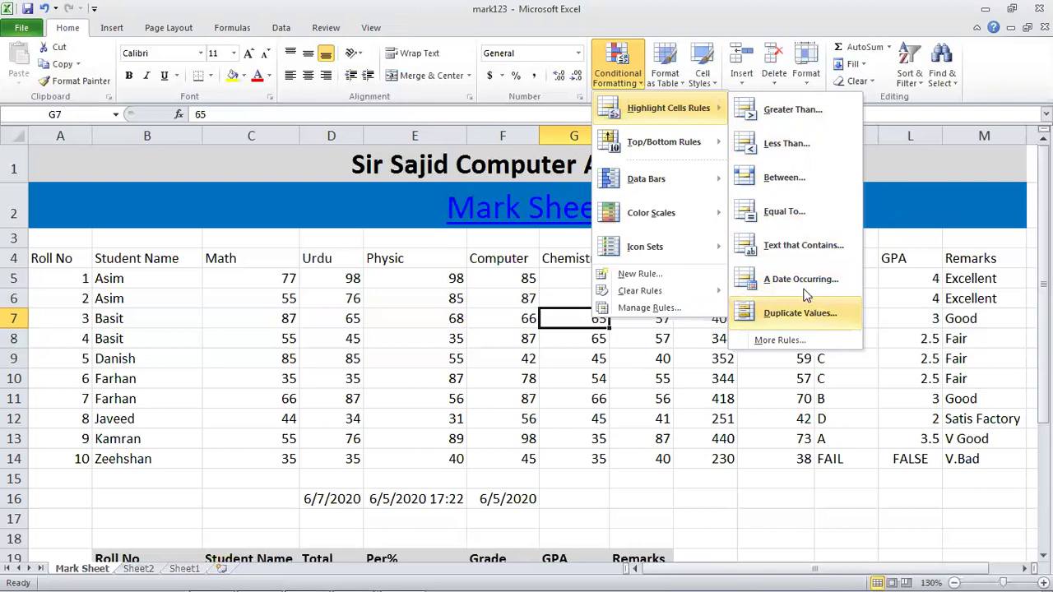
{"action": "mouse_move", "coordinate": [695, 157]}
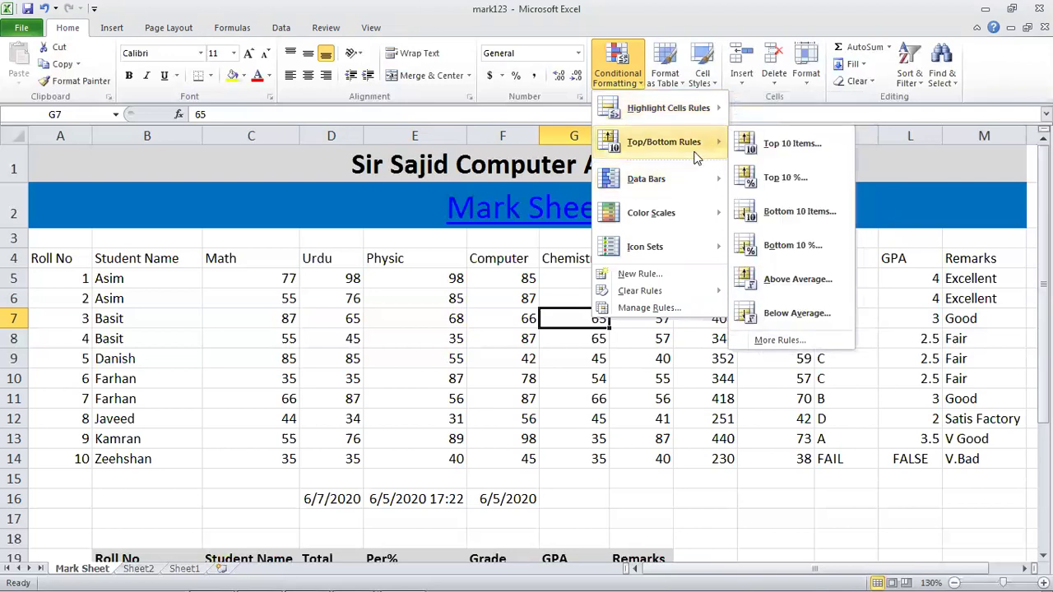
{"action": "left_click", "coordinate": [732, 422]}
- Preview the Top 10 Items rule on the Percentage values in J5:J14, limited to the top 3 with Light Red Fill with Dark Red Text
{"action": "left_click_drag", "start_coordinate": [791, 278], "coordinate": [795, 456]}
{"action": "scroll", "coordinate": [482, 445], "scroll_direction": "down", "scroll_amount": 1}
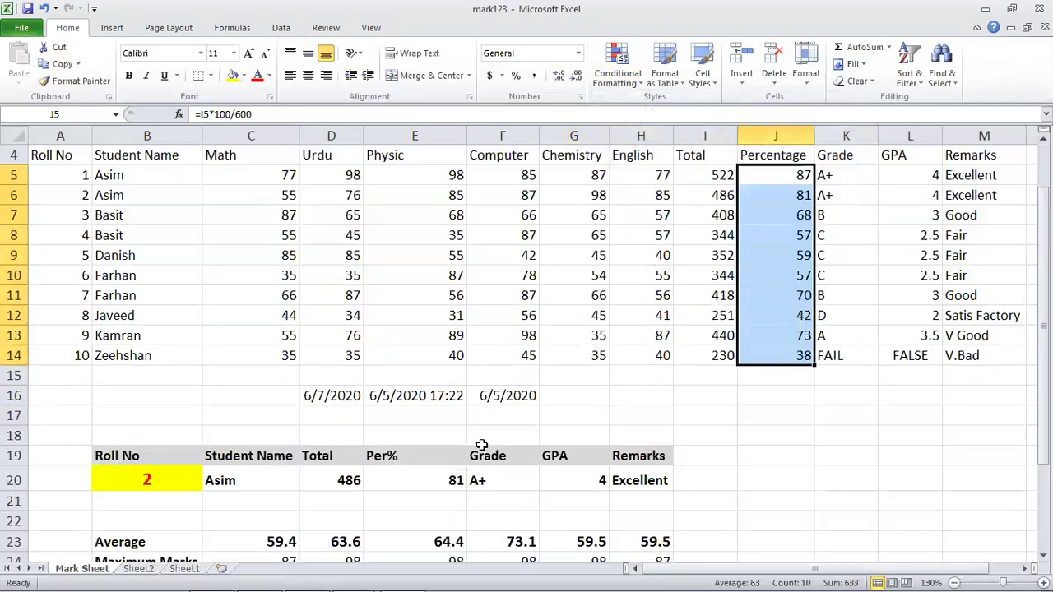
{"action": "scroll", "coordinate": [481, 445], "scroll_direction": "down", "scroll_amount": 1}
{"action": "scroll", "coordinate": [197, 510], "scroll_direction": "down", "scroll_amount": 2}
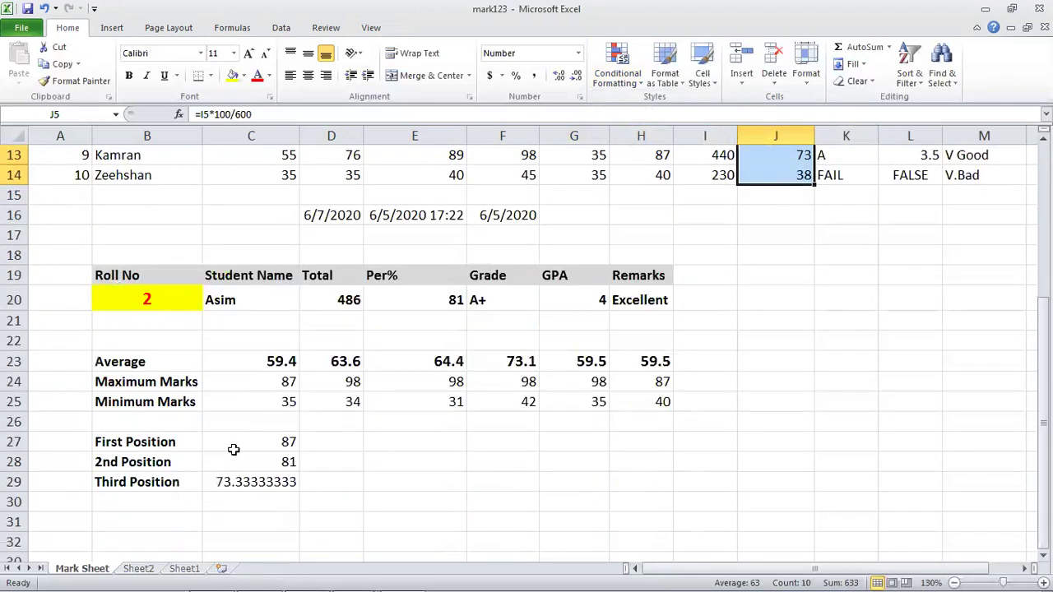
{"action": "scroll", "coordinate": [245, 485], "scroll_direction": "up", "scroll_amount": 3}
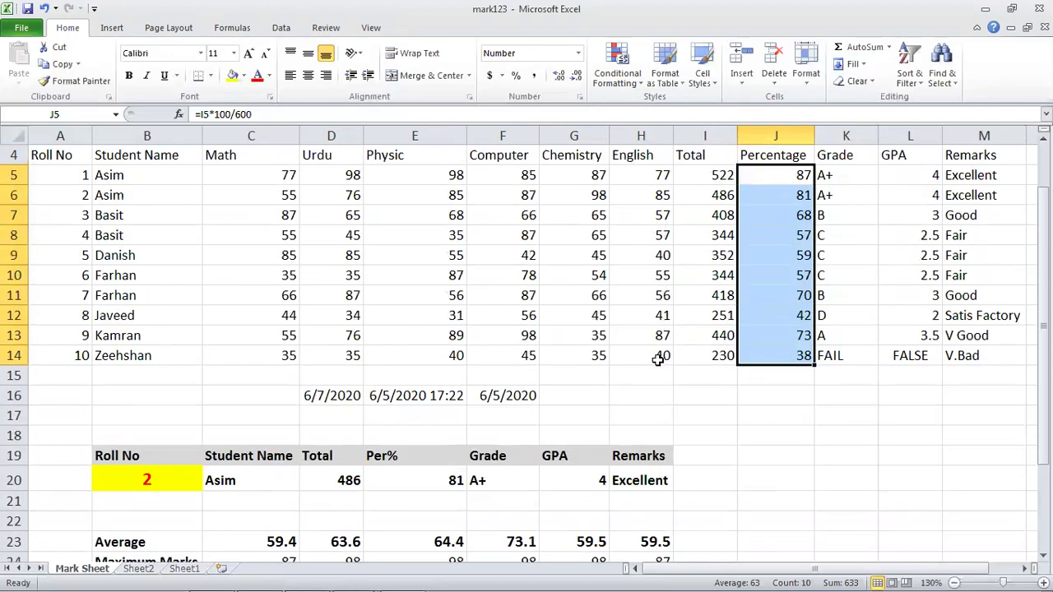
{"action": "scroll", "coordinate": [658, 359], "scroll_direction": "up", "scroll_amount": 1}
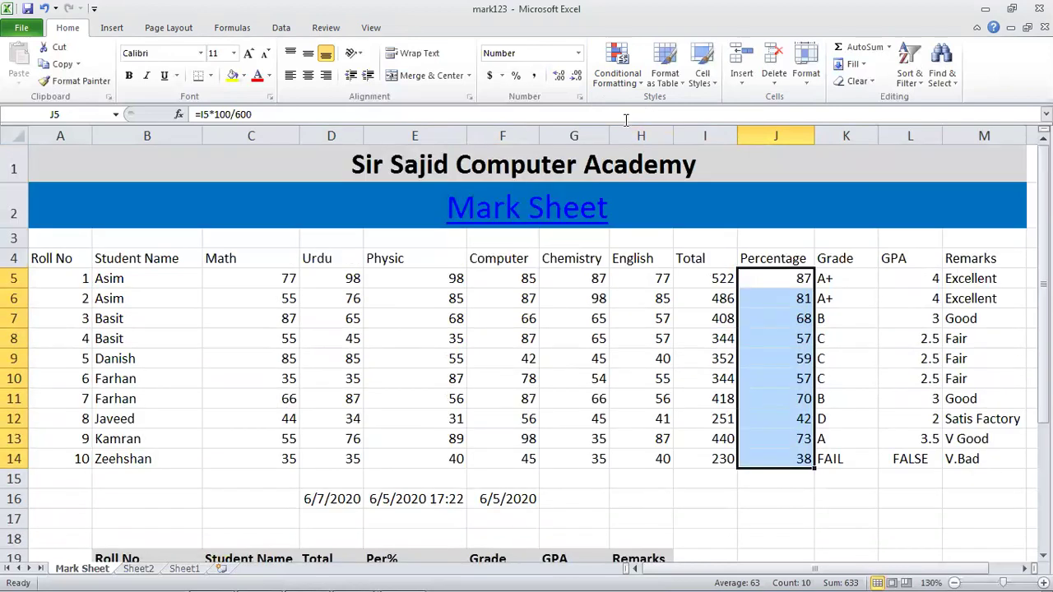
{"action": "left_click", "coordinate": [624, 82]}
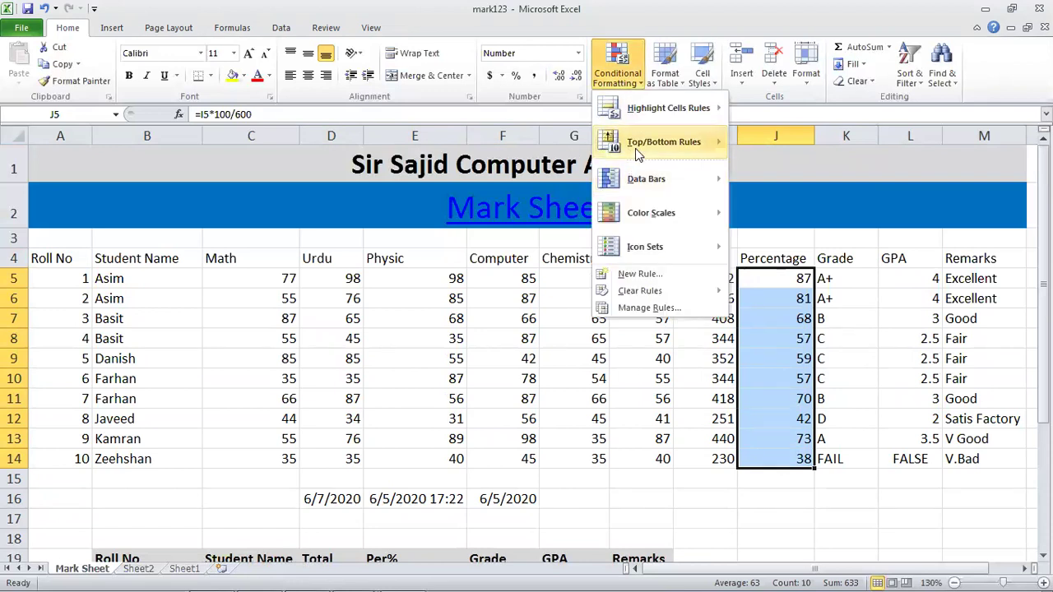
{"action": "mouse_move", "coordinate": [634, 148]}
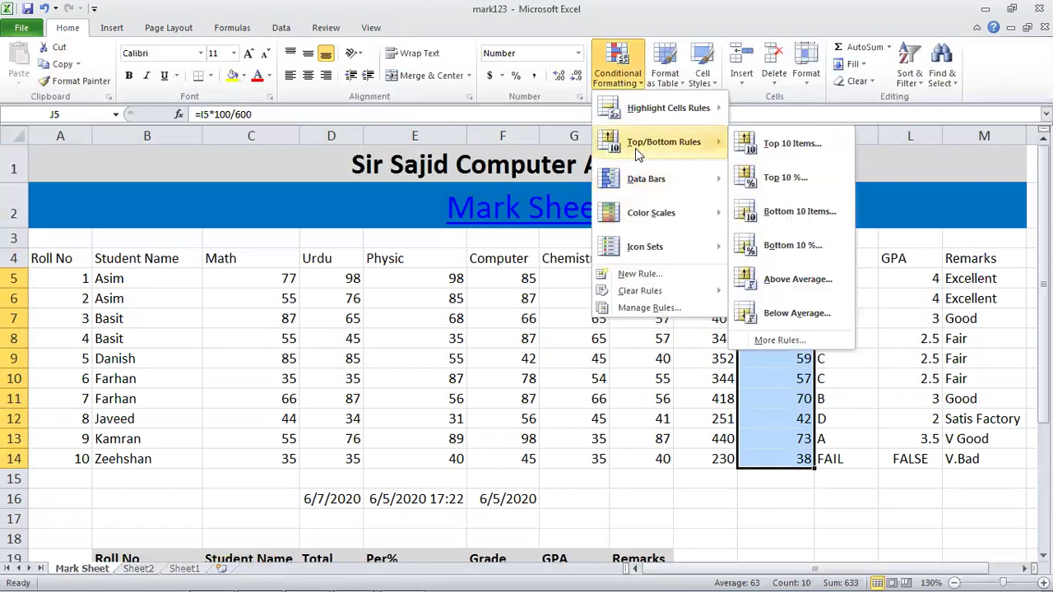
{"action": "left_click", "coordinate": [782, 156]}
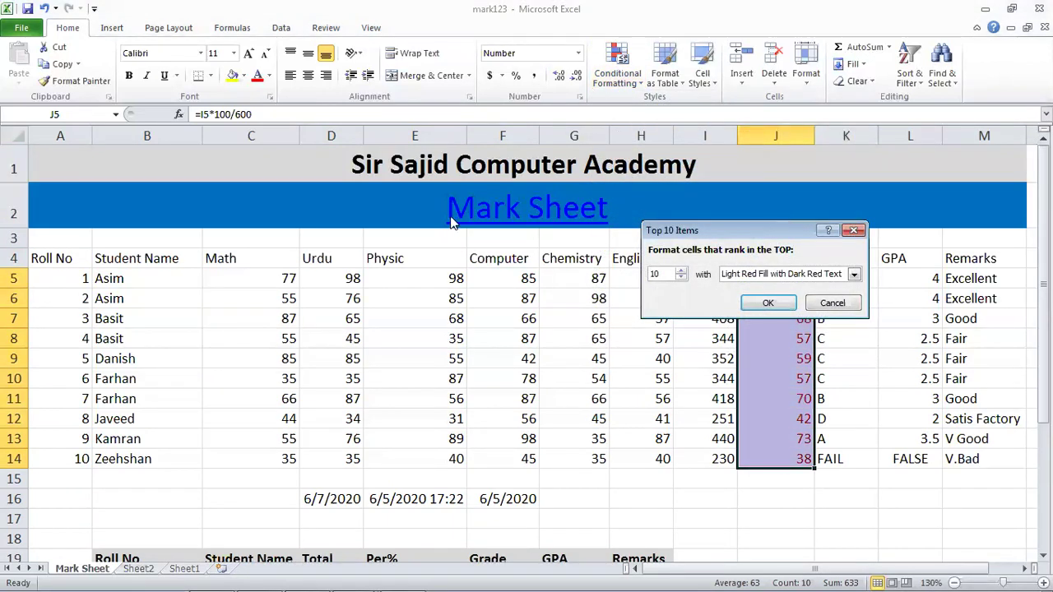
{"action": "left_click_drag", "start_coordinate": [736, 230], "coordinate": [474, 231]}
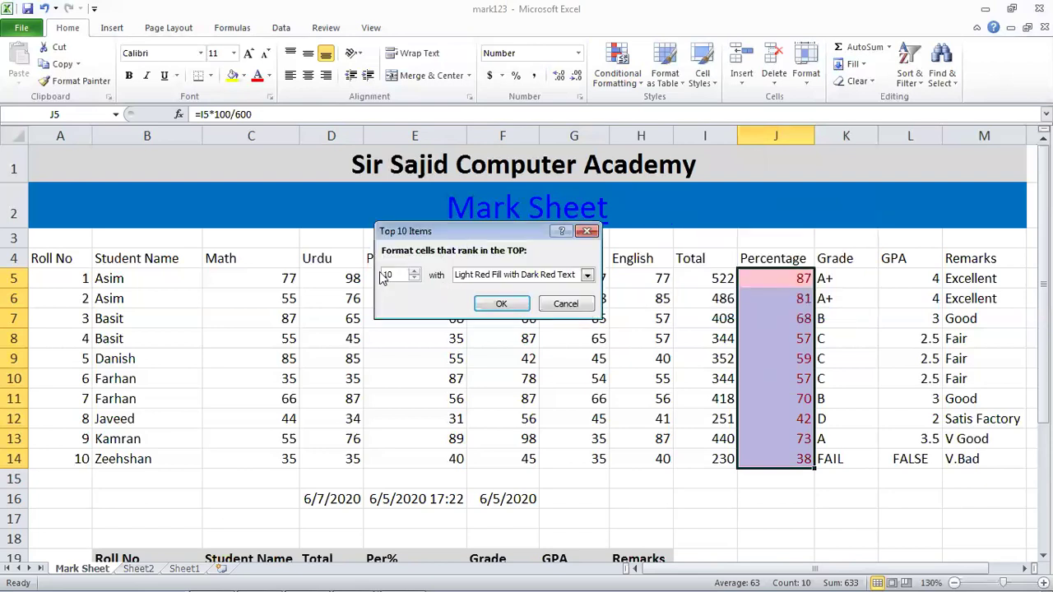
{"action": "left_click_drag", "start_coordinate": [396, 274], "coordinate": [329, 267]}
{"action": "type", "text": "3"}
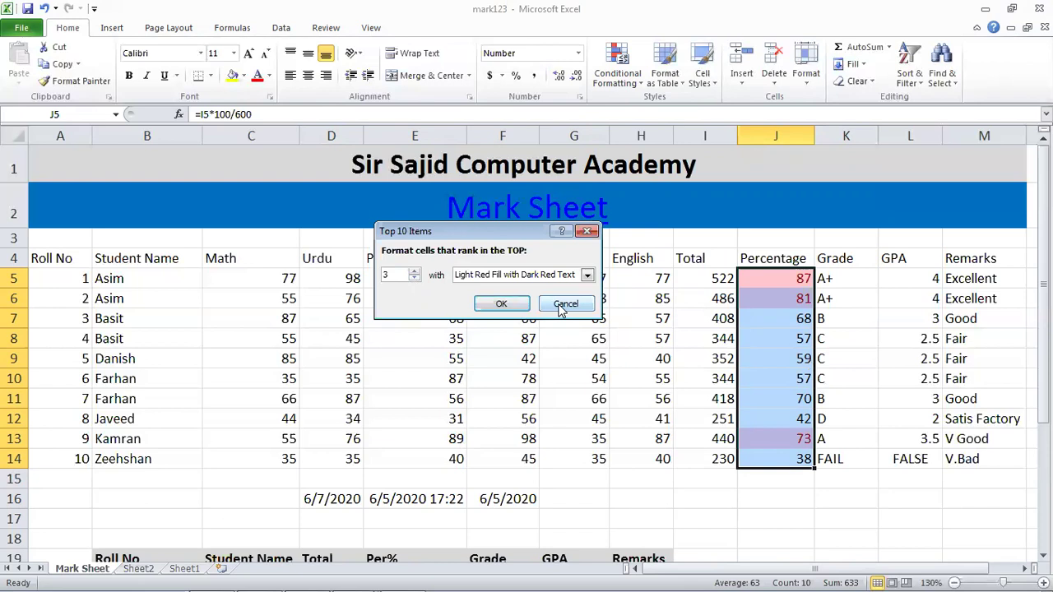
- Reduce the Top 10 Items rule preview on the percentages to the top 1 value, and discard the rule
{"action": "left_click", "coordinate": [413, 279]}
{"action": "type", "text": "1"}
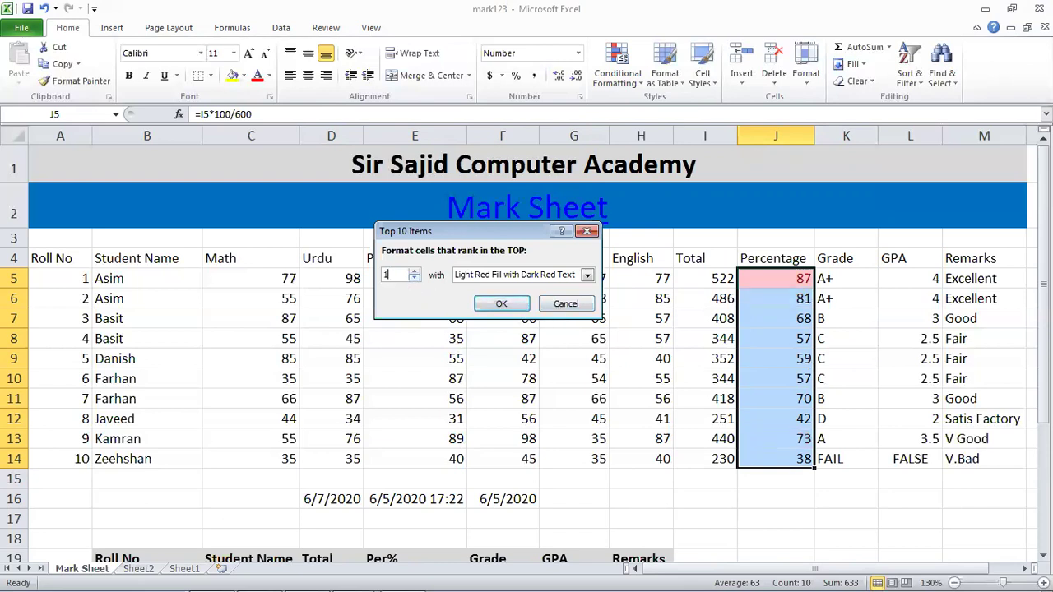
{"action": "left_click", "coordinate": [565, 304]}
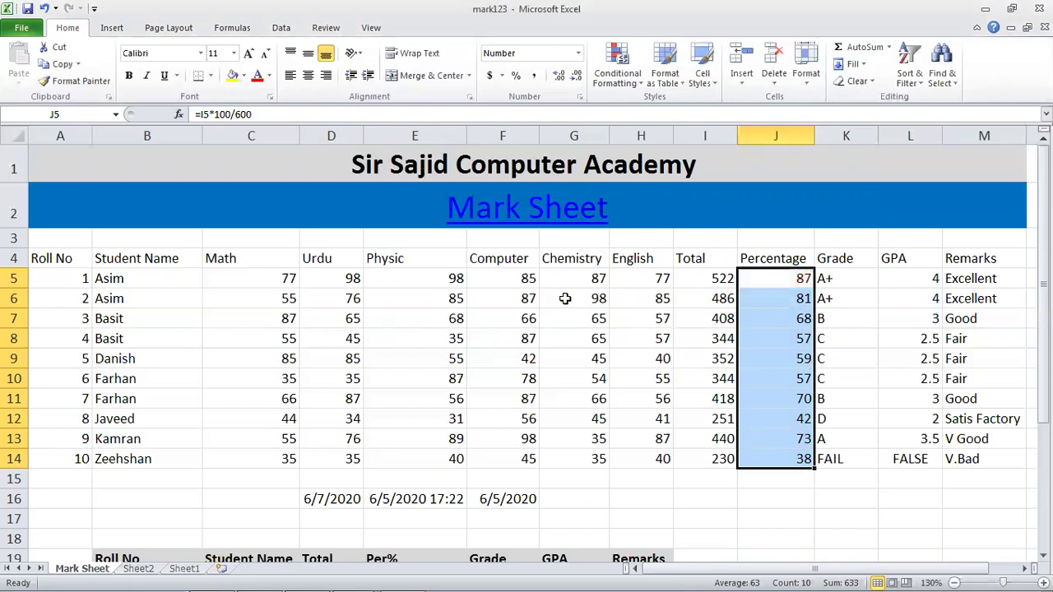
- Preview the Top 10% rule at 10% with Light Red Fill with Dark Red Text on the Percentage values, and discard it
{"action": "left_click", "coordinate": [617, 74]}
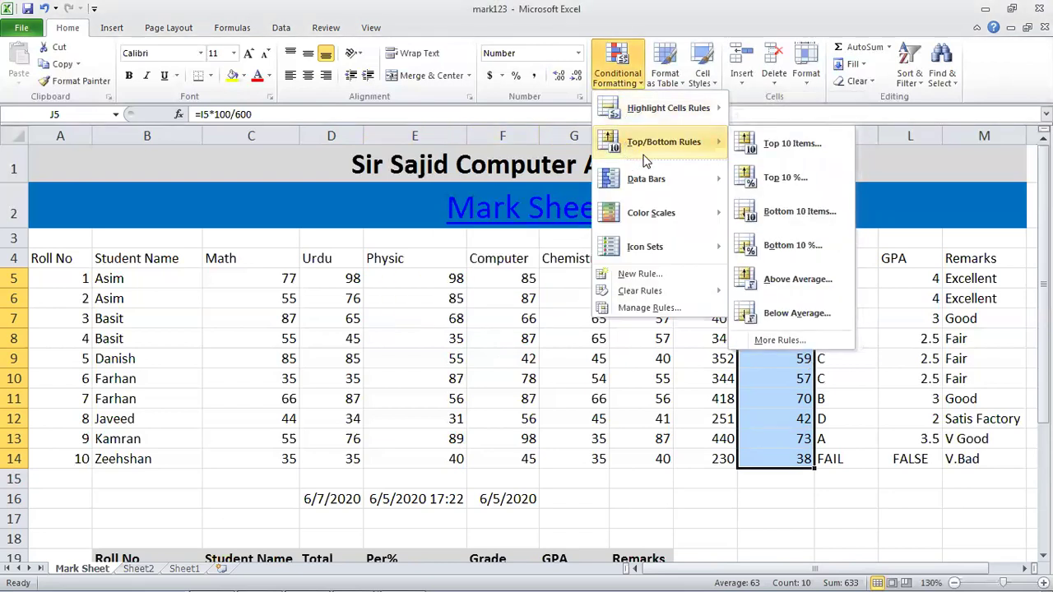
{"action": "left_click", "coordinate": [784, 183]}
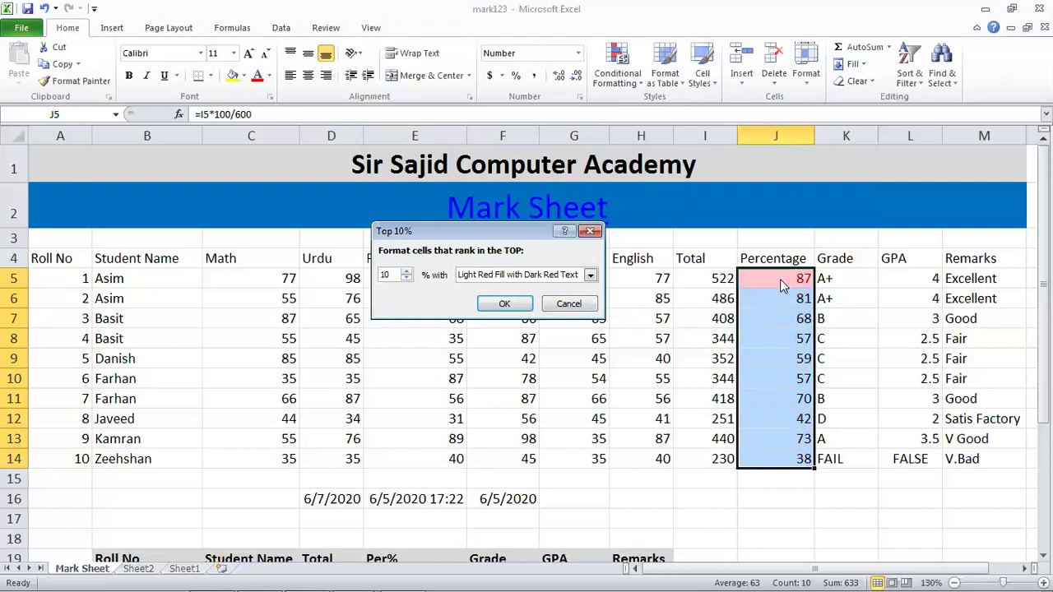
{"action": "left_click", "coordinate": [558, 304]}
- Preview the Bottom 10 Items rule on the Percentage values in J5:J14 for the bottom 3 and the bottom 2 values, and discard it
{"action": "left_click", "coordinate": [612, 89]}
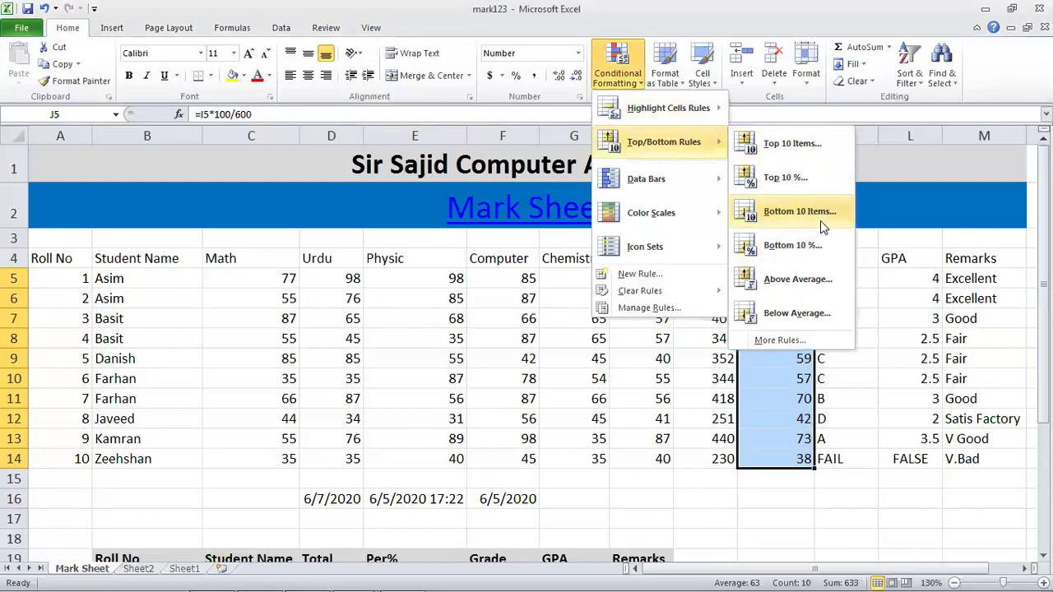
{"action": "left_click", "coordinate": [820, 220]}
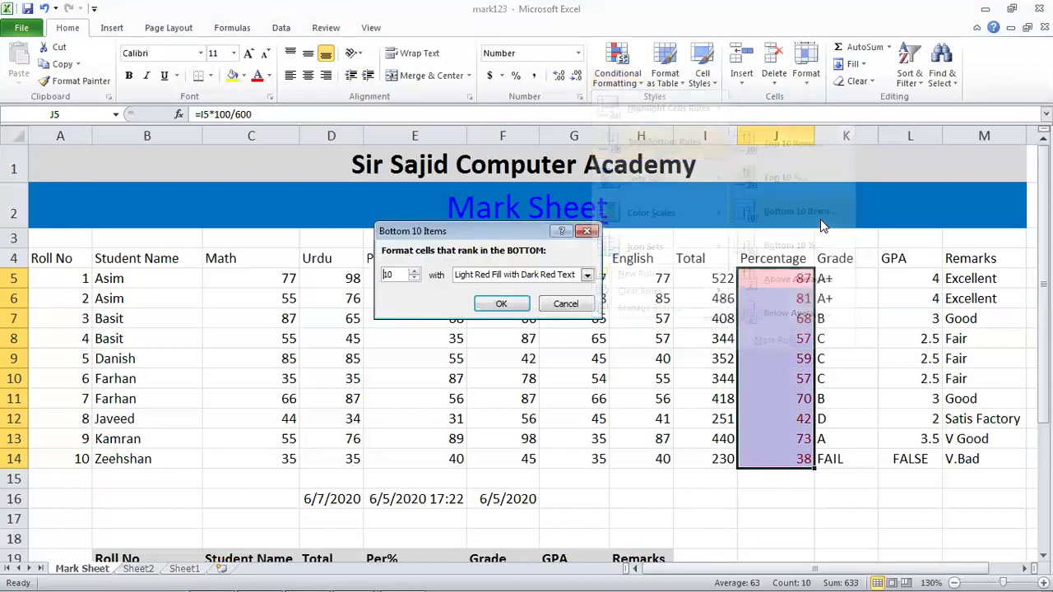
{"action": "left_click_drag", "start_coordinate": [402, 277], "coordinate": [313, 259]}
{"action": "type", "text": "3"}
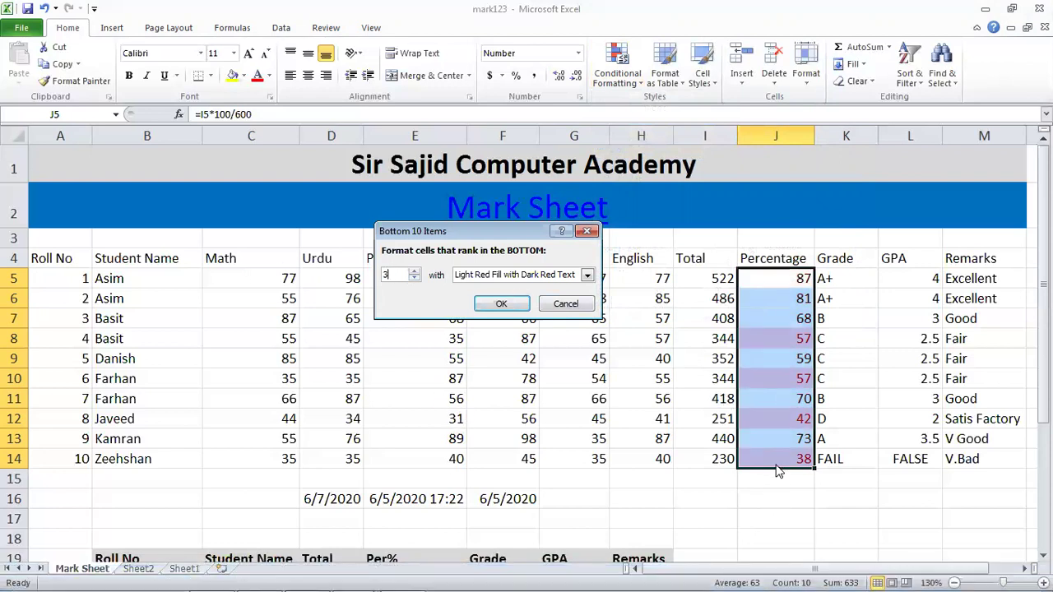
{"action": "left_click_drag", "start_coordinate": [404, 274], "coordinate": [357, 272]}
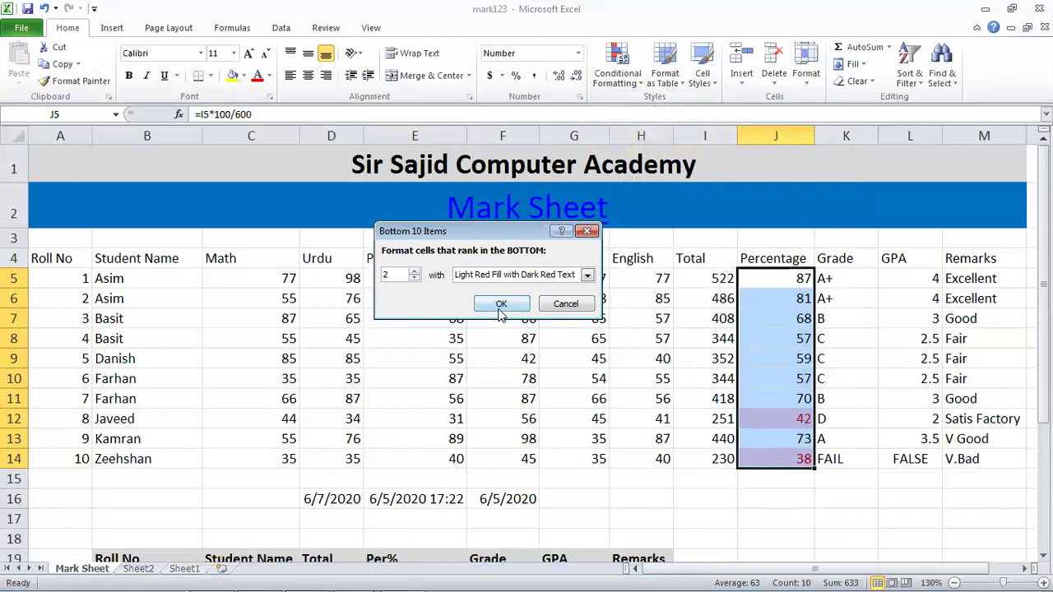
{"action": "left_click", "coordinate": [565, 304]}
- Preview the Bottom 10% rule at 10% with Light Red Fill with Dark Red Text on the Percentage values, and discard it
{"action": "left_click", "coordinate": [617, 66]}
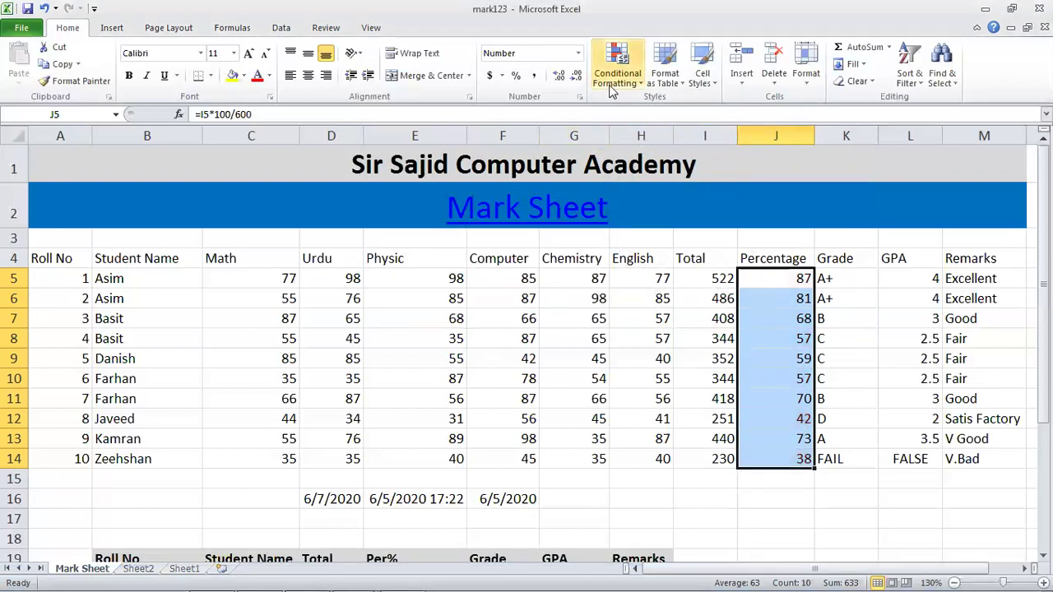
{"action": "mouse_move", "coordinate": [712, 148]}
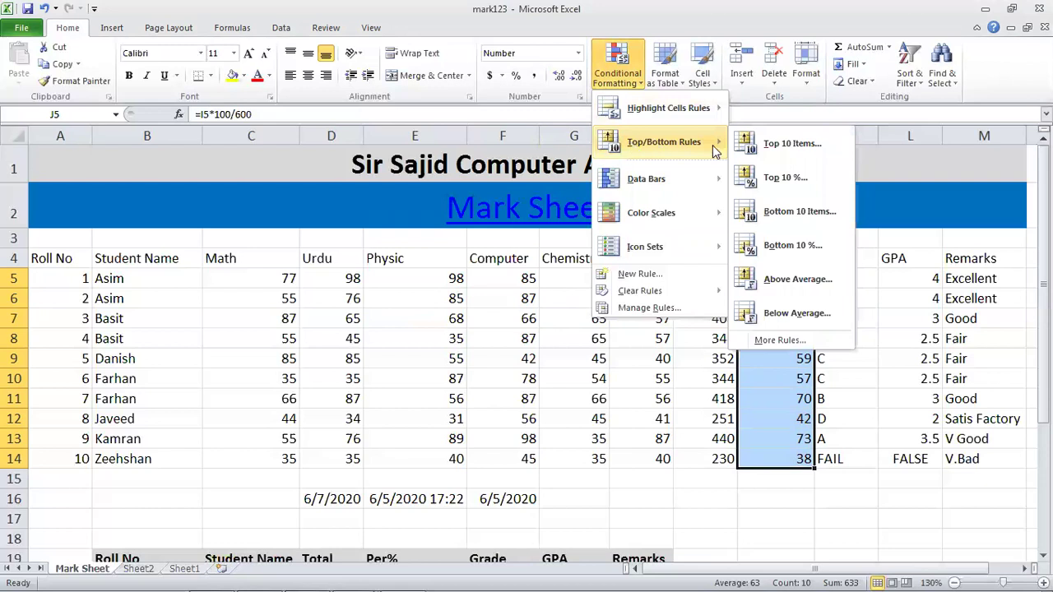
{"action": "left_click", "coordinate": [822, 246]}
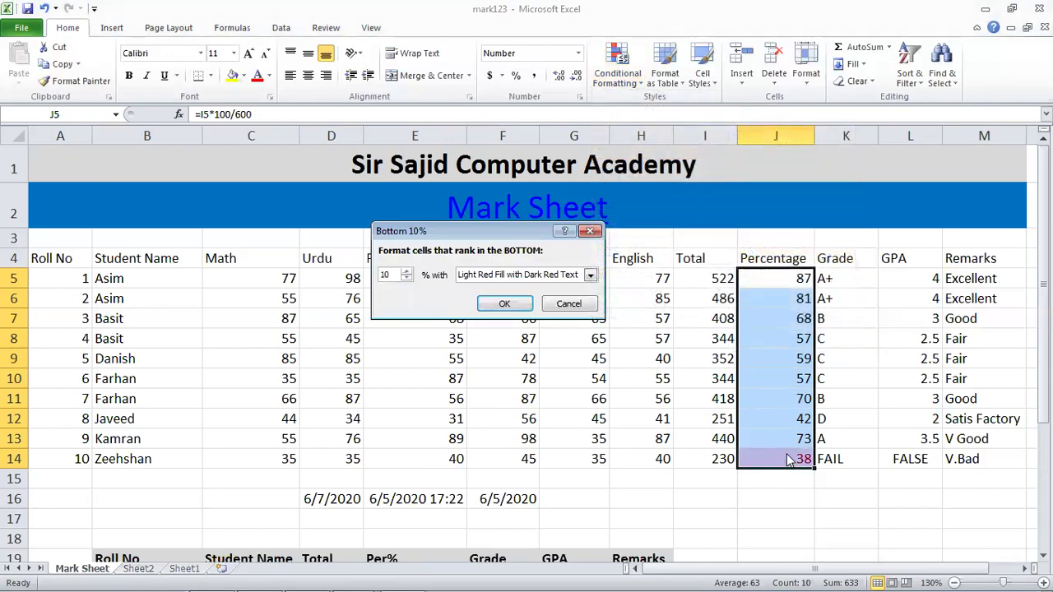
{"action": "left_click", "coordinate": [568, 304]}
{"action": "left_click", "coordinate": [617, 66]}
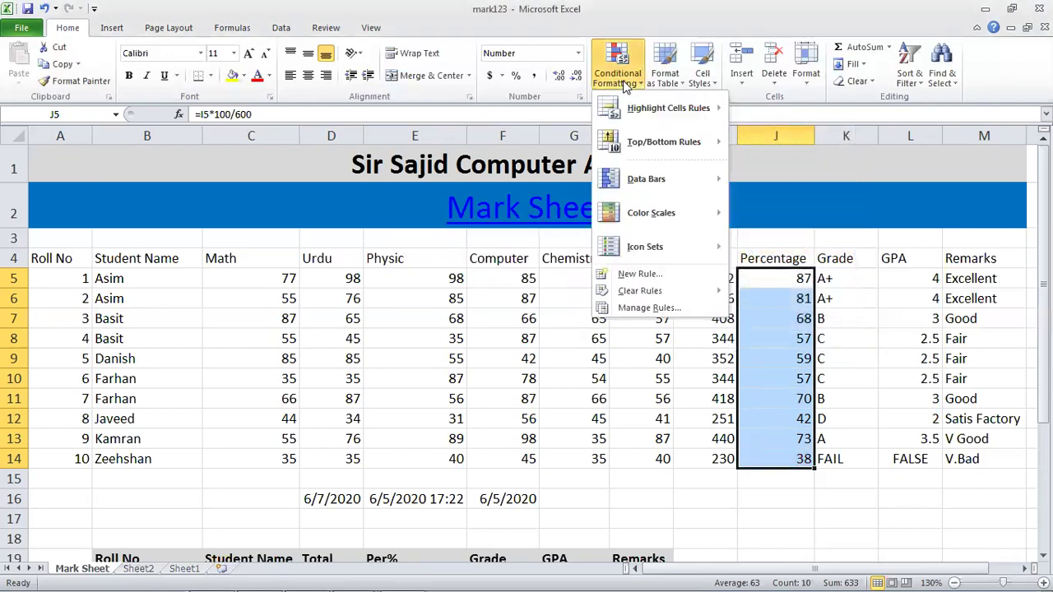
{"action": "mouse_move", "coordinate": [665, 146]}
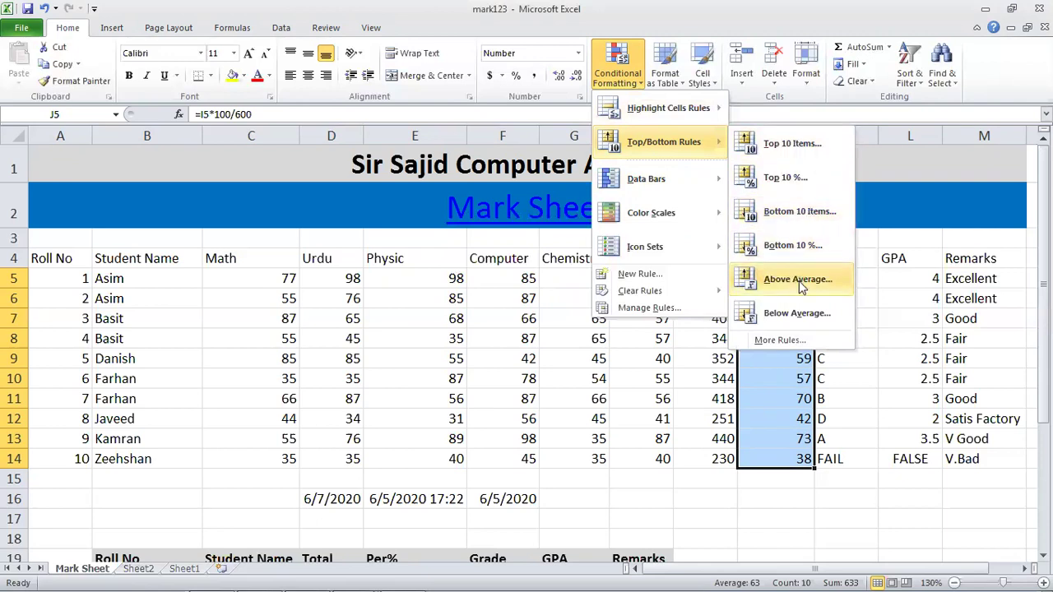
{"action": "left_click", "coordinate": [773, 479]}
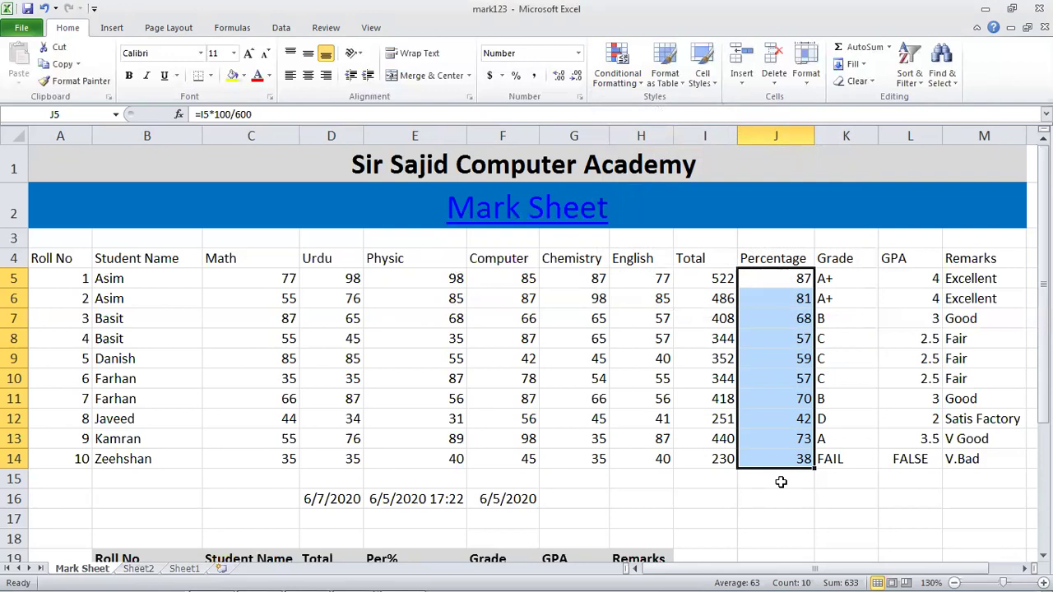
- Calculate the average of the percentages in cell J16 with the formula =average(J5:J14)
{"action": "left_click", "coordinate": [775, 501]}
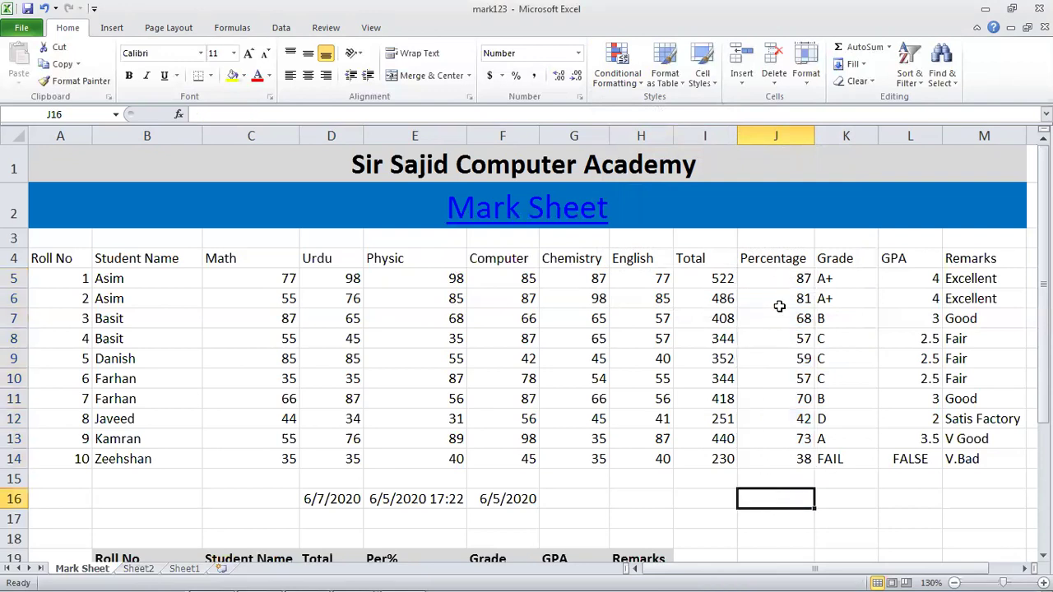
{"action": "type", "text": "=a"}
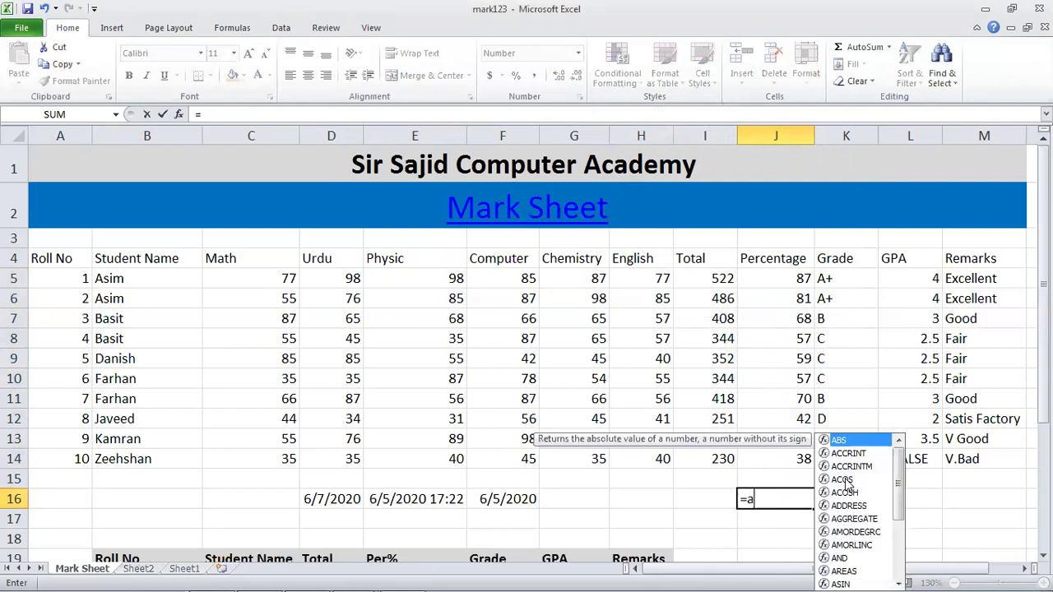
{"action": "type", "text": "verage("}
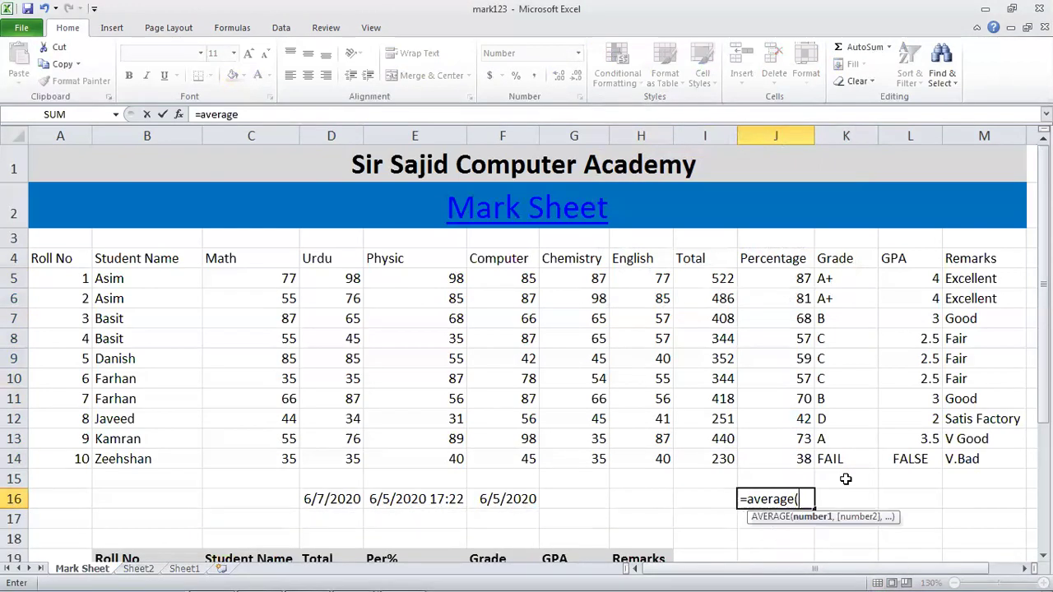
{"action": "left_click_drag", "start_coordinate": [788, 278], "coordinate": [773, 459]}
{"action": "type", "text": ")"}
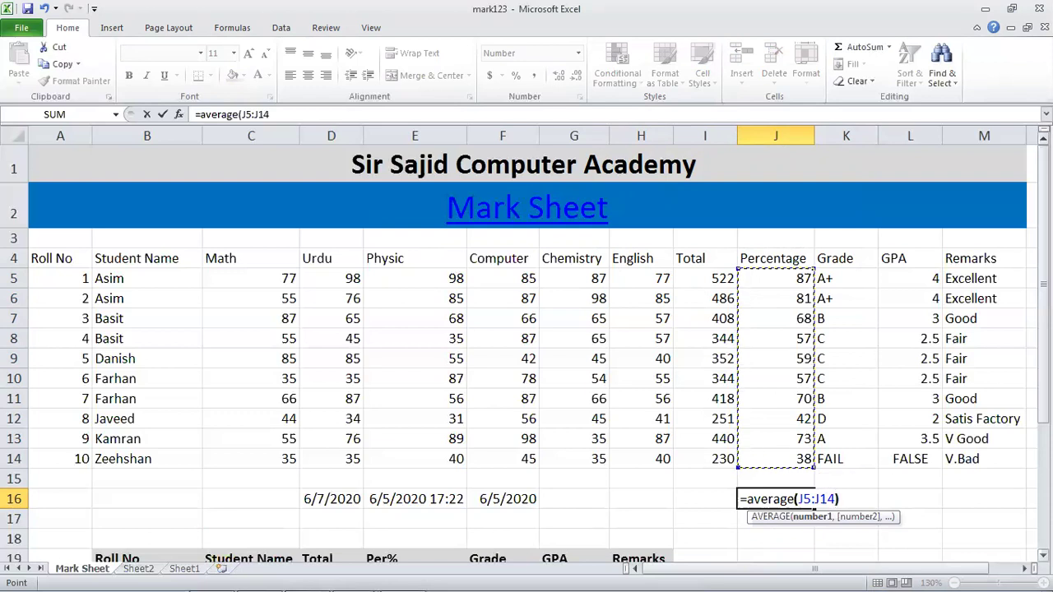
{"action": "key", "text": "Return"}
{"action": "key", "text": "Up"}
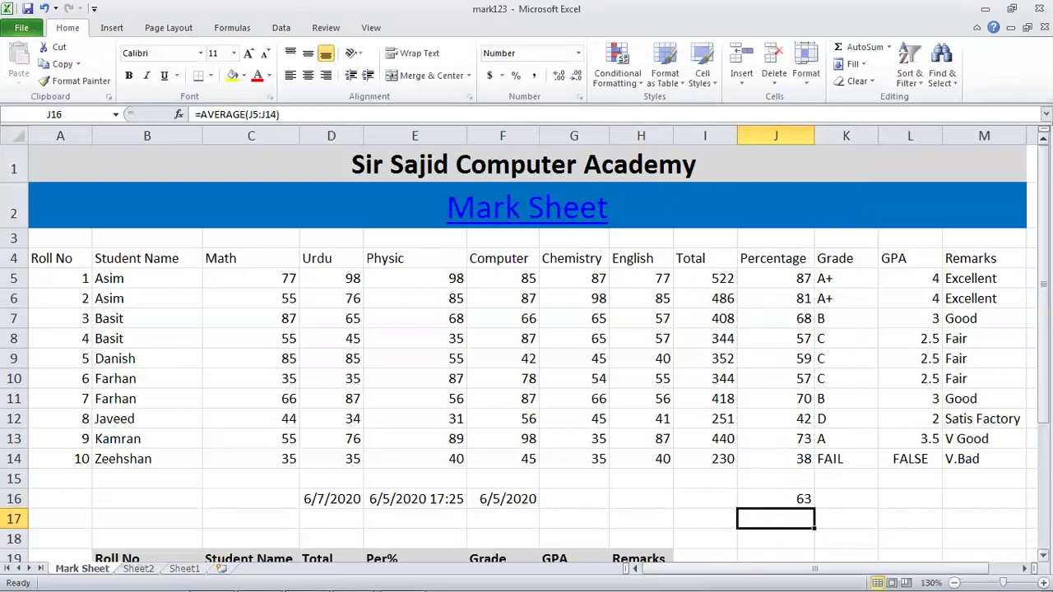
- Preview the Above Average rule with Light Red Fill with Dark Red Text on the percentages in J5:J14, and discard it
{"action": "left_click_drag", "start_coordinate": [765, 285], "coordinate": [777, 453]}
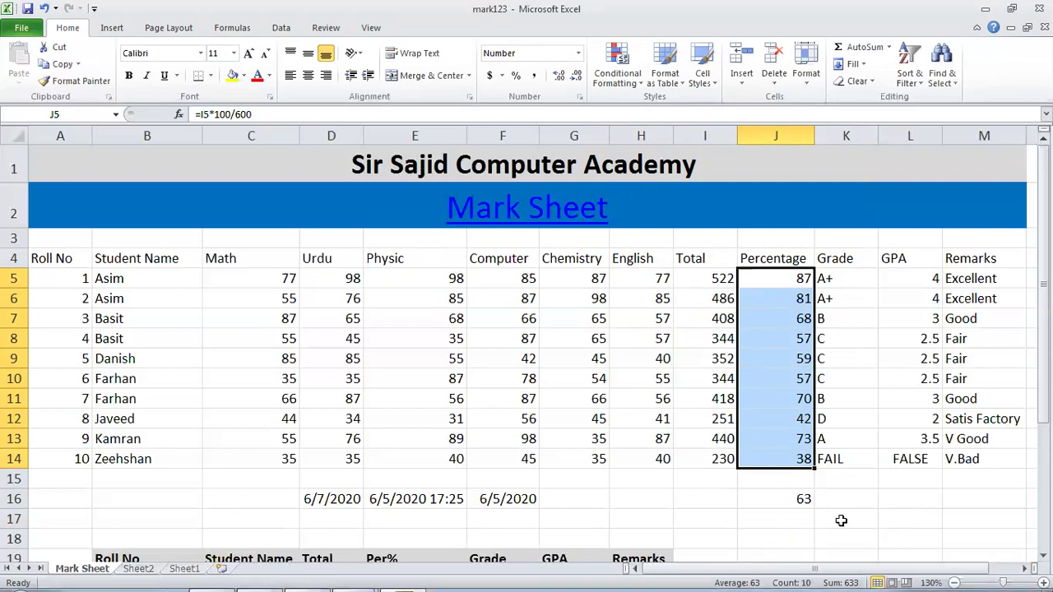
{"action": "left_click", "coordinate": [624, 76]}
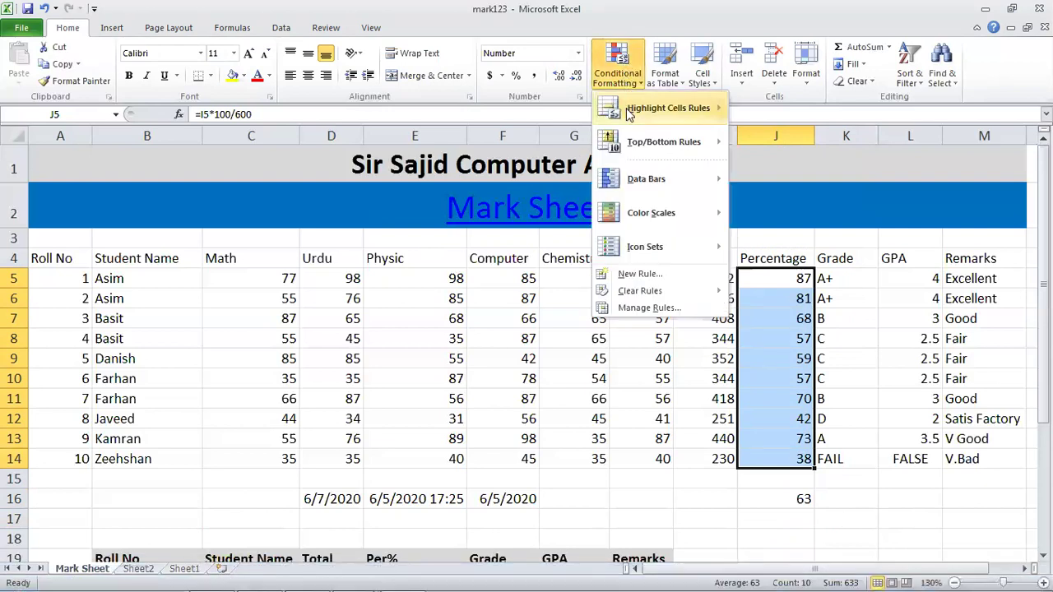
{"action": "mouse_move", "coordinate": [645, 112]}
{"action": "mouse_move", "coordinate": [699, 142]}
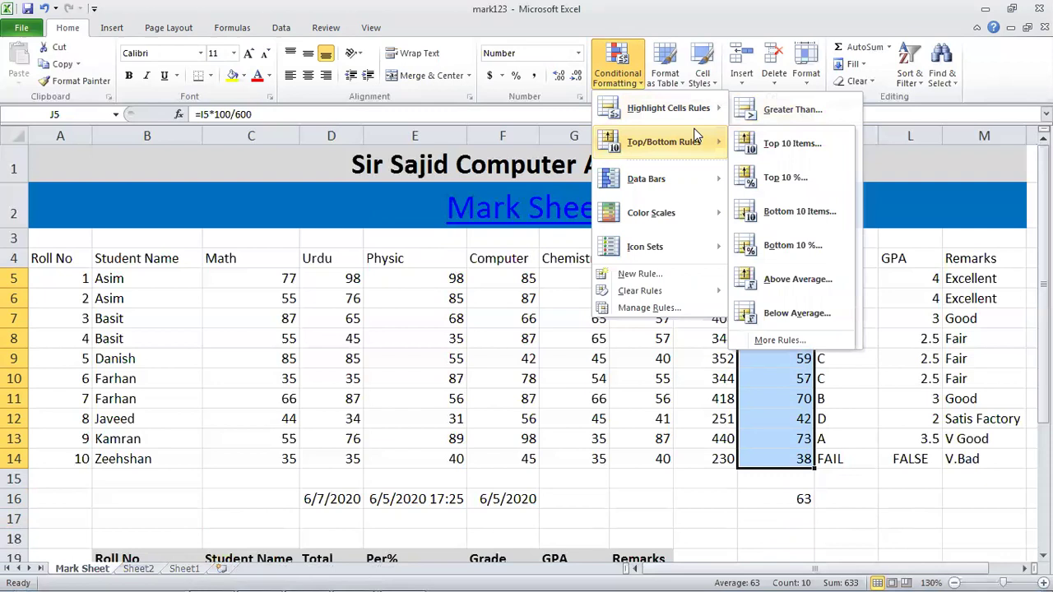
{"action": "left_click", "coordinate": [797, 280]}
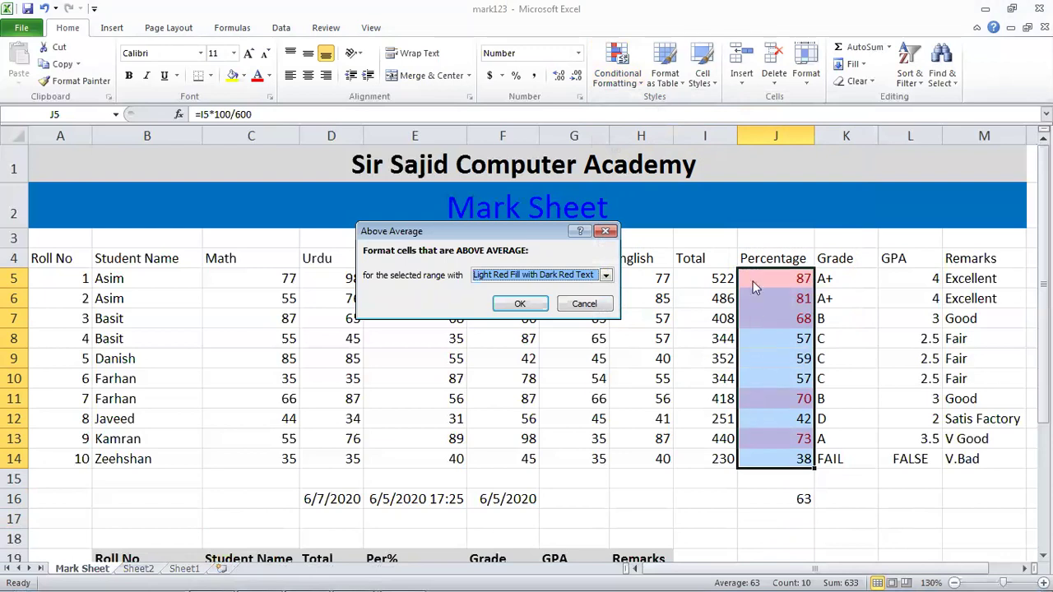
{"action": "left_click", "coordinate": [584, 304]}
- Preview the Below Average rule with Light Red Fill with Dark Red Text on the percentages in J5:J14, and discard it
{"action": "left_click", "coordinate": [617, 66]}
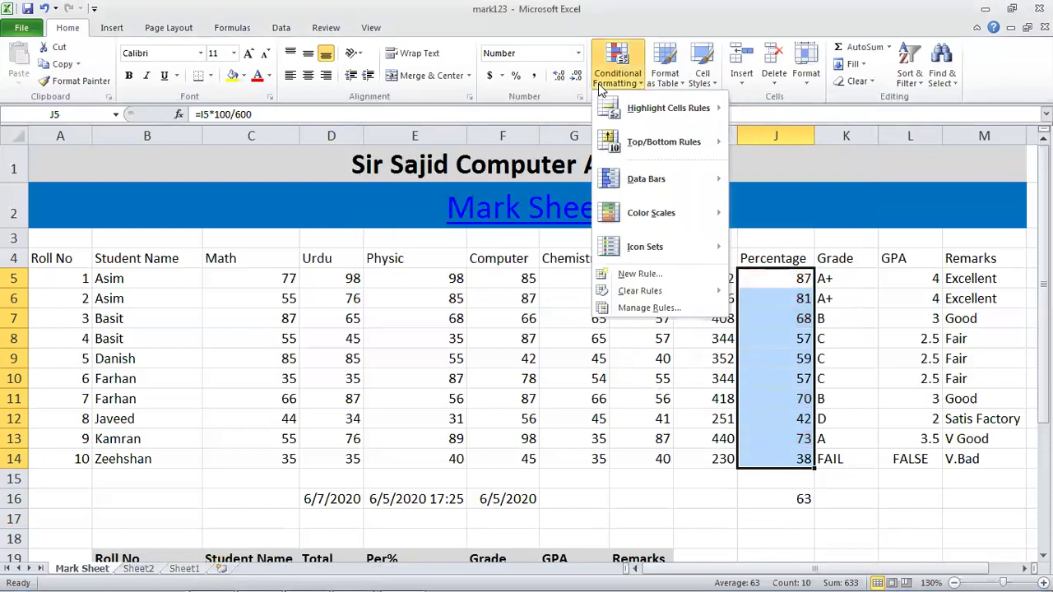
{"action": "mouse_move", "coordinate": [714, 153]}
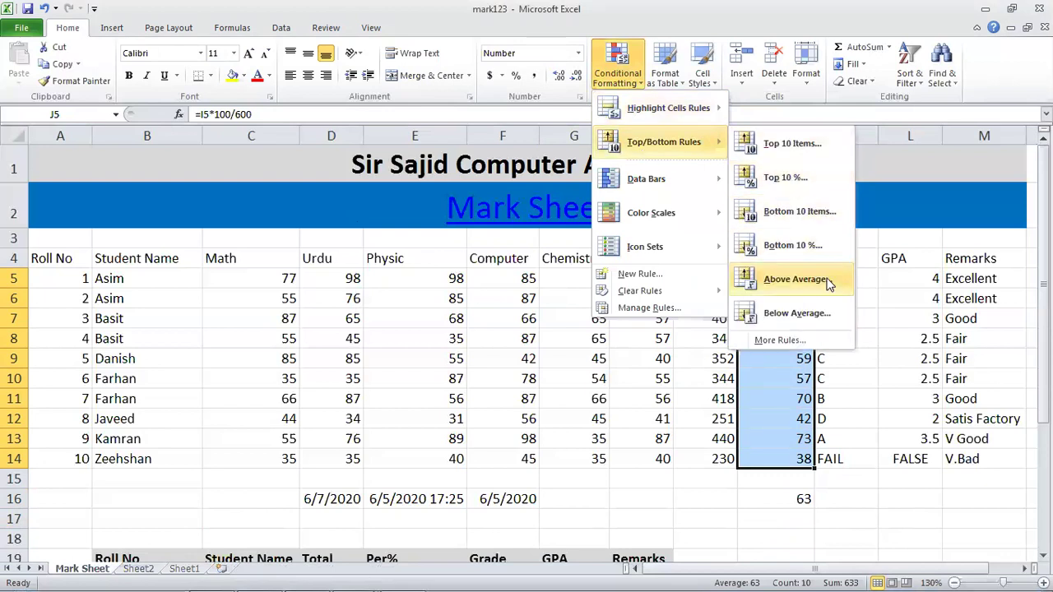
{"action": "left_click", "coordinate": [818, 316]}
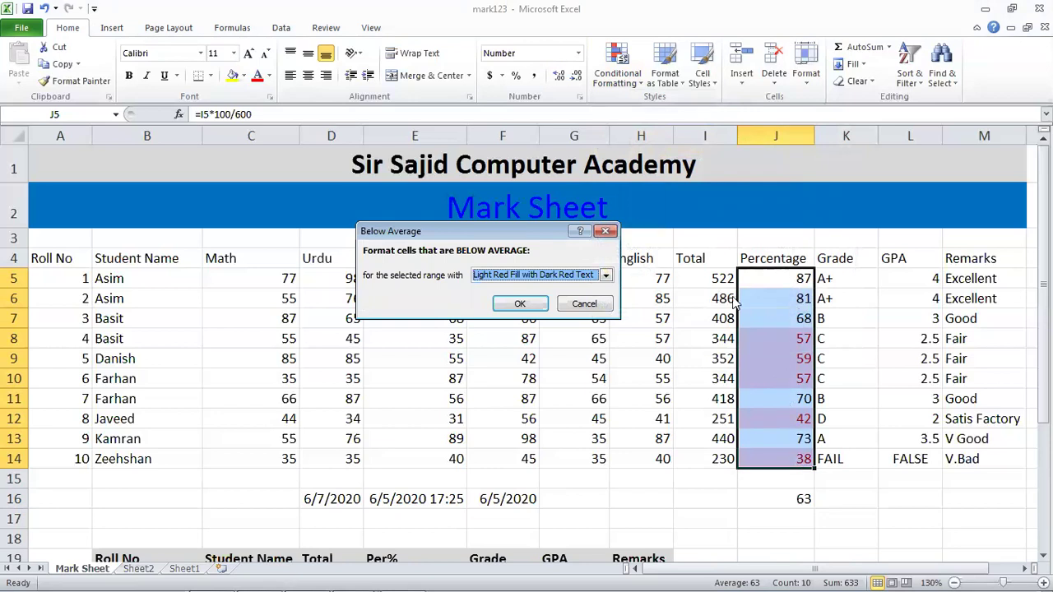
{"action": "left_click", "coordinate": [584, 304]}
- Apply blue Gradient Fill data bars to the Percentage values in J5:J14
{"action": "left_click", "coordinate": [621, 86]}
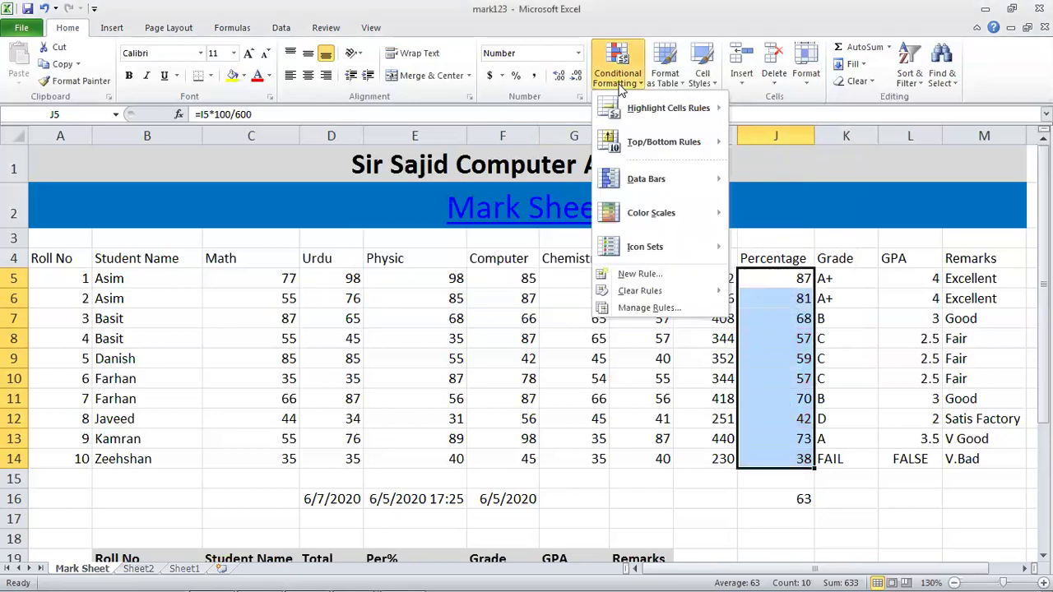
{"action": "mouse_move", "coordinate": [631, 142]}
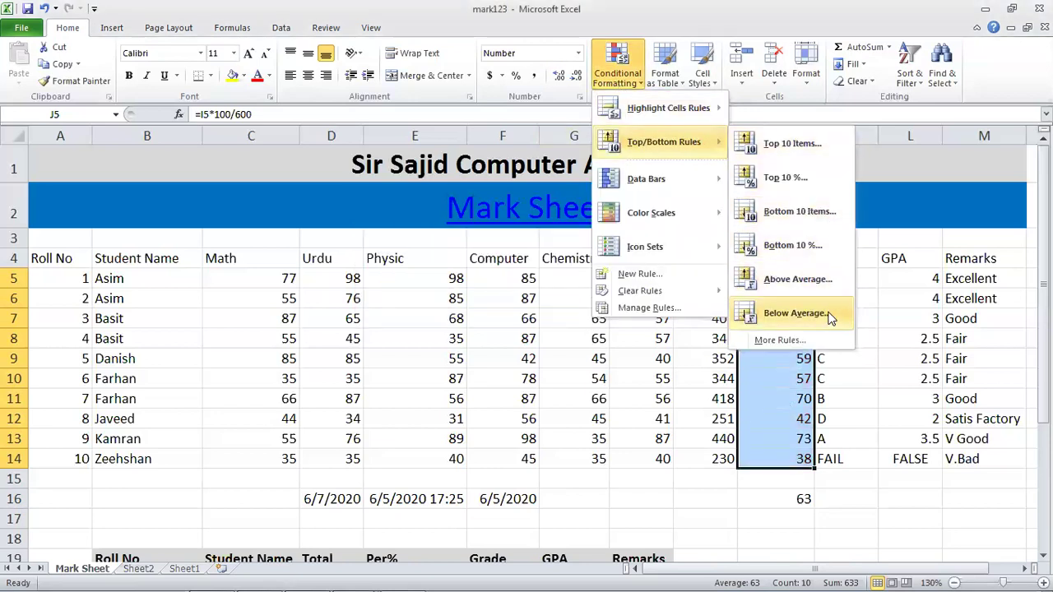
{"action": "mouse_move", "coordinate": [688, 190]}
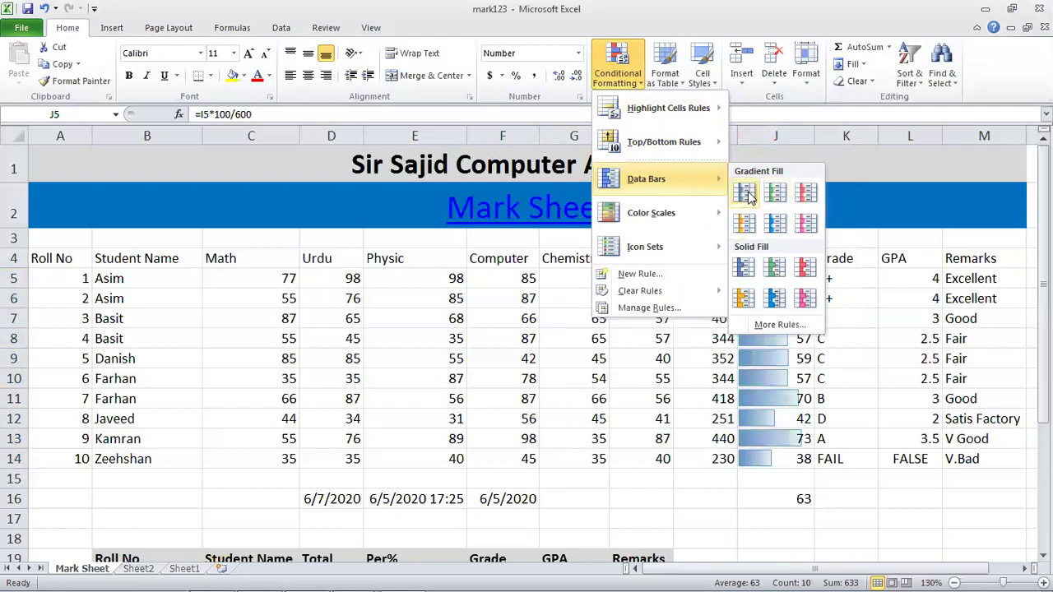
{"action": "left_click", "coordinate": [744, 195]}
{"action": "left_click", "coordinate": [931, 416]}
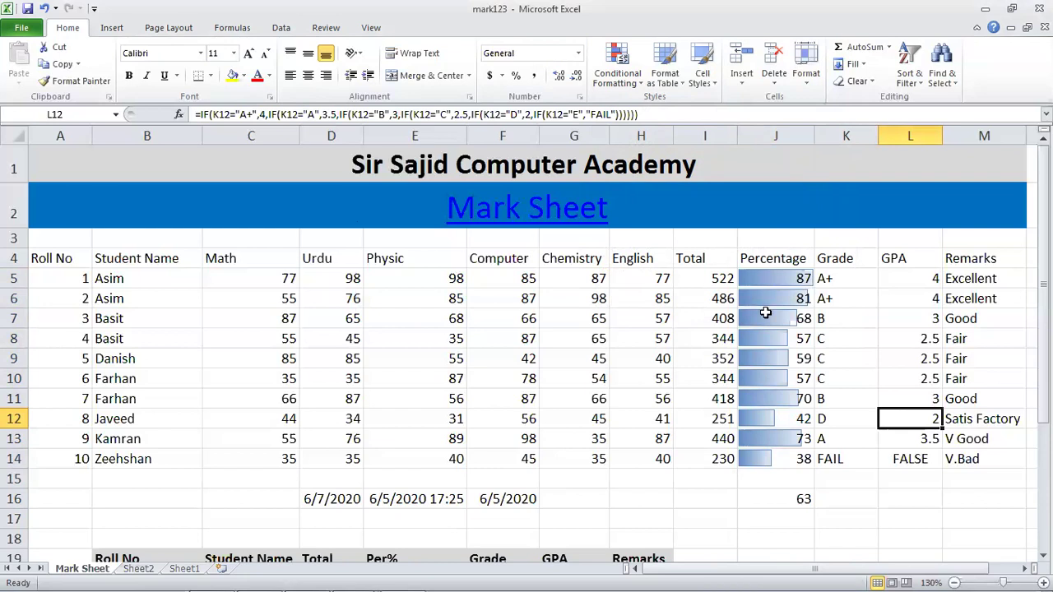
- Apply the Directional icon set with green up, yellow sideways and red down arrows to the percentages in J5:J14
{"action": "left_click", "coordinate": [781, 283]}
{"action": "key", "text": "ctrl+shift+Down"}
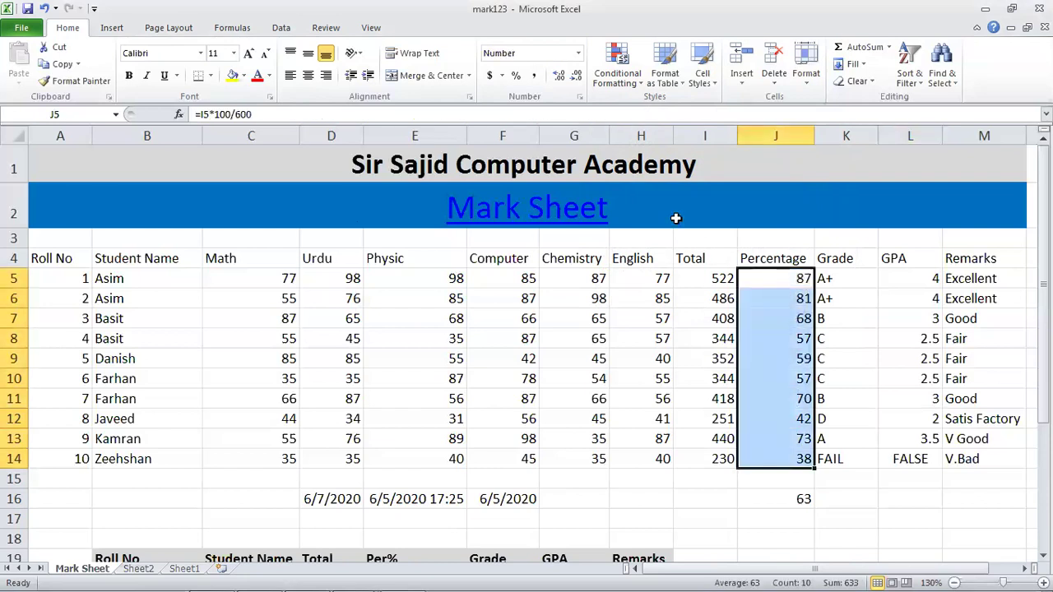
{"action": "left_click", "coordinate": [617, 66]}
{"action": "mouse_move", "coordinate": [635, 181]}
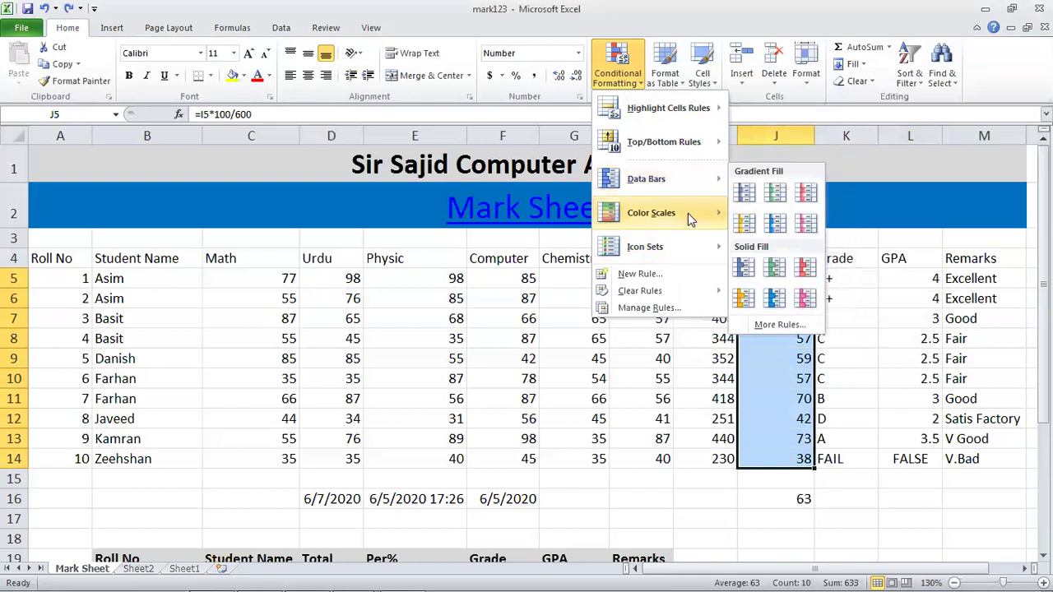
{"action": "mouse_move", "coordinate": [688, 213]}
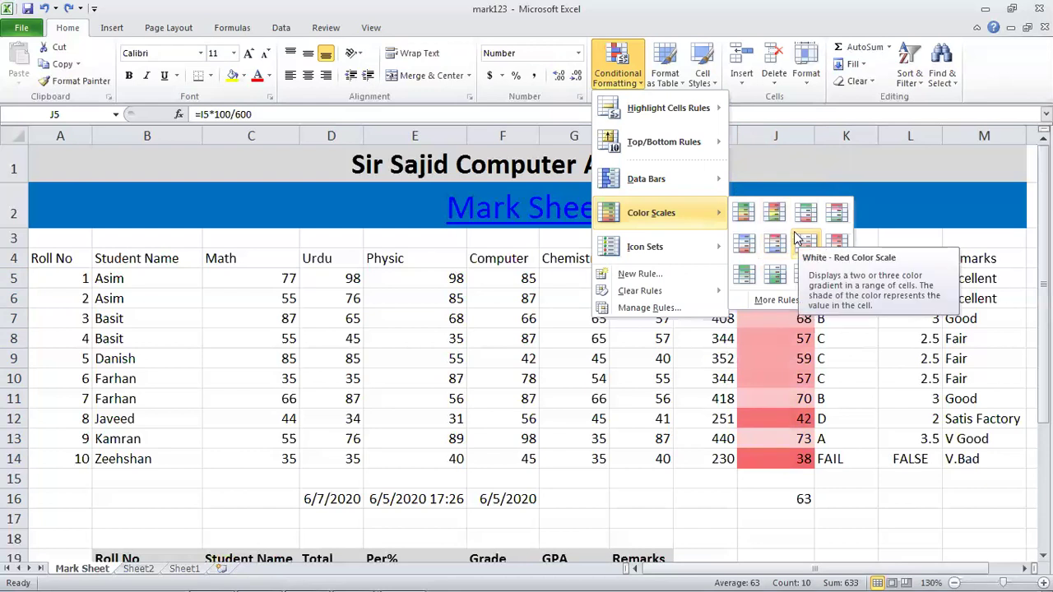
{"action": "mouse_move", "coordinate": [715, 242]}
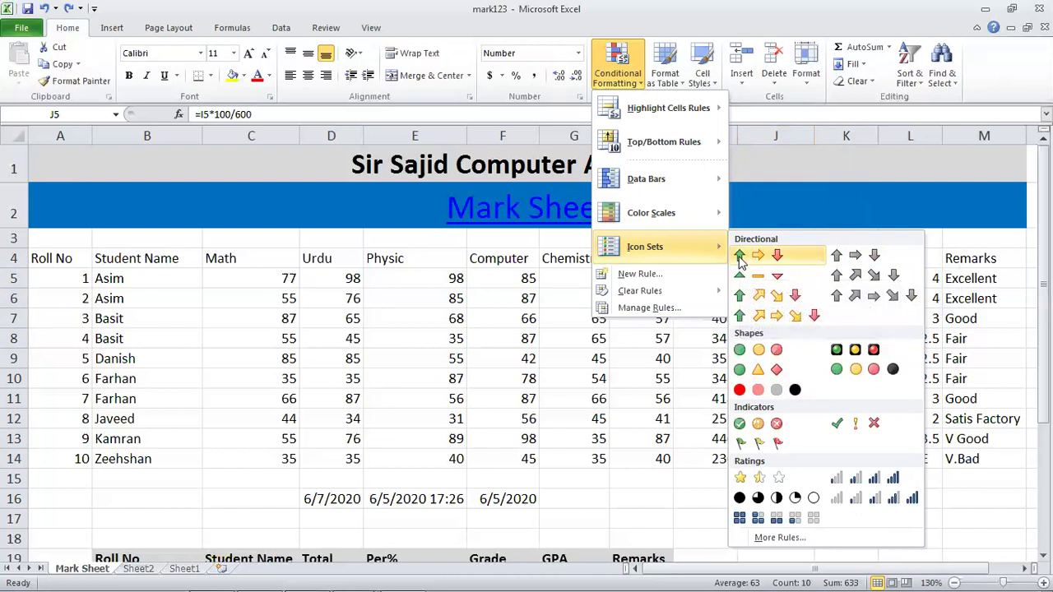
{"action": "left_click", "coordinate": [740, 259]}
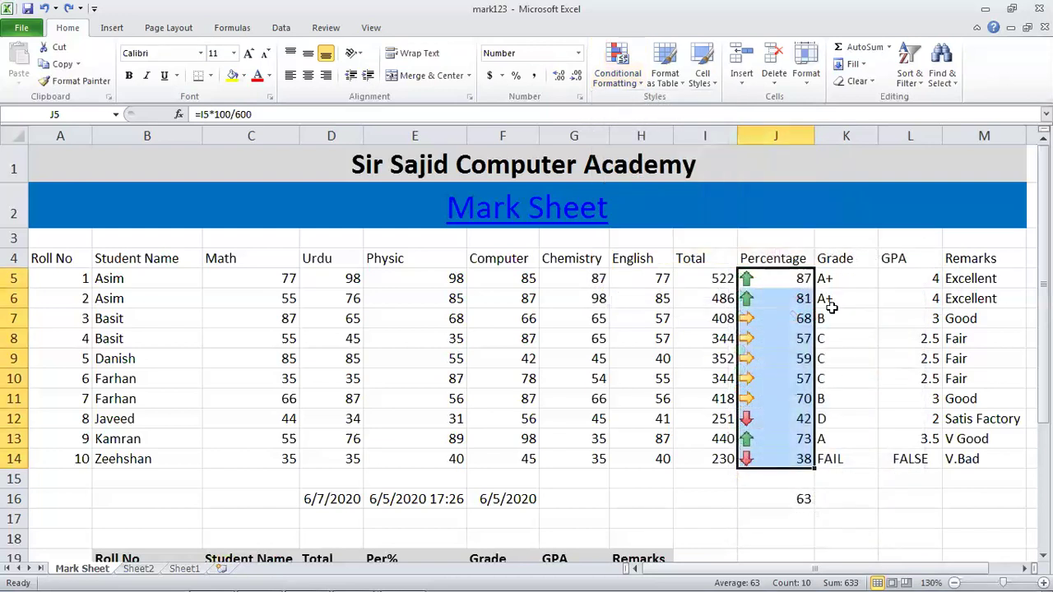
{"action": "left_click", "coordinate": [867, 317]}
{"action": "left_click", "coordinate": [781, 353]}
{"action": "left_click", "coordinate": [746, 300]}
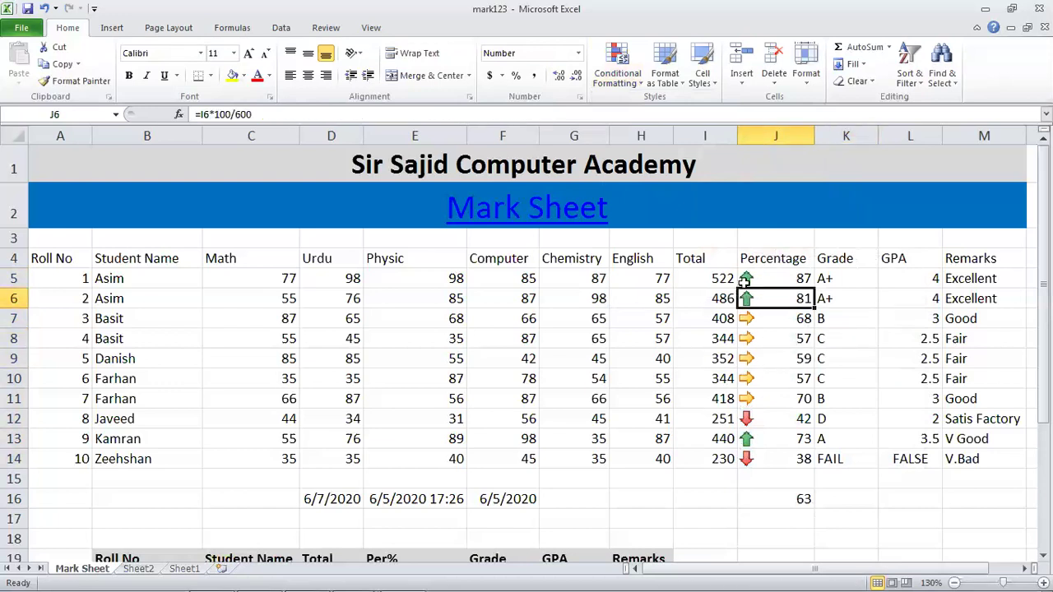
{"action": "left_click", "coordinate": [742, 326]}
{"action": "left_click", "coordinate": [741, 357]}
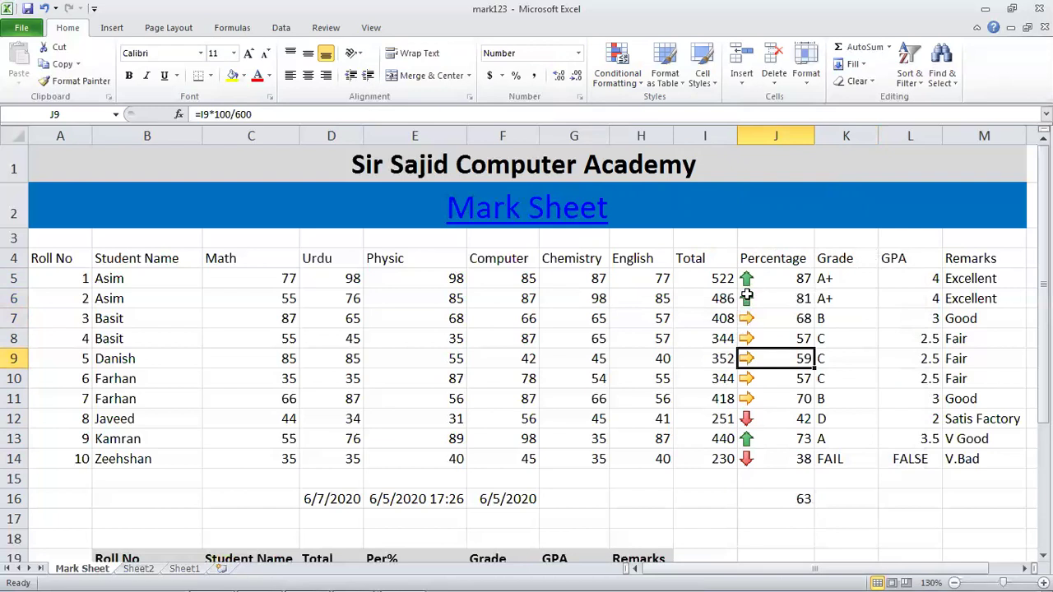
- Apply the four-bar Ratings icon set to the percentages in J5:J14
{"action": "left_click", "coordinate": [745, 321]}
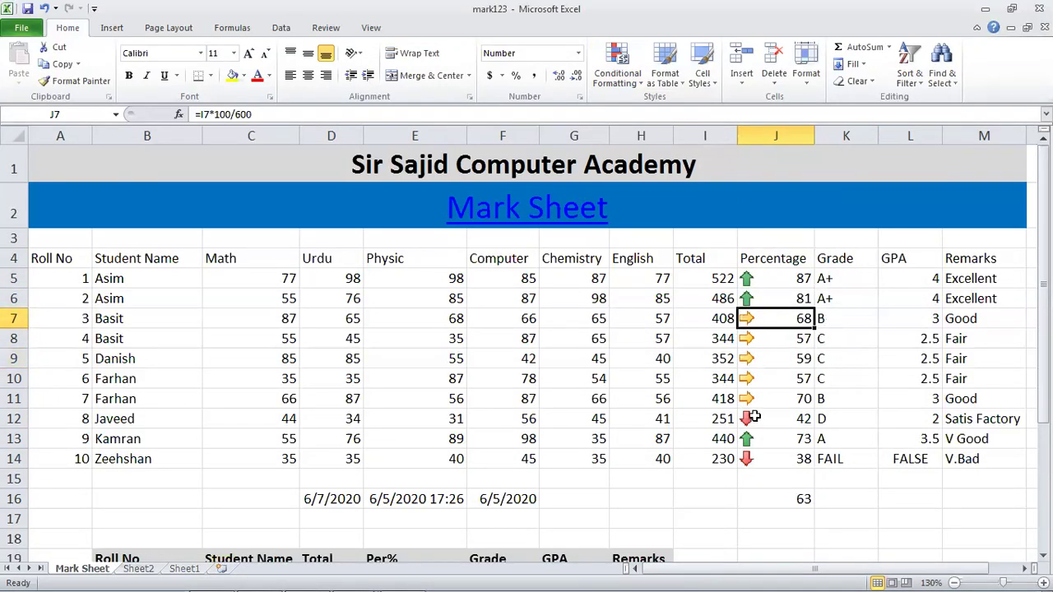
{"action": "left_click", "coordinate": [766, 377]}
{"action": "left_click_drag", "start_coordinate": [770, 280], "coordinate": [772, 450]}
{"action": "left_click", "coordinate": [616, 66]}
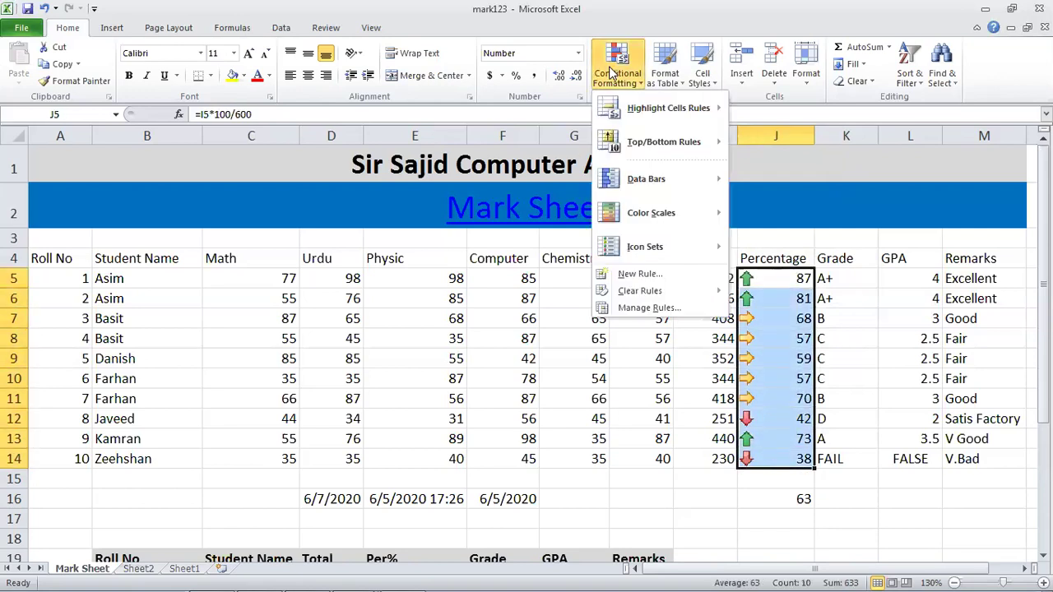
{"action": "mouse_move", "coordinate": [667, 248]}
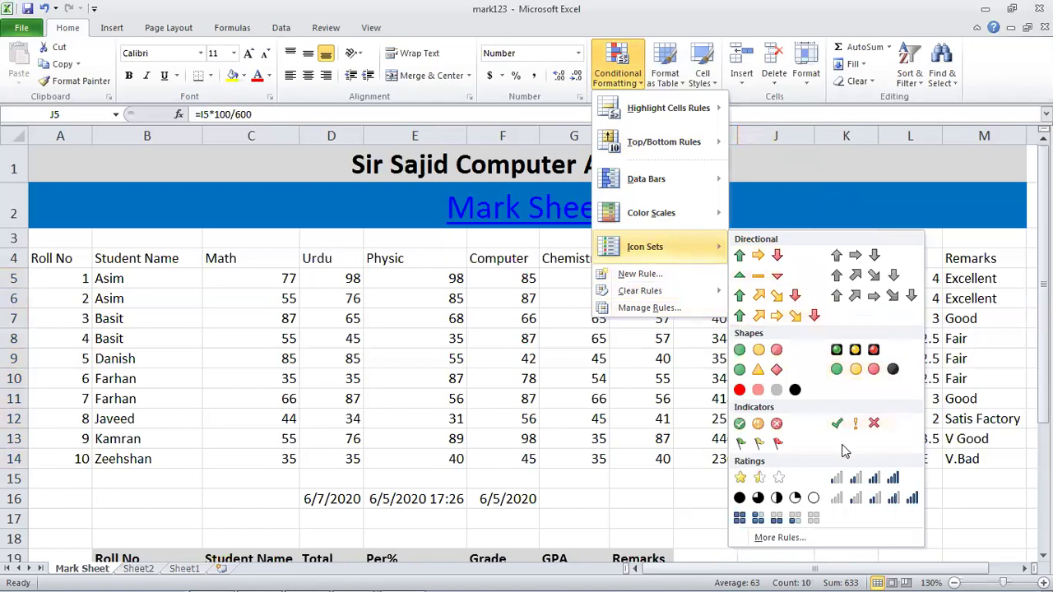
{"action": "left_click", "coordinate": [875, 484]}
{"action": "left_click", "coordinate": [834, 340]}
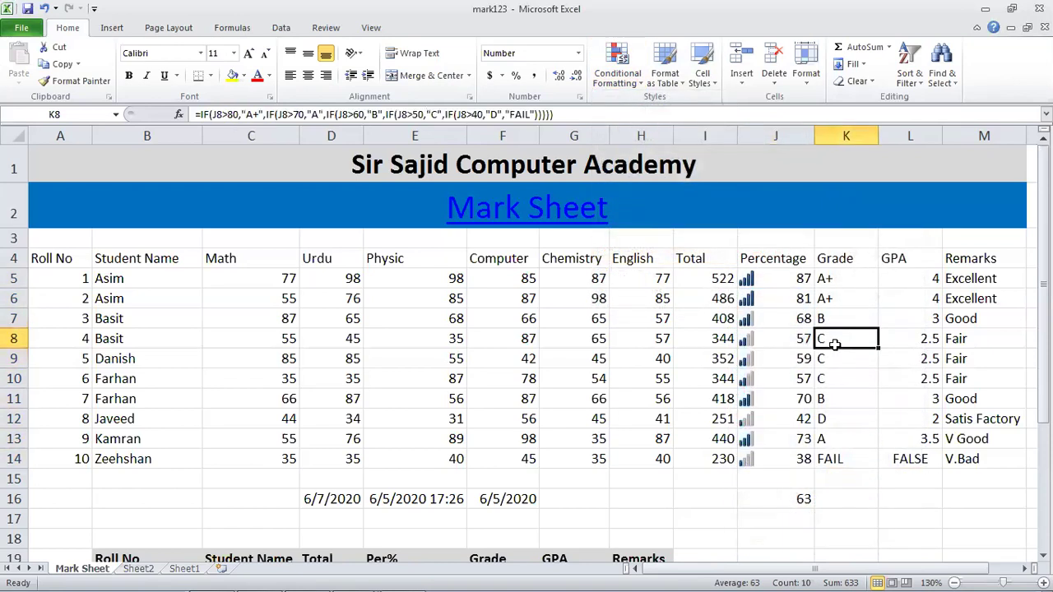
{"action": "left_click", "coordinate": [750, 278]}
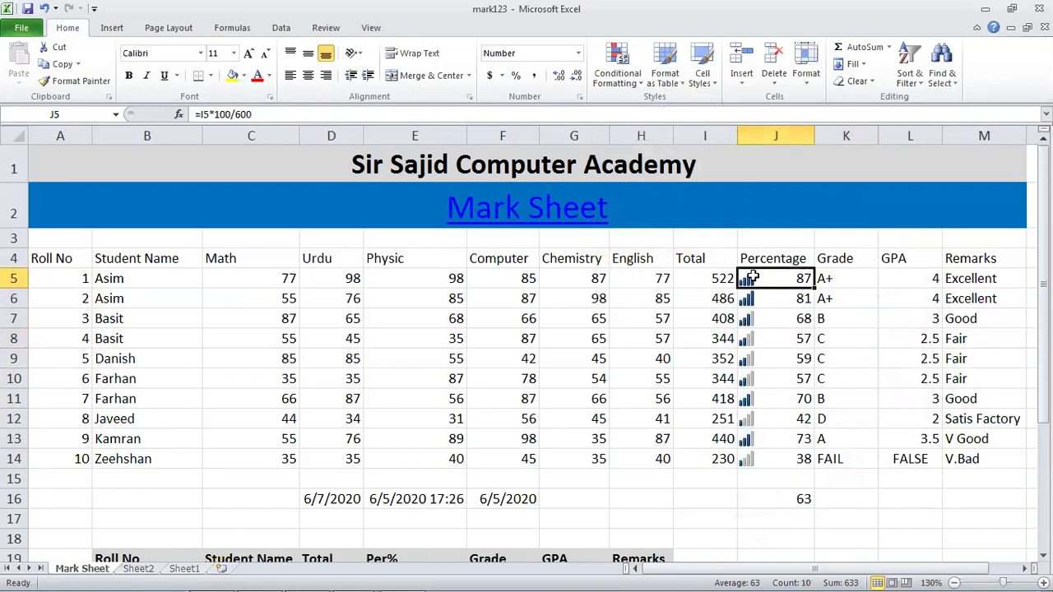
{"action": "left_click", "coordinate": [749, 318]}
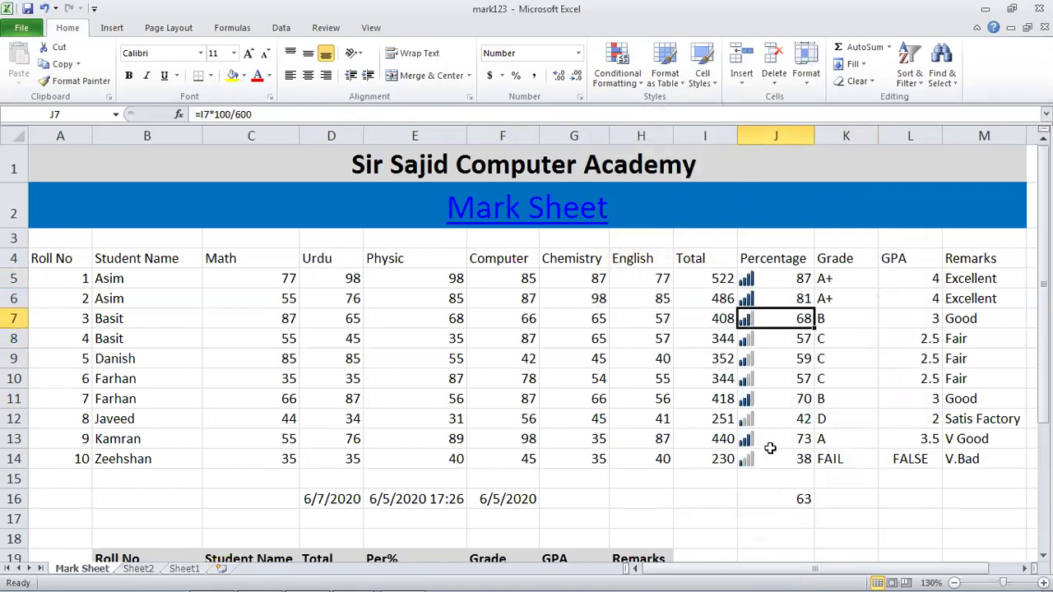
{"action": "left_click", "coordinate": [776, 396]}
- Clear the conditional formatting rules from the percentages in J5:J14
{"action": "left_click_drag", "start_coordinate": [753, 284], "coordinate": [752, 458]}
{"action": "left_click", "coordinate": [618, 74]}
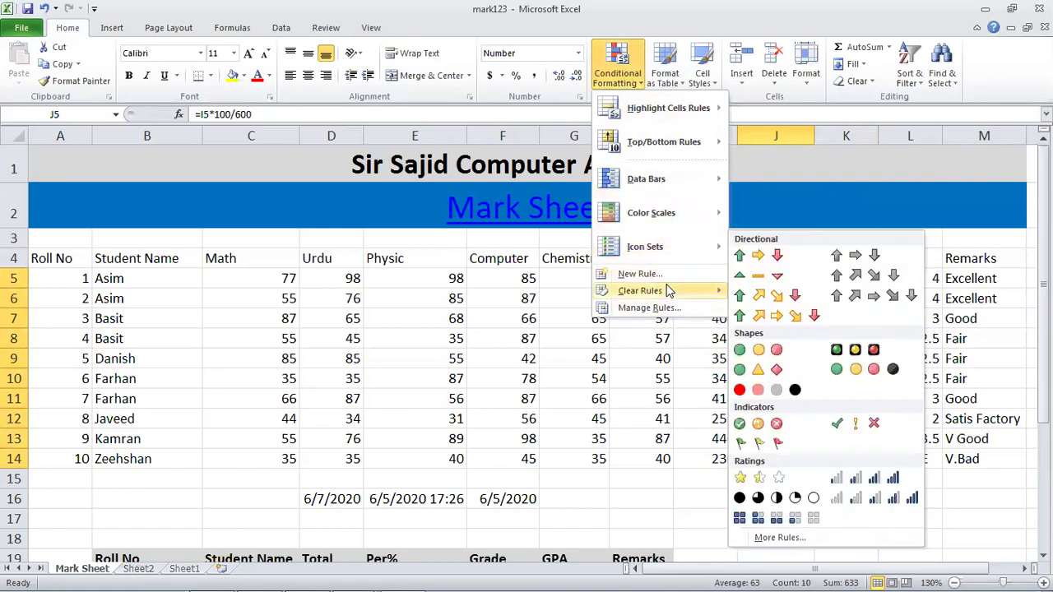
{"action": "mouse_move", "coordinate": [668, 291]}
{"action": "left_click", "coordinate": [752, 294]}
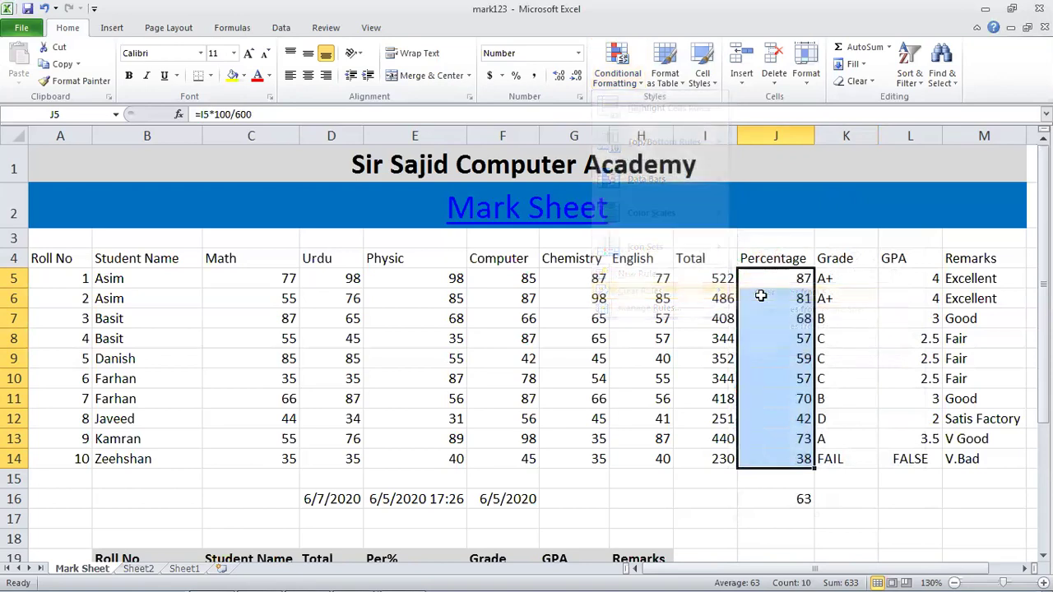
{"action": "left_click", "coordinate": [786, 281]}
{"action": "key", "text": "alt+f"}
{"action": "key", "text": "Escape"}
{"action": "left_click", "coordinate": [630, 324]}
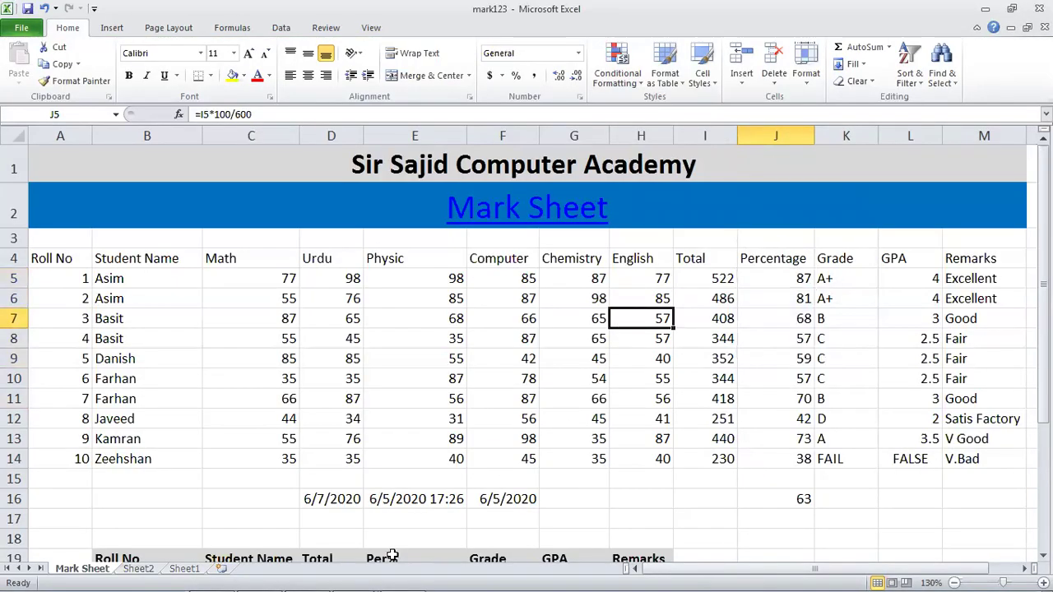
- Switch to the Notepad task file and review the list of Lab6 features to be covered
{"action": "left_click", "coordinate": [309, 576]}
{"action": "left_click", "coordinate": [490, 295]}
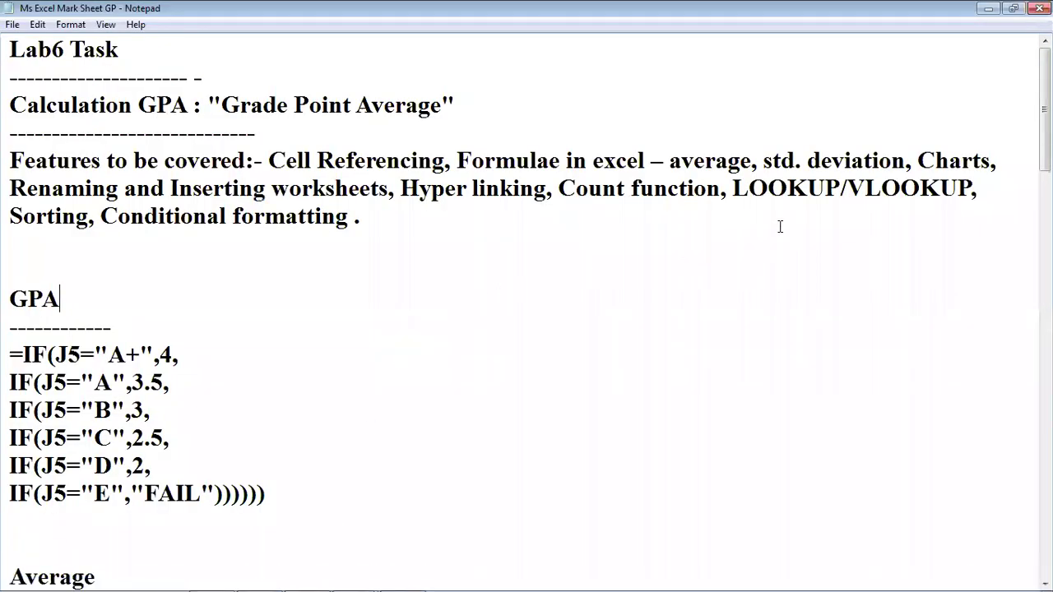
{"action": "left_click", "coordinate": [209, 216]}
{"action": "left_click", "coordinate": [35, 218]}
{"action": "left_click", "coordinate": [471, 189]}
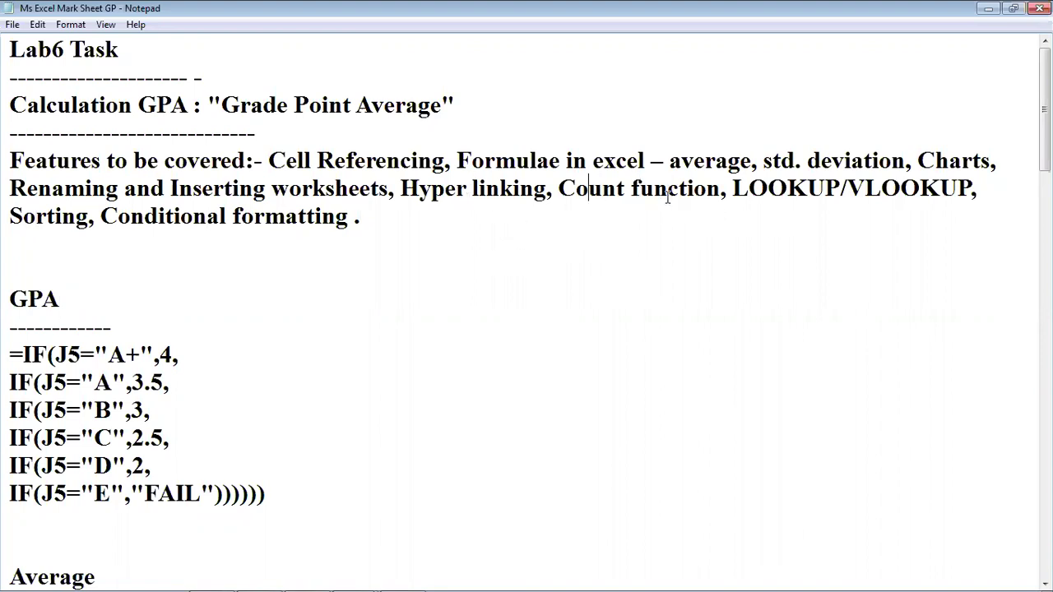
{"action": "scroll", "coordinate": [651, 228], "scroll_direction": "down", "scroll_amount": 4}
{"action": "scroll", "coordinate": [650, 227], "scroll_direction": "up", "scroll_amount": 4}
{"action": "left_click_drag", "start_coordinate": [574, 188], "coordinate": [699, 189]}
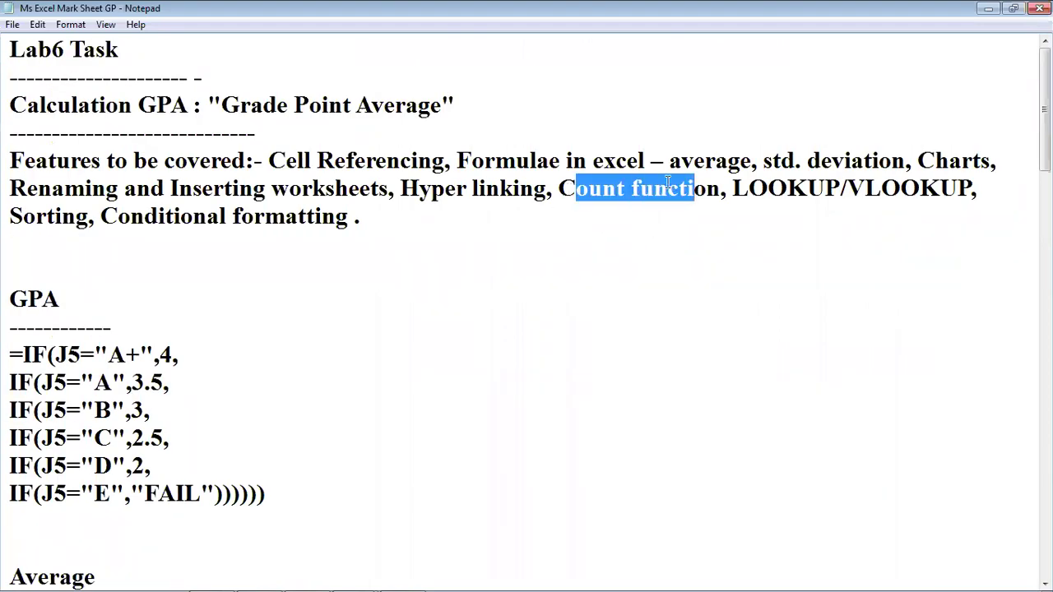
{"action": "left_click", "coordinate": [345, 160]}
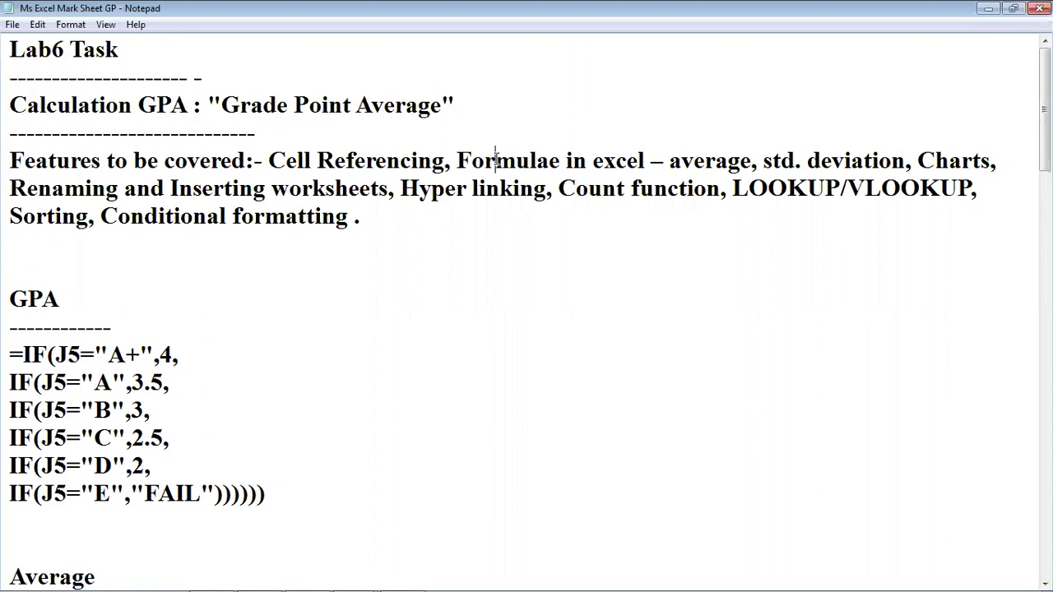
{"action": "left_click_drag", "start_coordinate": [52, 191], "coordinate": [235, 192]}
{"action": "left_click", "coordinate": [458, 203]}
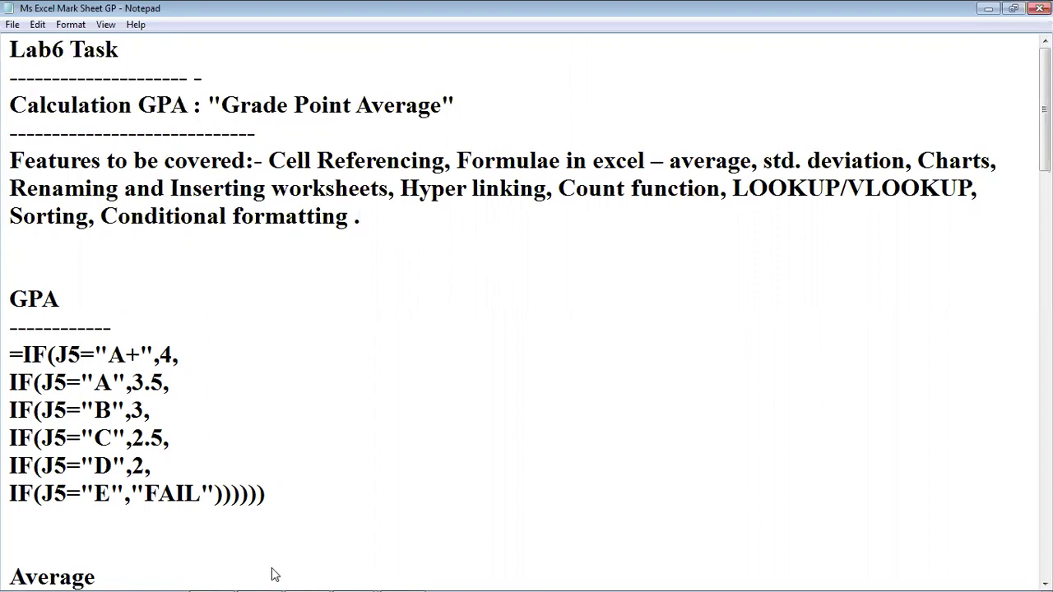
- Switch back to the Excel mark sheet and examine the students' roll numbers, names, marks and totals
{"action": "left_click", "coordinate": [402, 581]}
{"action": "left_click", "coordinate": [455, 432]}
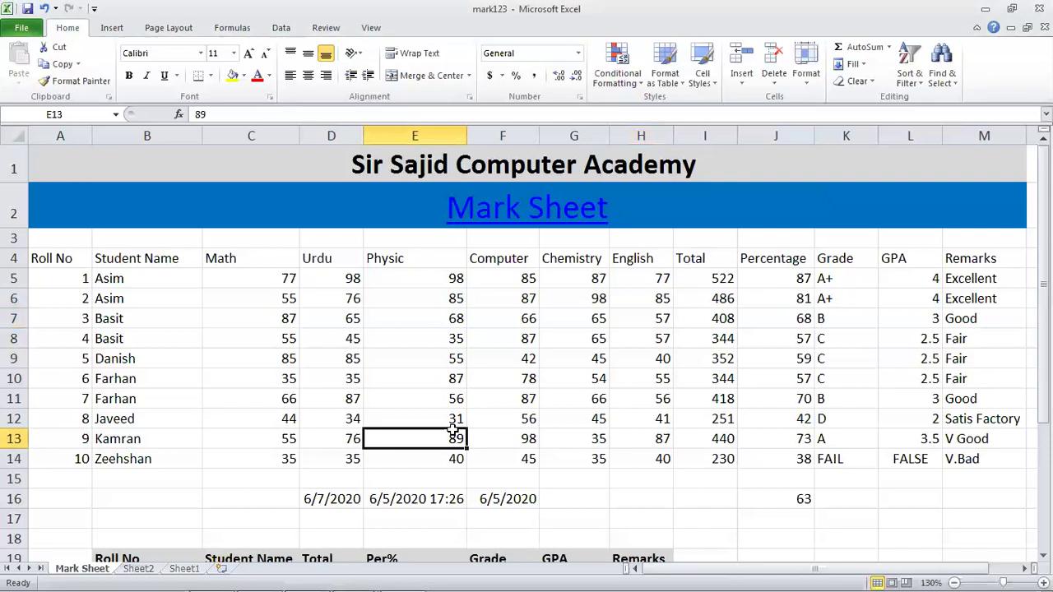
{"action": "left_click", "coordinate": [407, 321]}
{"action": "left_click_drag", "start_coordinate": [691, 270], "coordinate": [173, 465]}
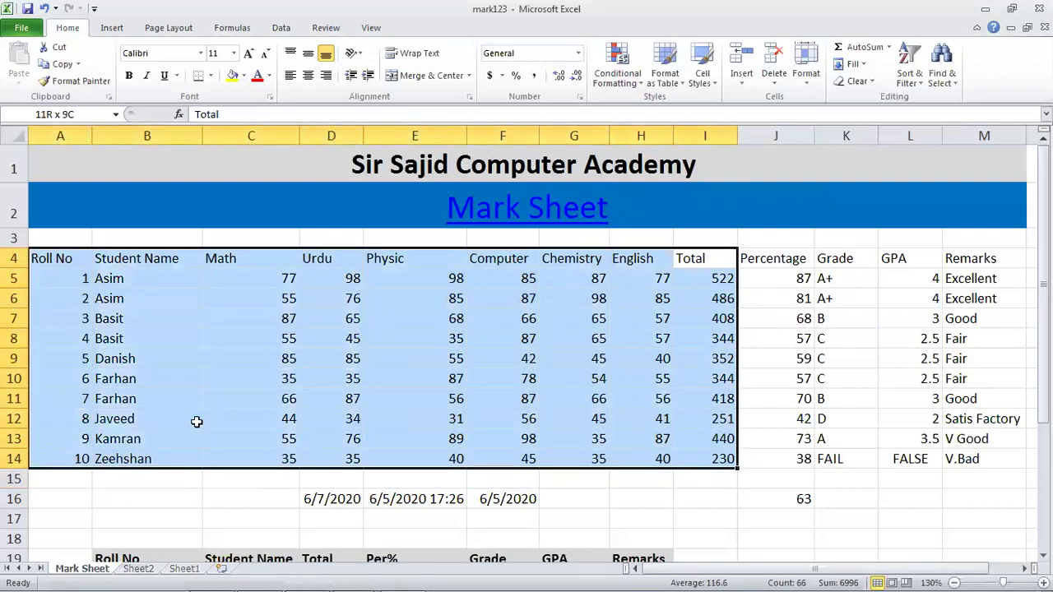
{"action": "left_click", "coordinate": [510, 378]}
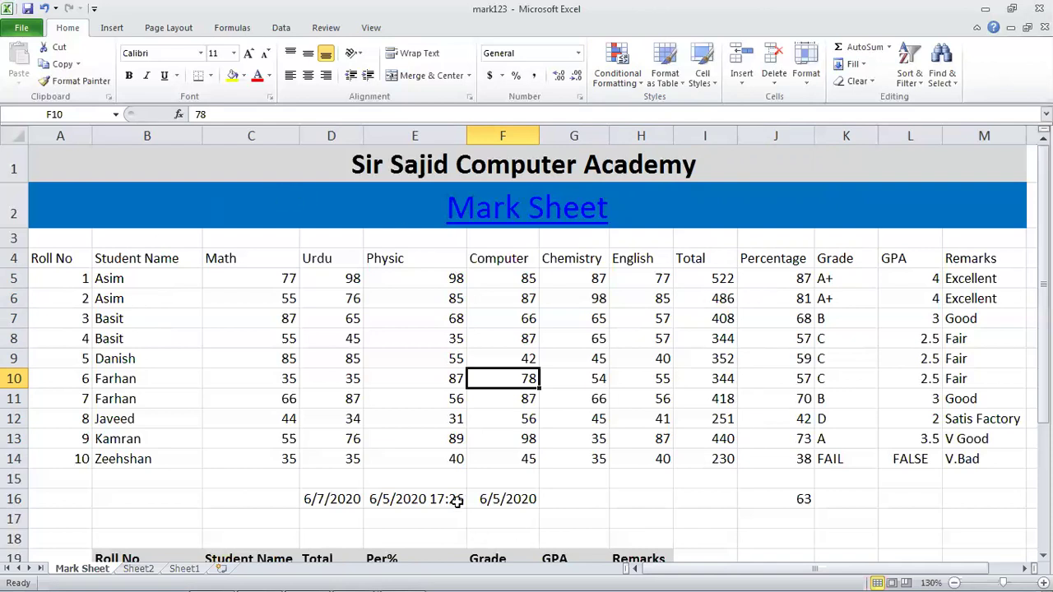
{"action": "left_click", "coordinate": [152, 280]}
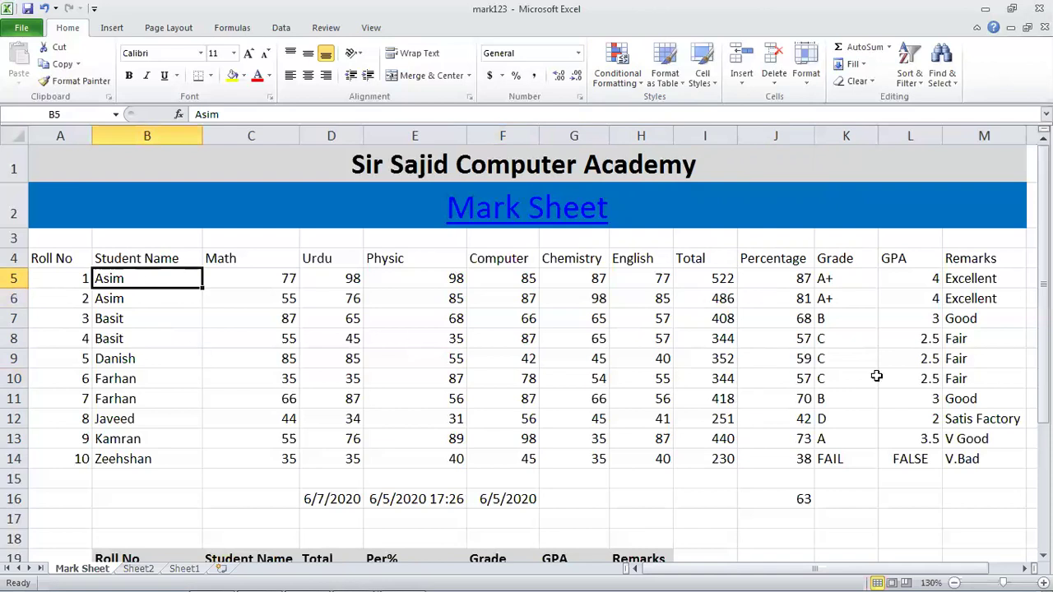
{"action": "left_click", "coordinate": [757, 376]}
{"action": "left_click", "coordinate": [623, 335]}
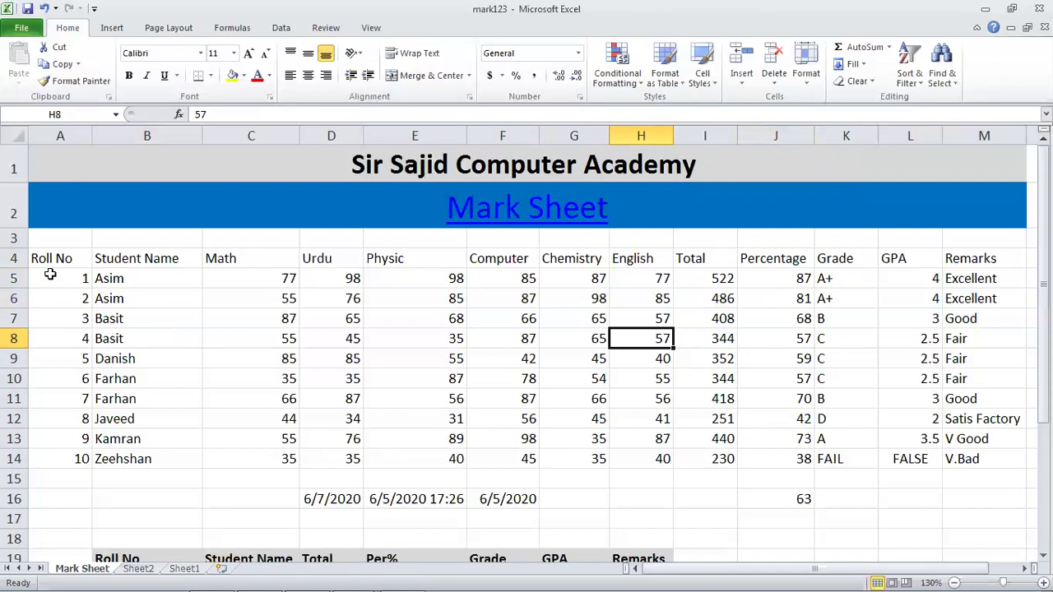
{"action": "left_click", "coordinate": [498, 320]}
{"action": "left_click", "coordinate": [238, 321]}
{"action": "left_click", "coordinate": [169, 321]}
{"action": "left_click", "coordinate": [551, 321]}
{"action": "left_click", "coordinate": [437, 337]}
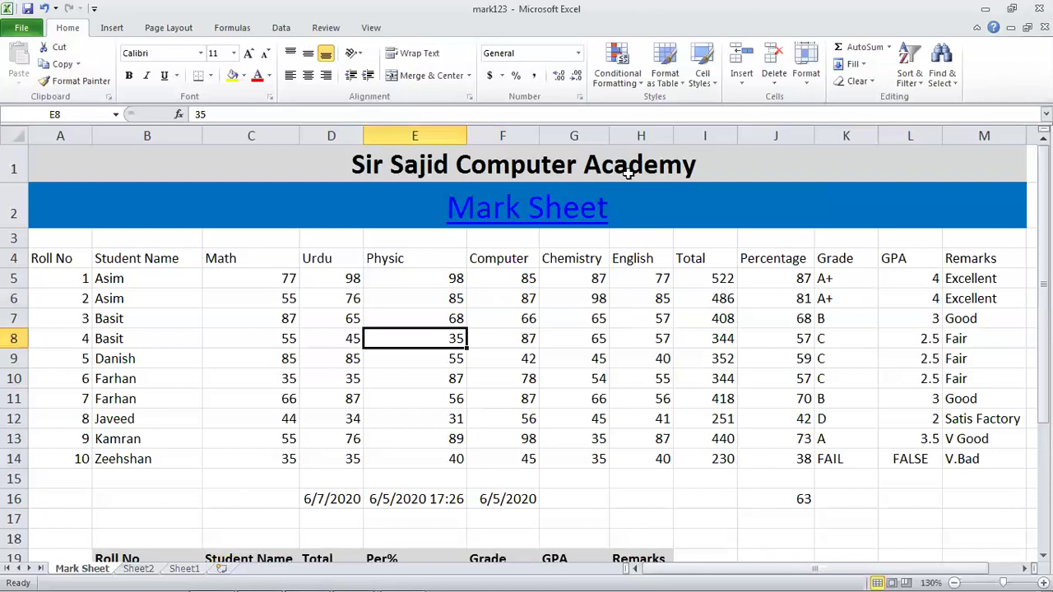
{"action": "left_click", "coordinate": [124, 358]}
- Insert a 2-D clustered column chart from the student records in A5:I14
{"action": "left_click_drag", "start_coordinate": [58, 277], "coordinate": [710, 463]}
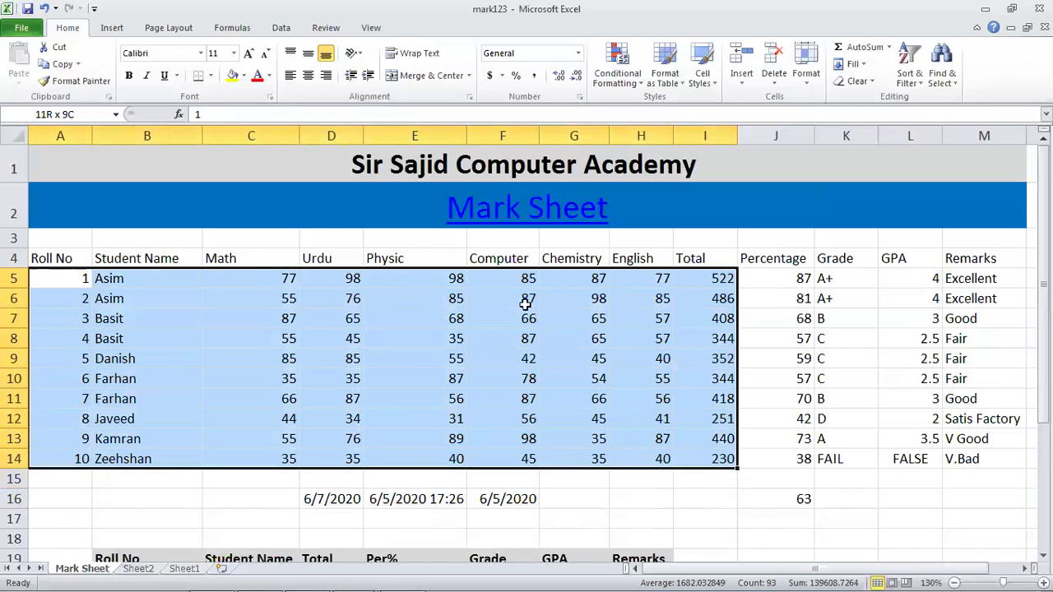
{"action": "left_click", "coordinate": [111, 28]}
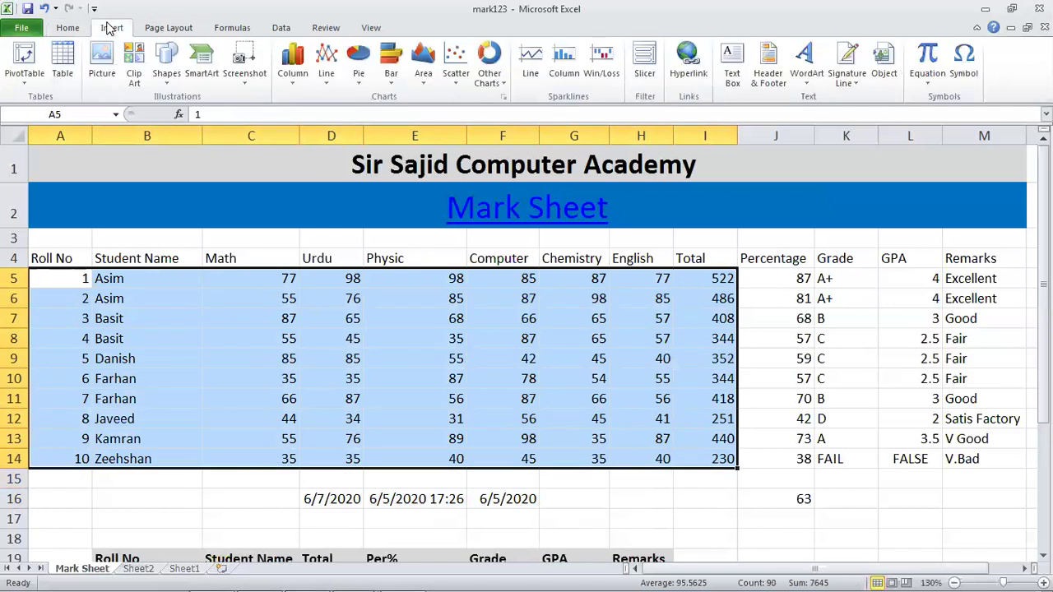
{"action": "left_click", "coordinate": [287, 78]}
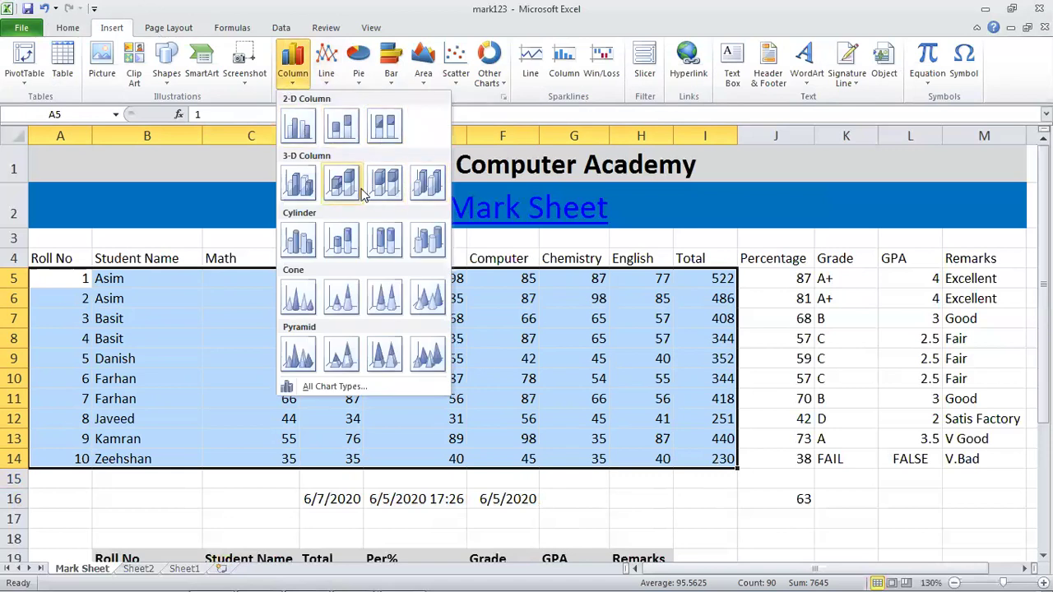
{"action": "left_click", "coordinate": [306, 130]}
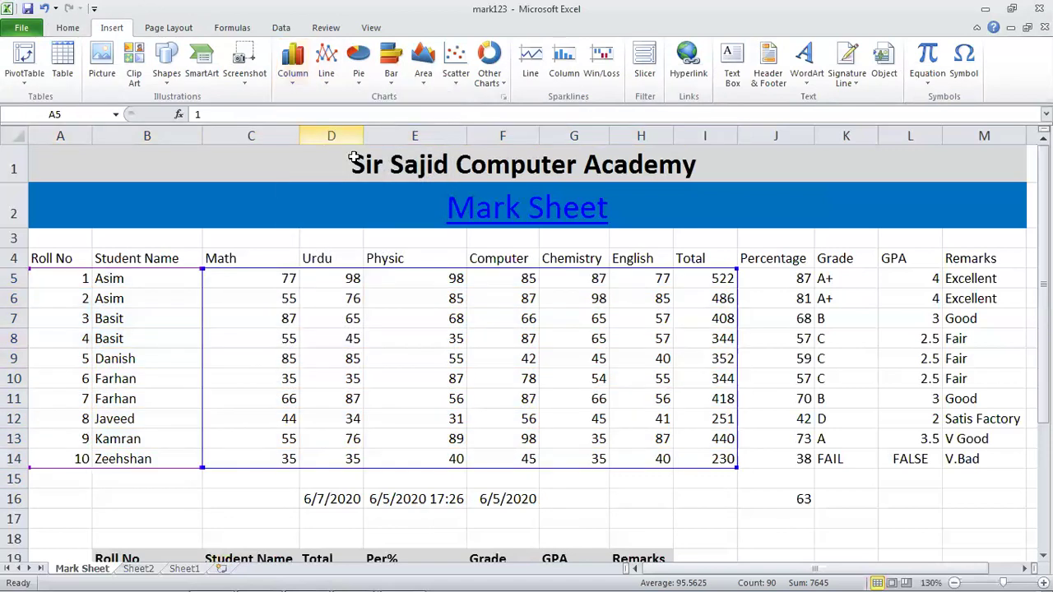
- Move the column chart below the mark table so its upper edge sits around row 16
{"action": "left_click_drag", "start_coordinate": [749, 279], "coordinate": [742, 527]}
{"action": "scroll", "coordinate": [741, 518], "scroll_direction": "down", "scroll_amount": 4}
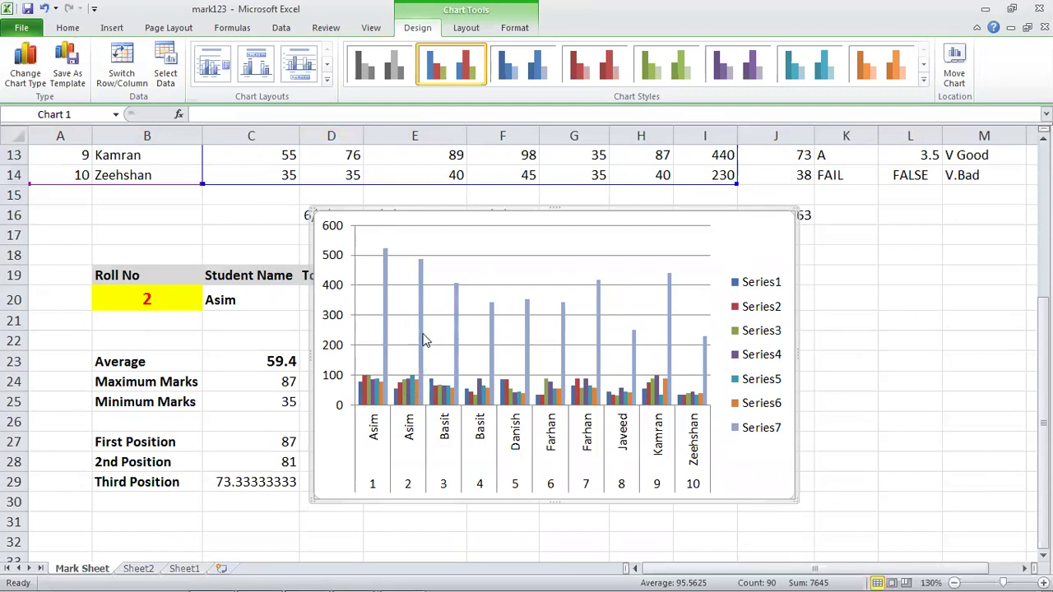
{"action": "left_click_drag", "start_coordinate": [743, 241], "coordinate": [734, 255]}
{"action": "scroll", "coordinate": [686, 305], "scroll_direction": "up", "scroll_amount": 4}
{"action": "scroll", "coordinate": [687, 305], "scroll_direction": "down", "scroll_amount": 1}
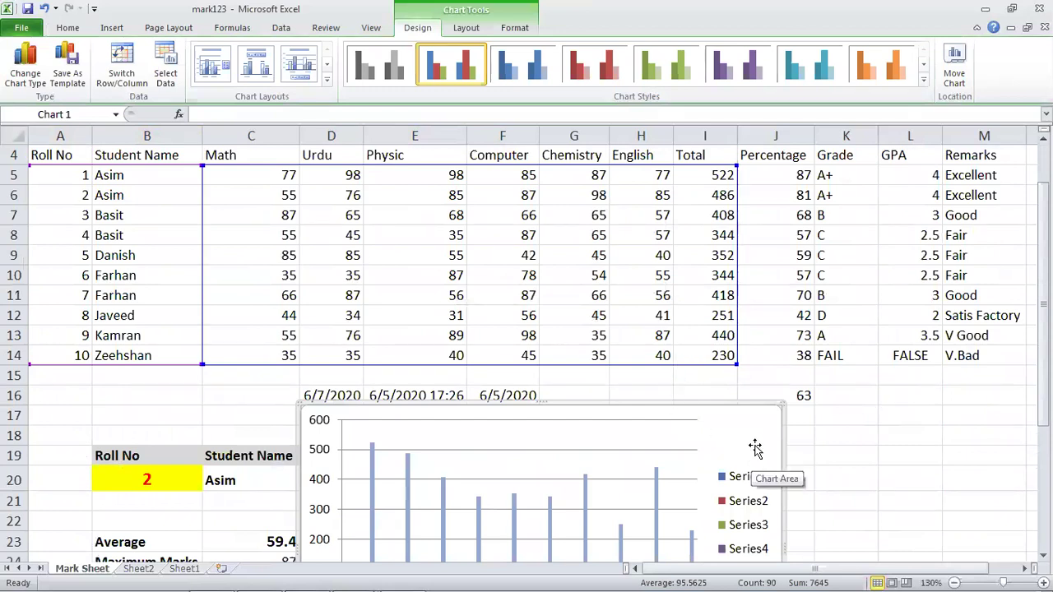
{"action": "scroll", "coordinate": [611, 332], "scroll_direction": "up", "scroll_amount": 1}
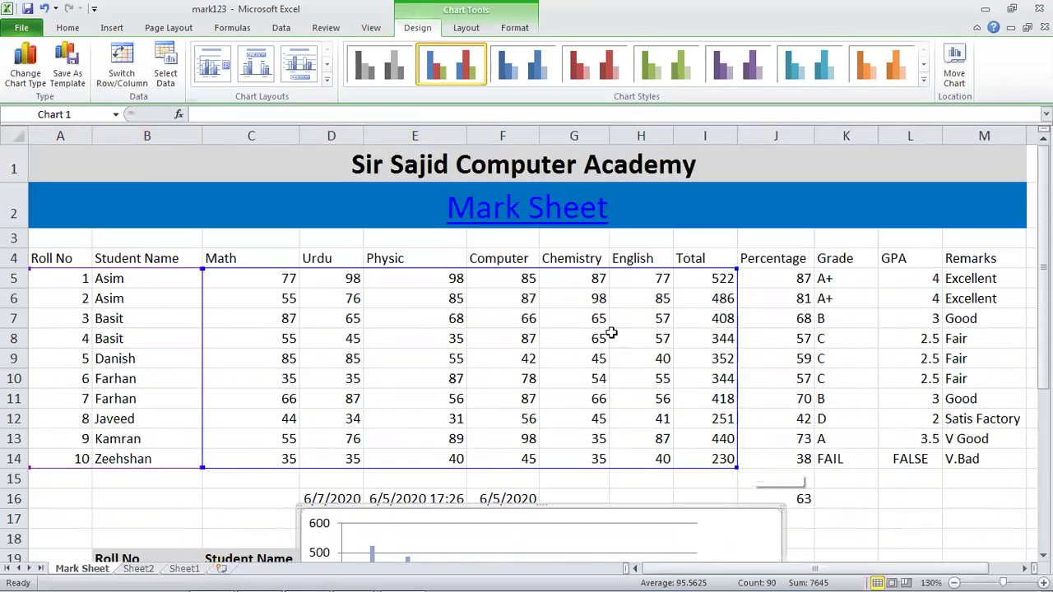
{"action": "left_click", "coordinate": [468, 29]}
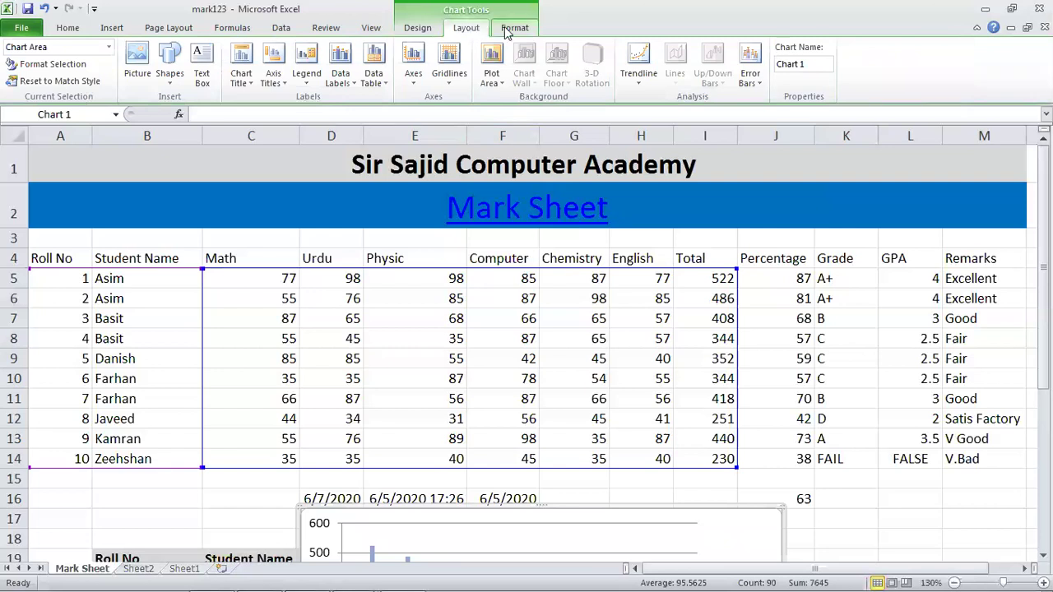
{"action": "left_click", "coordinate": [507, 30]}
{"action": "scroll", "coordinate": [583, 358], "scroll_direction": "down", "scroll_amount": 3}
{"action": "scroll", "coordinate": [583, 362], "scroll_direction": "up", "scroll_amount": 2}
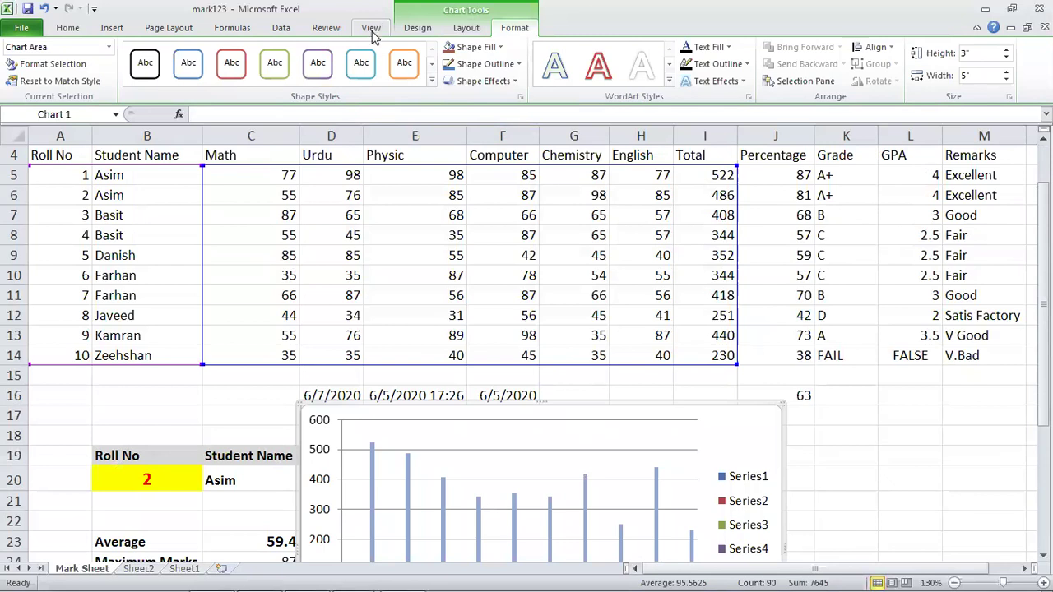
- Try the blue chart style on the column chart, and replace it with the grayscale style
{"action": "left_click", "coordinate": [416, 28]}
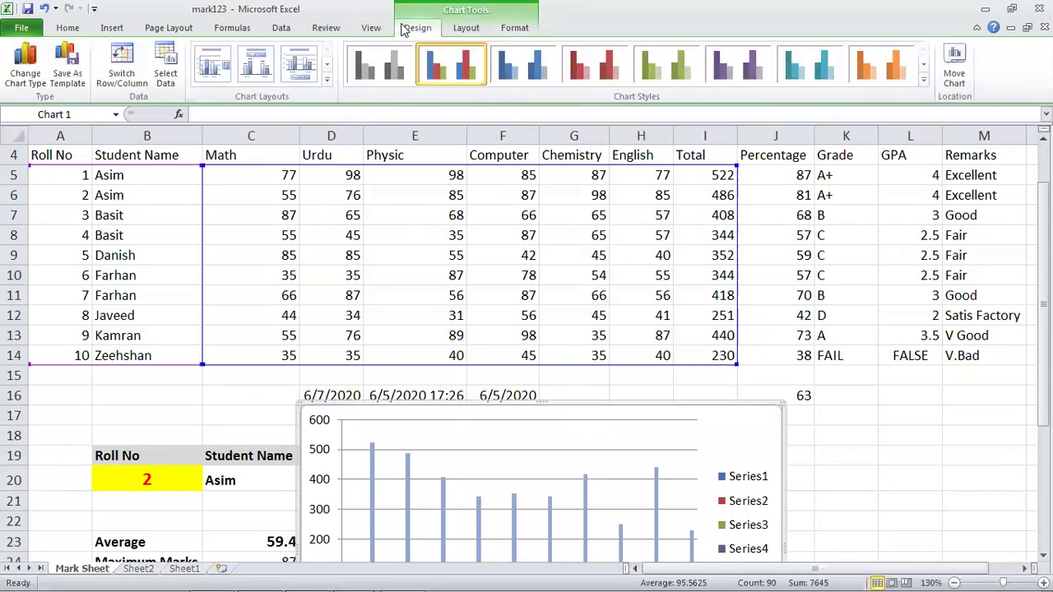
{"action": "left_click", "coordinate": [924, 80]}
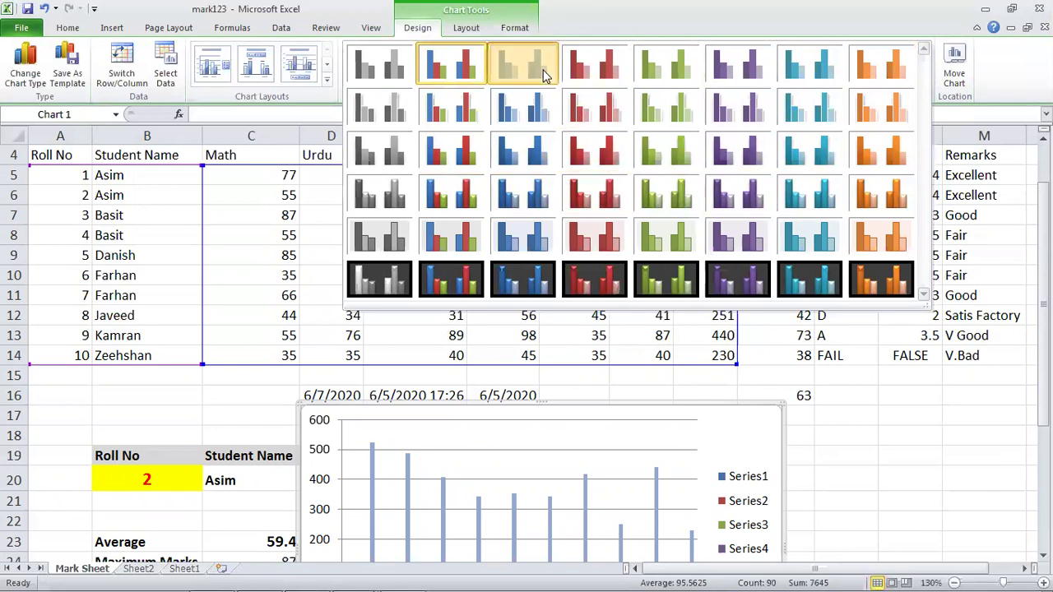
{"action": "left_click", "coordinate": [535, 69]}
{"action": "left_click", "coordinate": [396, 70]}
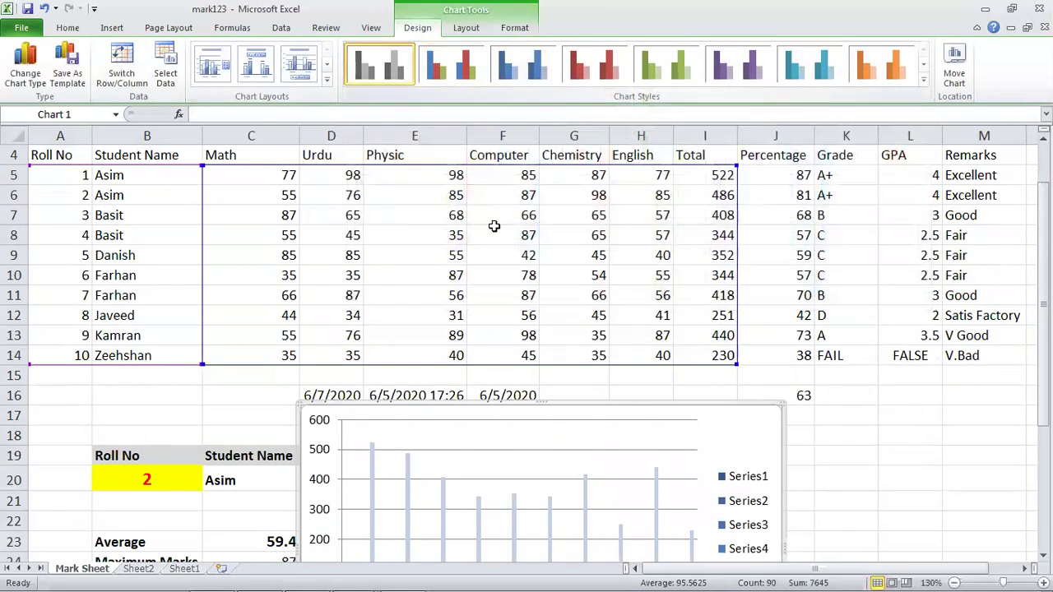
- Examine the chart types available for the column chart, keeping the clustered column type
{"action": "scroll", "coordinate": [493, 230], "scroll_direction": "down", "scroll_amount": 3}
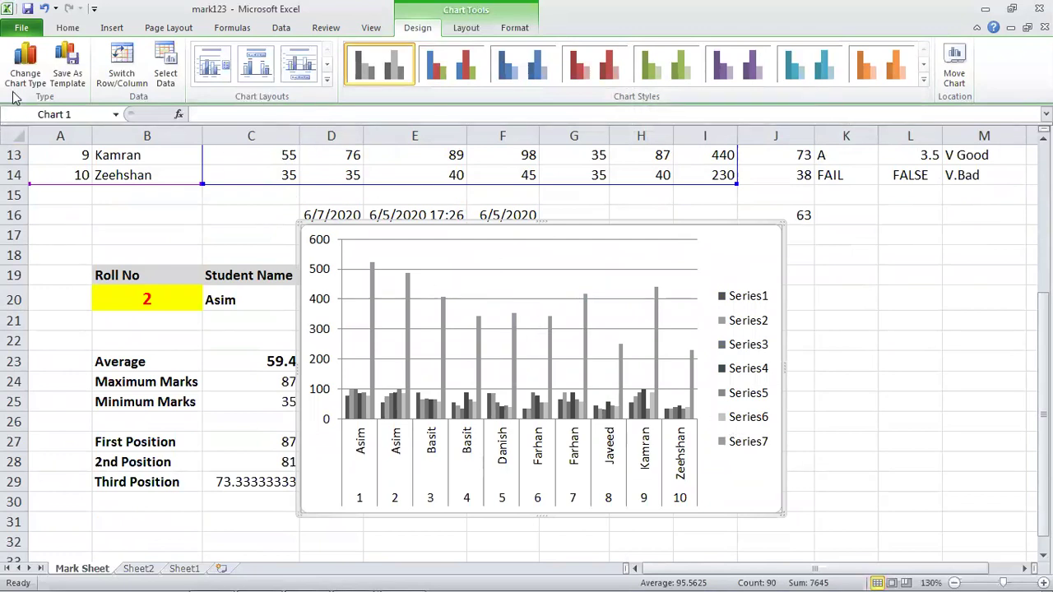
{"action": "left_click", "coordinate": [25, 69]}
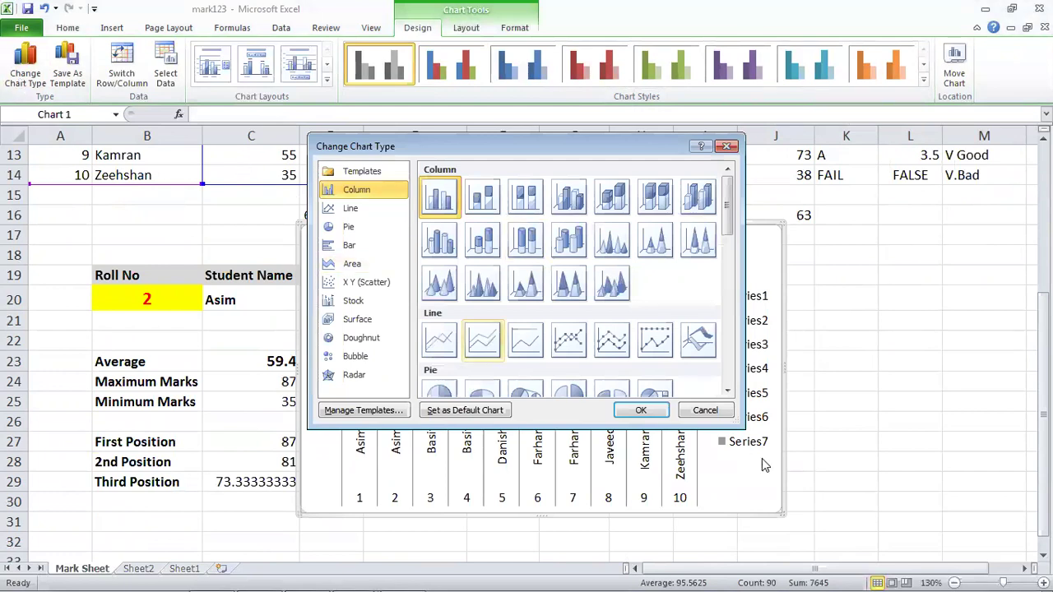
{"action": "left_click", "coordinate": [705, 411]}
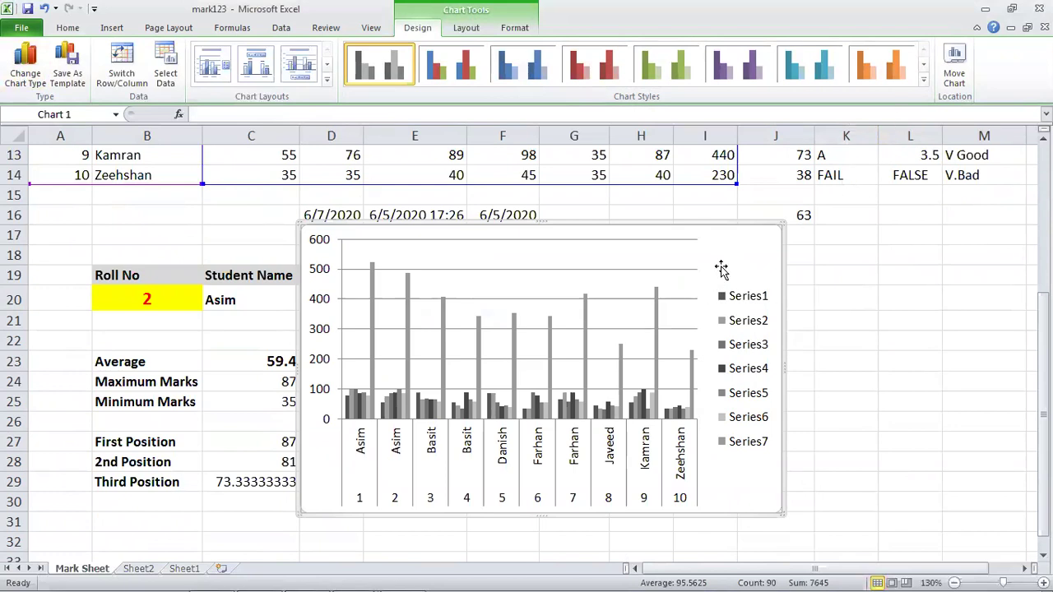
- Change the clustered column chart of student marks to the 3-D Cylinder chart type
{"action": "left_click", "coordinate": [24, 72]}
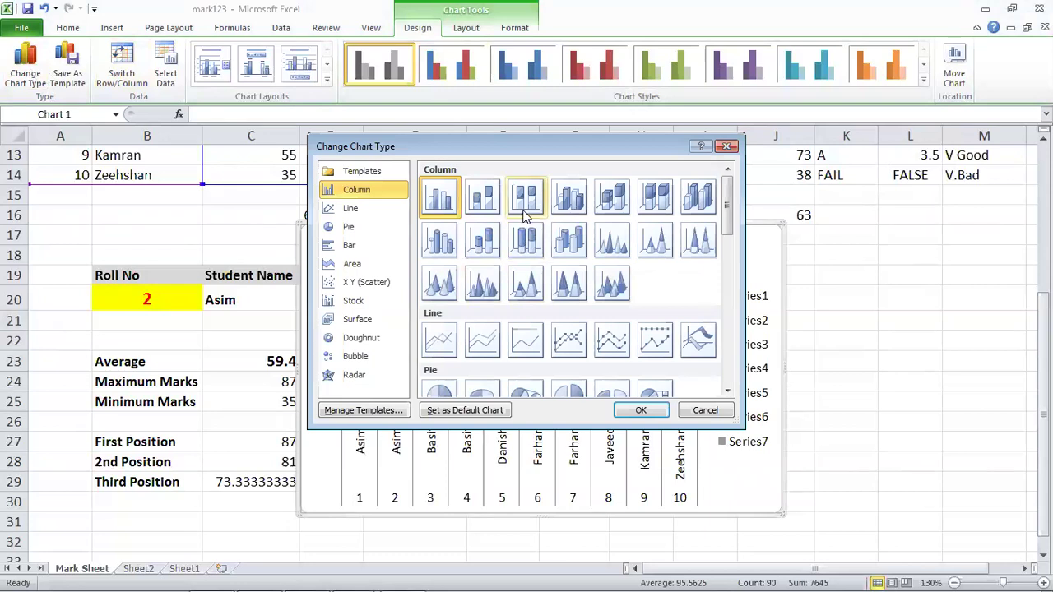
{"action": "left_click", "coordinate": [614, 201]}
{"action": "left_click", "coordinate": [568, 239]}
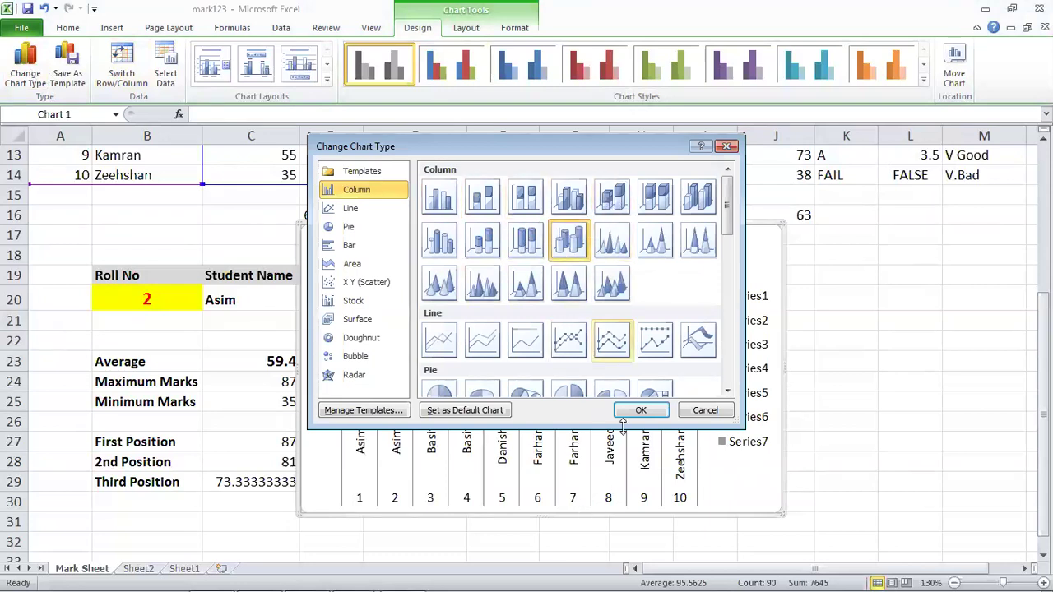
{"action": "left_click", "coordinate": [638, 411]}
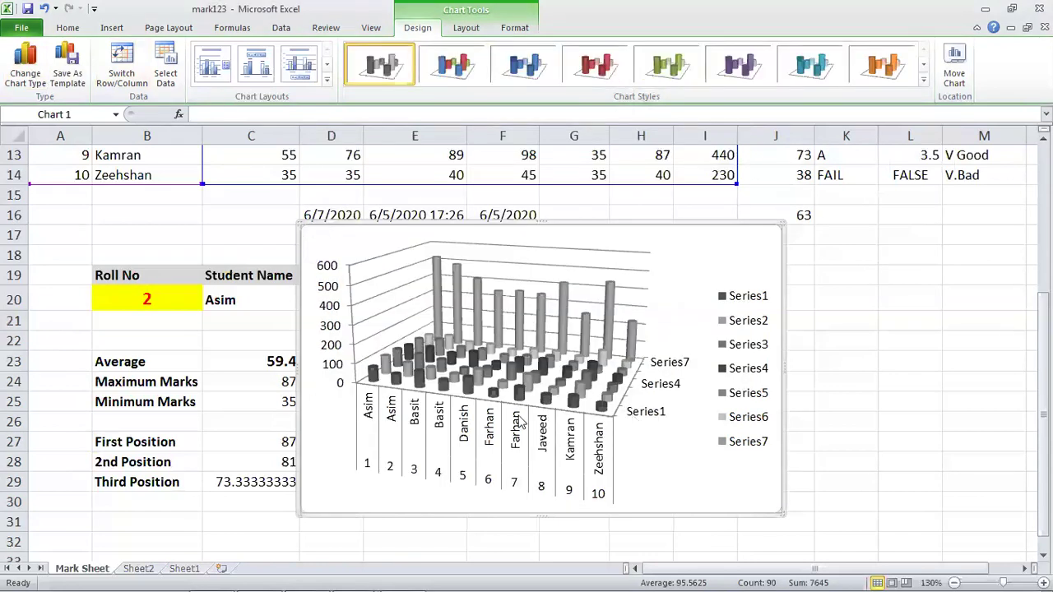
- Apply the blue chart style to the 3-D cylinder chart below the mark table
{"action": "scroll", "coordinate": [526, 379], "scroll_direction": "up", "scroll_amount": 1}
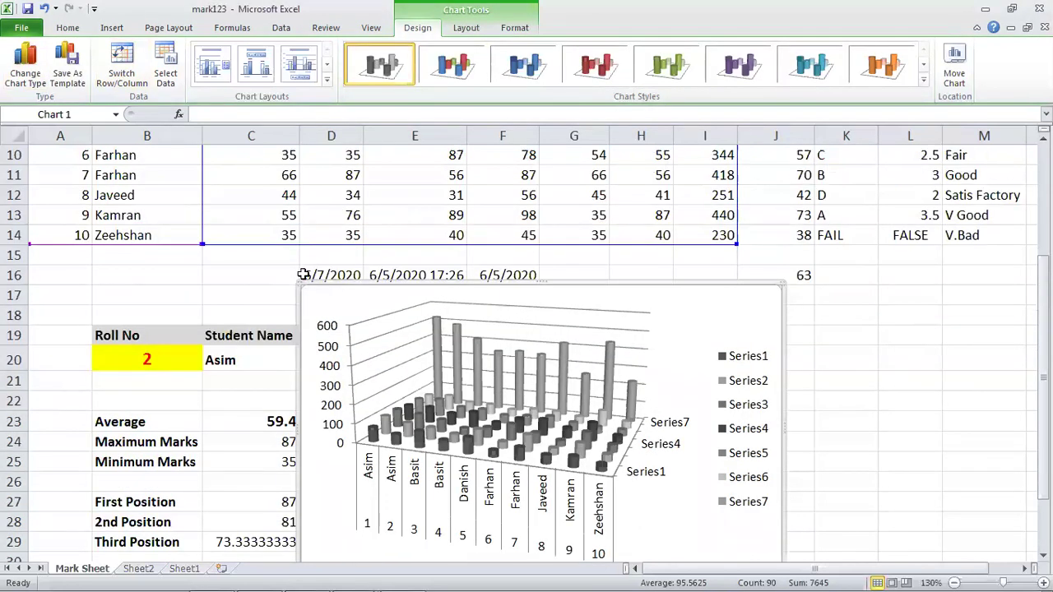
{"action": "left_click", "coordinate": [462, 79]}
{"action": "left_click", "coordinate": [521, 80]}
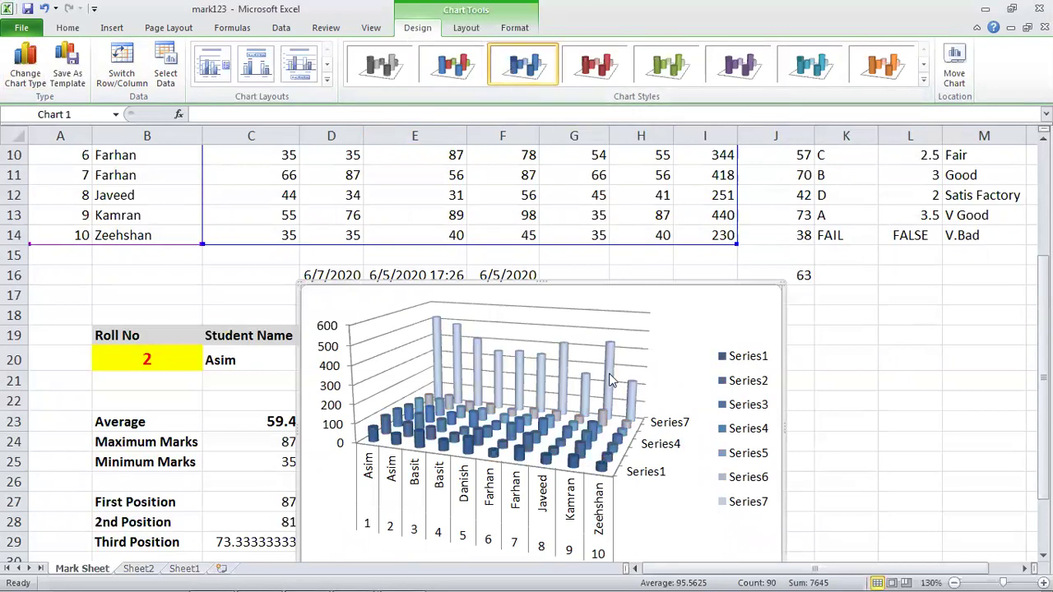
{"action": "mouse_move", "coordinate": [610, 380]}
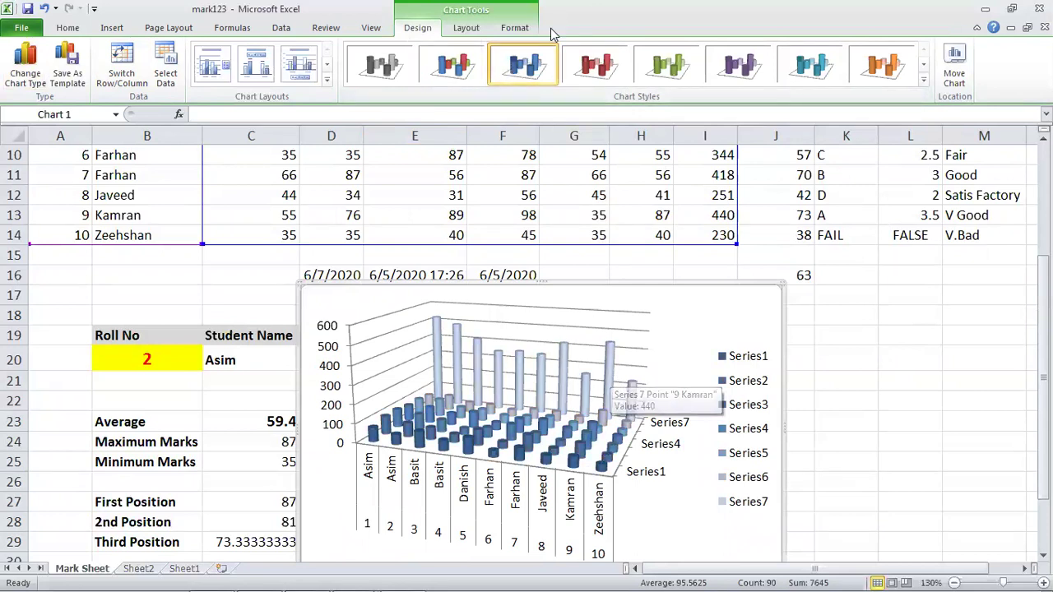